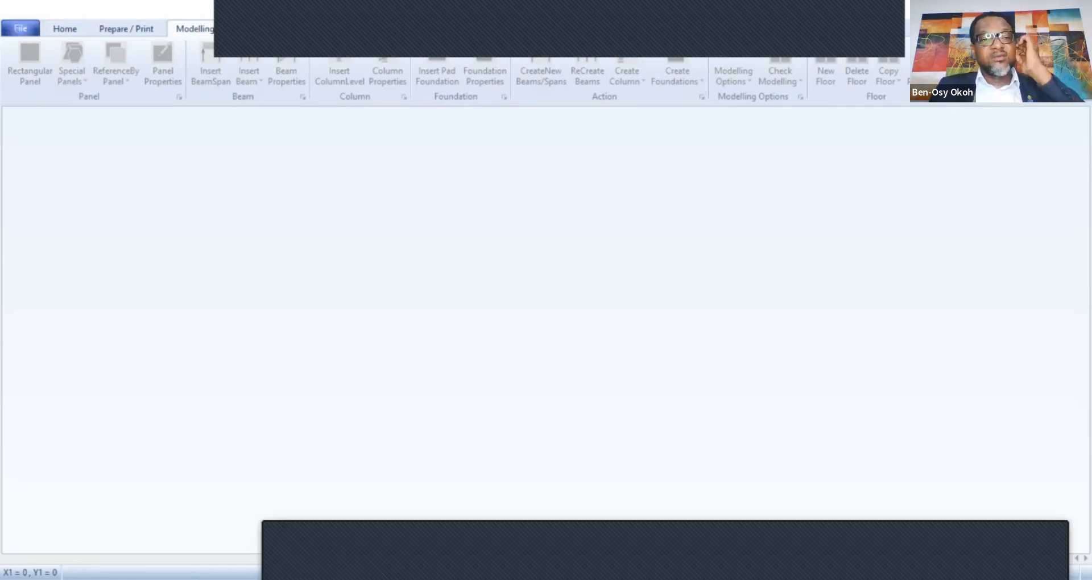
Start a new project and open the current floor default settings for editing.
left_click(21, 28)
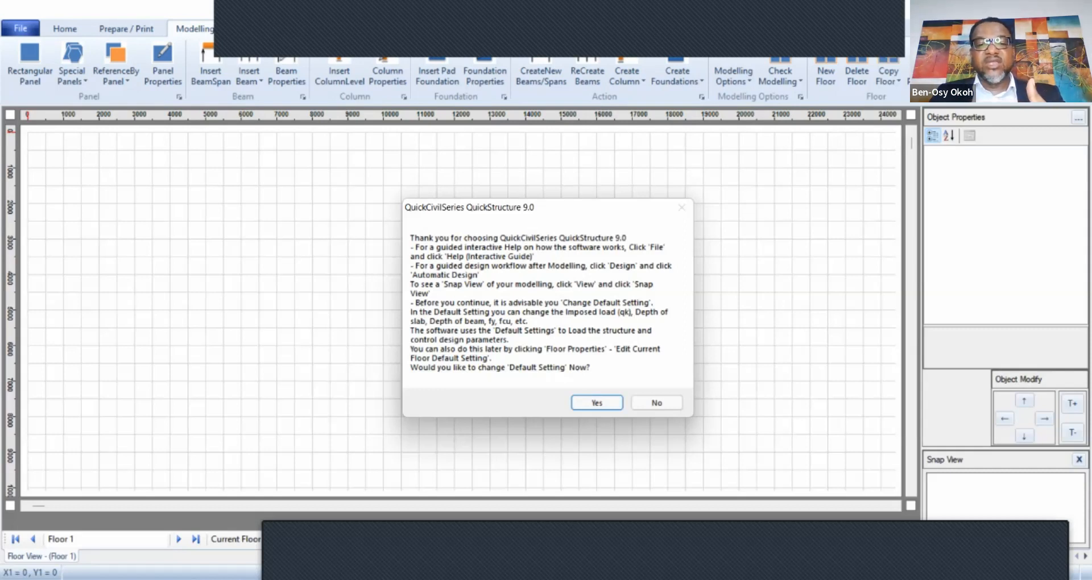
key("Return")
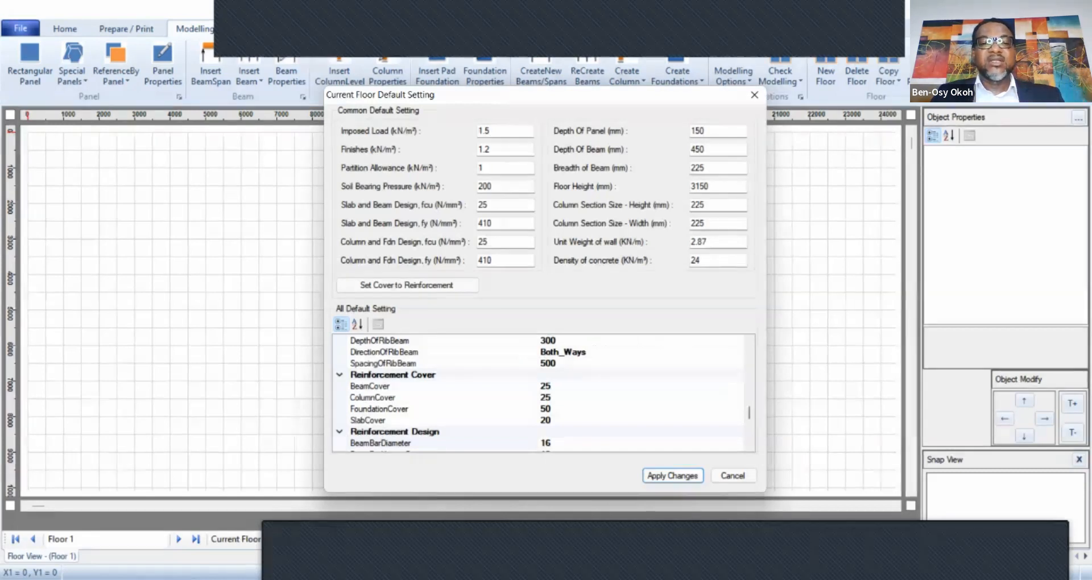
left_click_drag(544, 95, 543, 140)
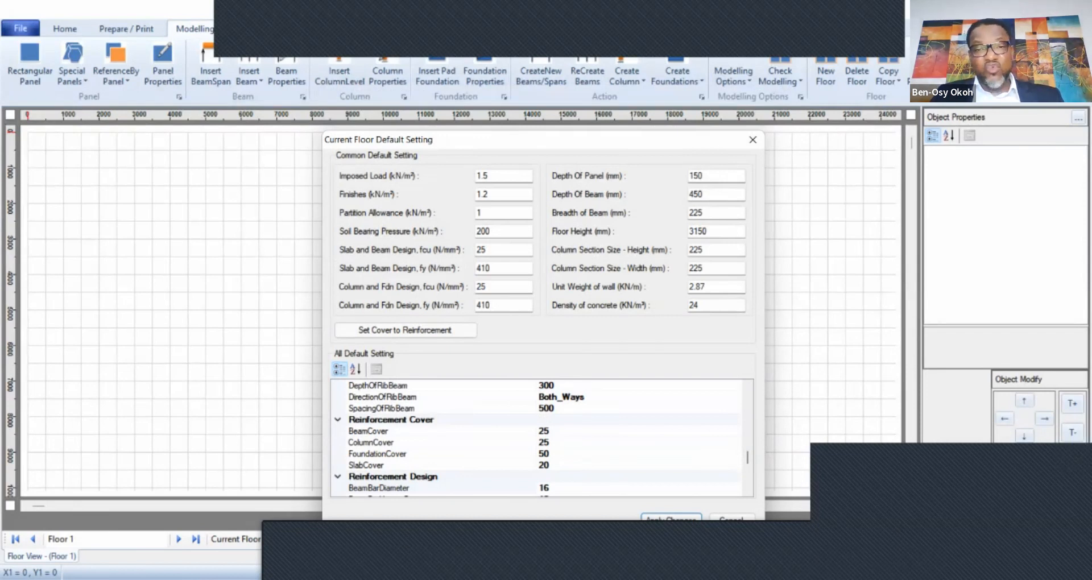
left_click_drag(512, 140, 516, 92)
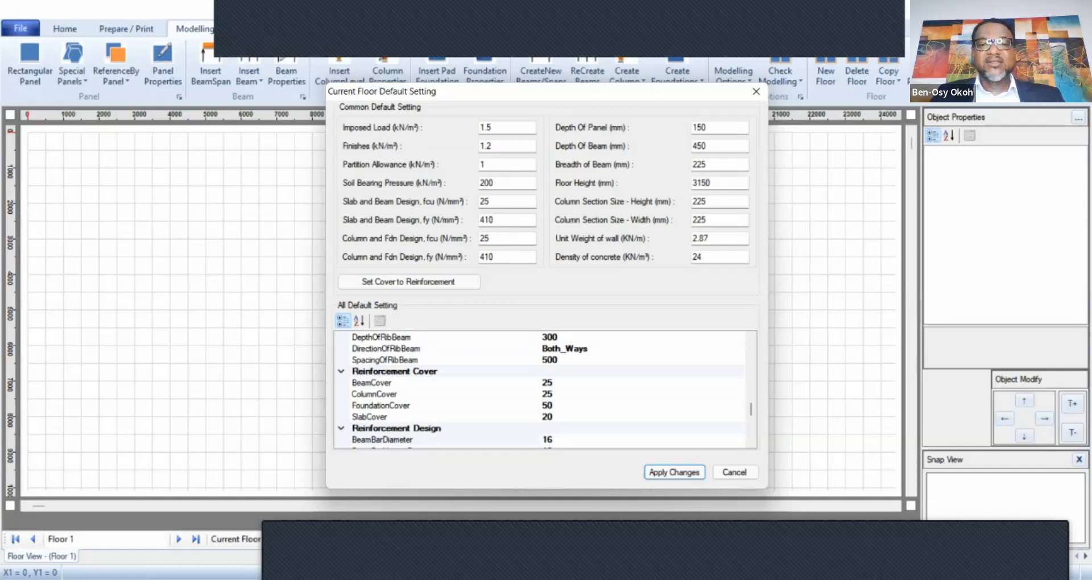
left_click_drag(547, 92, 613, 95)
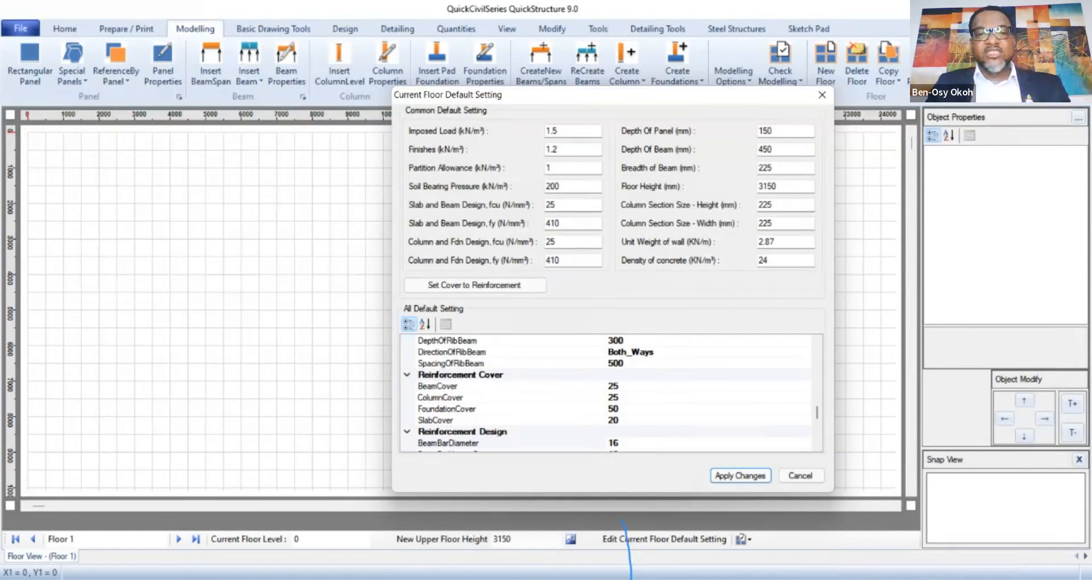
Review the default imposed load, finishes, slab and beam fy, and beam depth and breadth, and apply the floor settings.
left_click(556, 131)
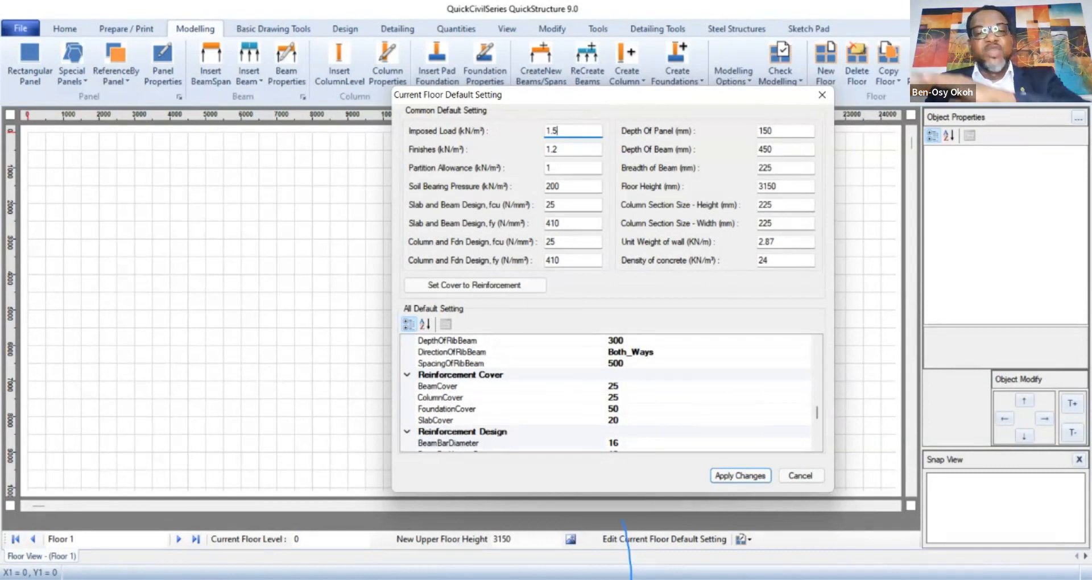
left_click(559, 149)
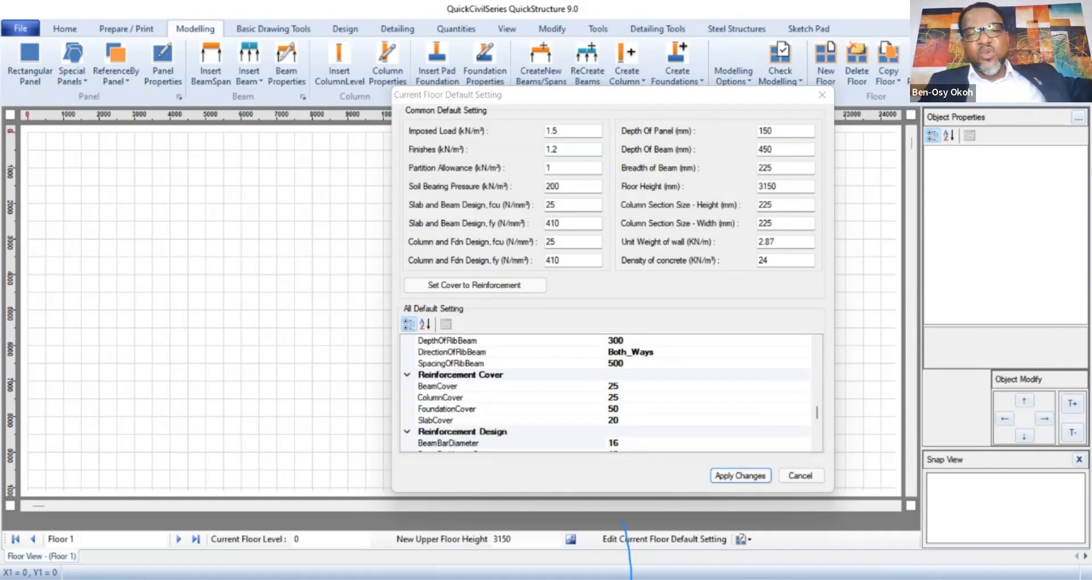
left_click(573, 224)
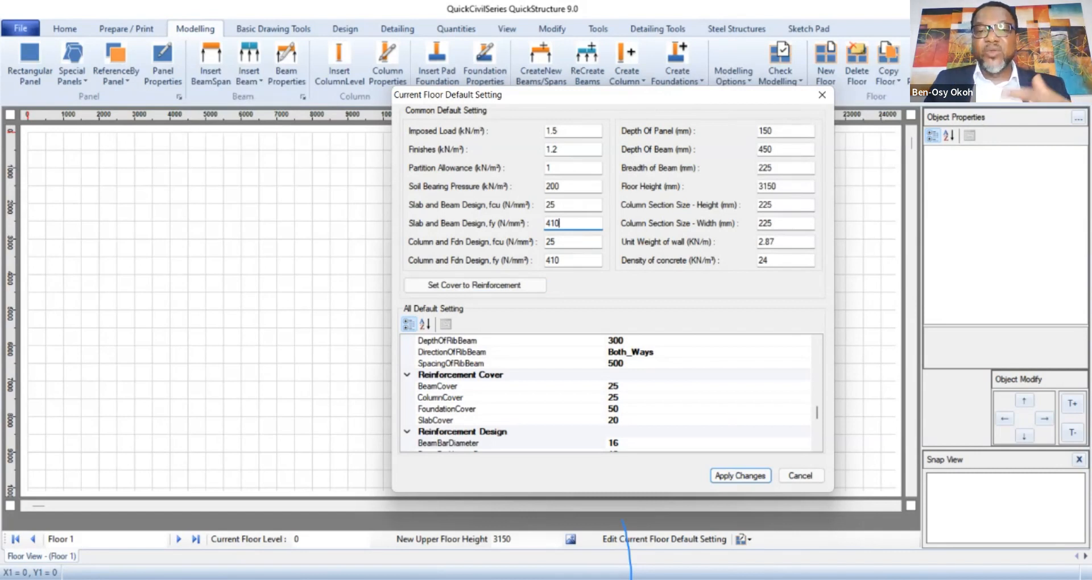
left_click(785, 149)
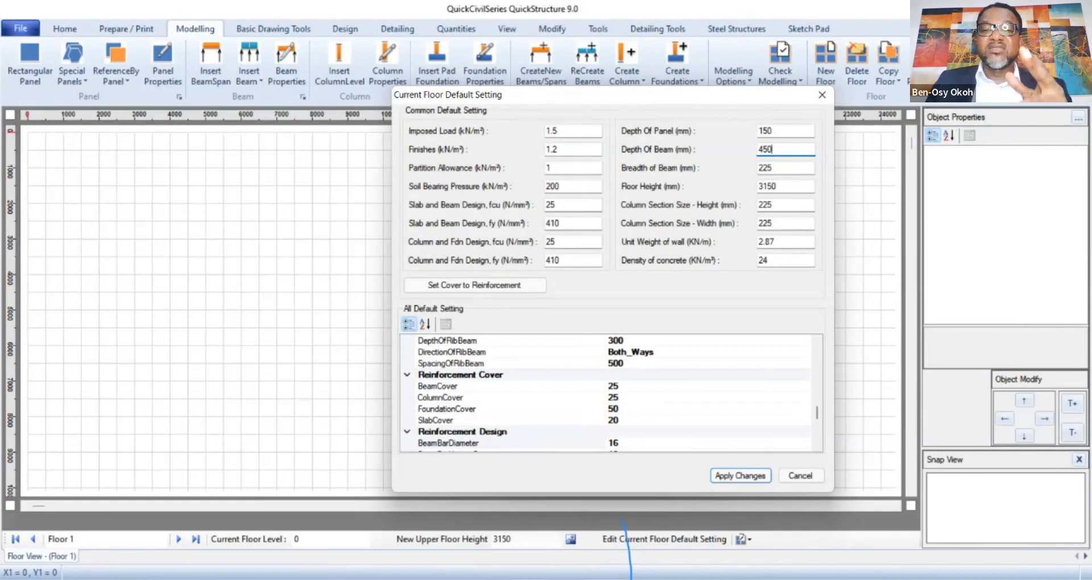
left_click(779, 167)
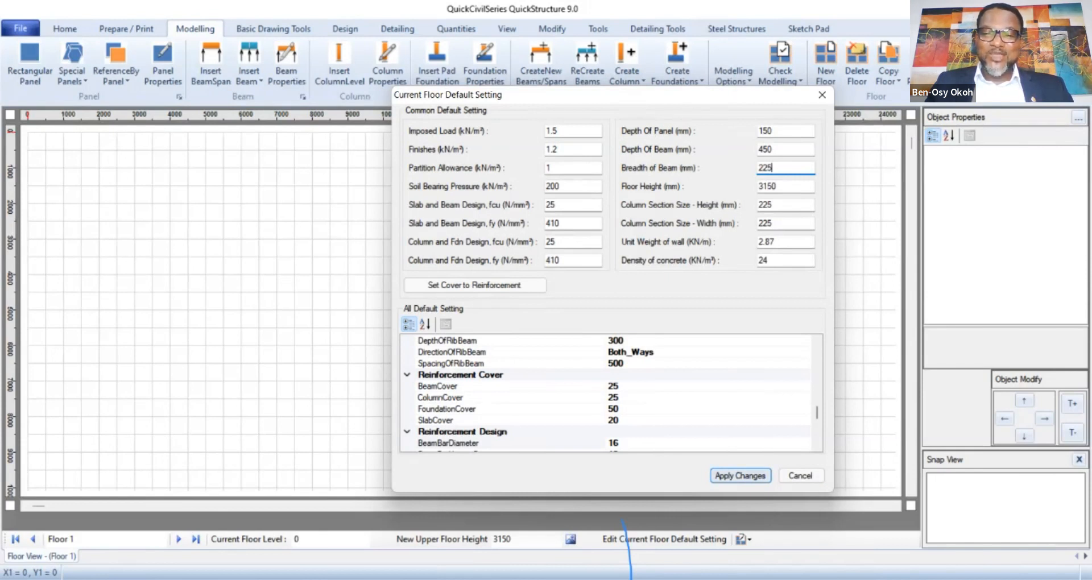
left_click(740, 475)
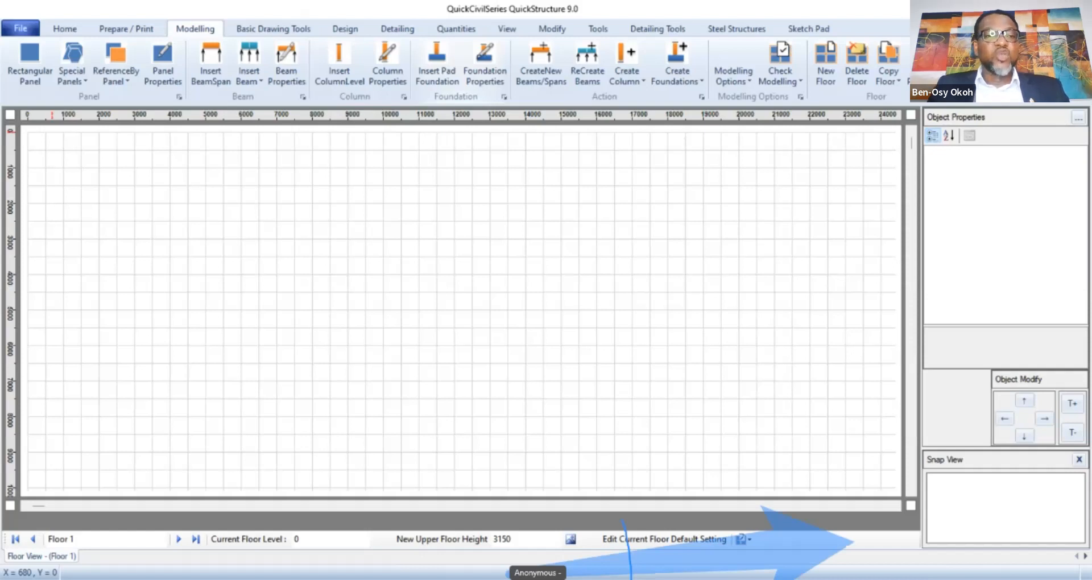
Draw a rectangular panel about 5000 mm wide and 5500 mm high, starting at about X 2500, Y 1500.
left_click(30, 64)
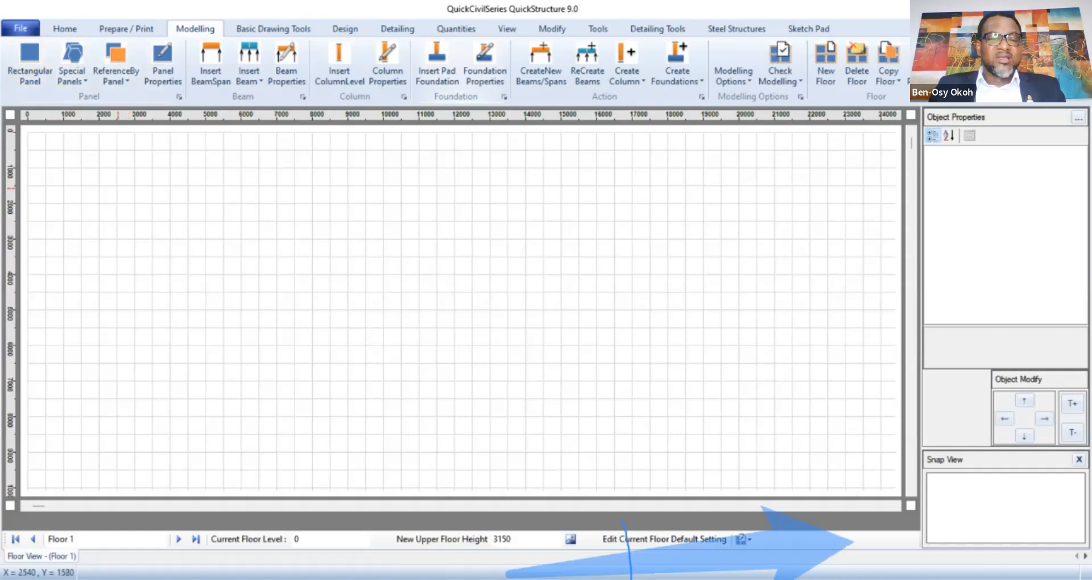
left_click_drag(118, 187, 295, 381)
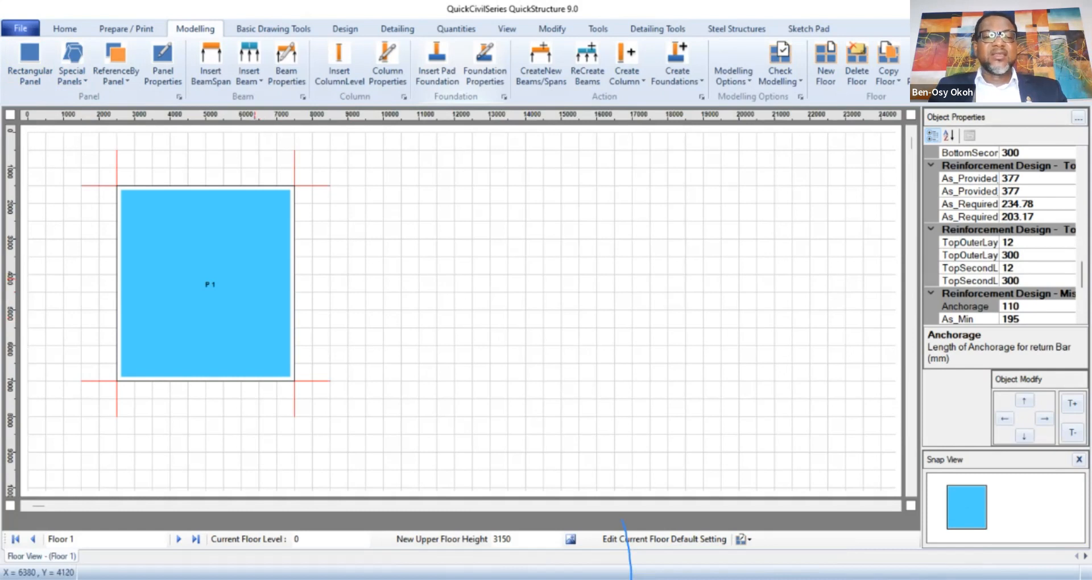
Set the height of panel P1 to 5000 mm in its geometry properties.
left_click(254, 242)
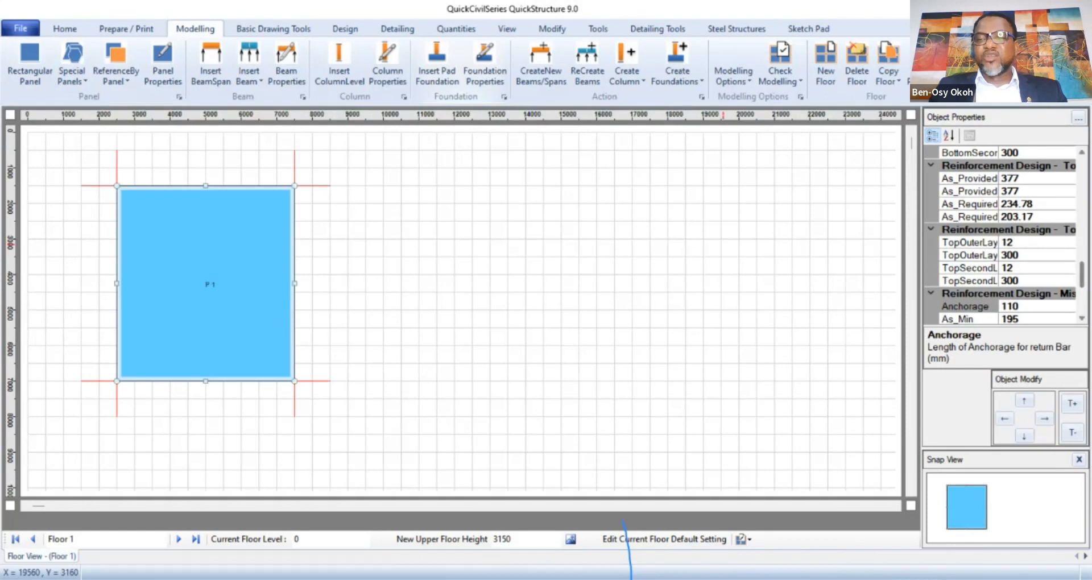
scroll(1004, 235, "up", 10)
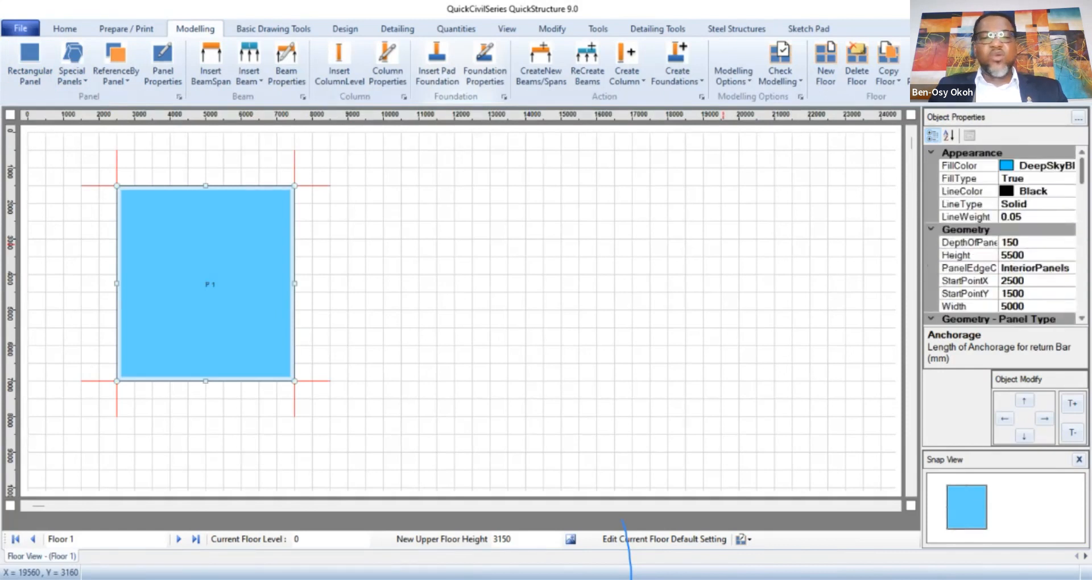
scroll(1004, 236, "down", 10)
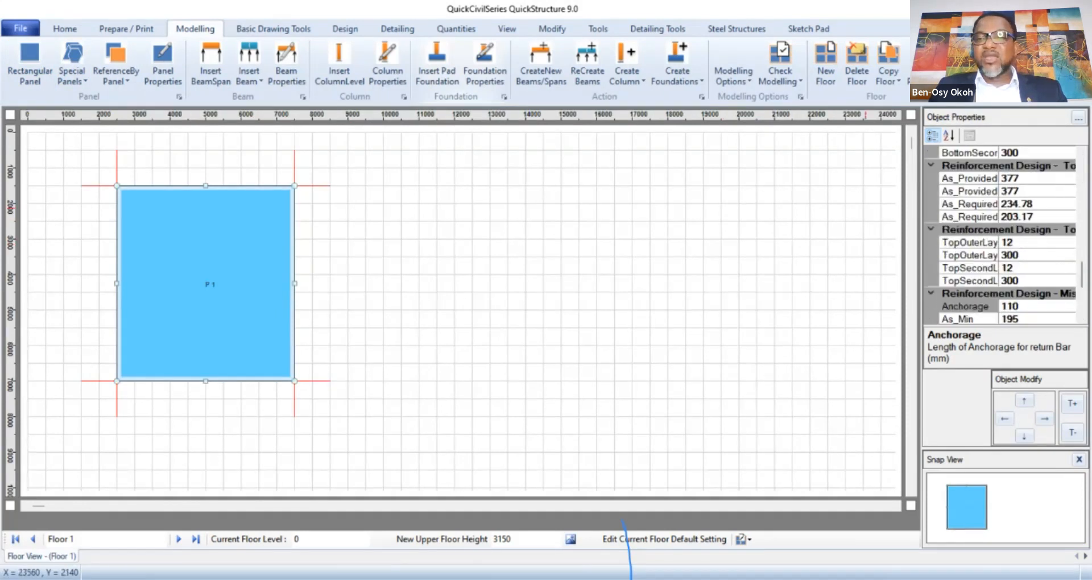
scroll(1004, 235, "up", 10)
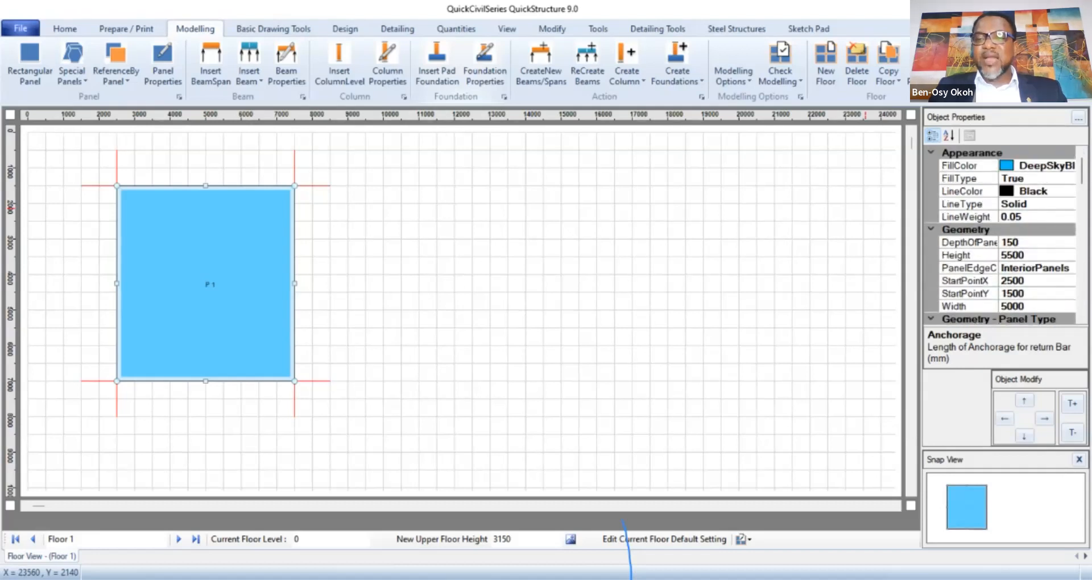
left_click(1018, 256)
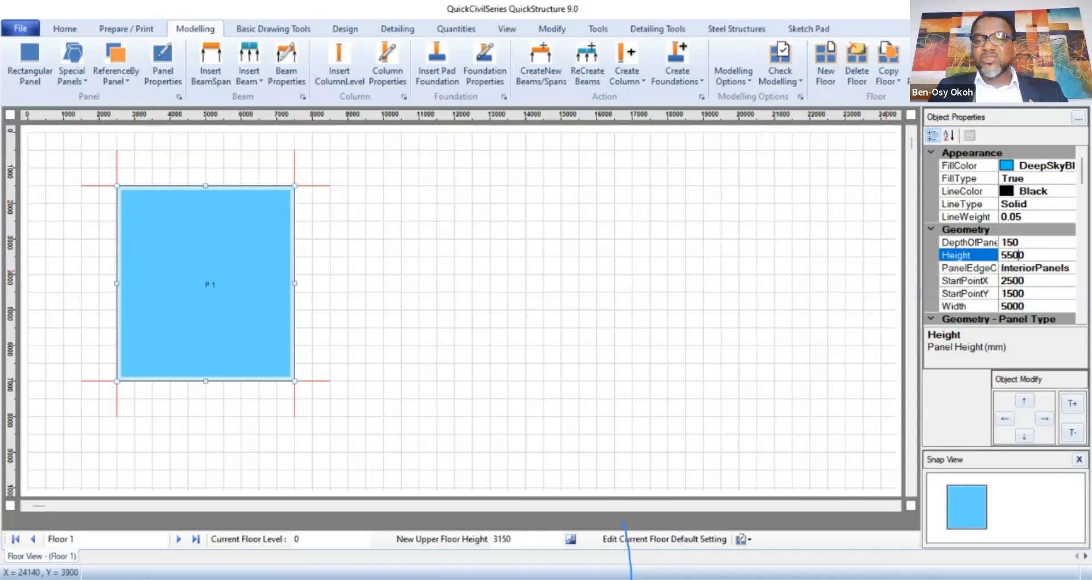
left_click(1019, 255)
left_click_drag(1025, 255, 1001, 256)
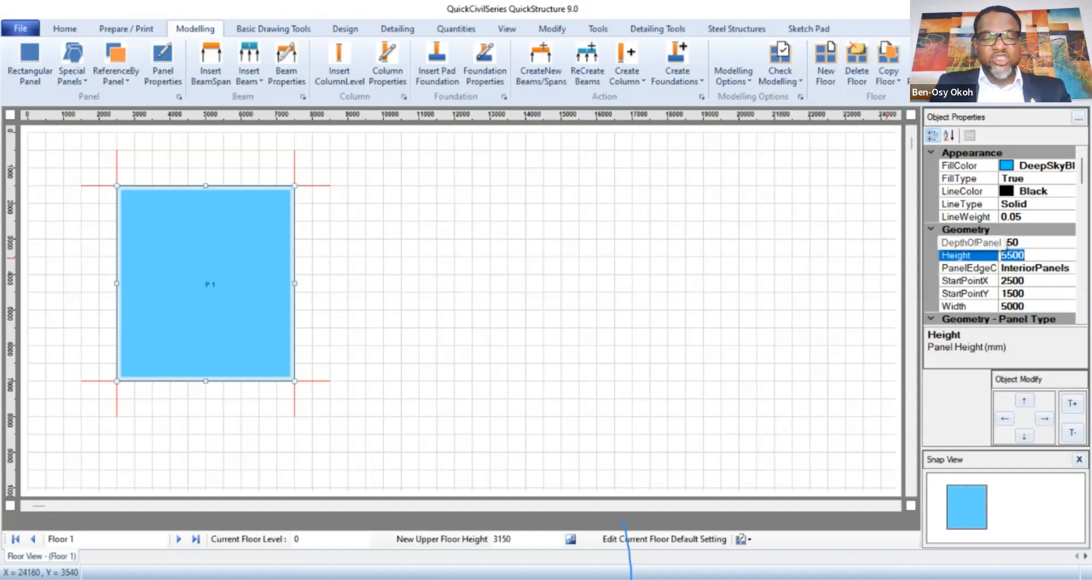
type("5000")
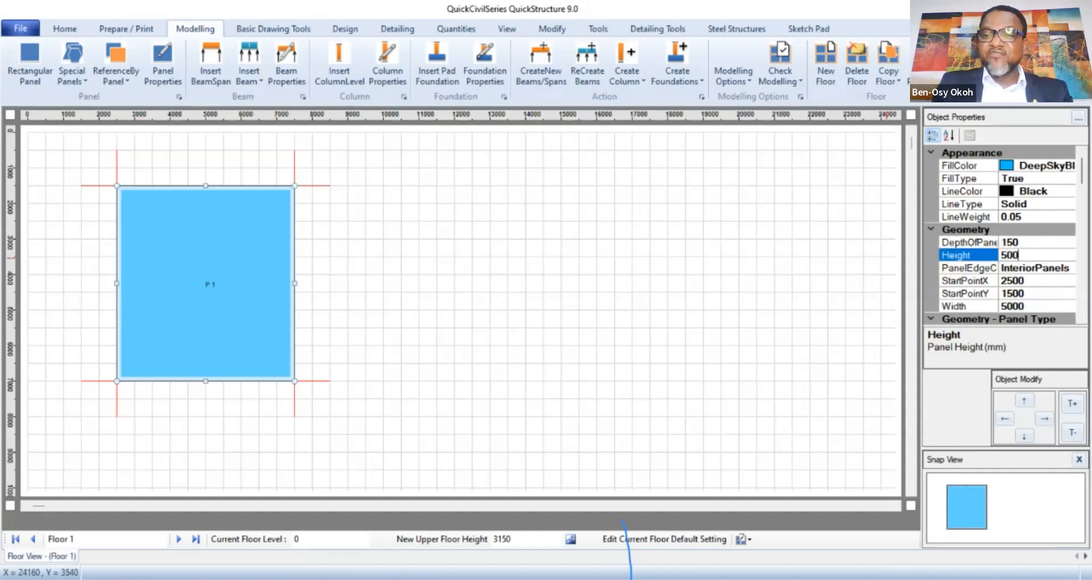
key("Return")
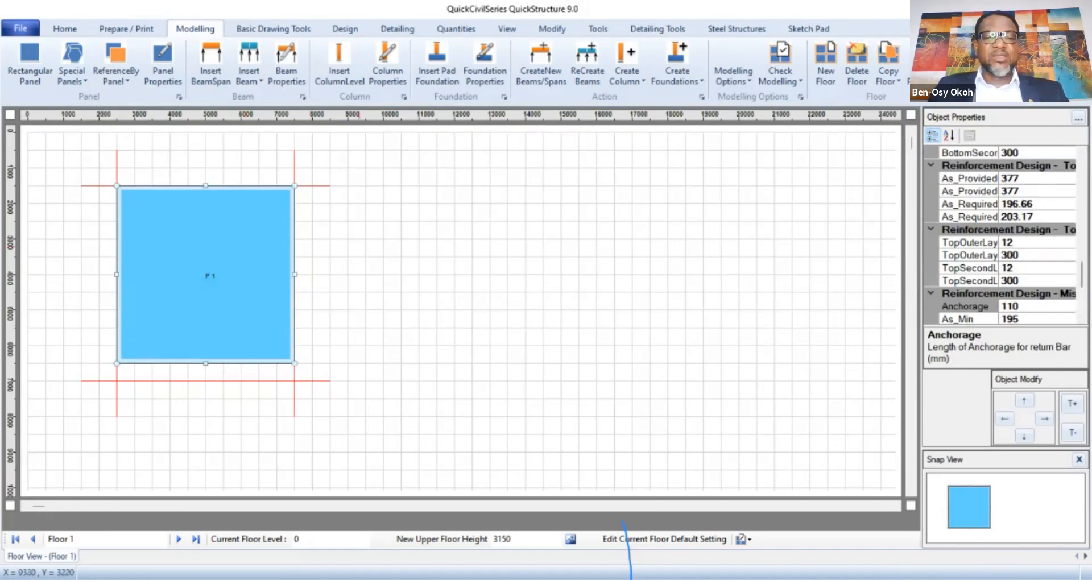
left_click(359, 247)
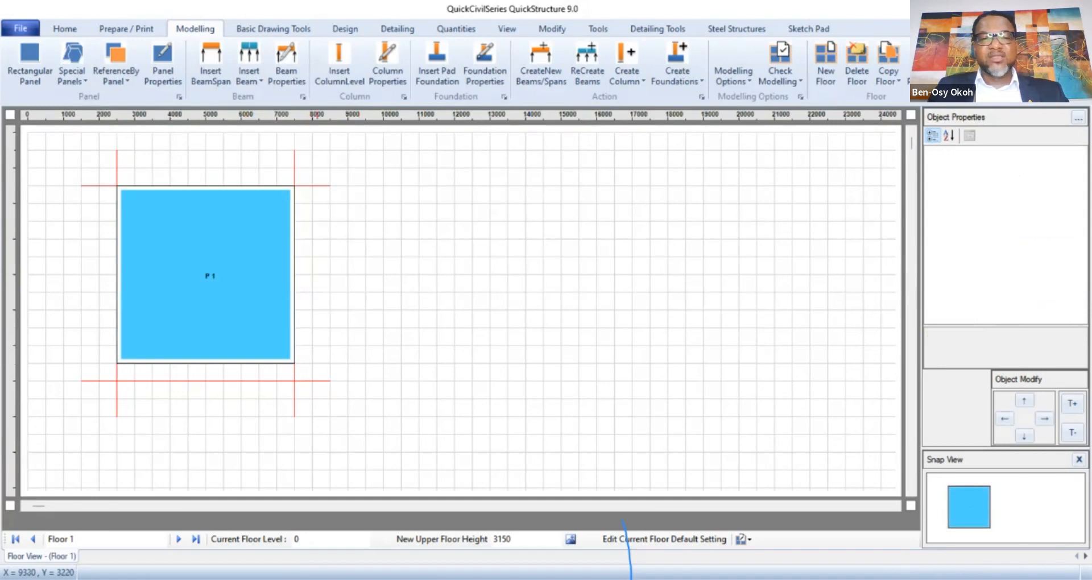
Copy panel P1 to its right side using the reference panel option Copy Selected Right.
left_click(239, 216)
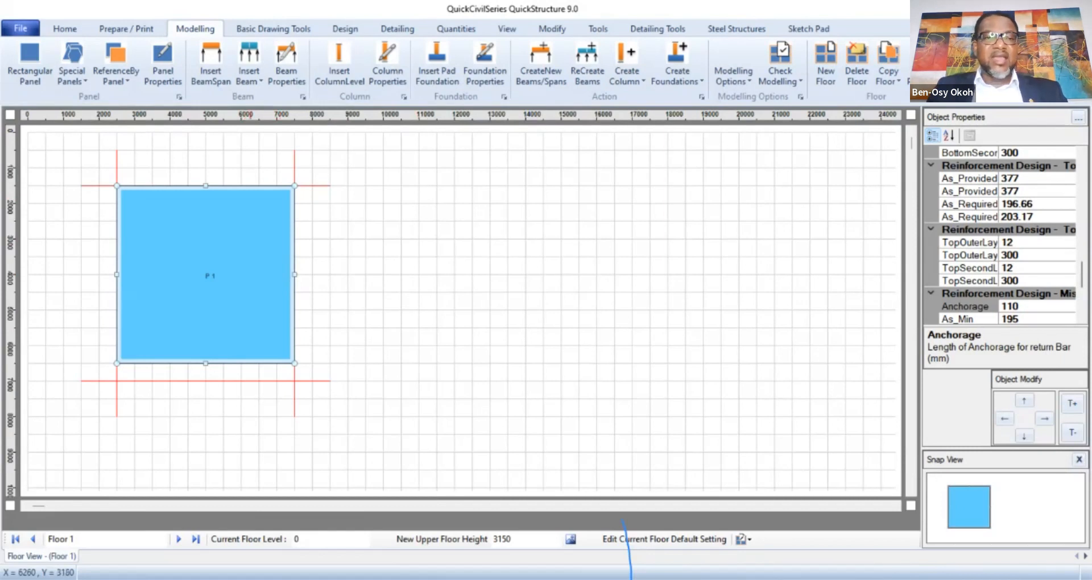
left_click(116, 76)
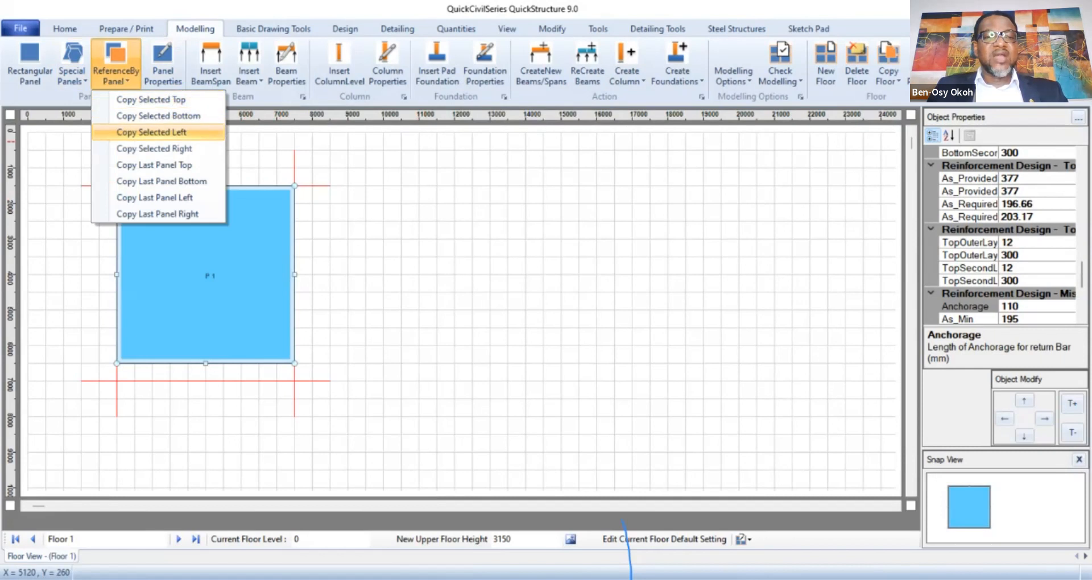
left_click(251, 149)
left_click(165, 239)
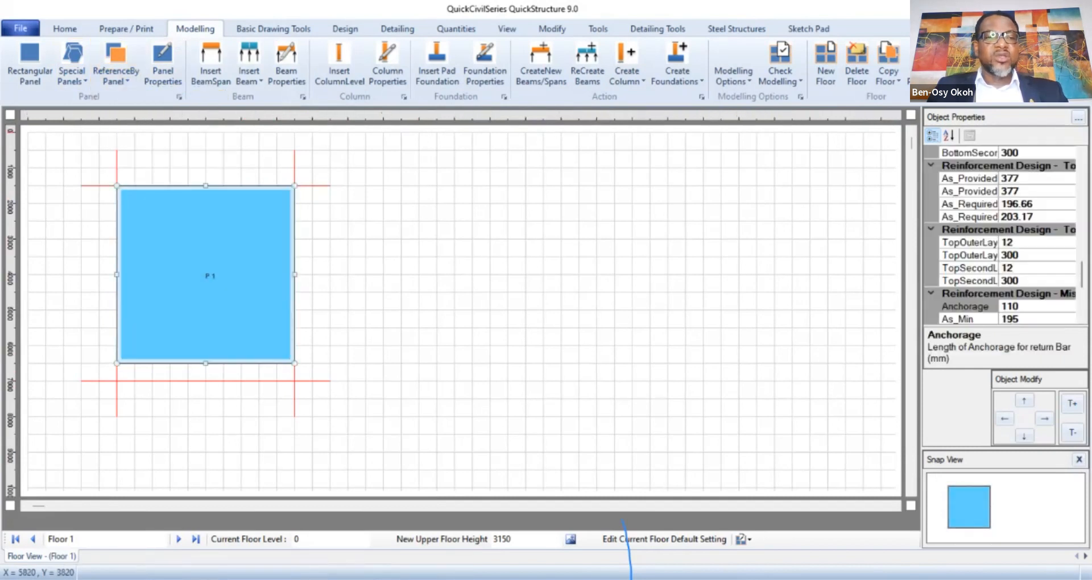
left_click(116, 74)
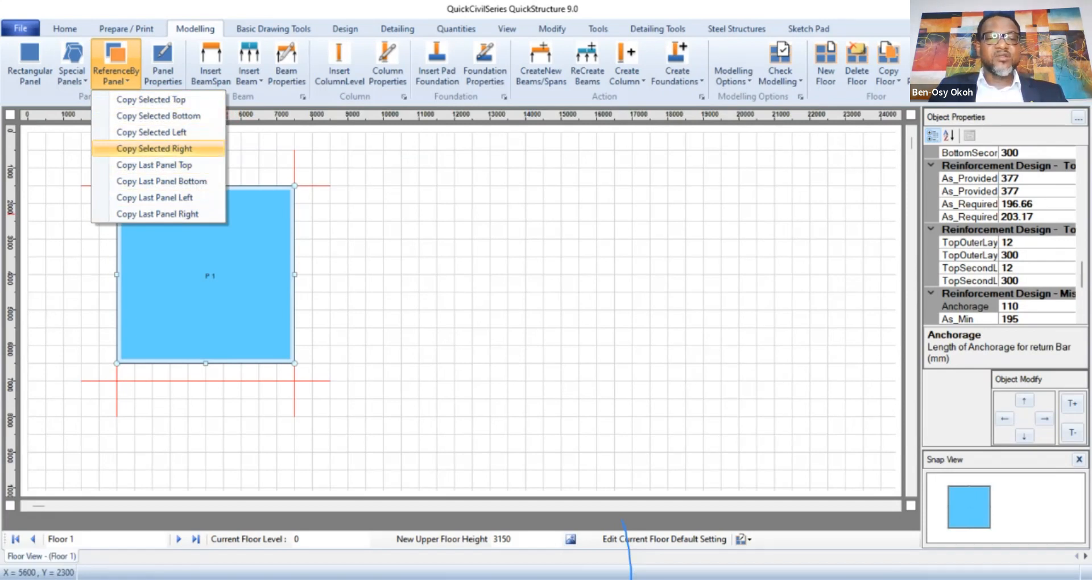
left_click(153, 149)
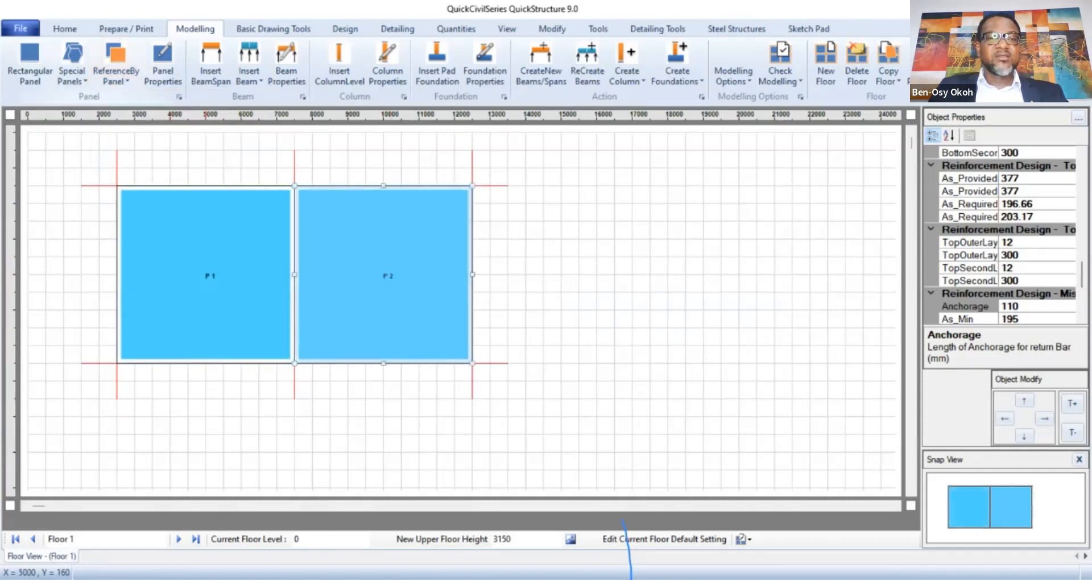
Extend the row to four panels by copying P2 to its right and the resulting third panel to its right.
left_click(116, 63)
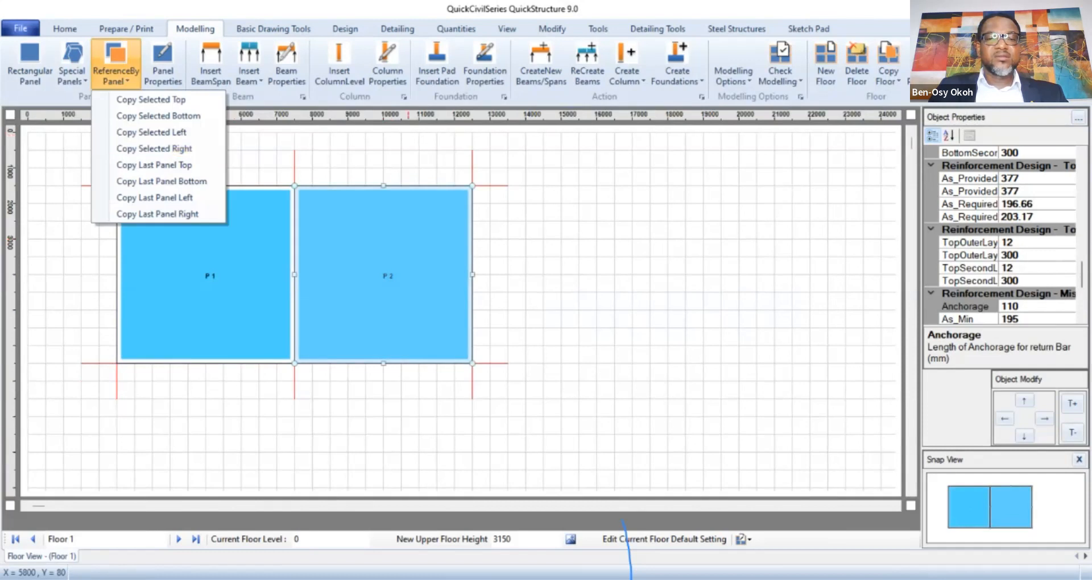
left_click(153, 148)
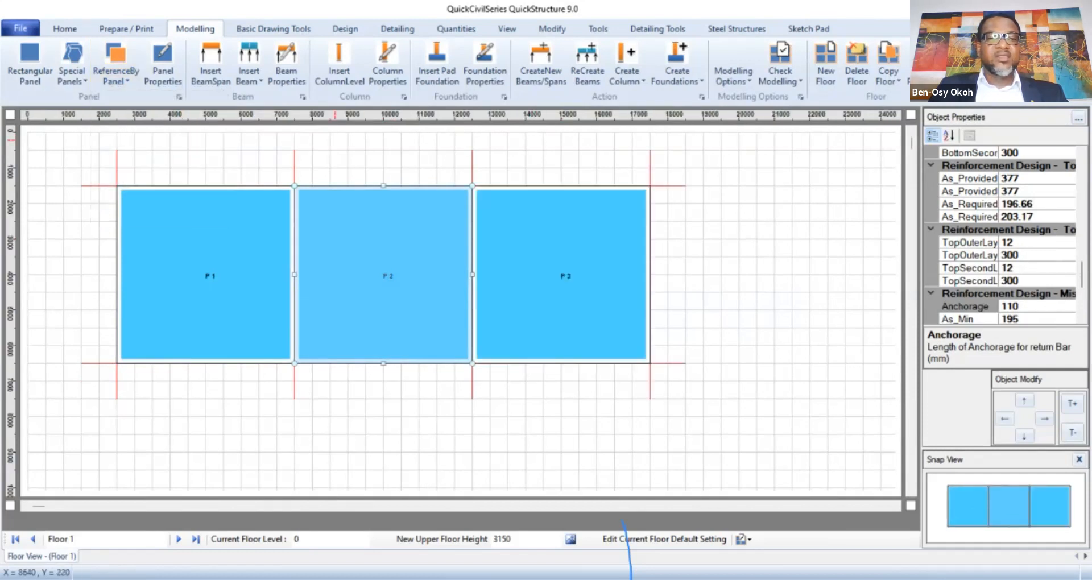
left_click(116, 75)
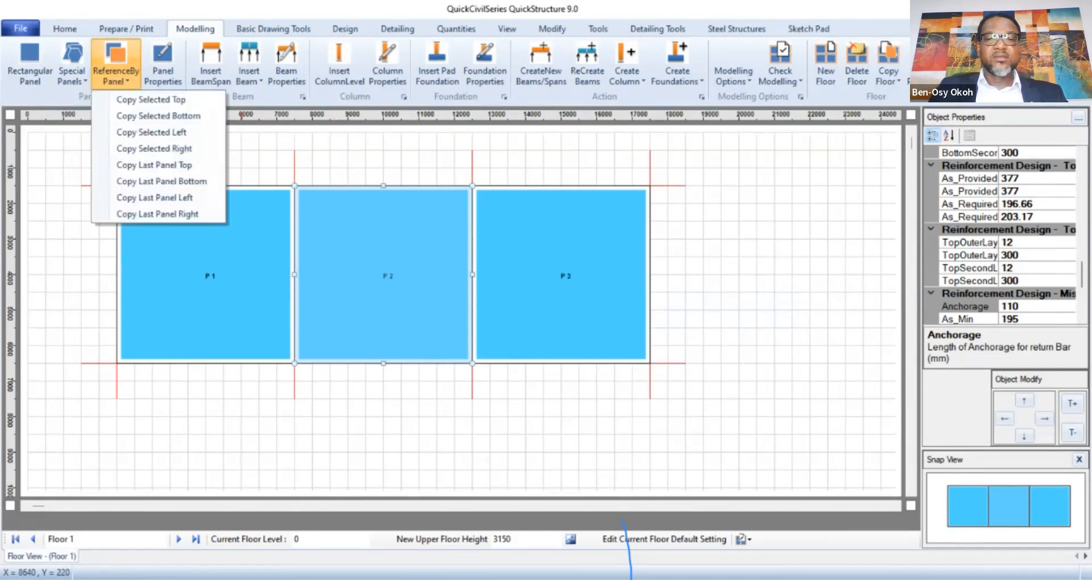
left_click(541, 217)
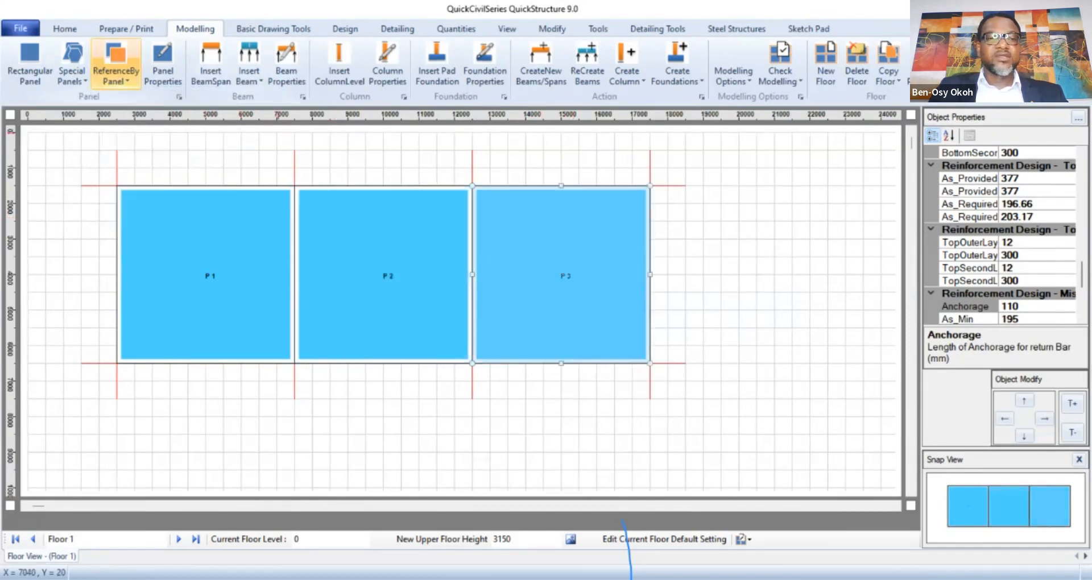
left_click(116, 75)
left_click(154, 148)
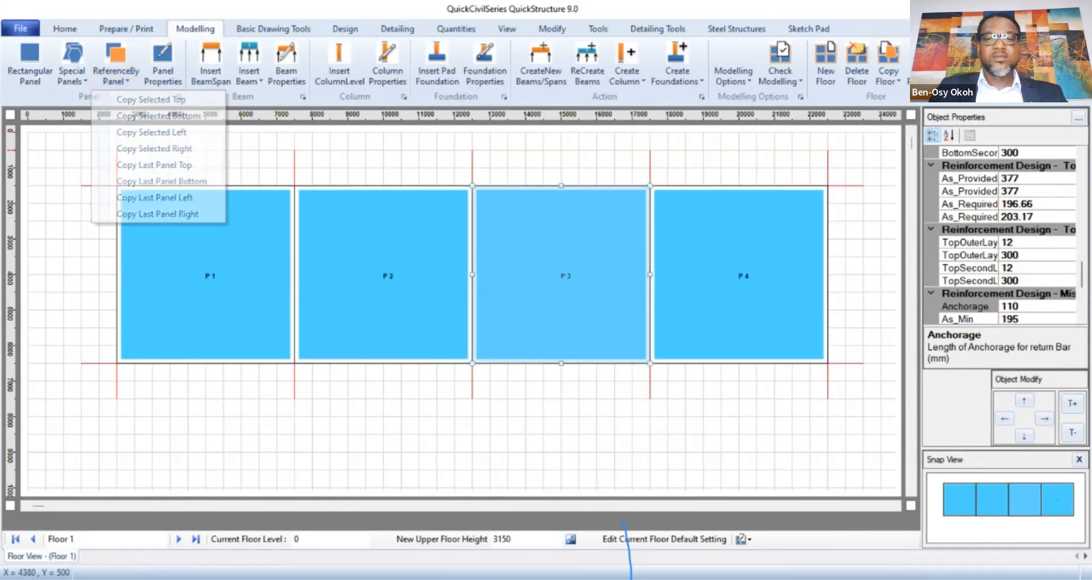
Copy panels P1 and P4 to their bottom sides using the reference panel option Copy Selected Bottom.
left_click(222, 319)
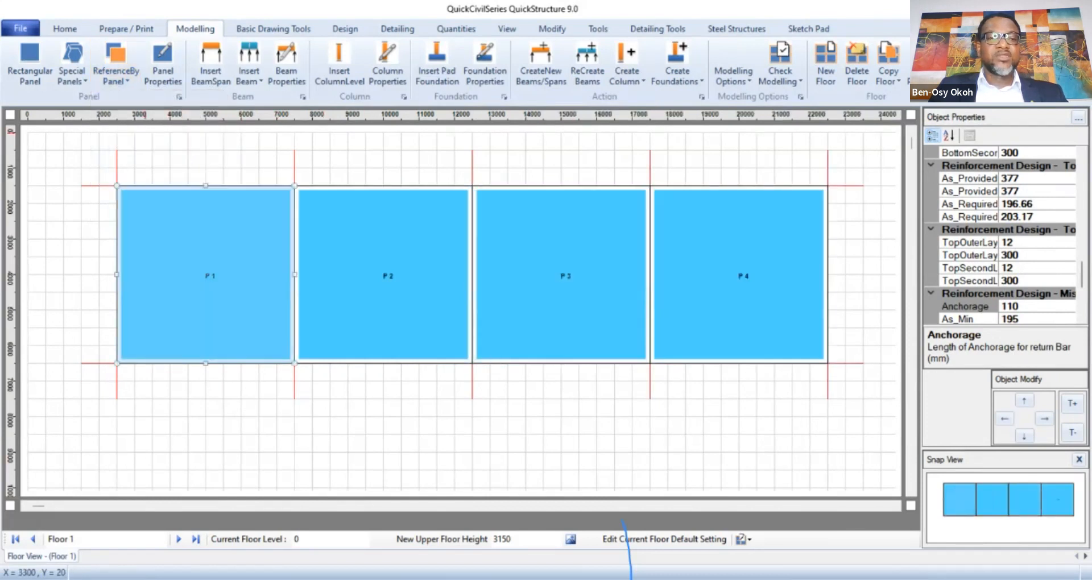
left_click(116, 68)
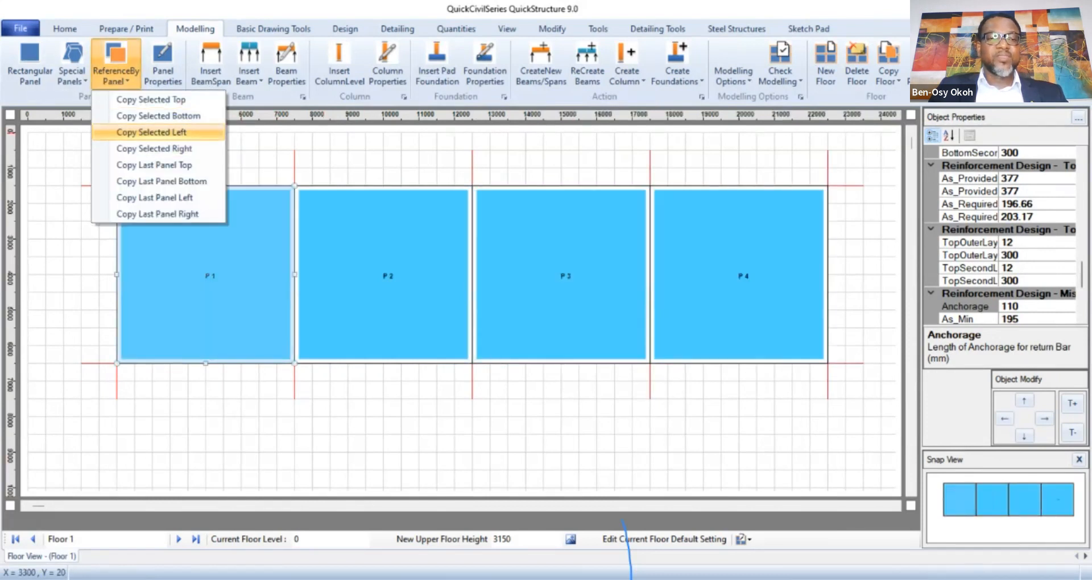
left_click(159, 116)
left_click(762, 355)
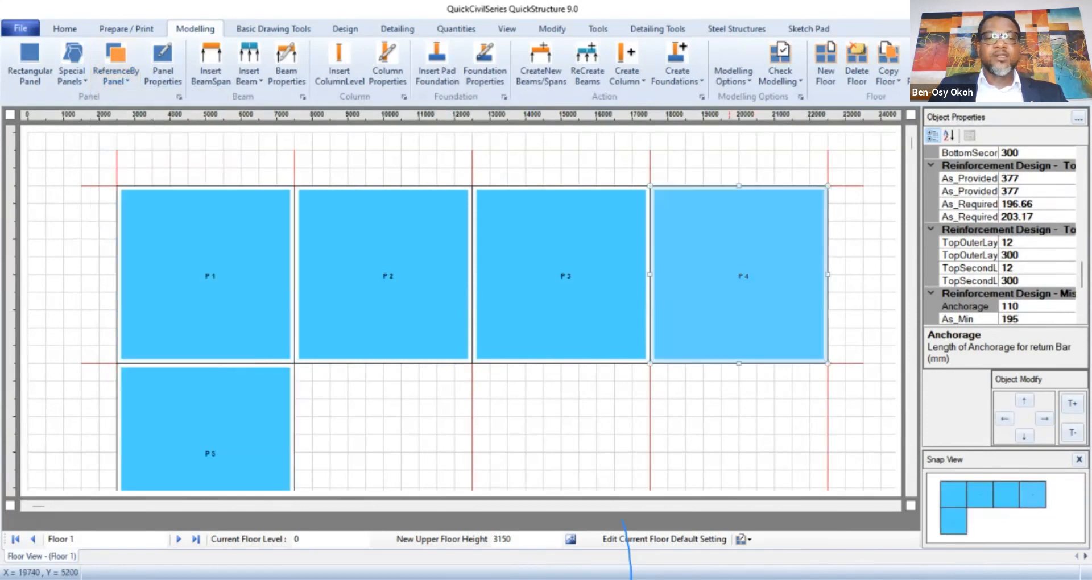
left_click(116, 68)
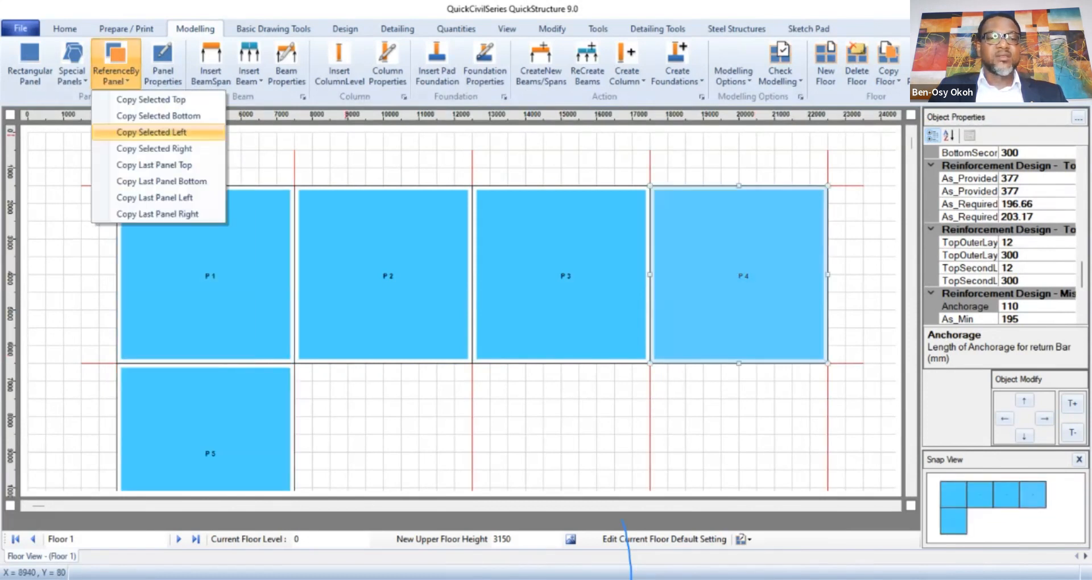
left_click(158, 116)
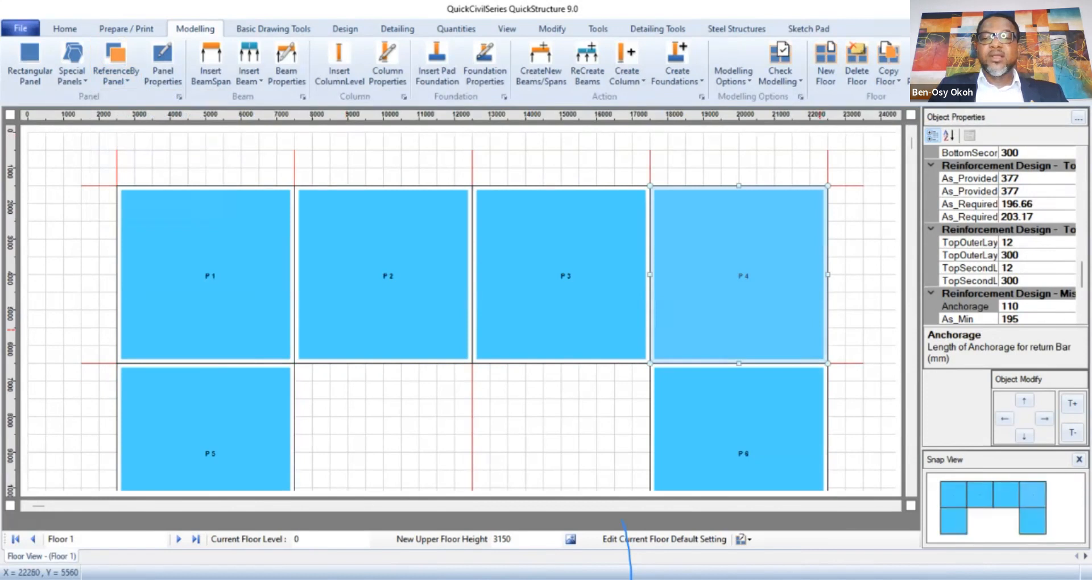
Set the drawing scale of the floor view to 1:125.
scroll(899, 359, "down", 1)
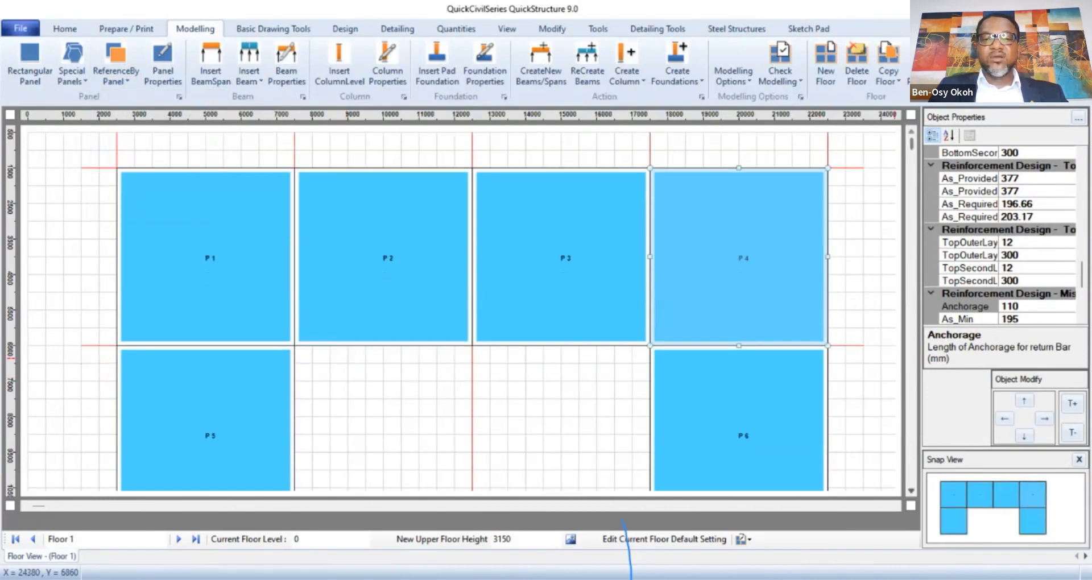
scroll(899, 345, "down", 2)
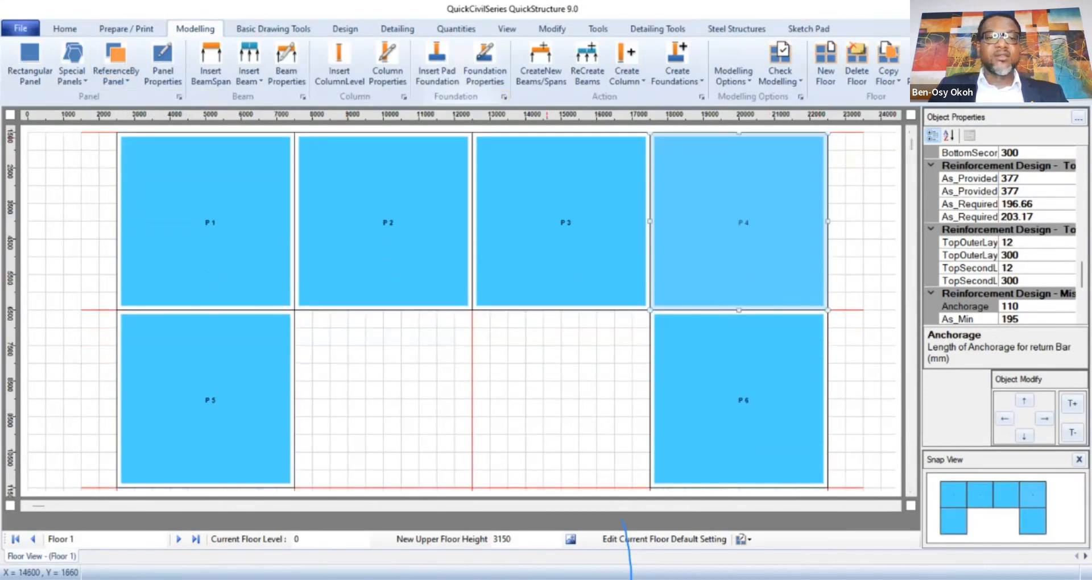
left_click(507, 29)
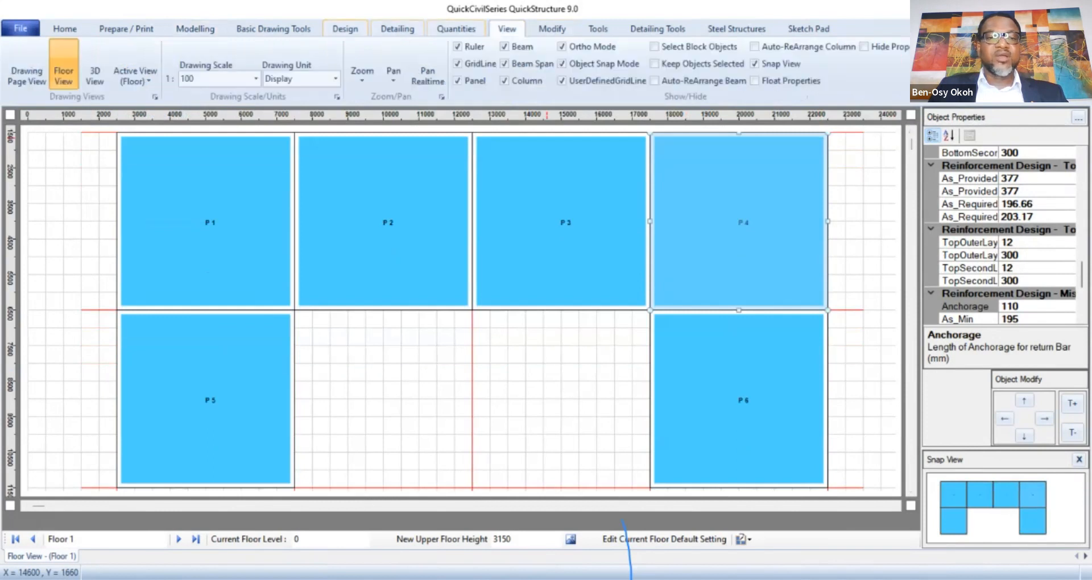
left_click(256, 78)
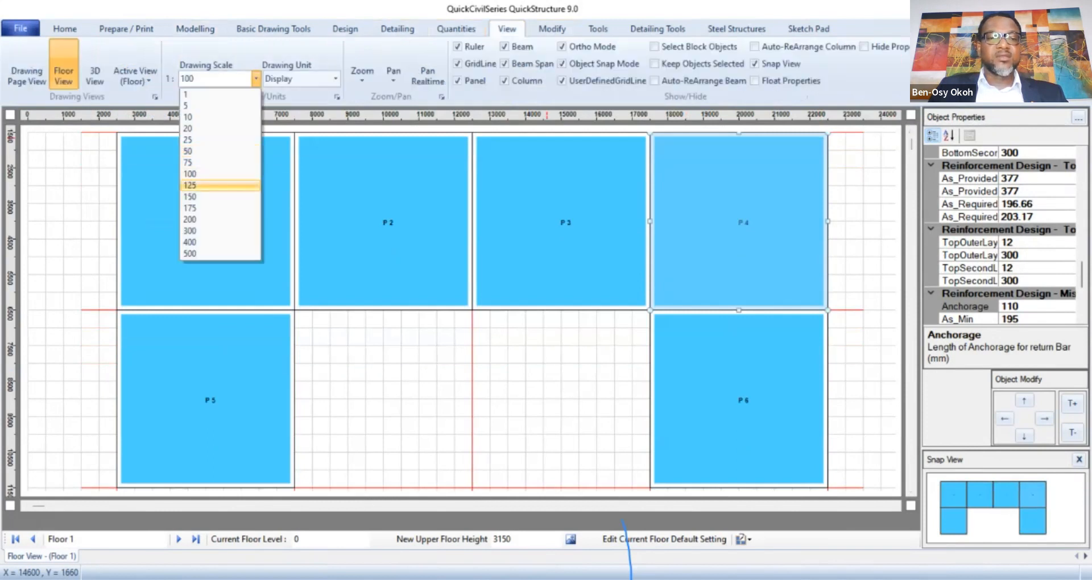
left_click(216, 186)
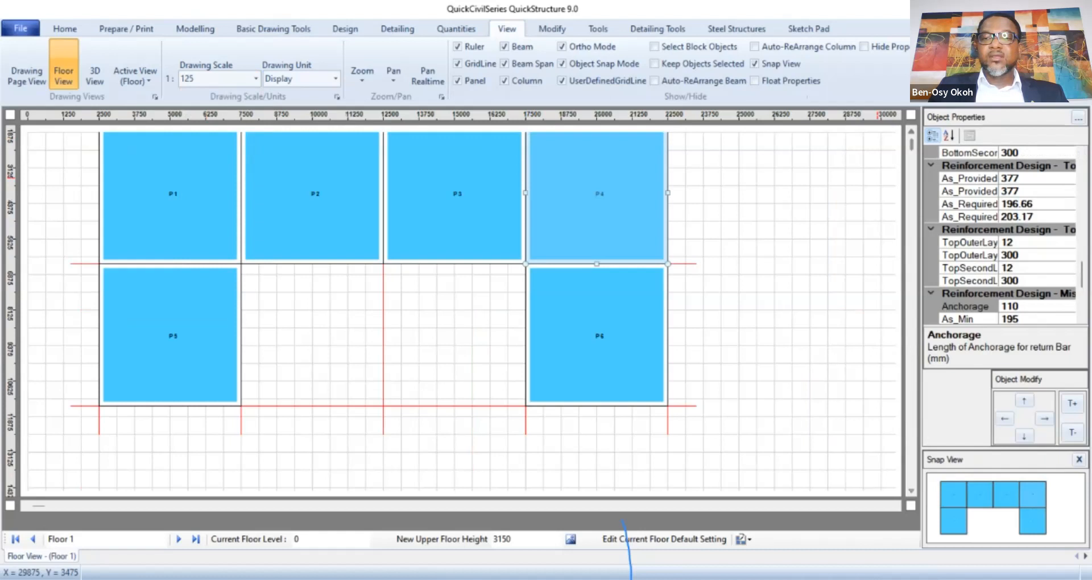
Generate the beams and spans along the edges of all panels with CreateNew Beams/Spans.
scroll(463, 310, "up", 1)
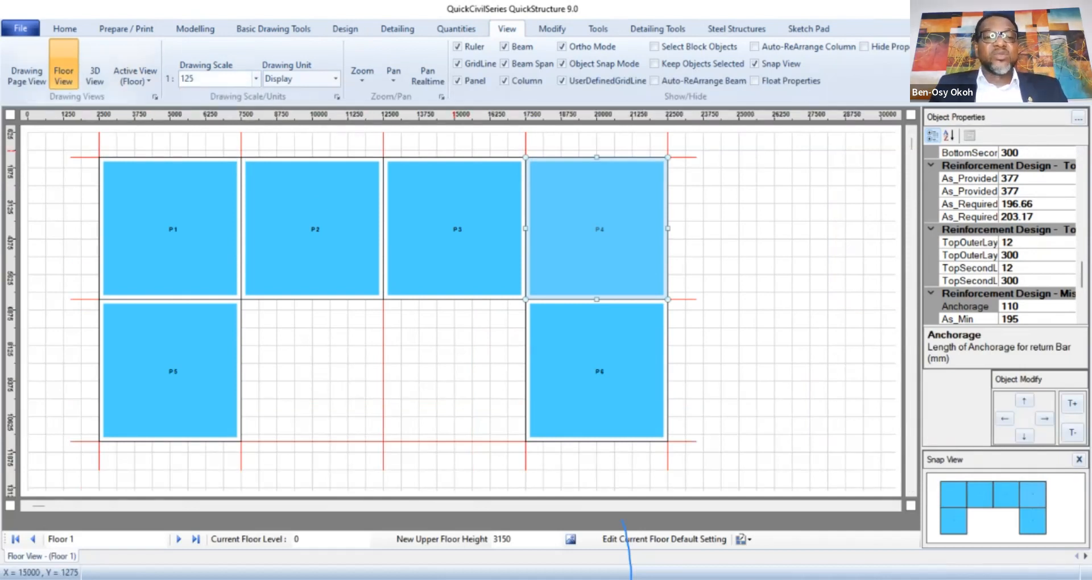
left_click(196, 29)
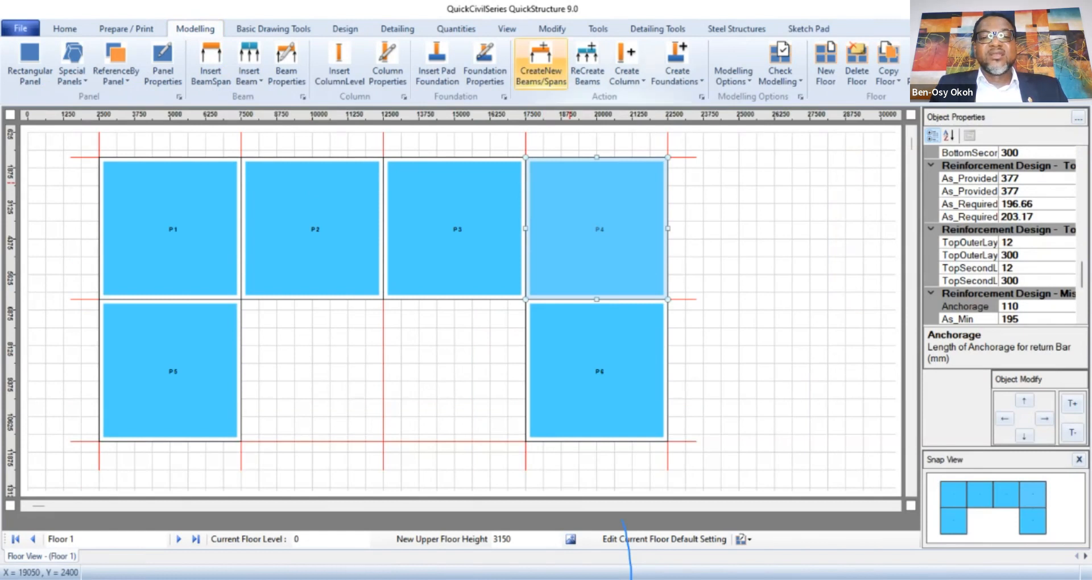
left_click(541, 63)
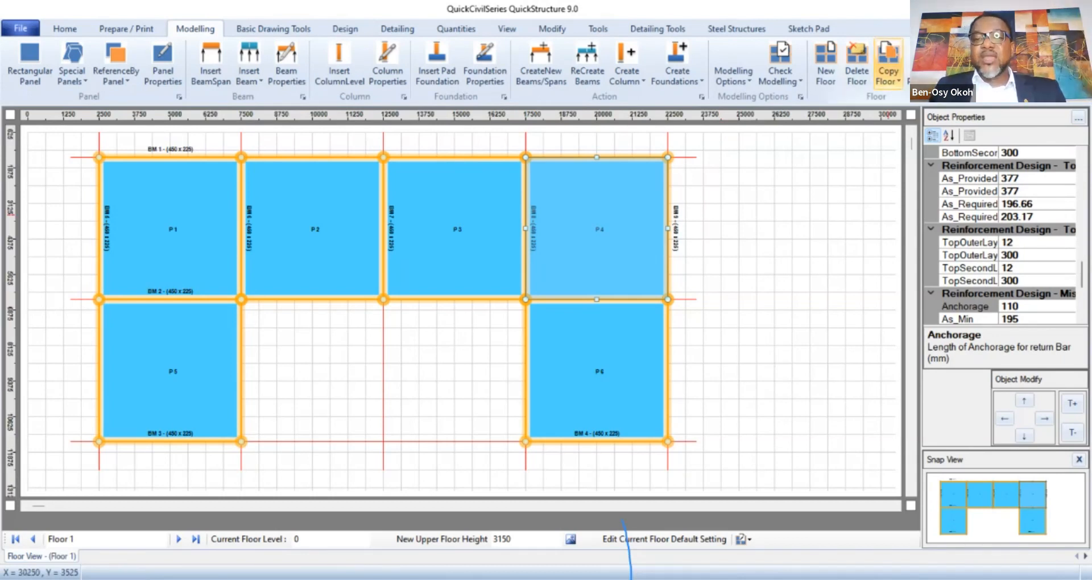
Set up Copy/Create Multiple Floors with Floor 1 as the reference floor and 2 as the number of floors.
left_click(888, 77)
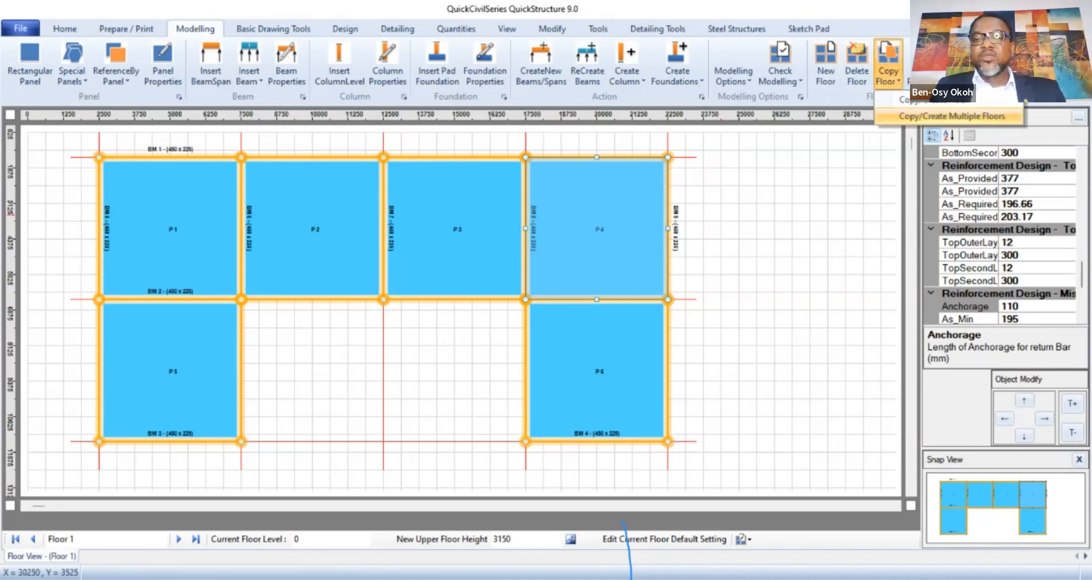
left_click(952, 116)
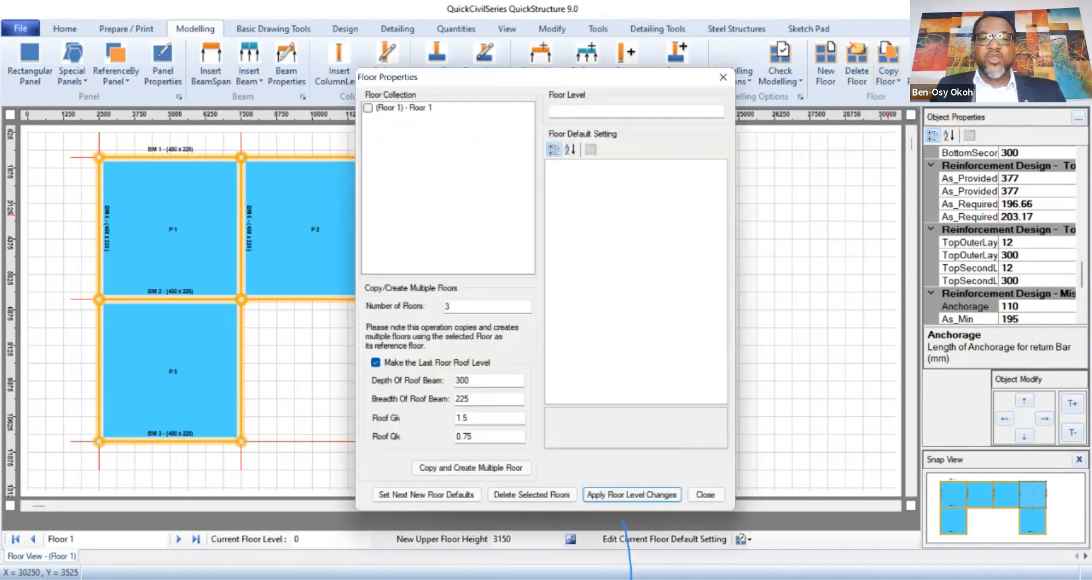
left_click_drag(512, 77, 834, 42)
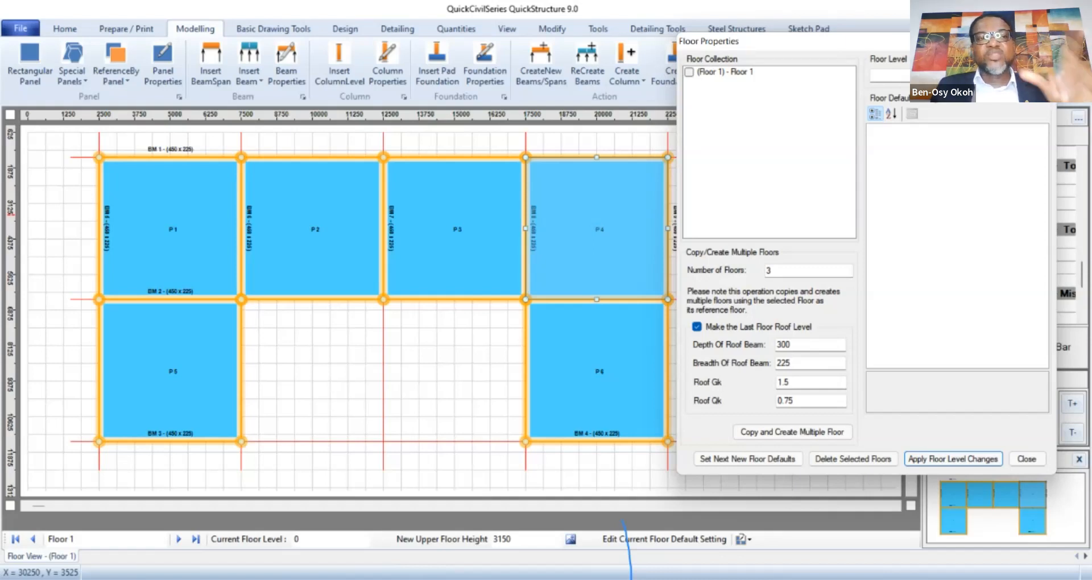
left_click(726, 72)
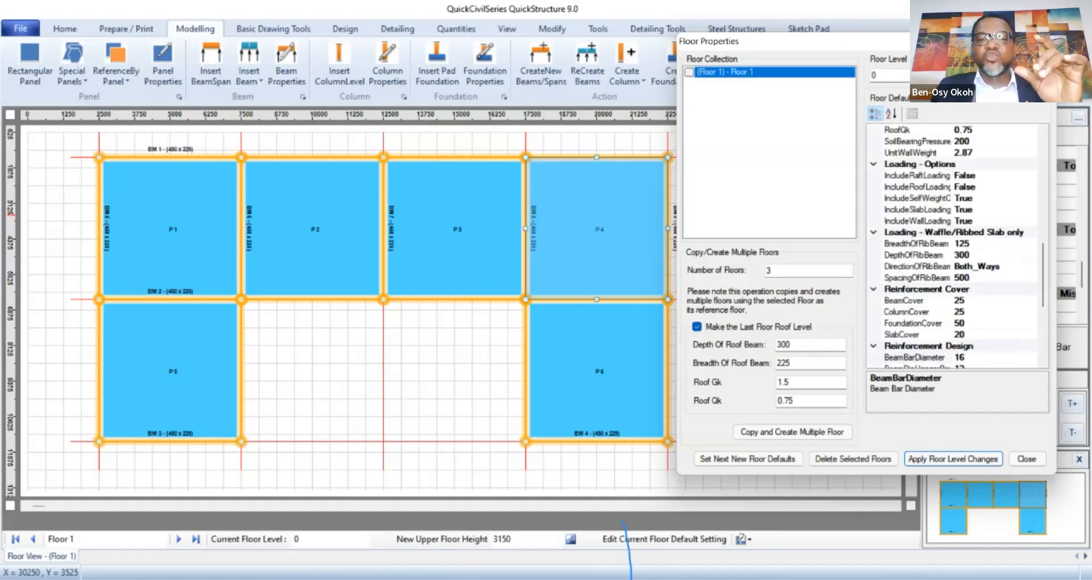
left_click(690, 72)
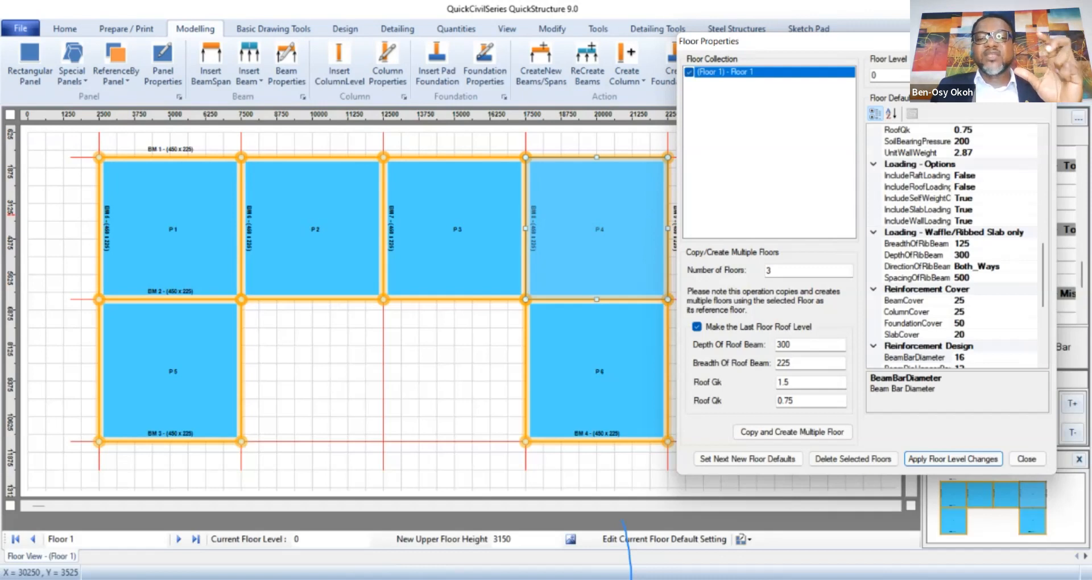
double_click(769, 271)
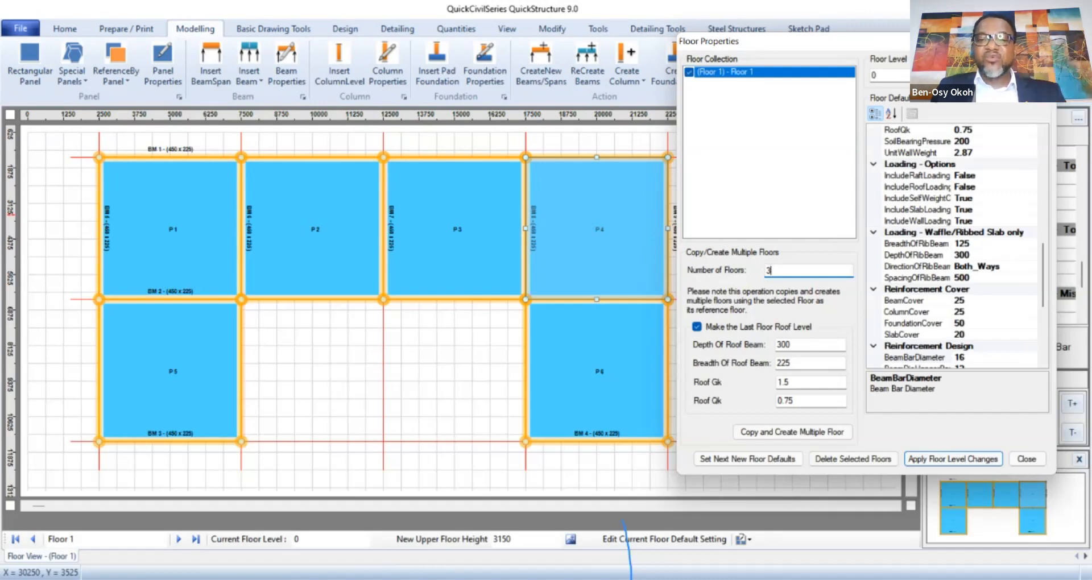
type("2")
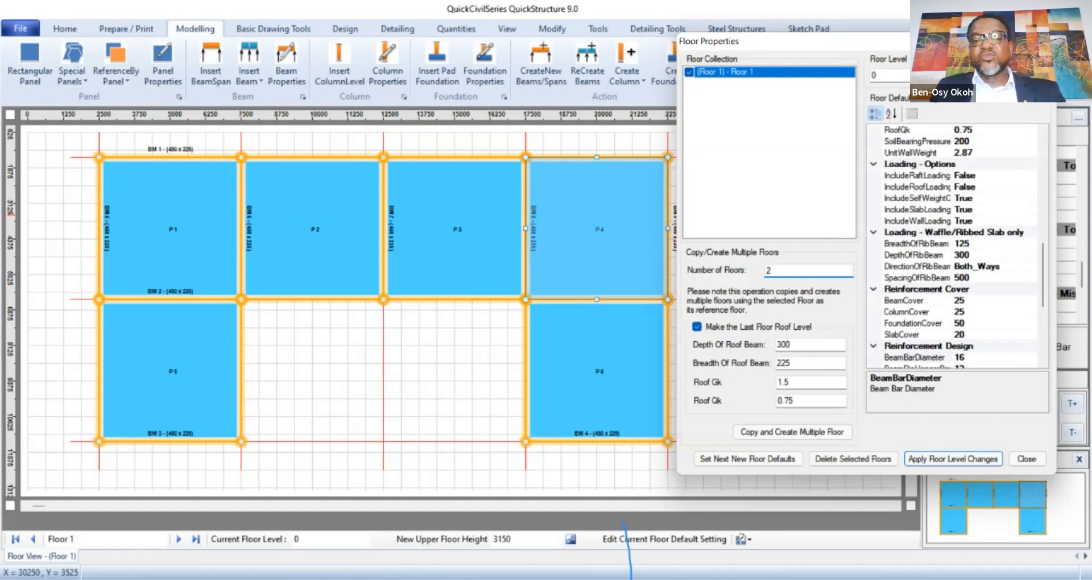
Uncheck Floor 1 in the floor collection and create the two copied floors, with the last one as roof level.
left_click(690, 72)
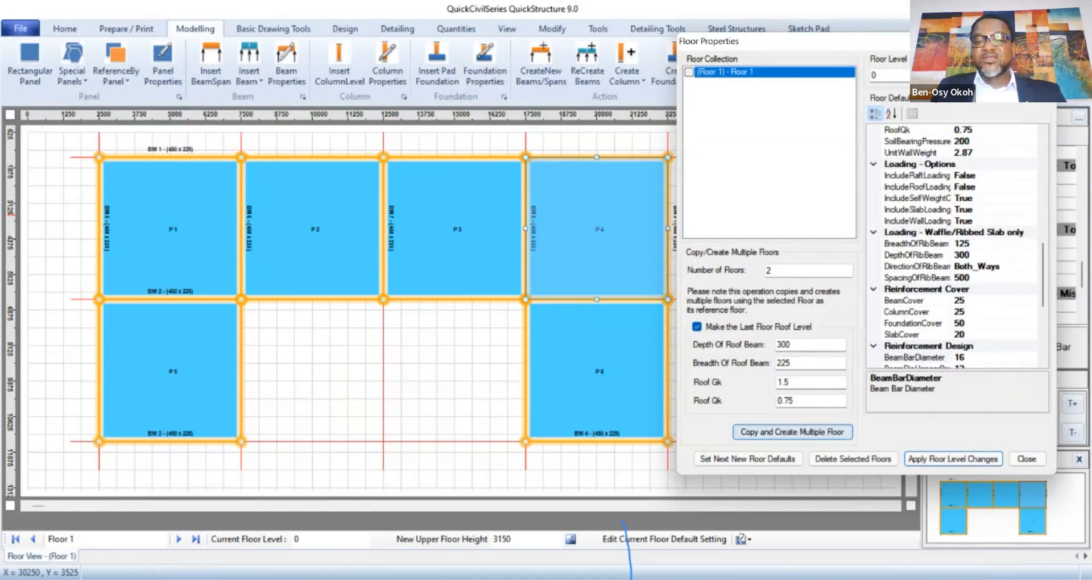
left_click(792, 431)
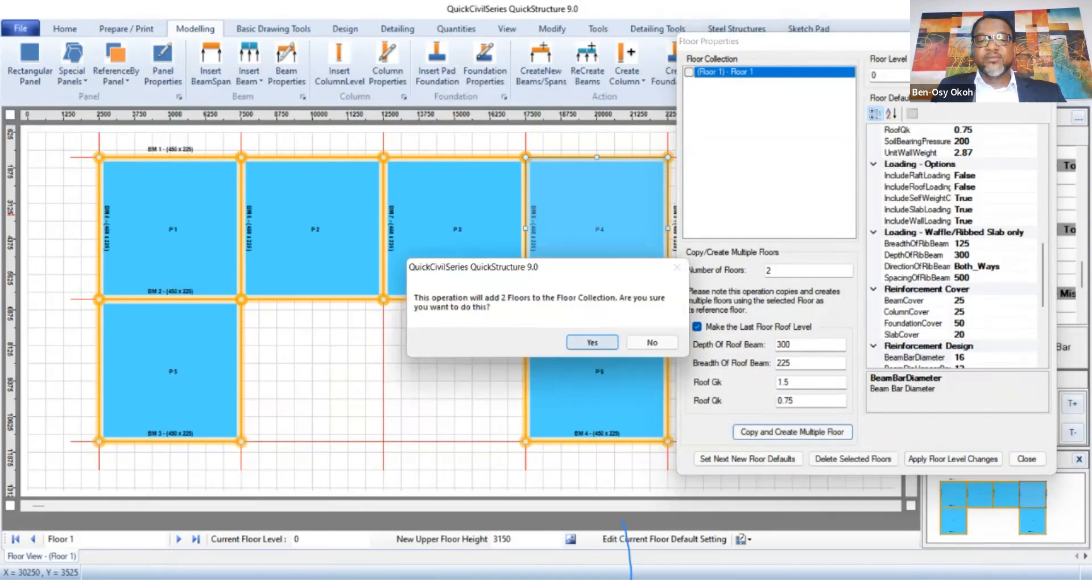
key("Return")
key("Return")
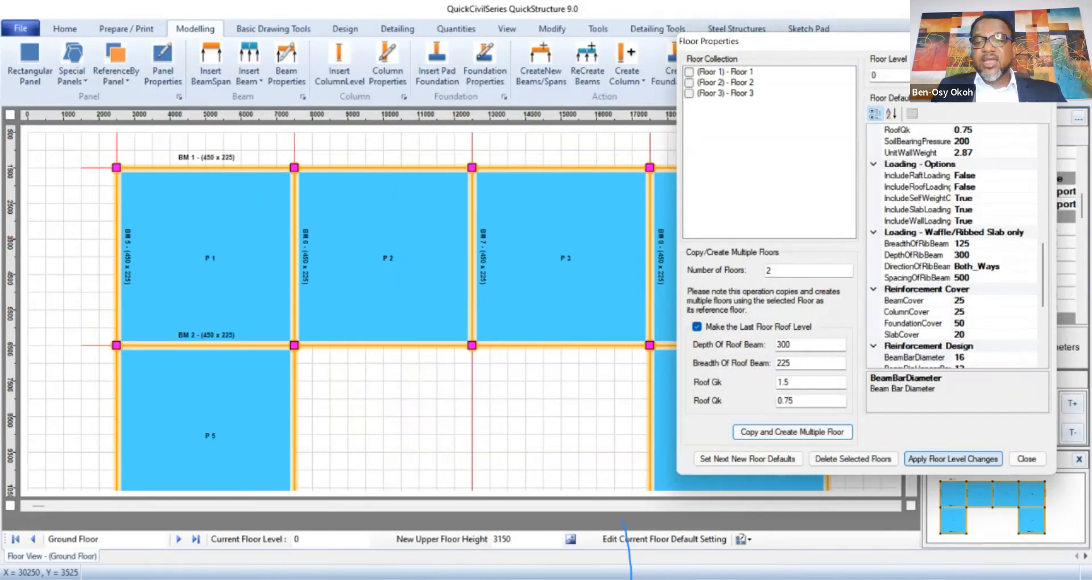
Apply the floor level changes, accept creating columns for the whole structure, and close the floor properties.
left_click(953, 459)
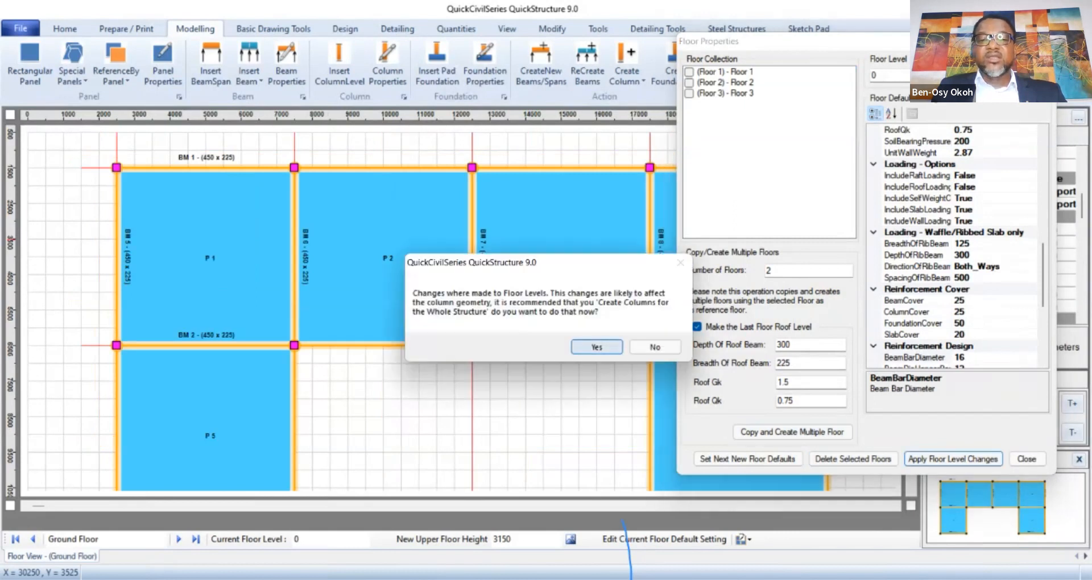
key("Return")
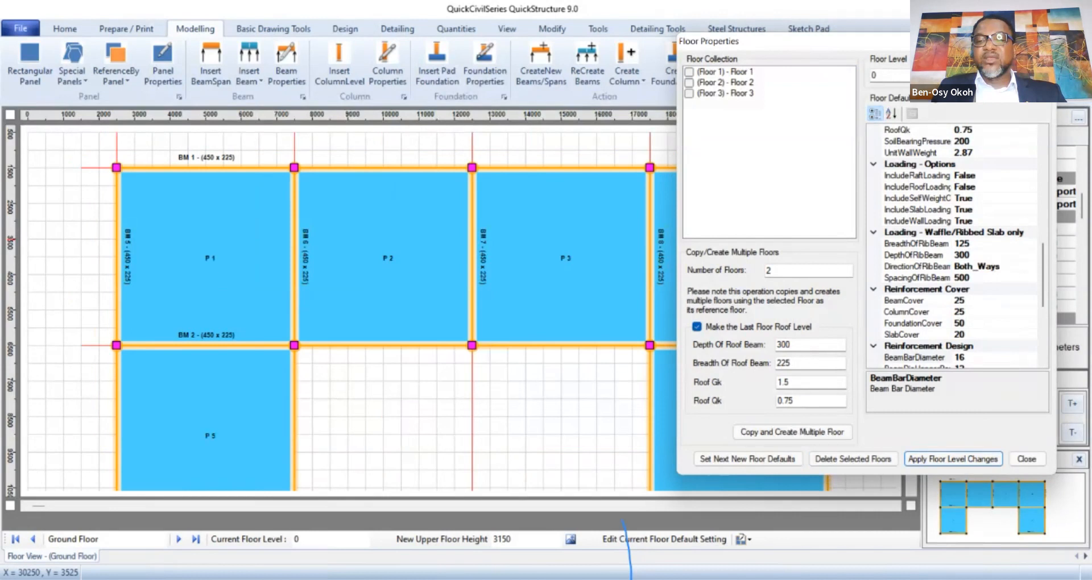
left_click(1027, 459)
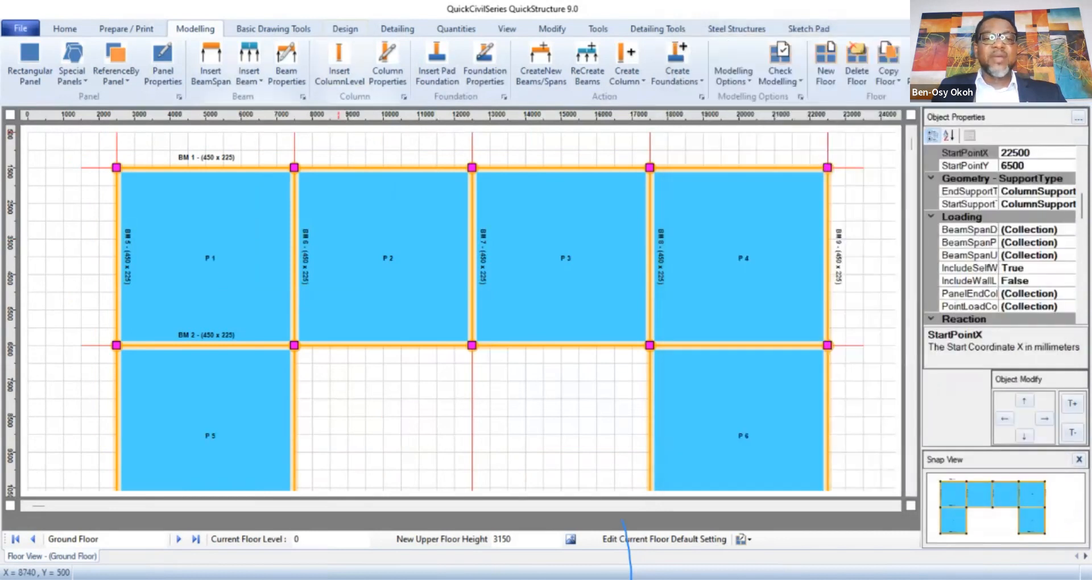
Set the drawing scale of the Ground Floor view to 1:125.
left_click(507, 28)
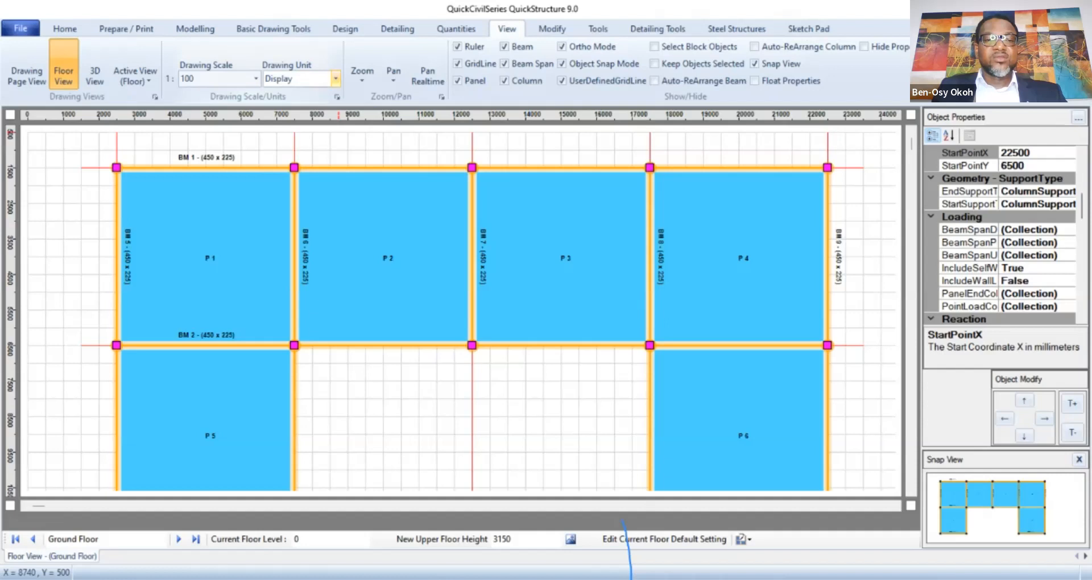
left_click(335, 78)
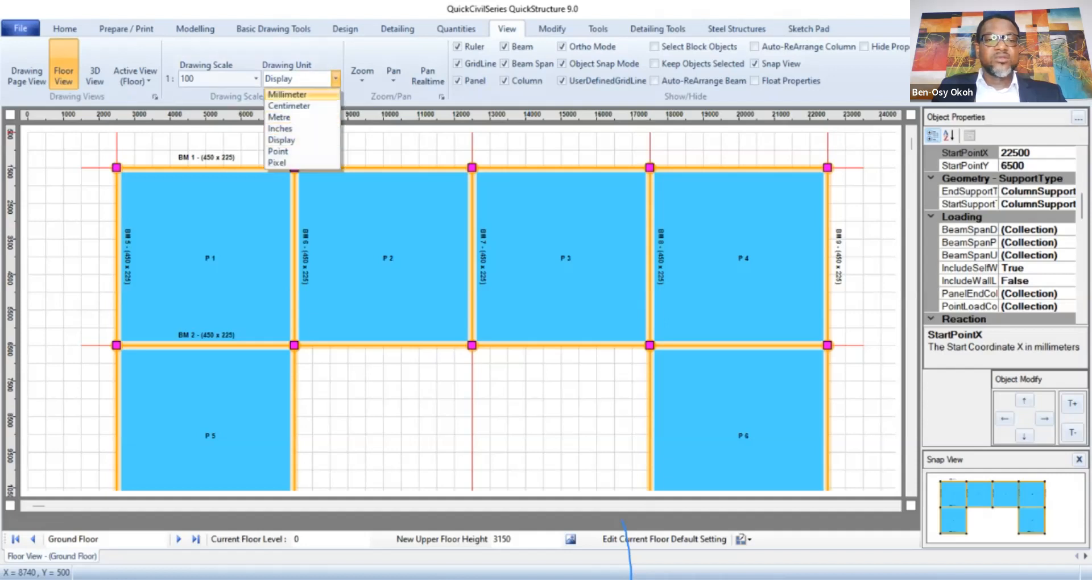
left_click(256, 79)
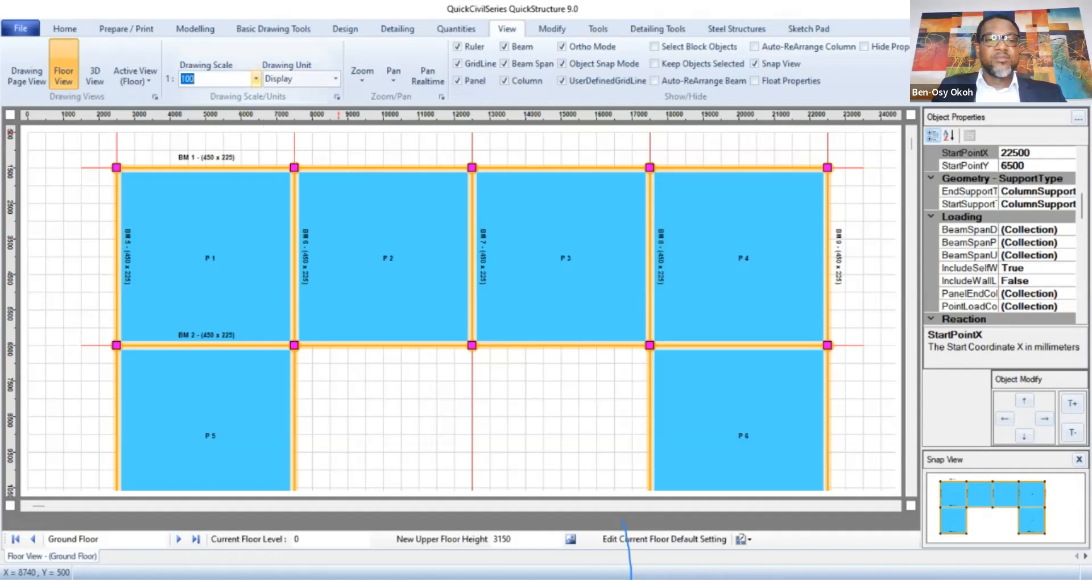
left_click(256, 78)
left_click(234, 186)
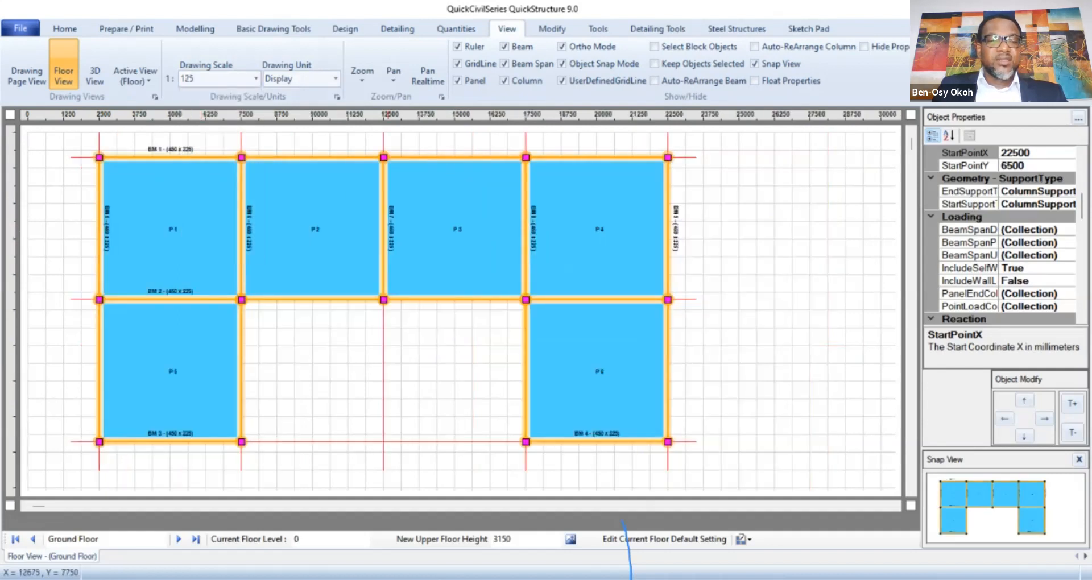
Clear the selection, switch to the First Floor view and set its drawing scale to 1:125.
left_click(485, 486)
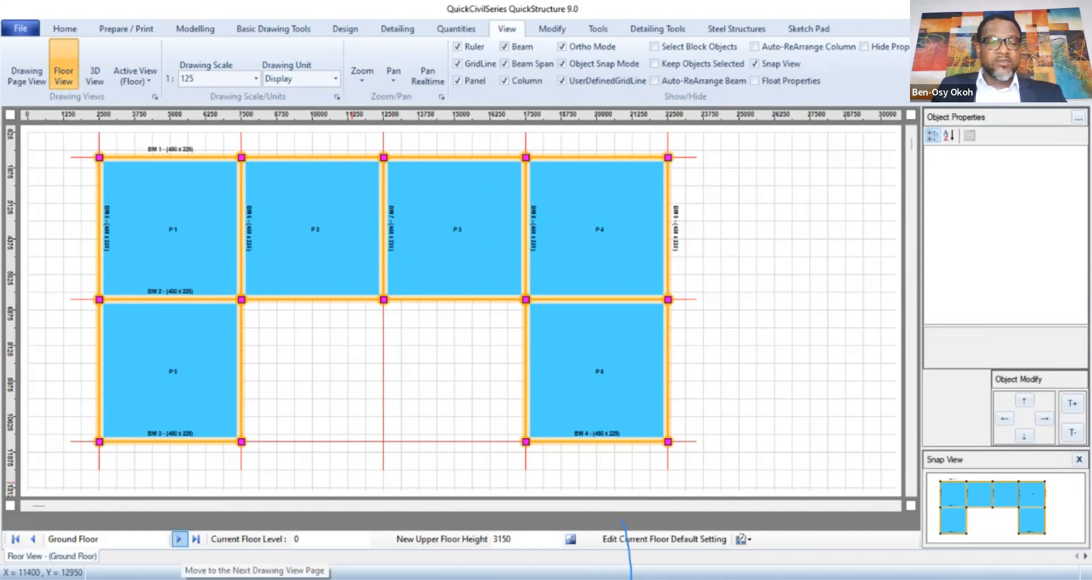
left_click(179, 539)
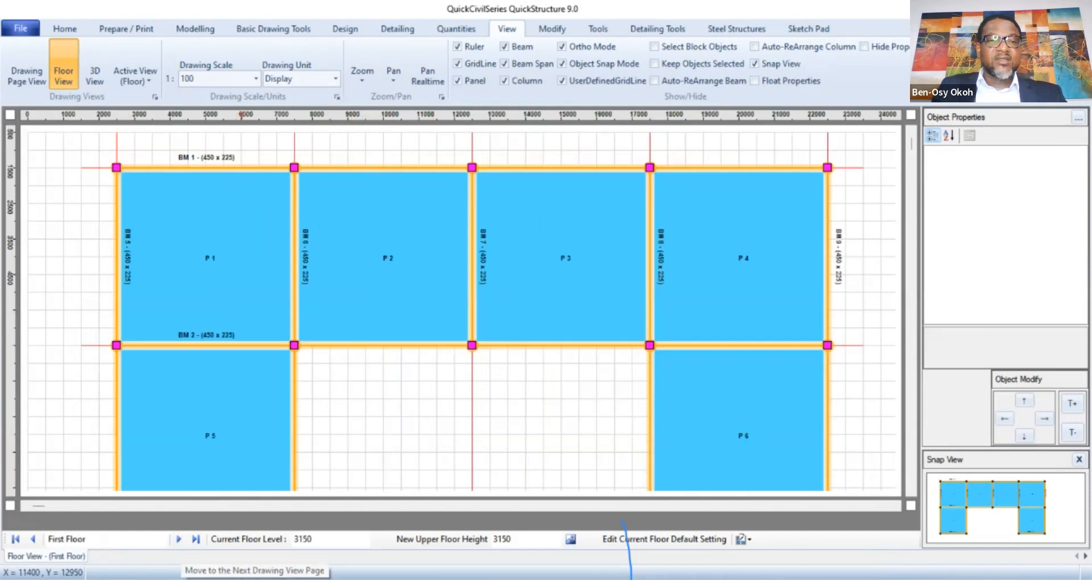
left_click(256, 78)
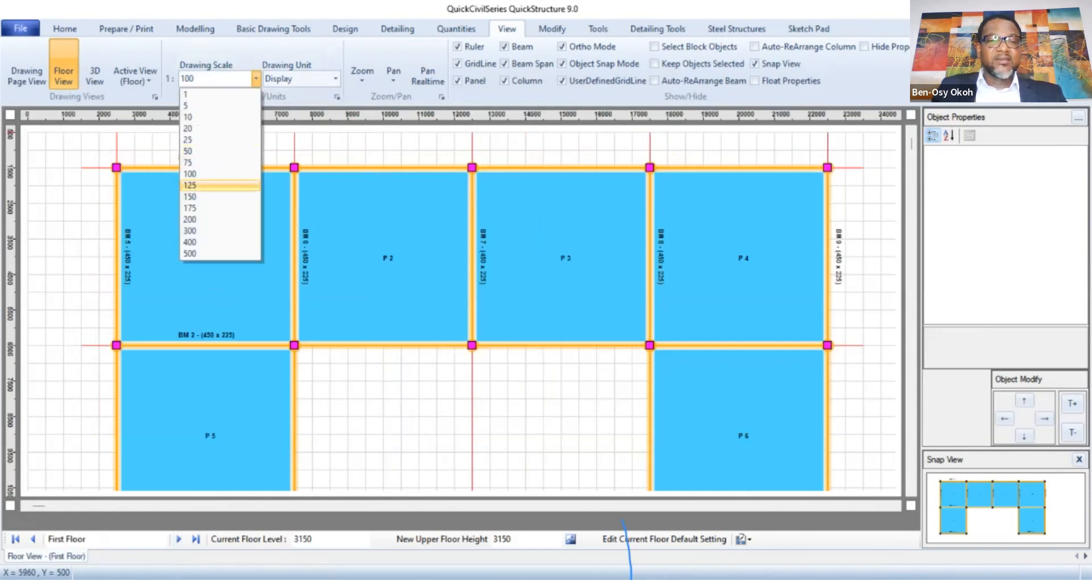
left_click(216, 186)
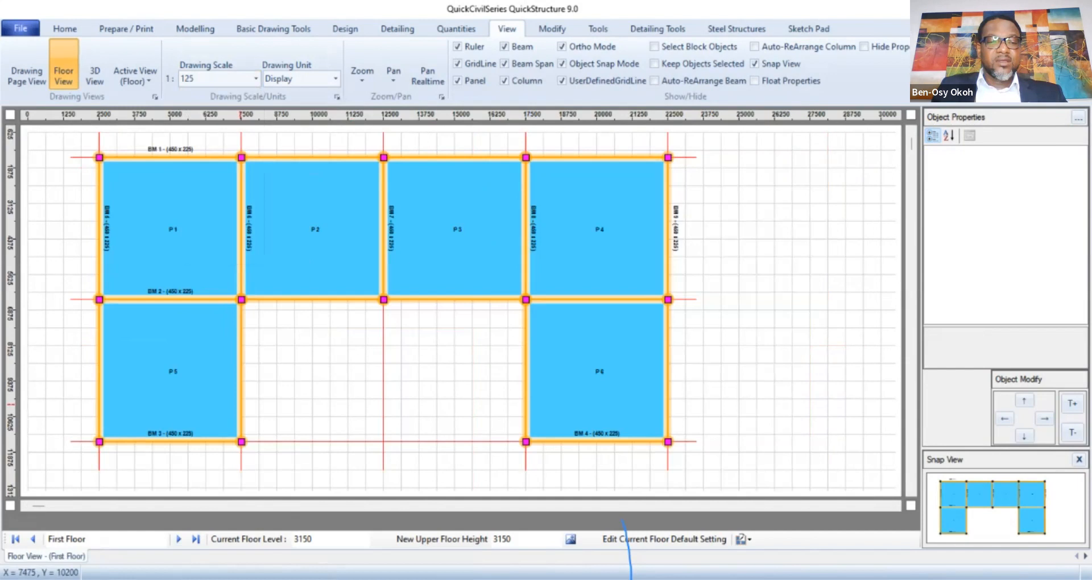
Switch to the Roof Level view and set its drawing scale to 1:125.
left_click(179, 539)
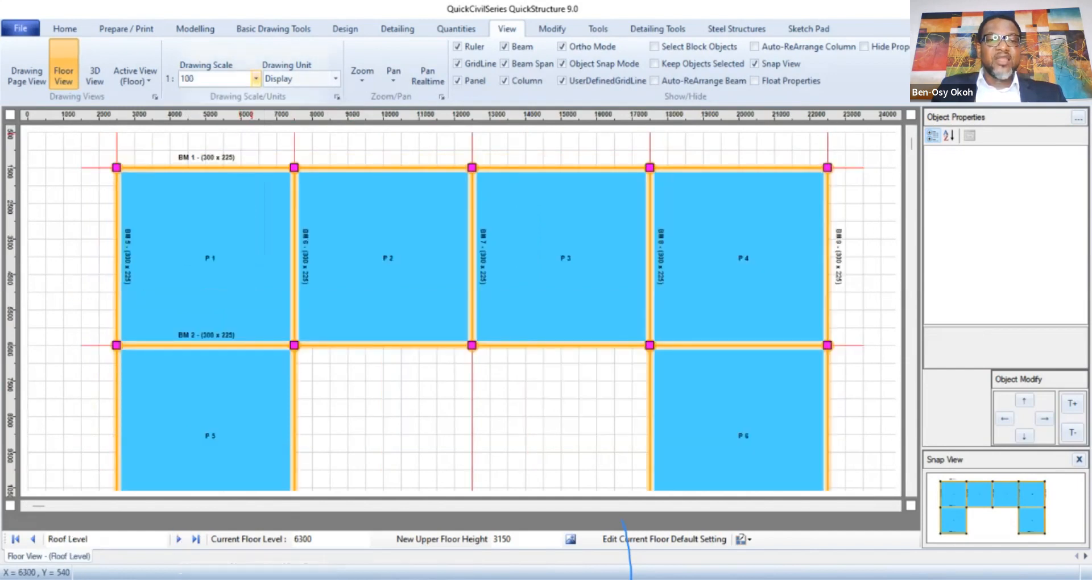
left_click(256, 78)
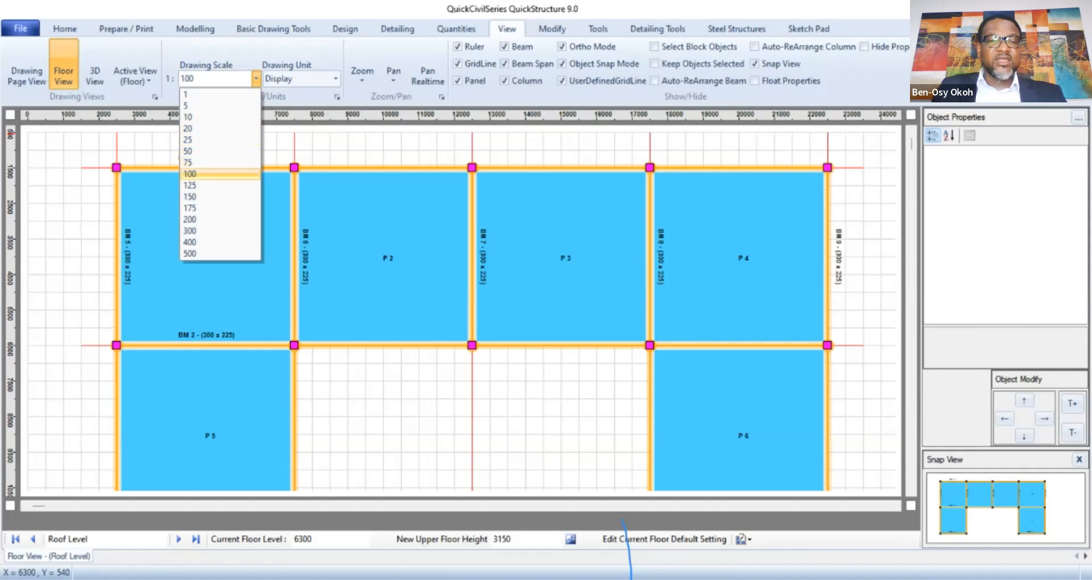
left_click(220, 184)
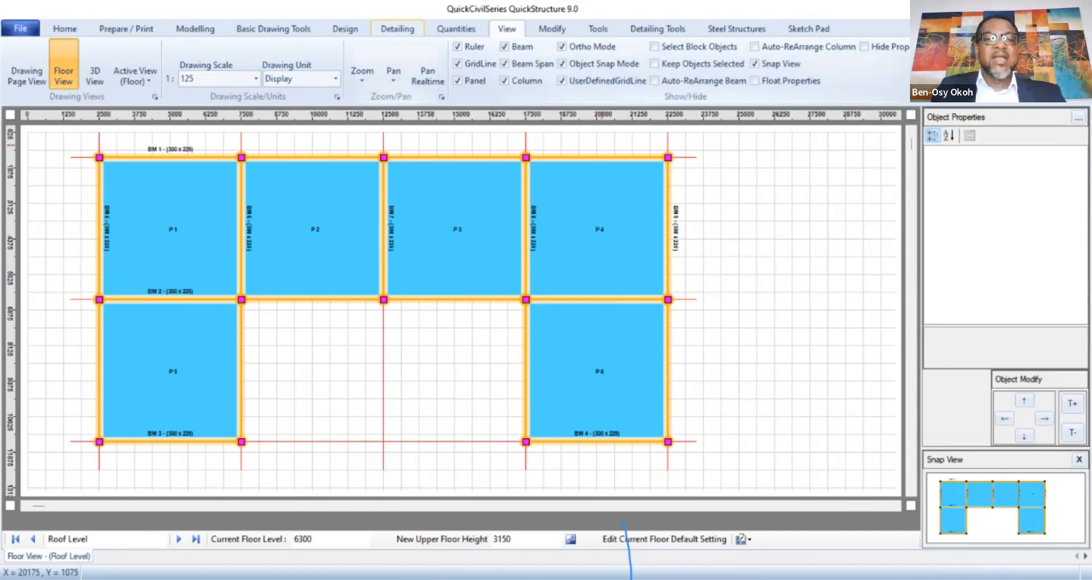
Change the Roof Level's floor panels to roof panels and accept the conversion.
left_click(195, 29)
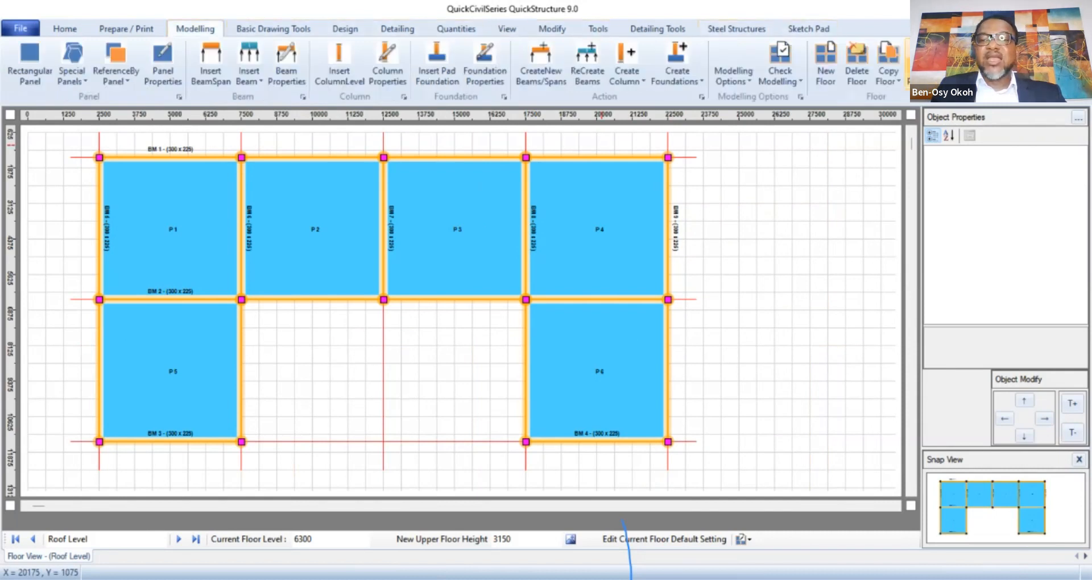
left_click(908, 62)
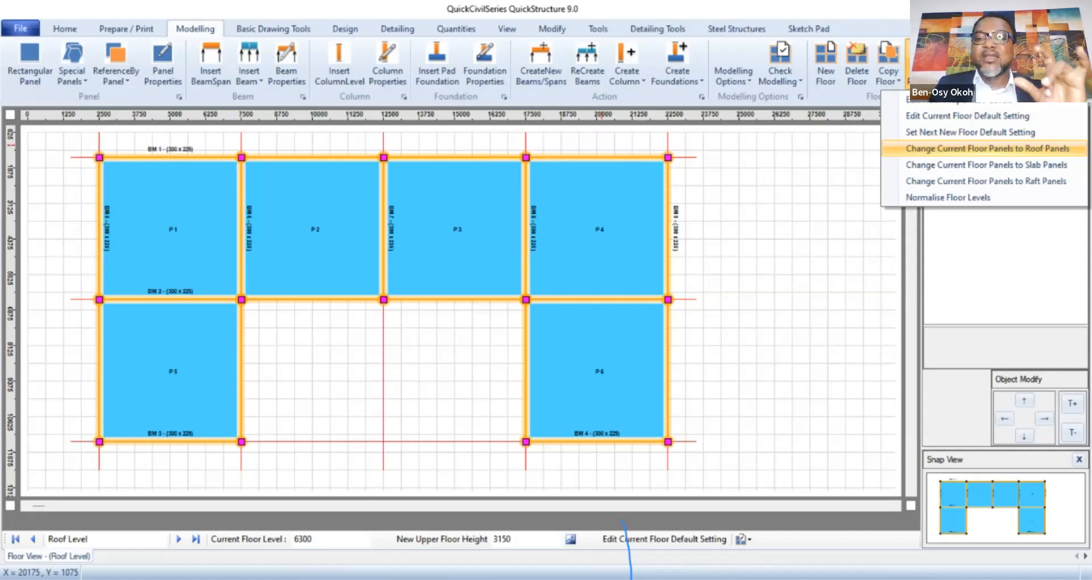
left_click(988, 149)
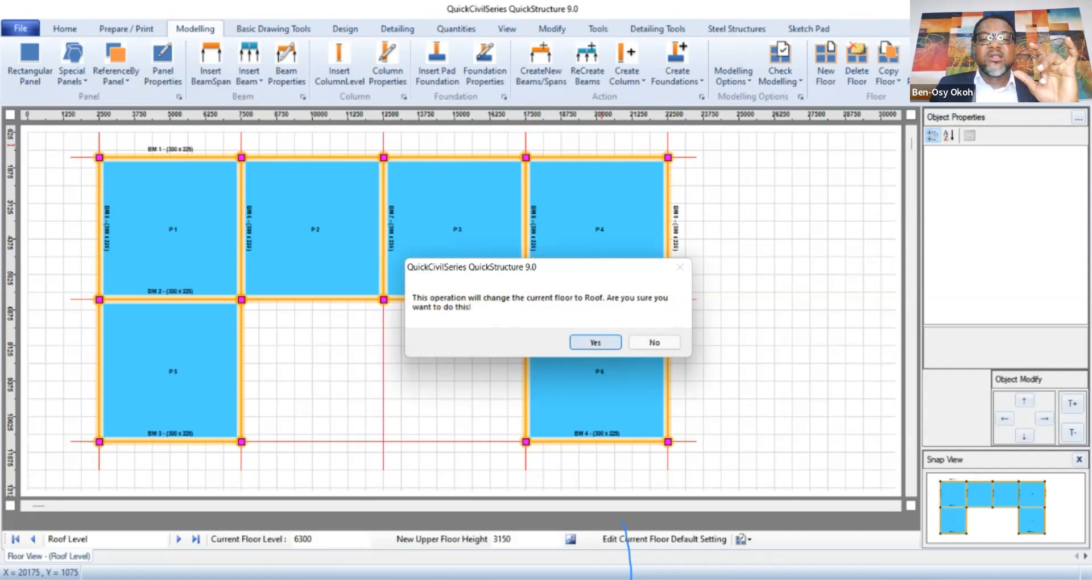
key("Return")
left_click(597, 351)
left_click(673, 476)
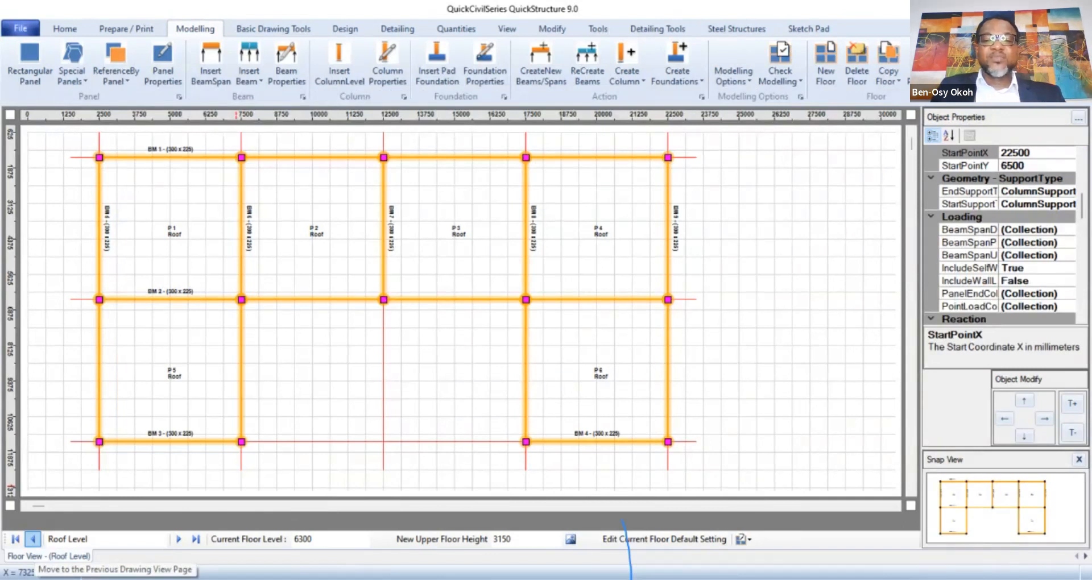
Review the First Floor and Ground Floor views and return to the Roof Level.
left_click(33, 538)
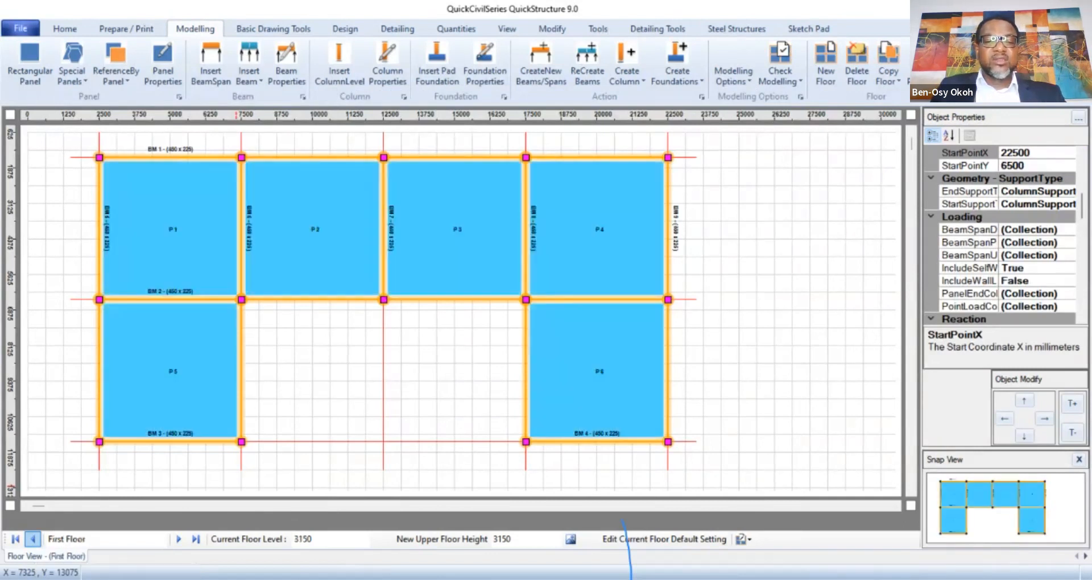
left_click(32, 538)
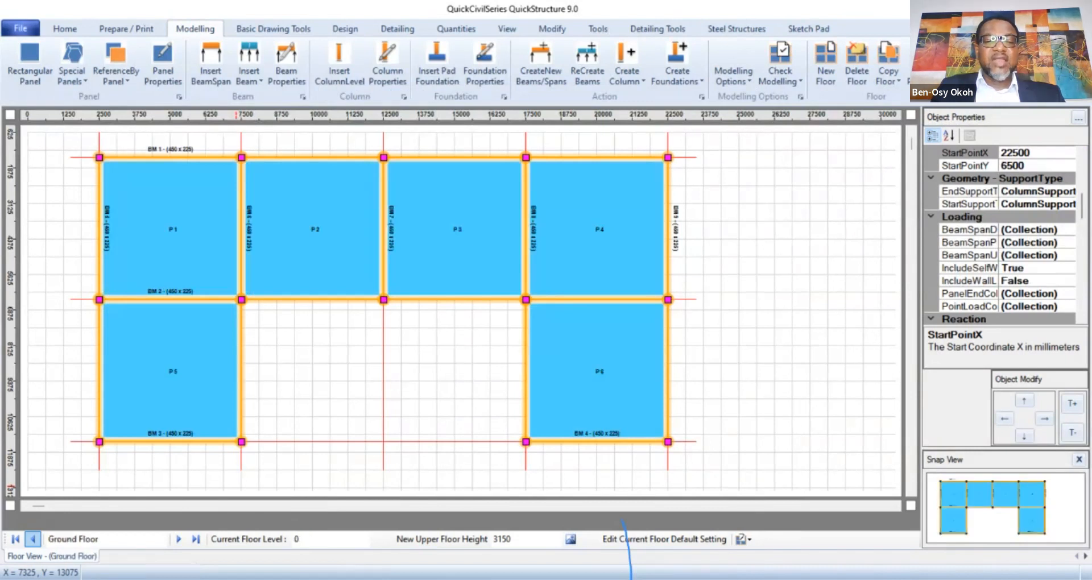
left_click(178, 539)
left_click(178, 539)
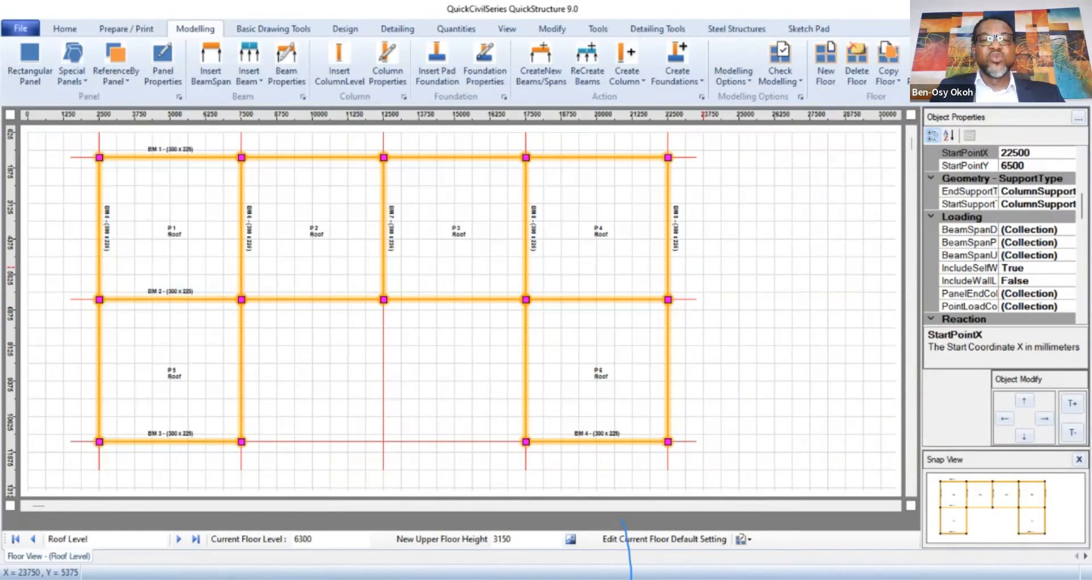
Start the automatic design with the preset check list and run the modelling error check.
left_click(346, 29)
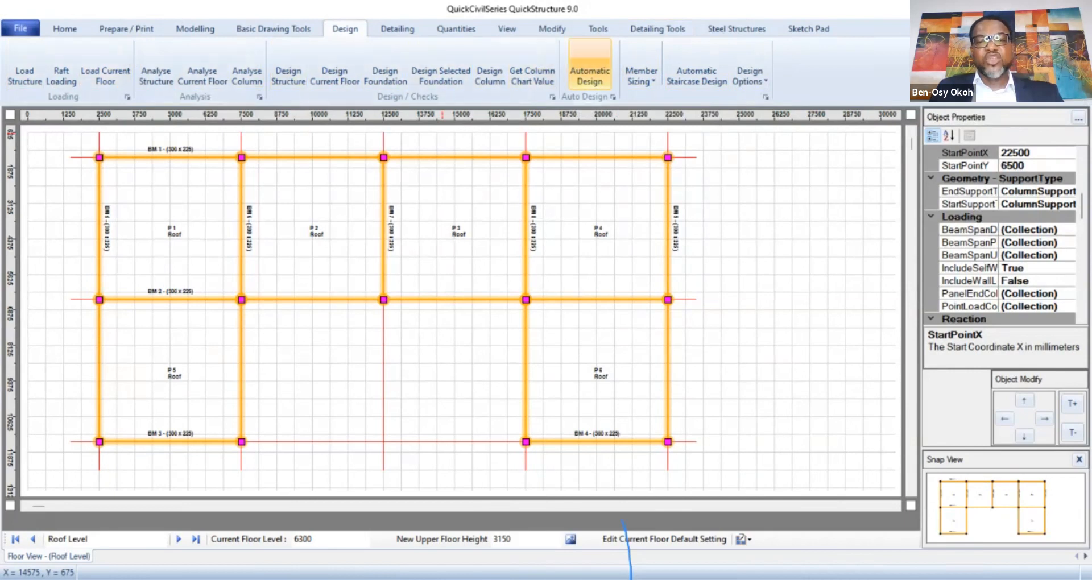
left_click(590, 71)
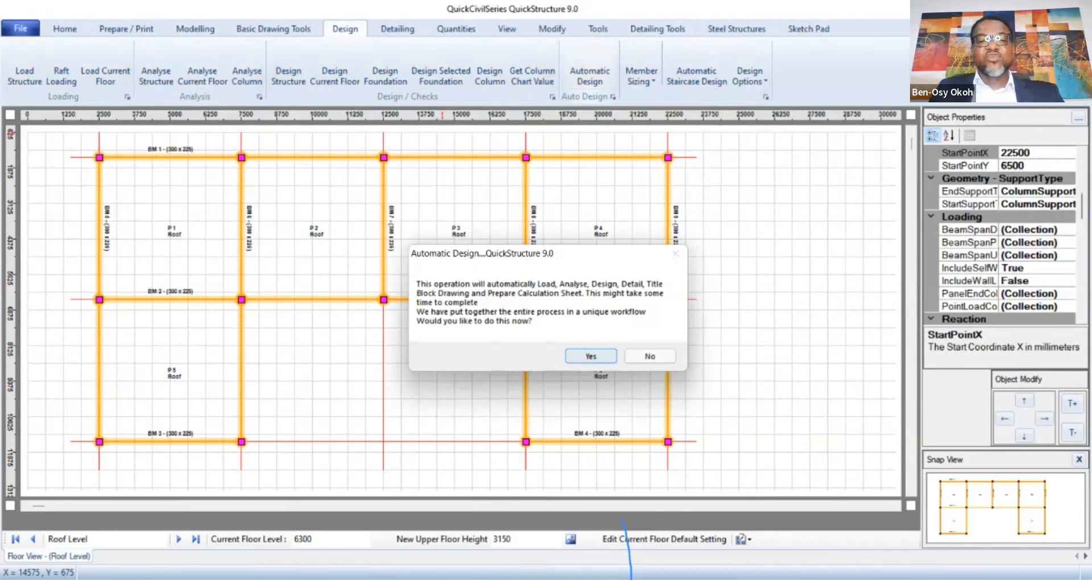
key("Return")
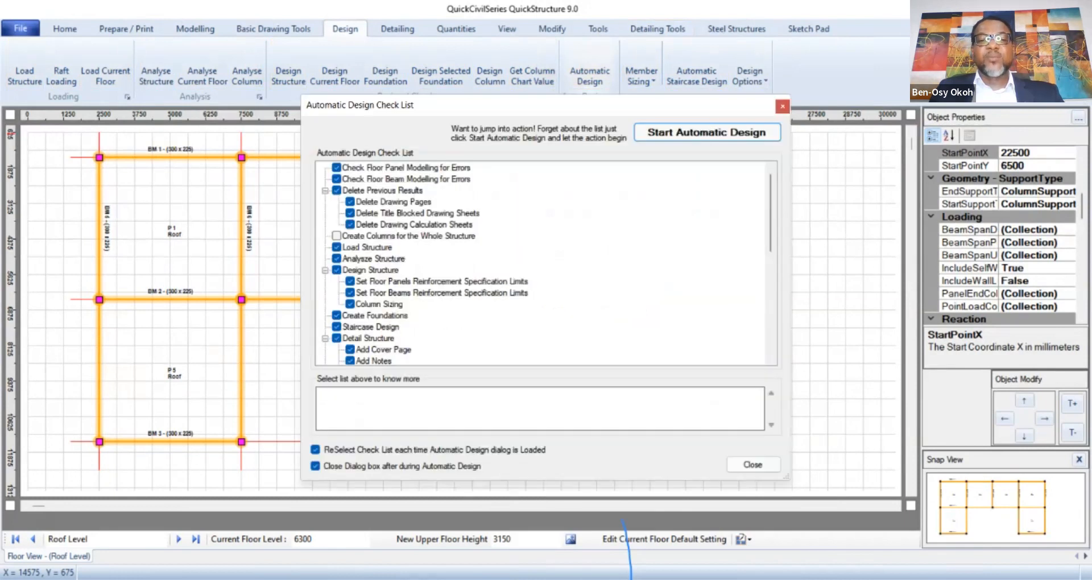
left_click_drag(529, 106, 593, 33)
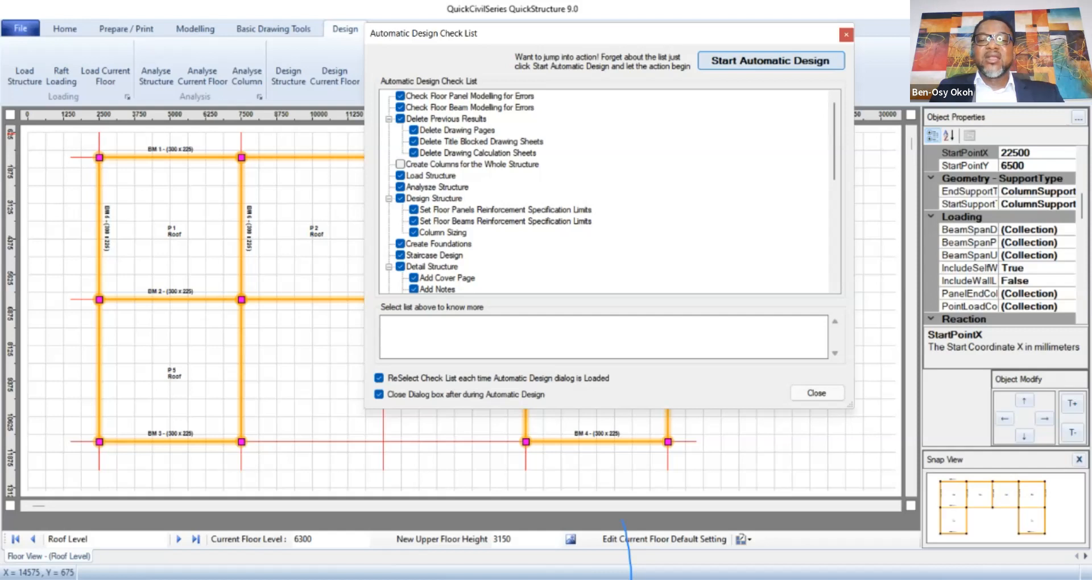
left_click(771, 61)
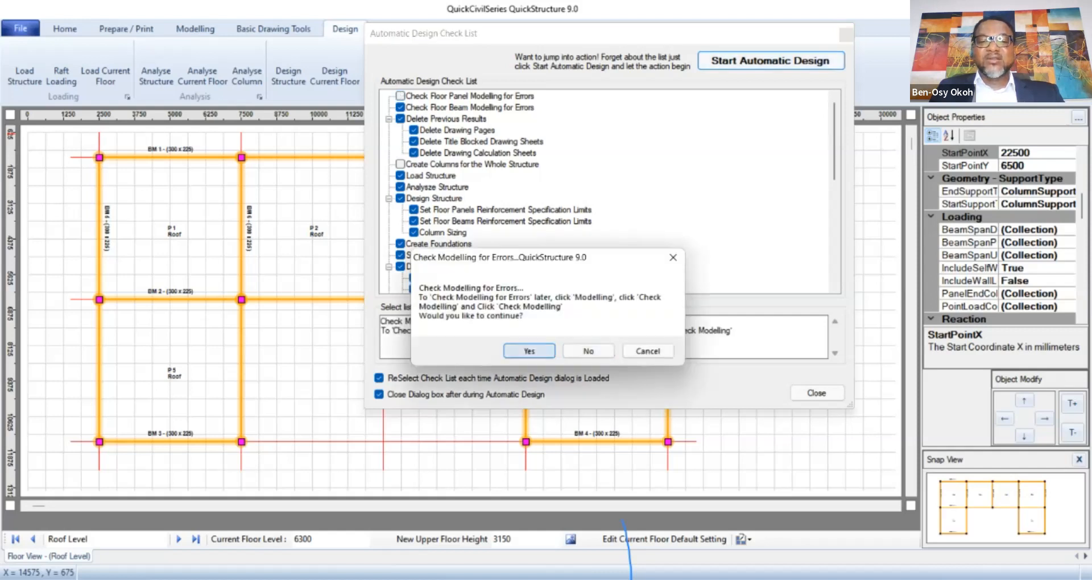
left_click(529, 351)
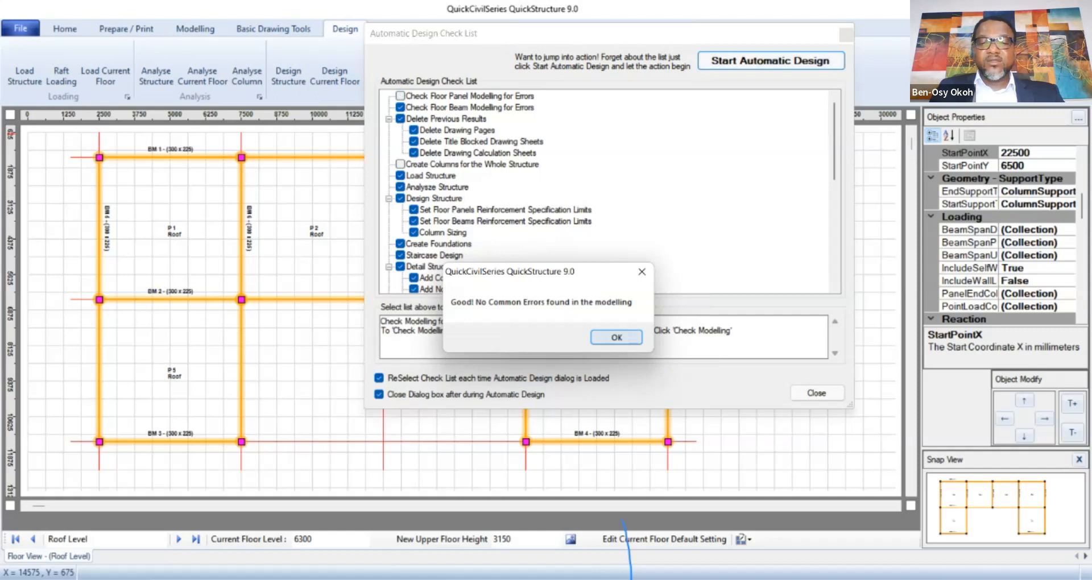
left_click(617, 337)
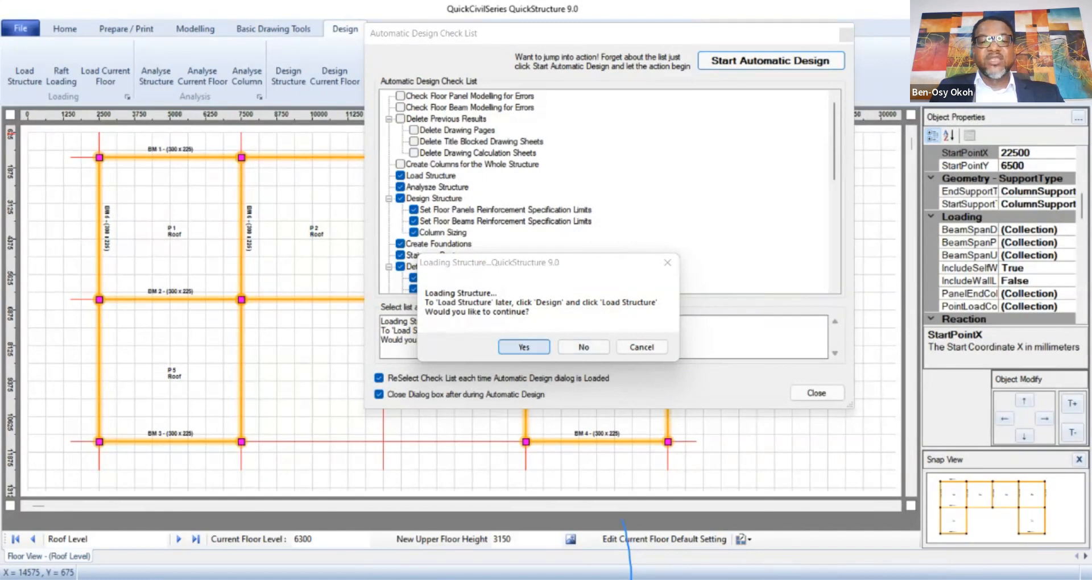
Load the structure and analyse its slabs, beams and columns within the automatic design.
left_click(524, 347)
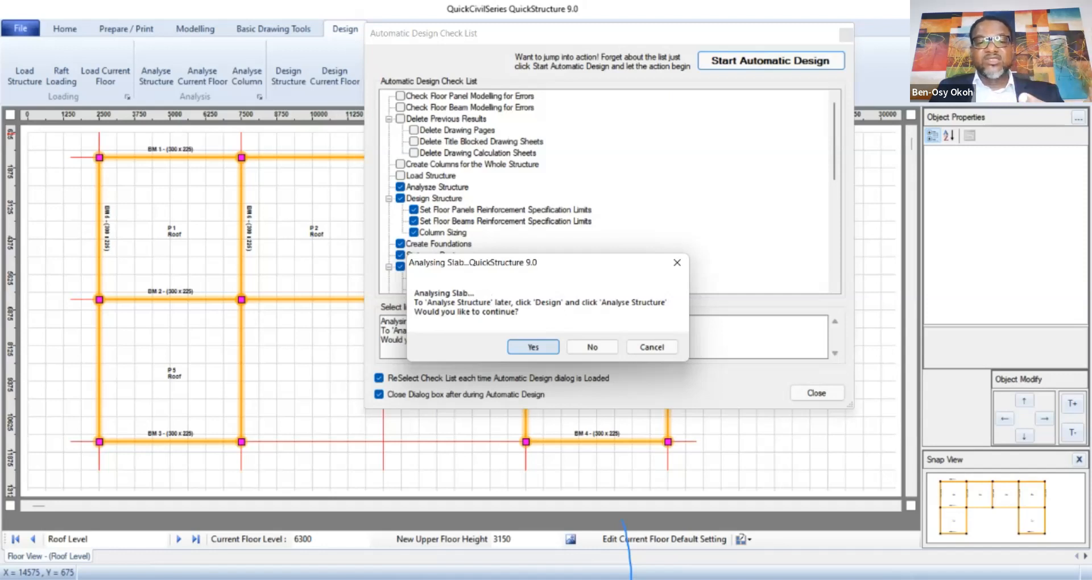
left_click(525, 347)
left_click(527, 347)
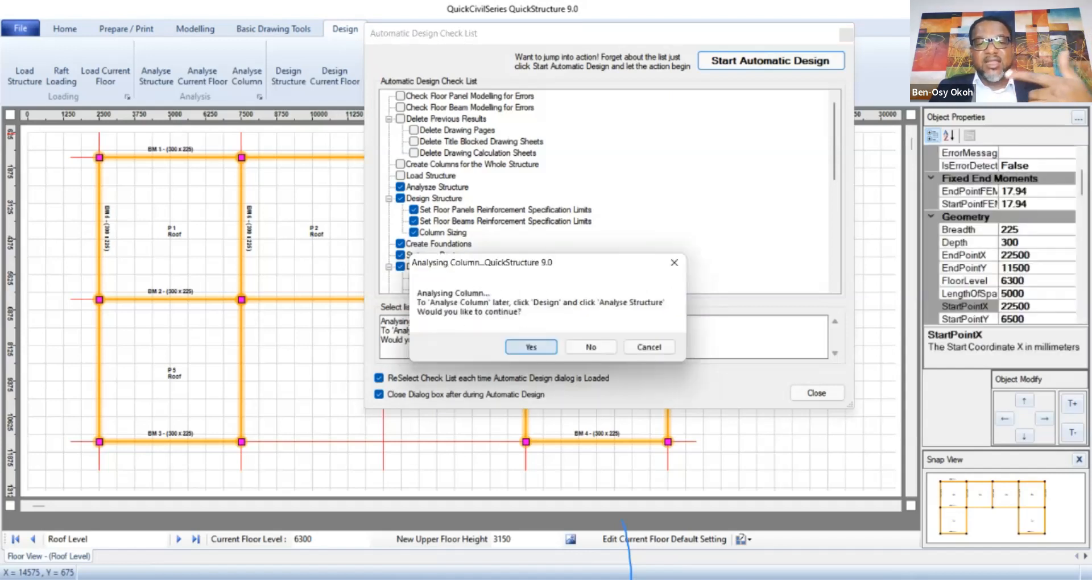
left_click(528, 347)
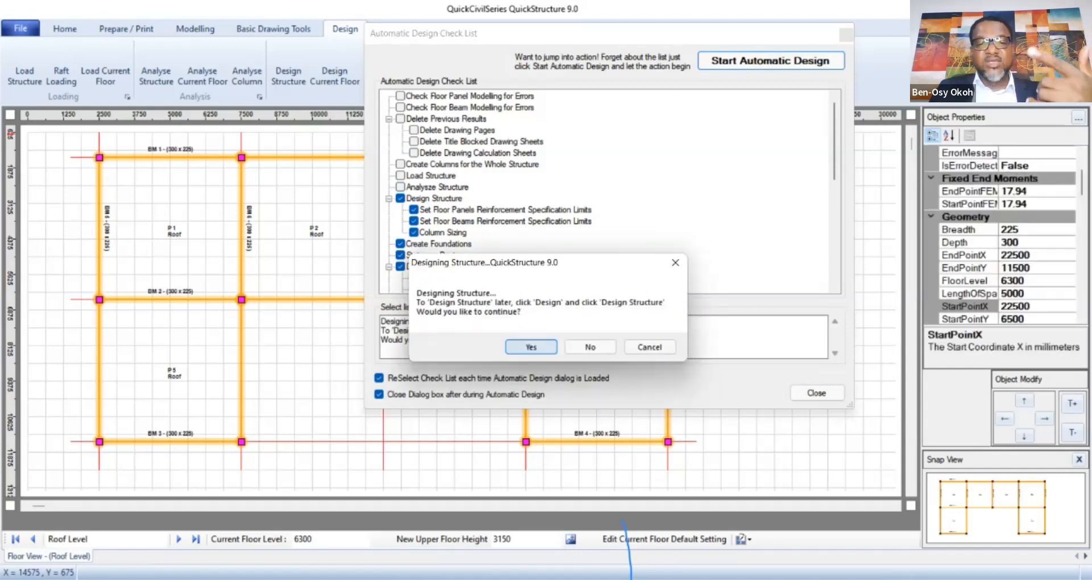
Design the structure's slabs, beams and columns, and apply the preset reinforcement specification limits for the floor panels.
left_click(530, 348)
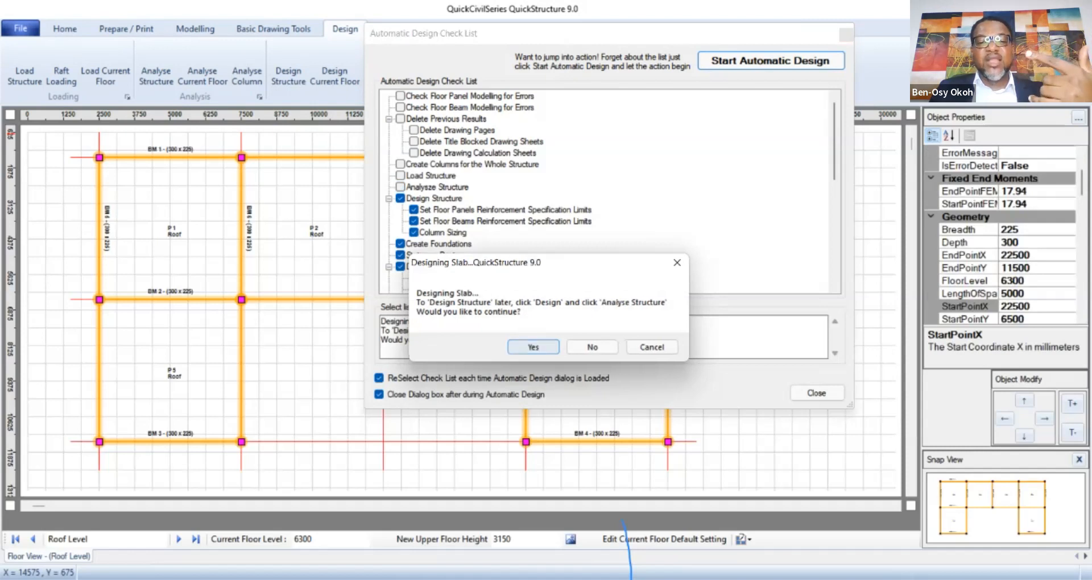
left_click(531, 347)
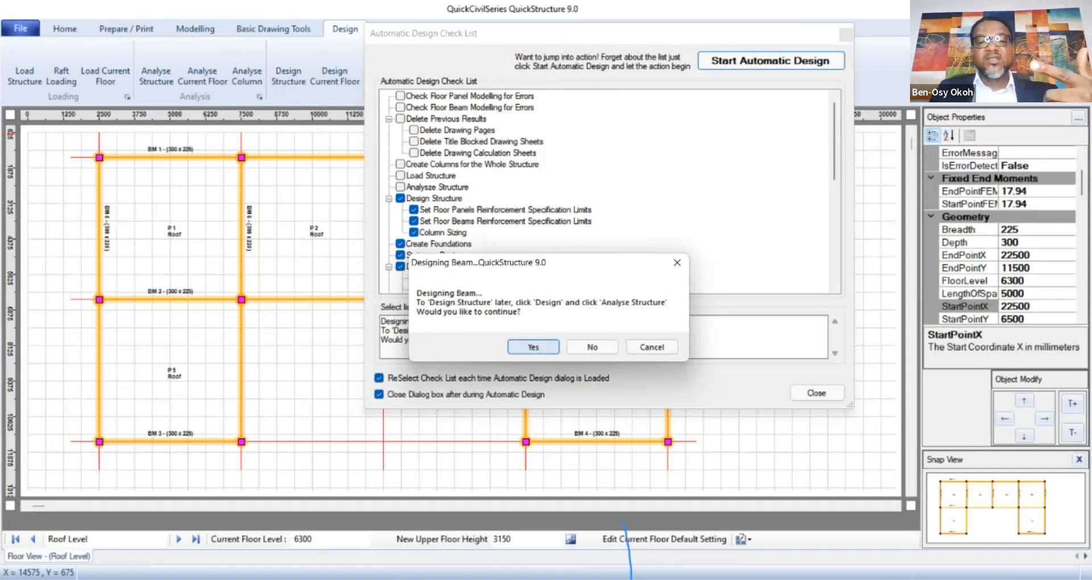
left_click(532, 347)
left_click(532, 347)
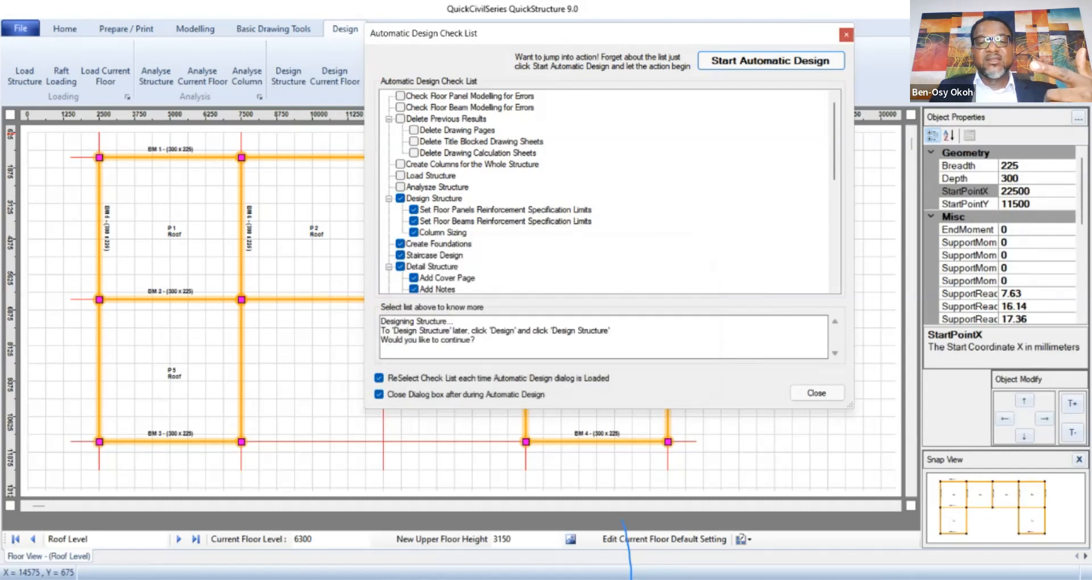
key("Return")
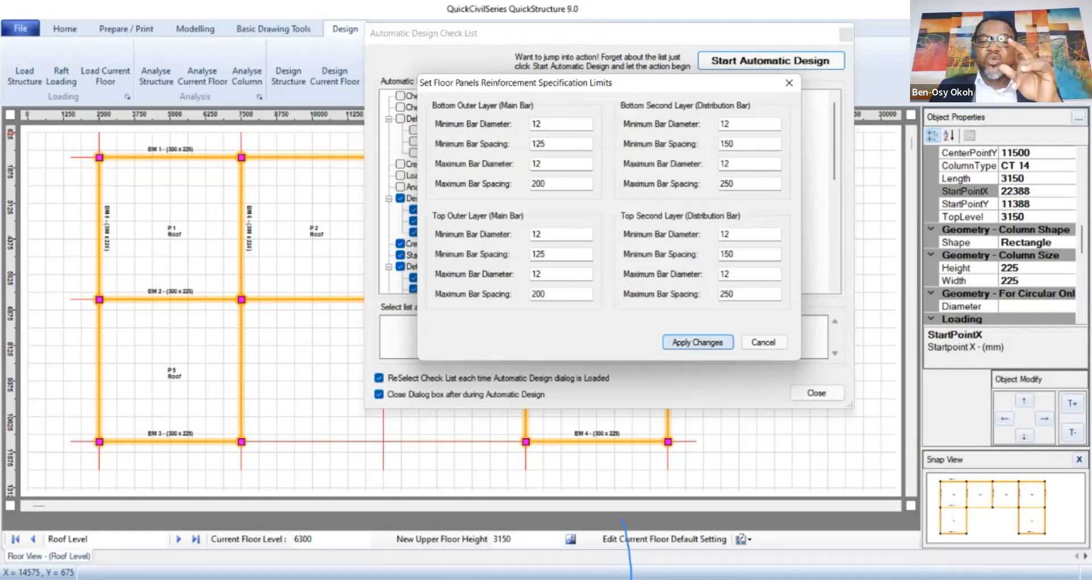
key("Return")
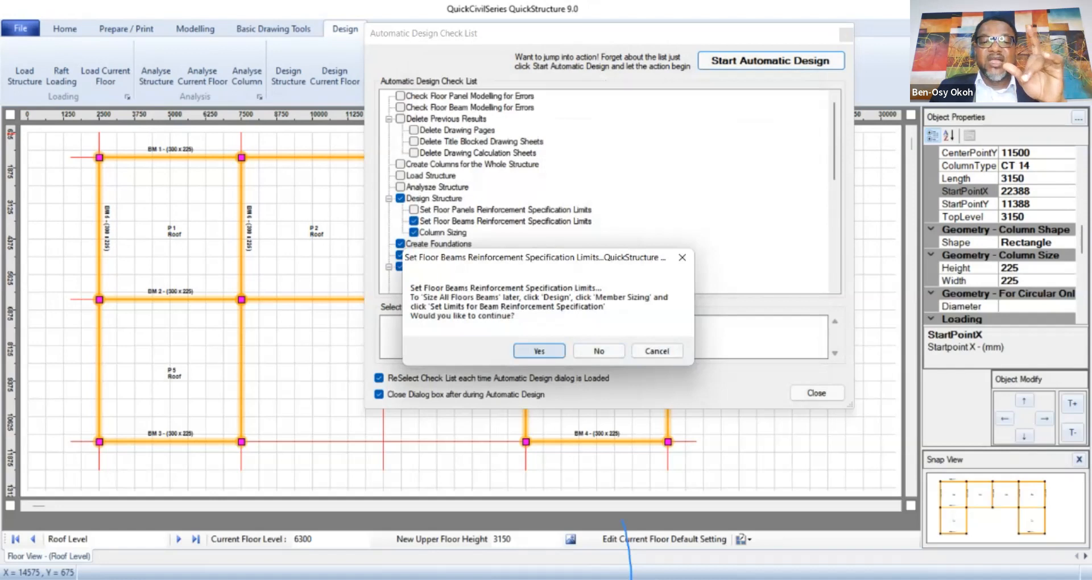
Continue to the beam reinforcement limits and set the minimum link diameter to 10 and the maximum link spacing to 200.
key("Return")
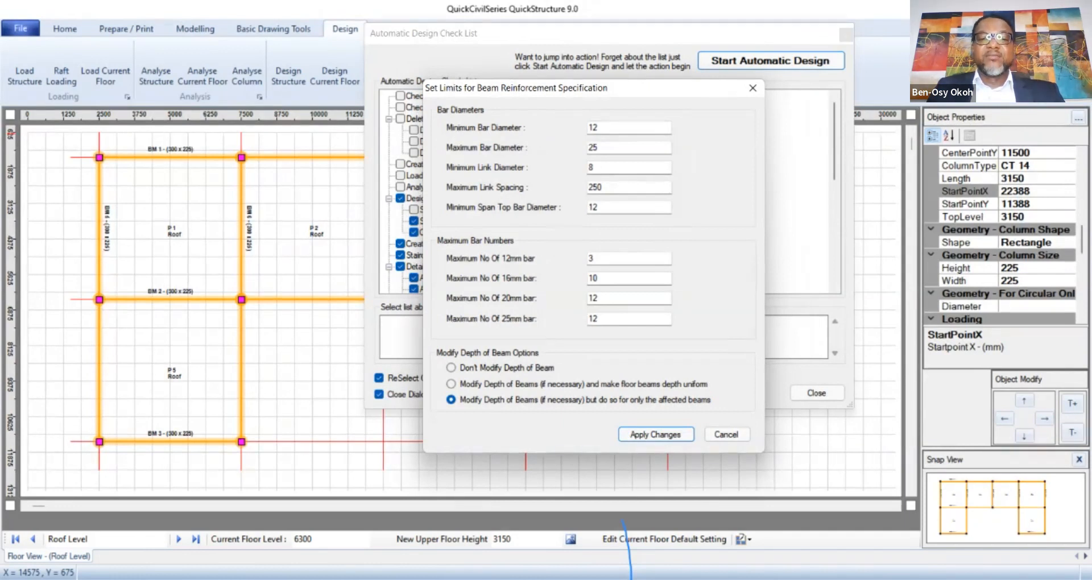
double_click(591, 168)
type("10")
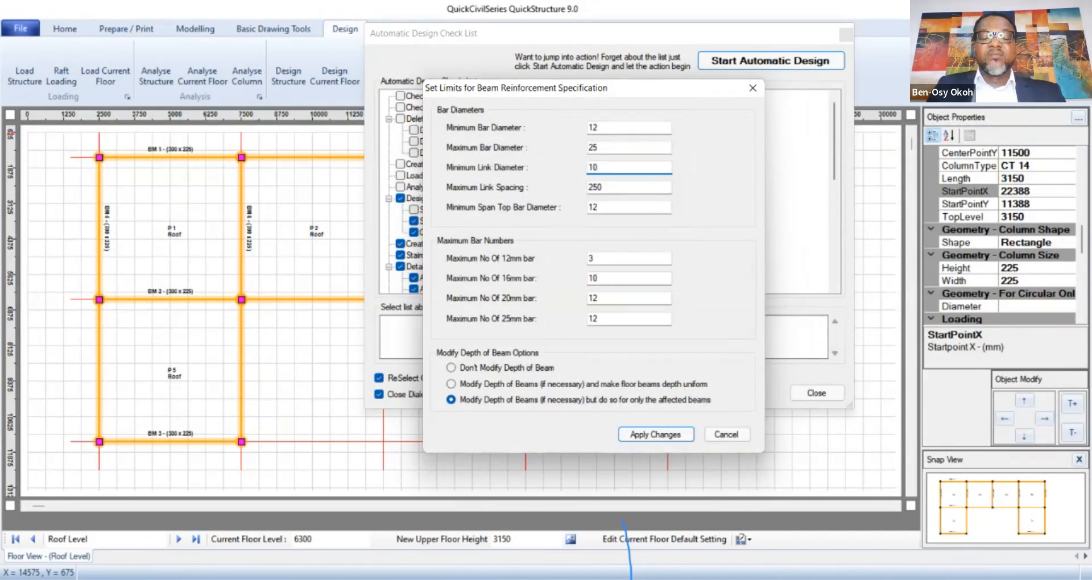
key("Tab")
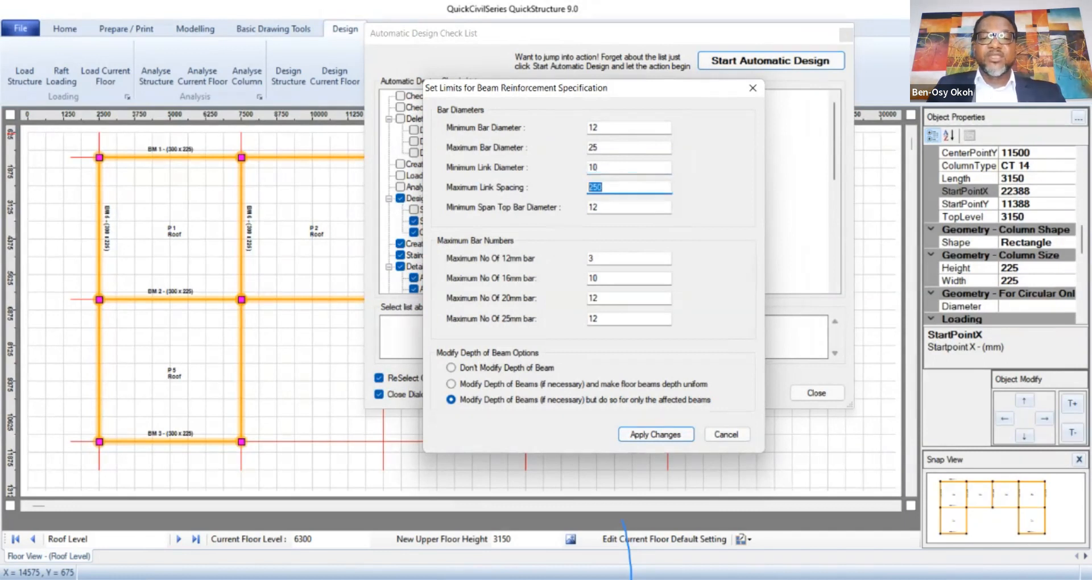
type("200")
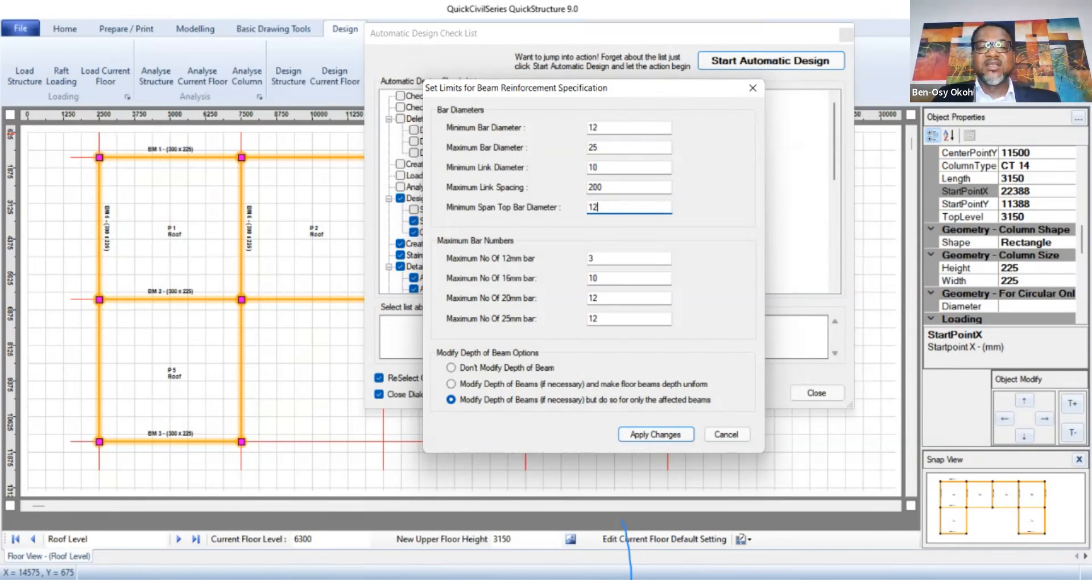
Limit the beams' maximum number of 16mm bars to 8 and of 20mm bars to 6.
left_click_drag(600, 279, 588, 279)
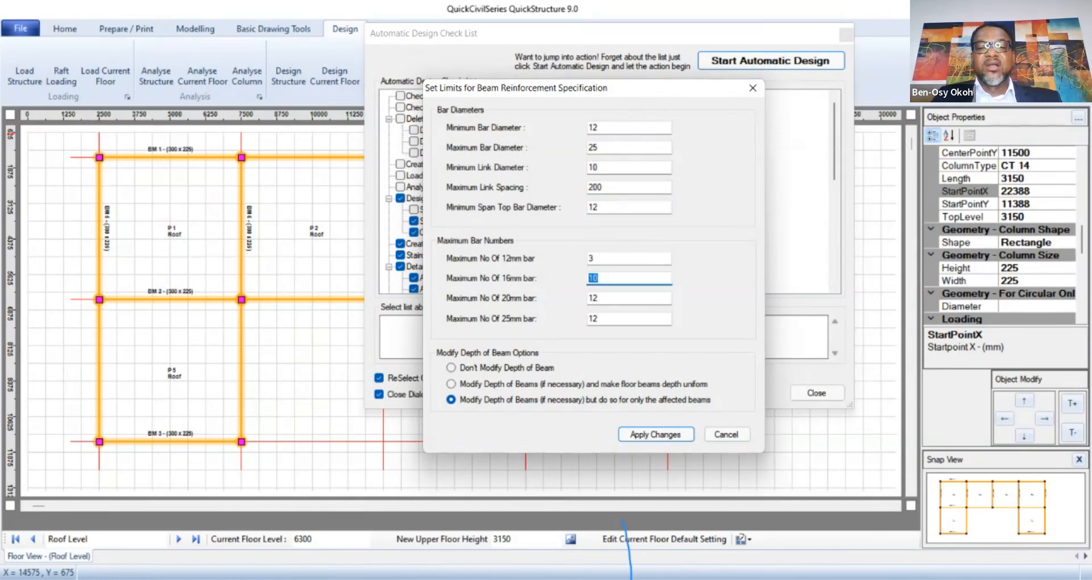
type("6")
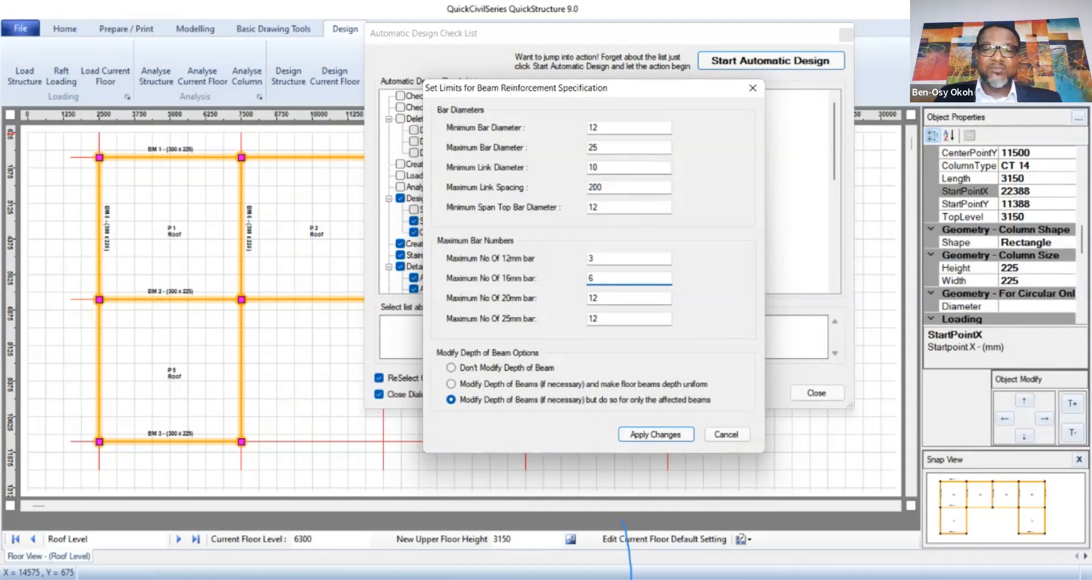
key("Tab")
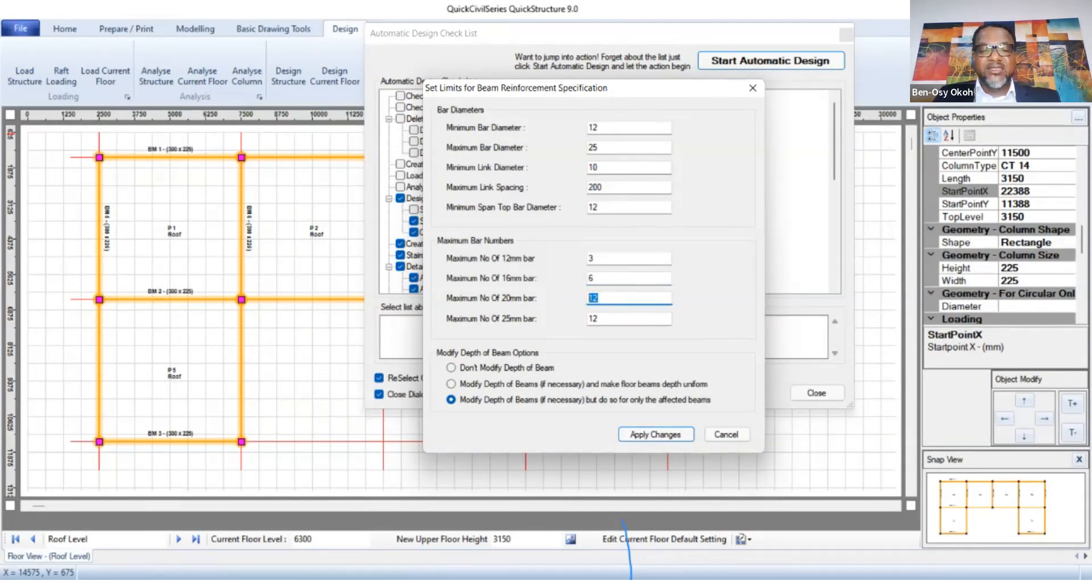
type("6")
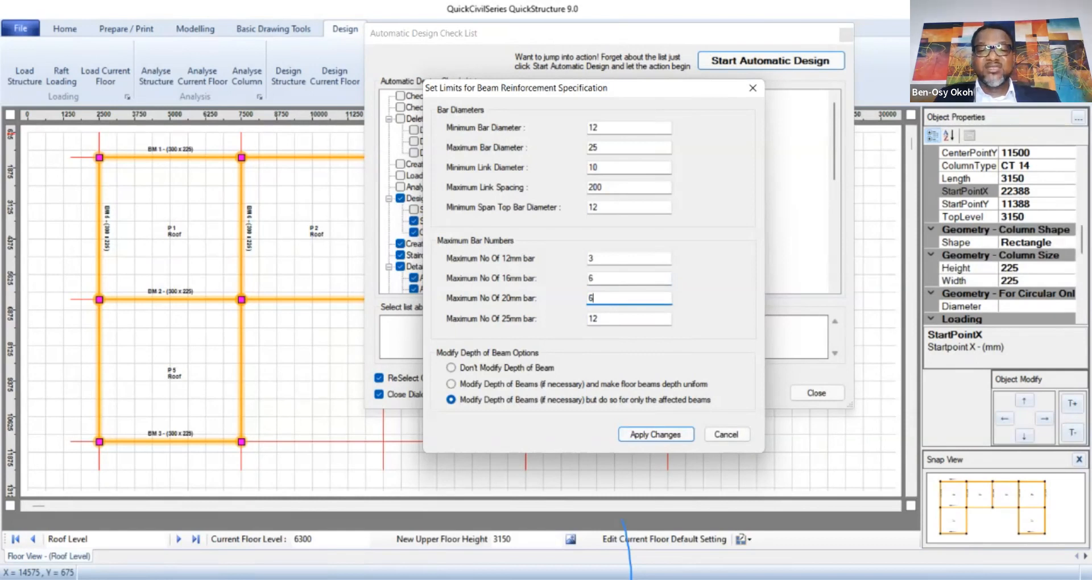
key("shift+Tab")
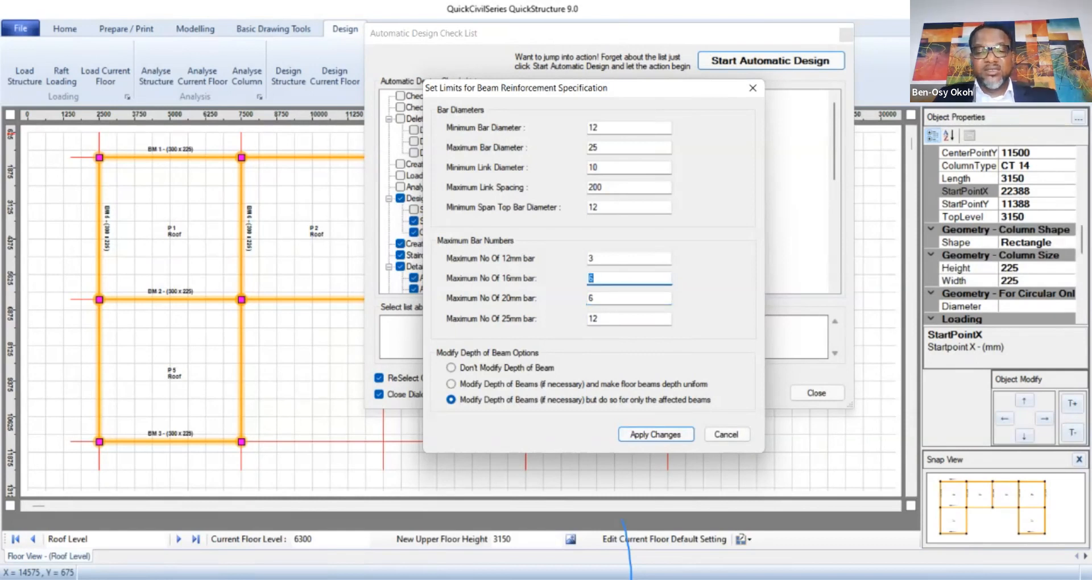
type("8")
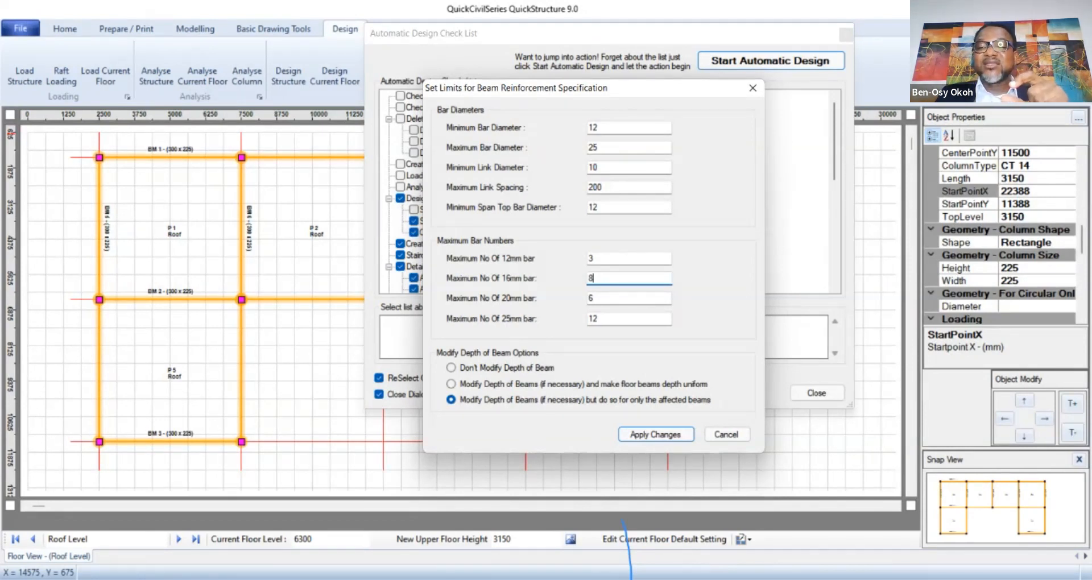
Apply the beam reinforcement specification limits and continue the automatic design to the column sizing options.
left_click(727, 434)
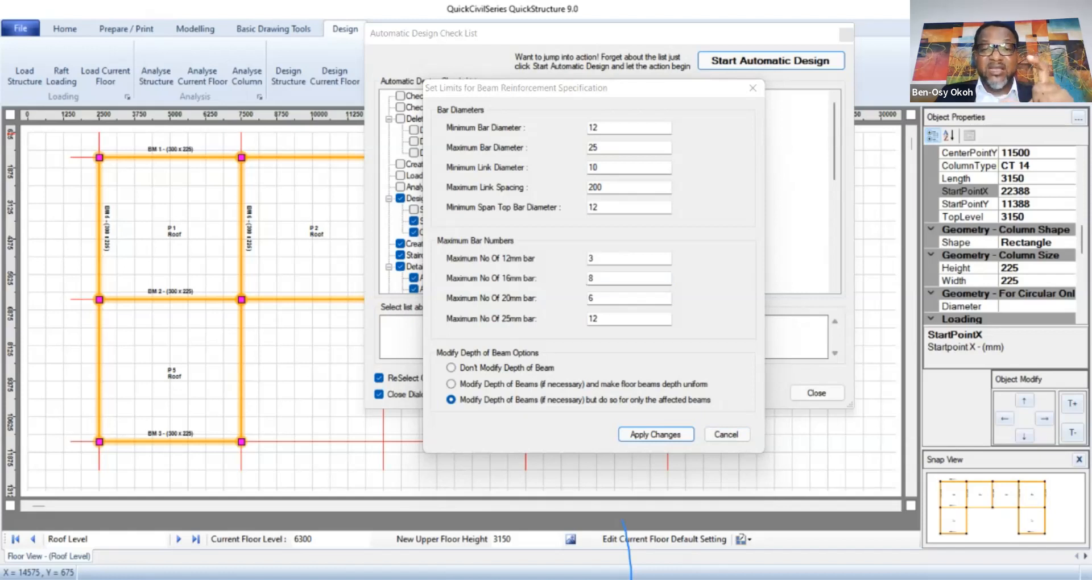
left_click(629, 279)
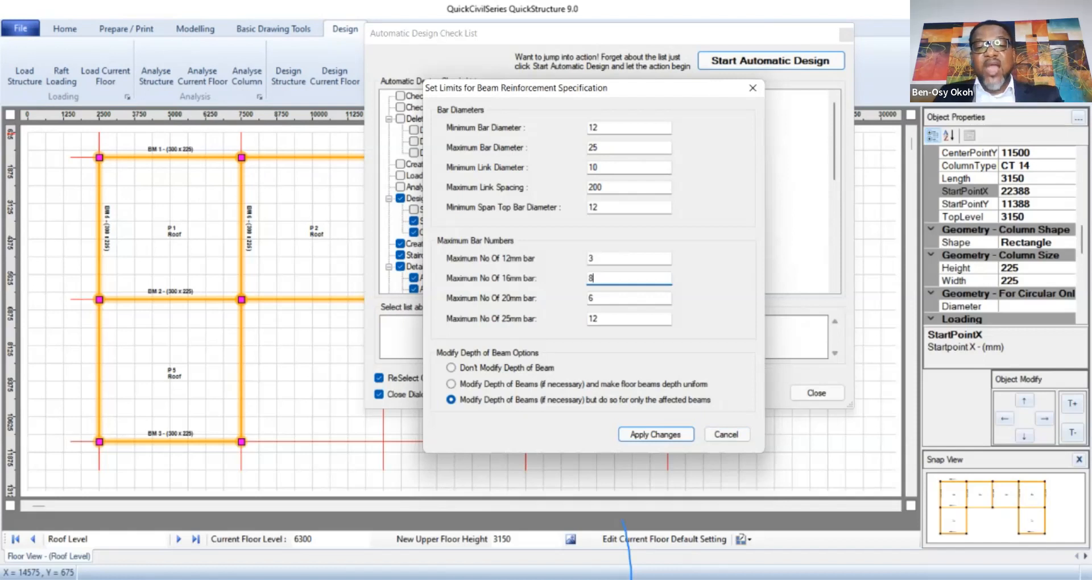
left_click(626, 299)
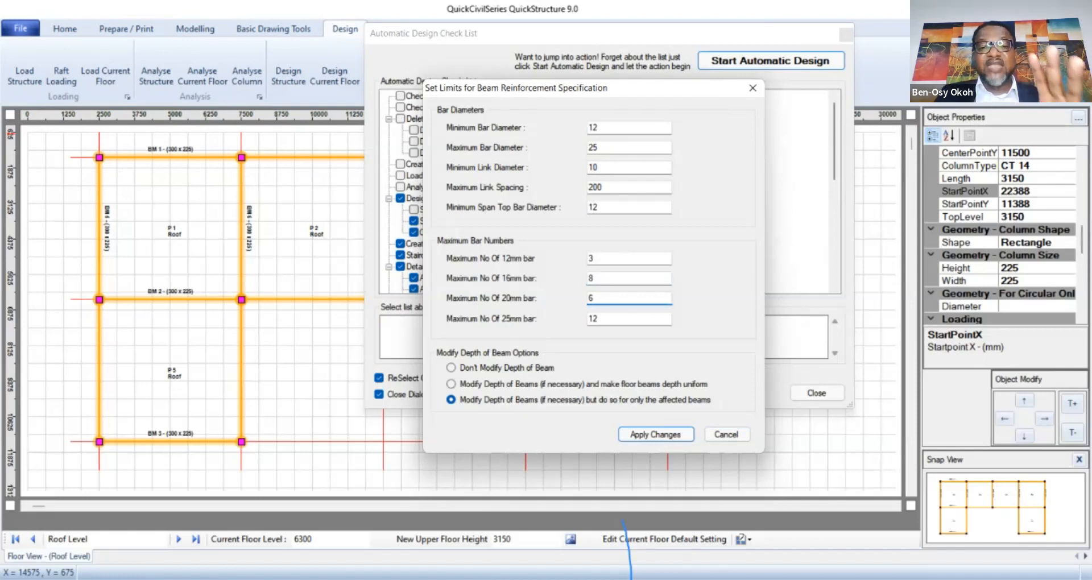
left_click(626, 279)
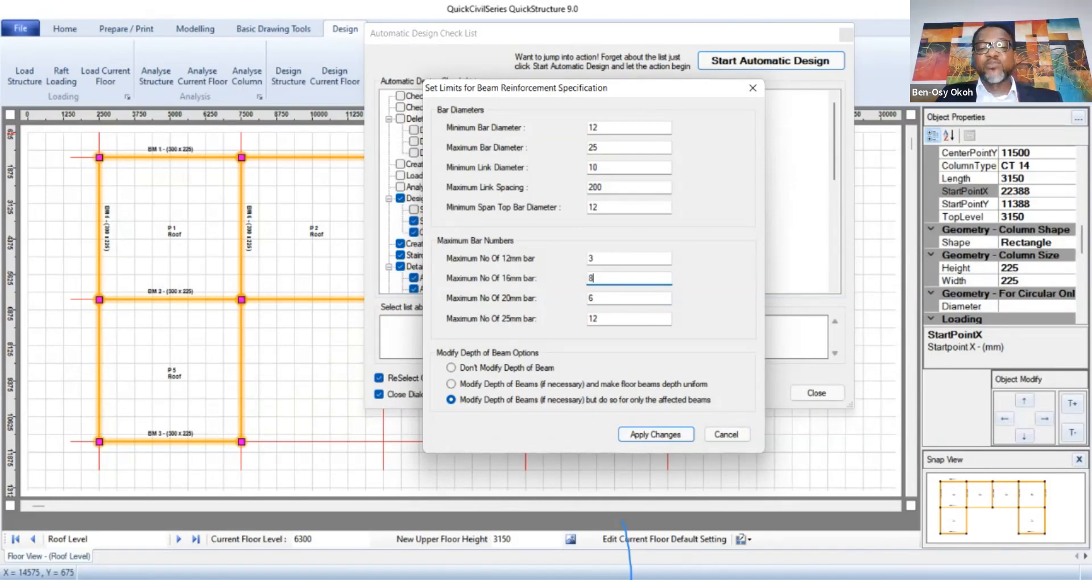
left_click(595, 298)
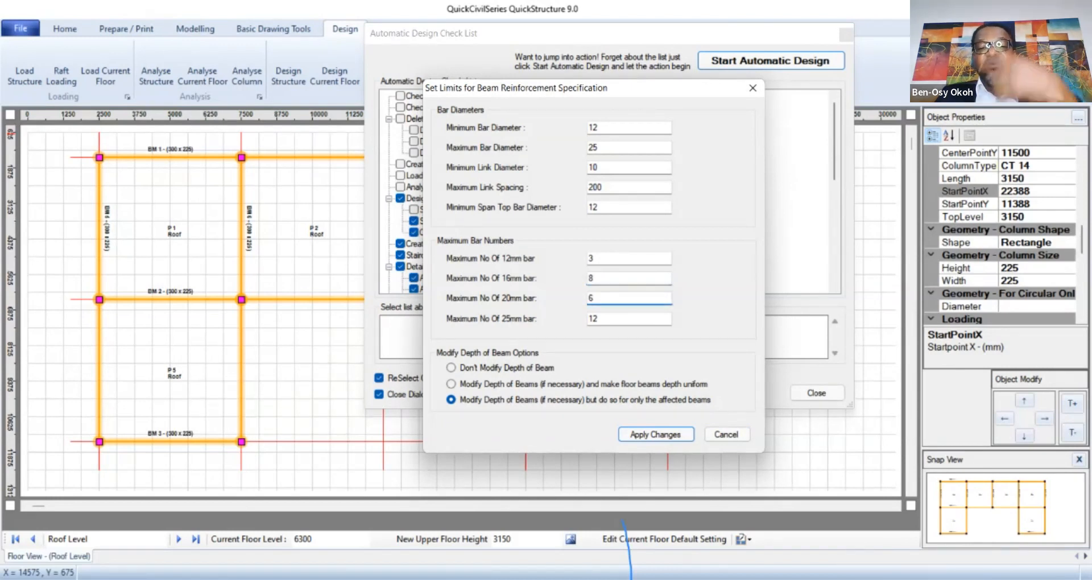
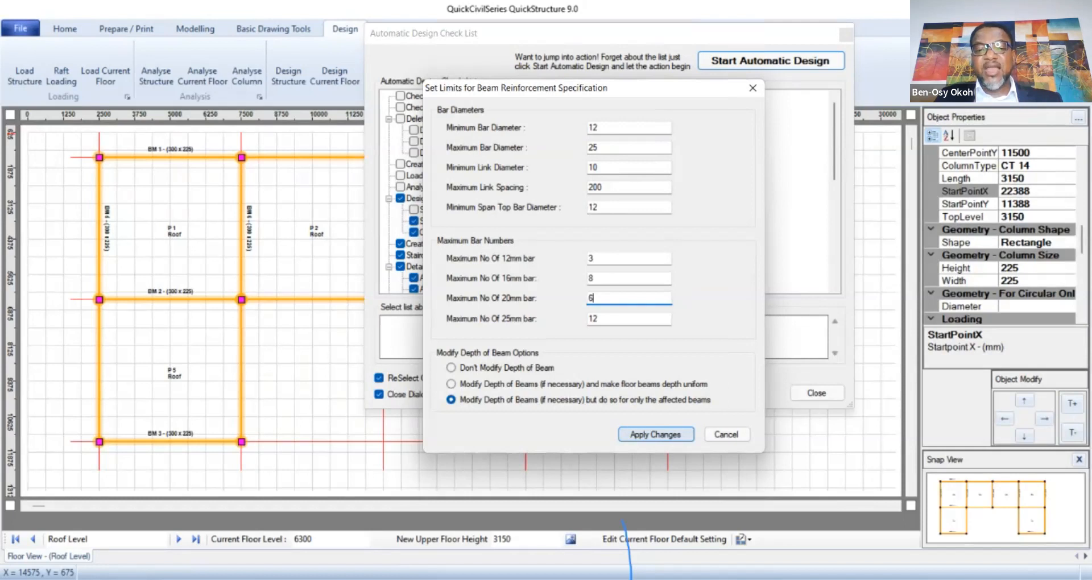
key("Return")
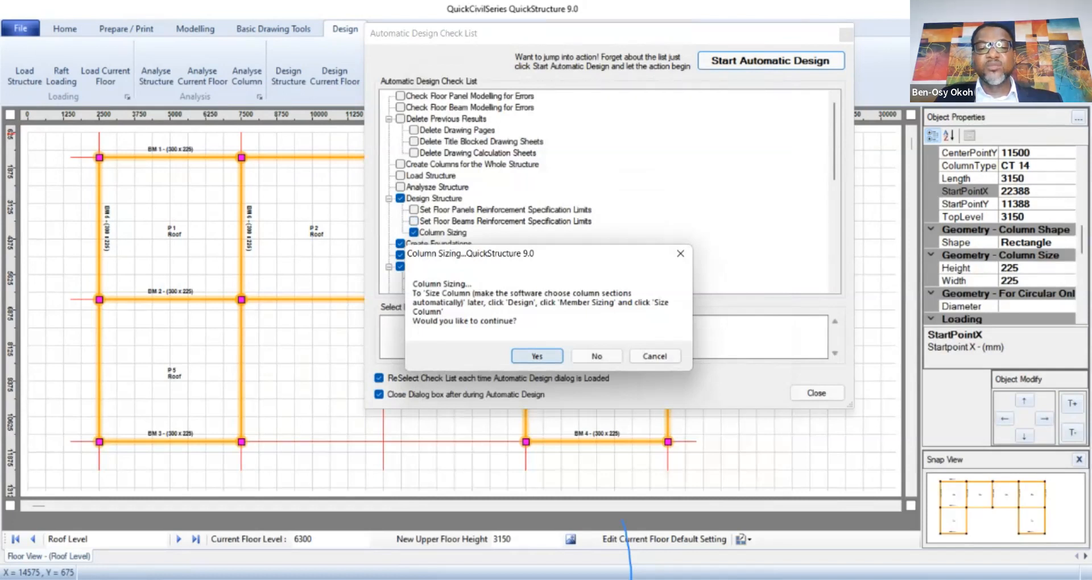
key("Return")
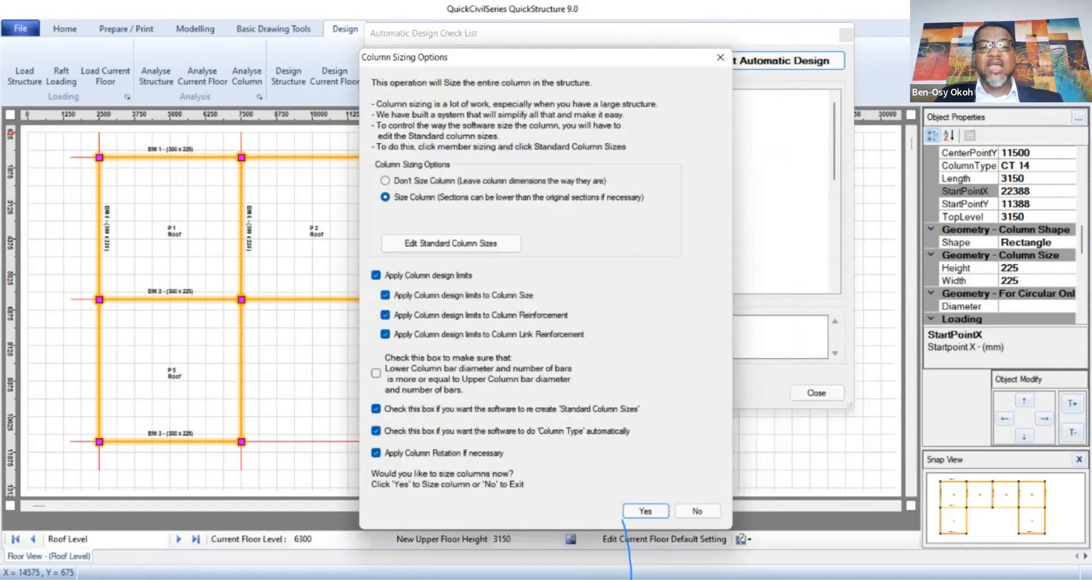
Examine the geometry and reinforcement properties of the 225 x 225 and 225 x 300 standard column sizes, leaving neither ticked.
left_click_drag(521, 58, 546, 9)
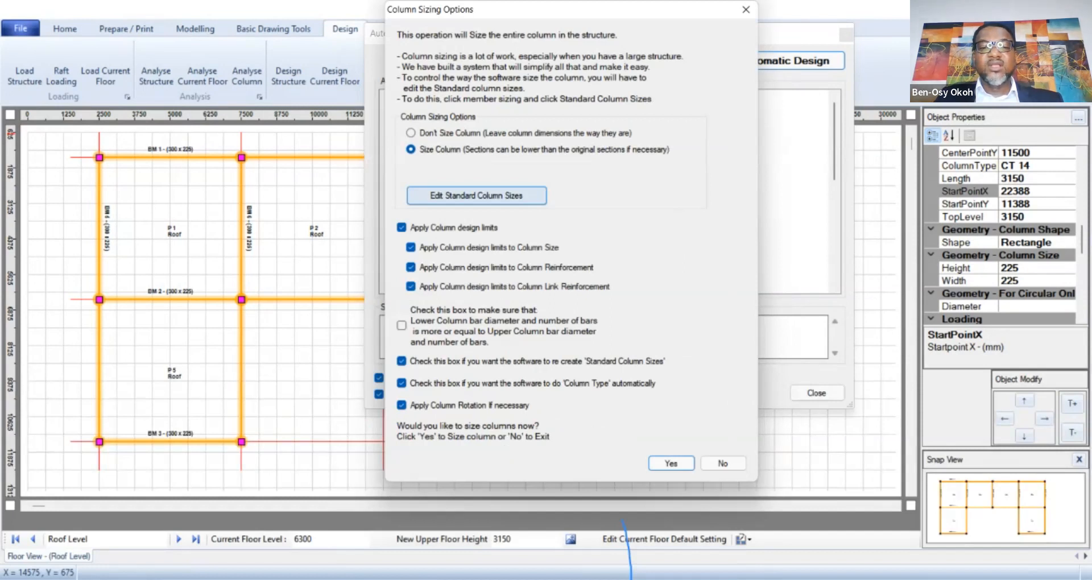
left_click(476, 196)
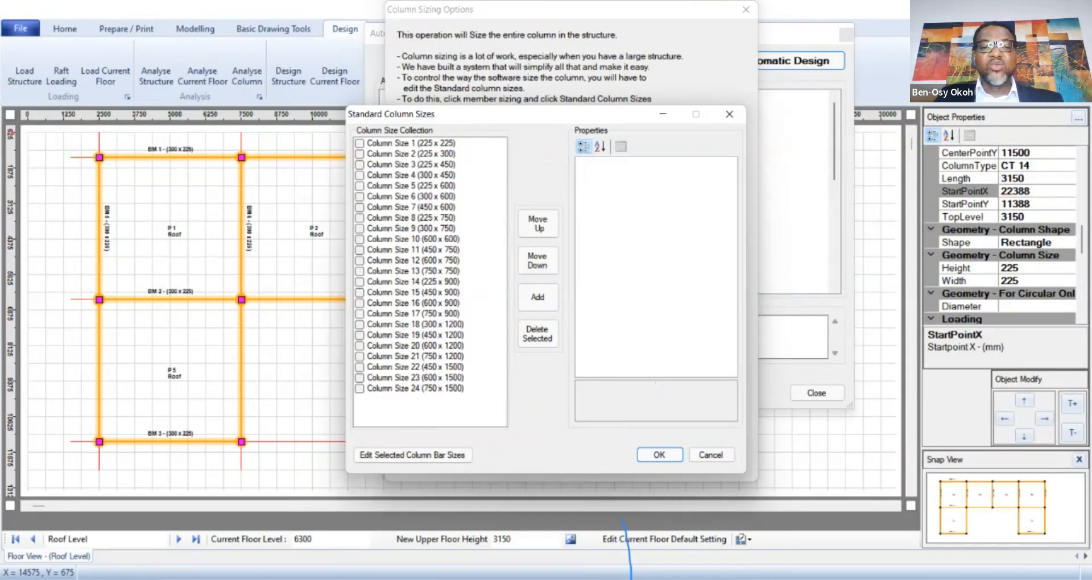
left_click(411, 143)
left_click(360, 144)
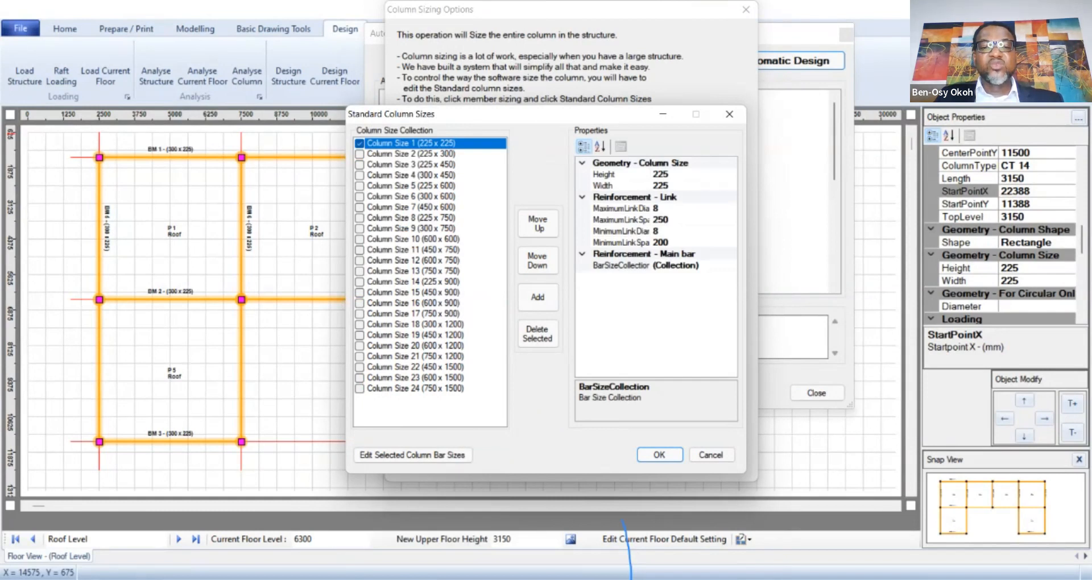
left_click(410, 155)
left_click(360, 154)
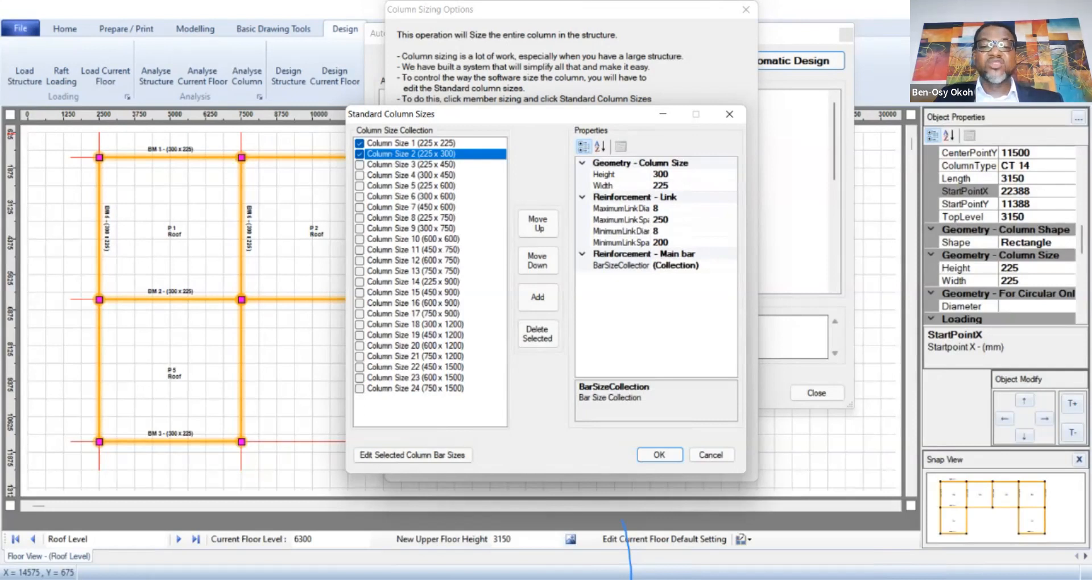
left_click_drag(523, 115, 640, 91)
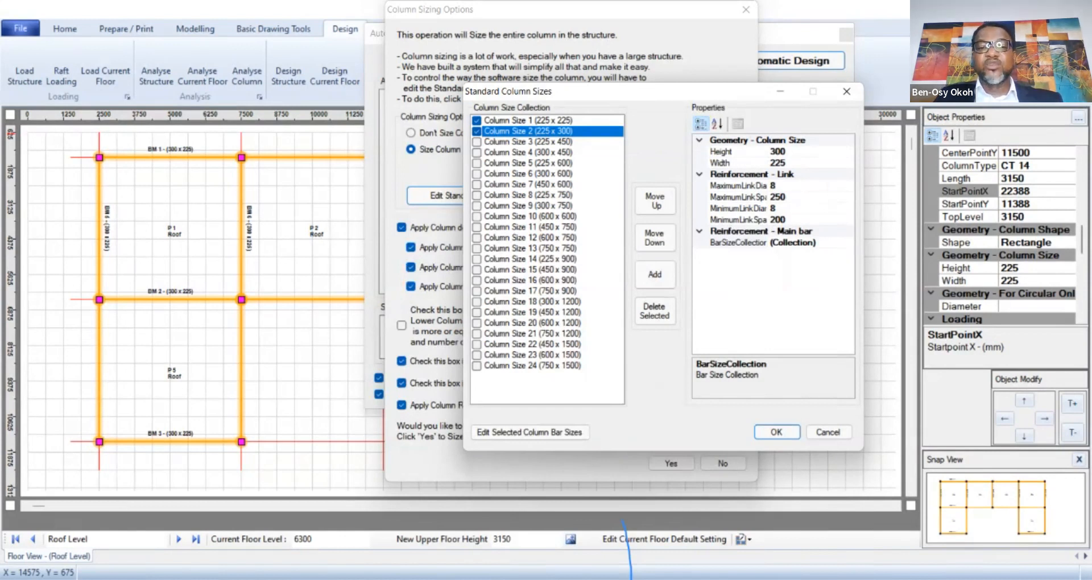
left_click(528, 120)
left_click(528, 131)
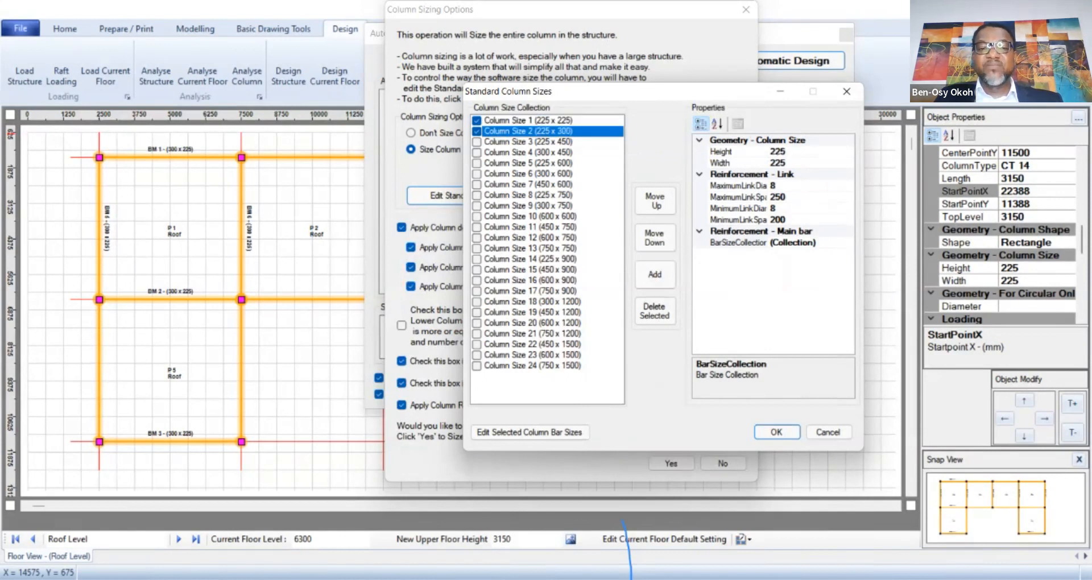
left_click(528, 121)
left_click(477, 121)
left_click(477, 132)
left_click(477, 131)
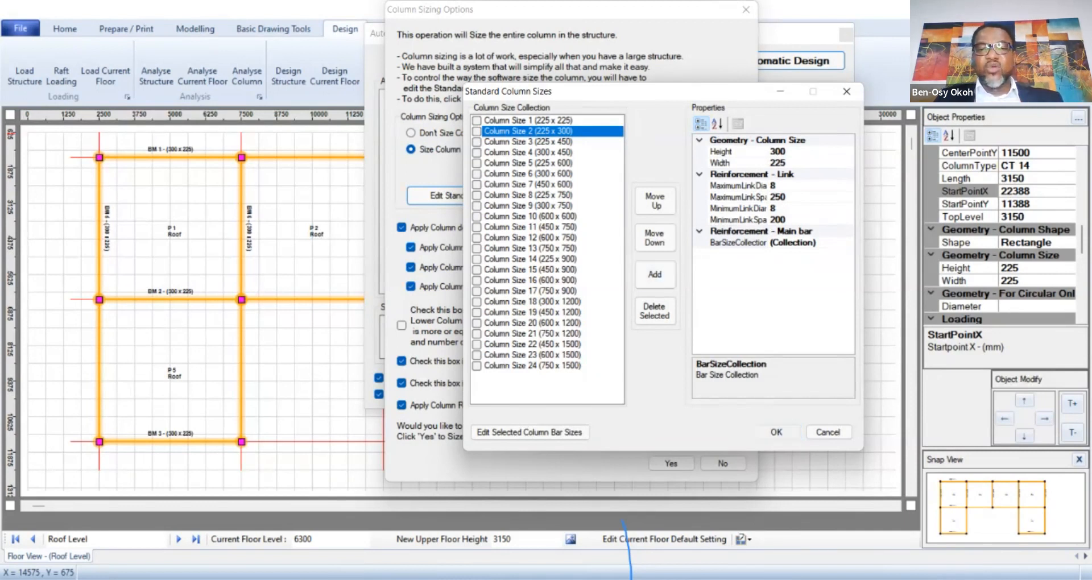
left_click(776, 432)
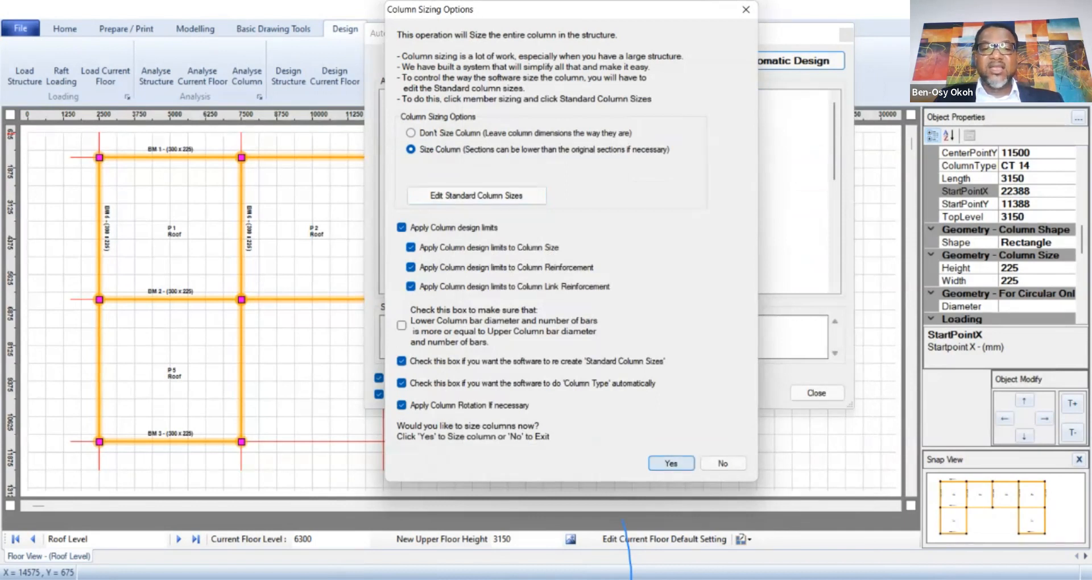
Size the columns with the preset column design limits, reviewing and accepting column types CT 1 and CT 2.
left_click(672, 463)
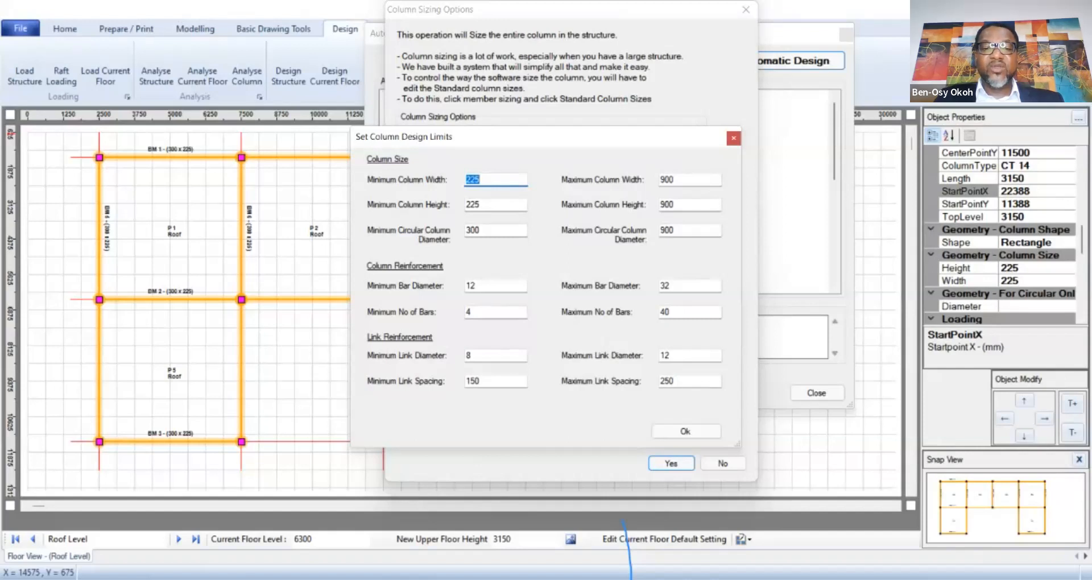
left_click(687, 432)
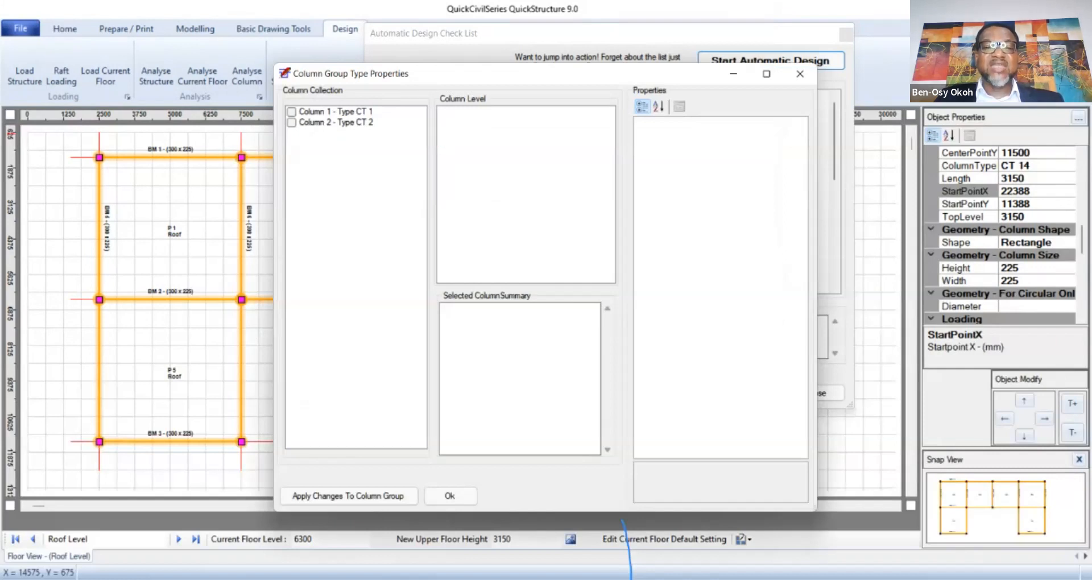
left_click(337, 122)
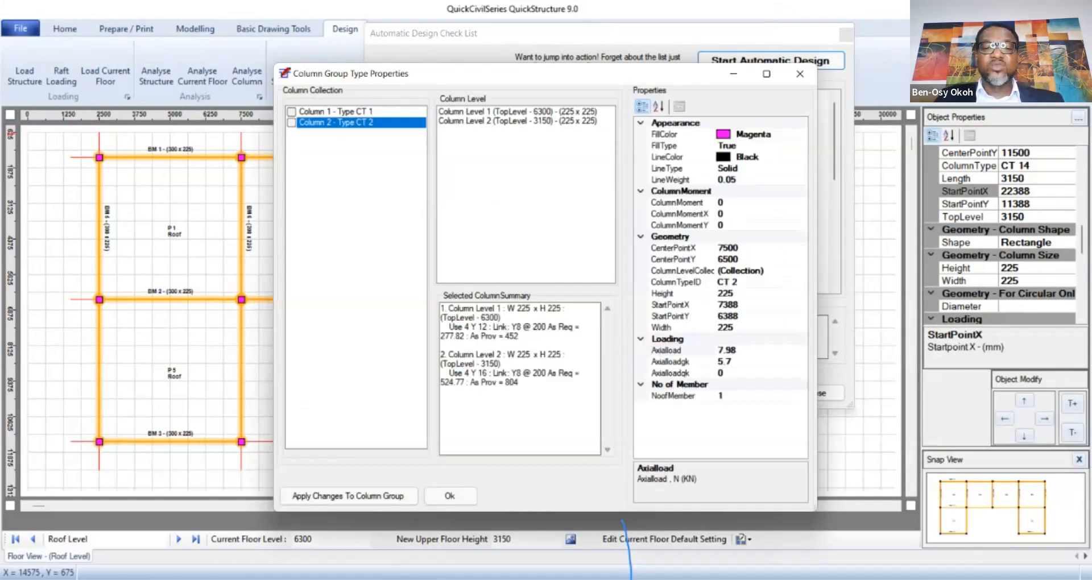
left_click(292, 123)
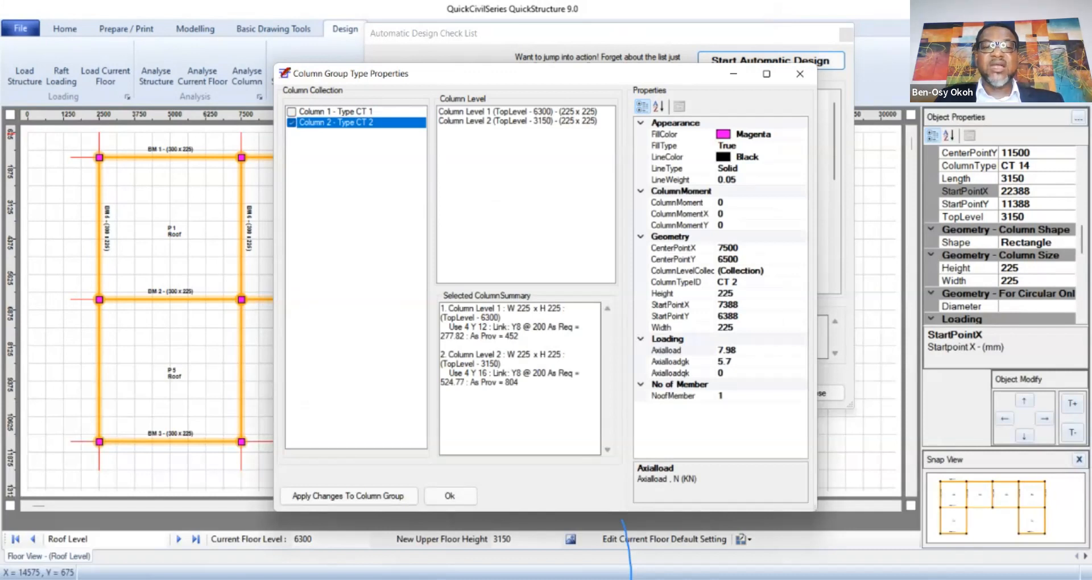
left_click(336, 112)
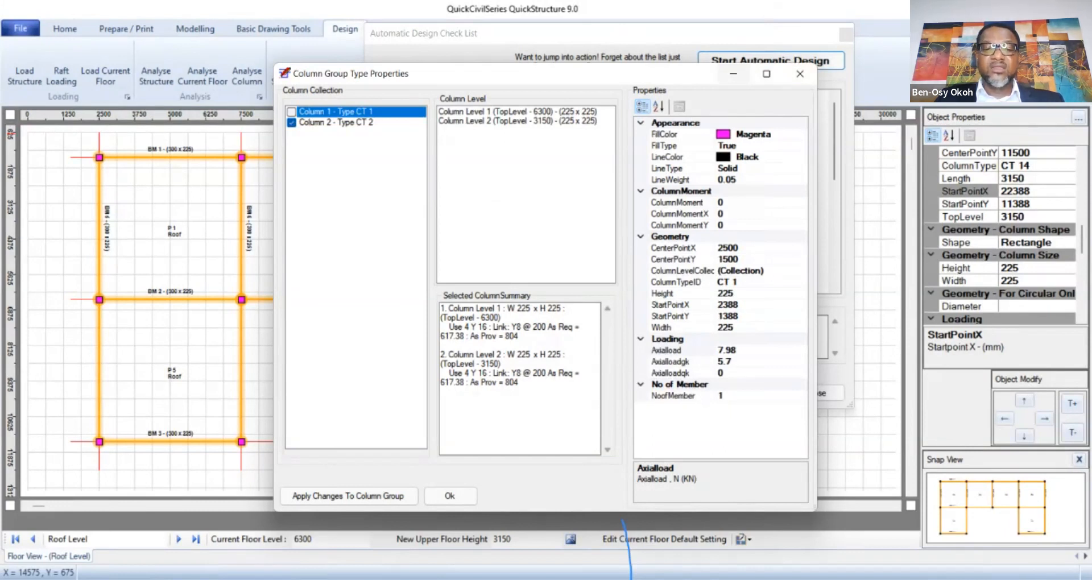
left_click(450, 497)
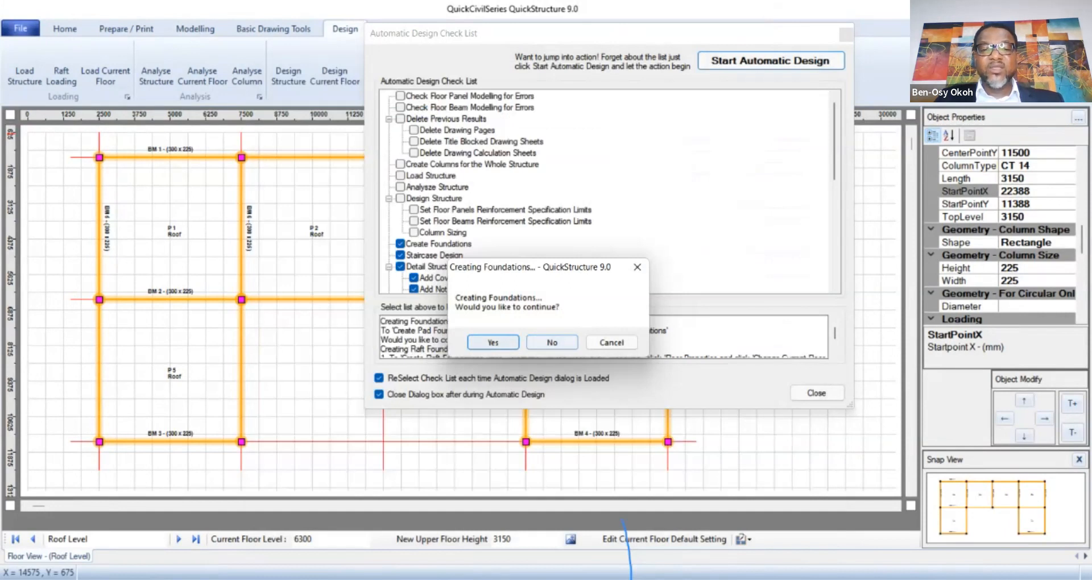
Create pad foundations for the structure and proceed to their sizing options.
key("Return")
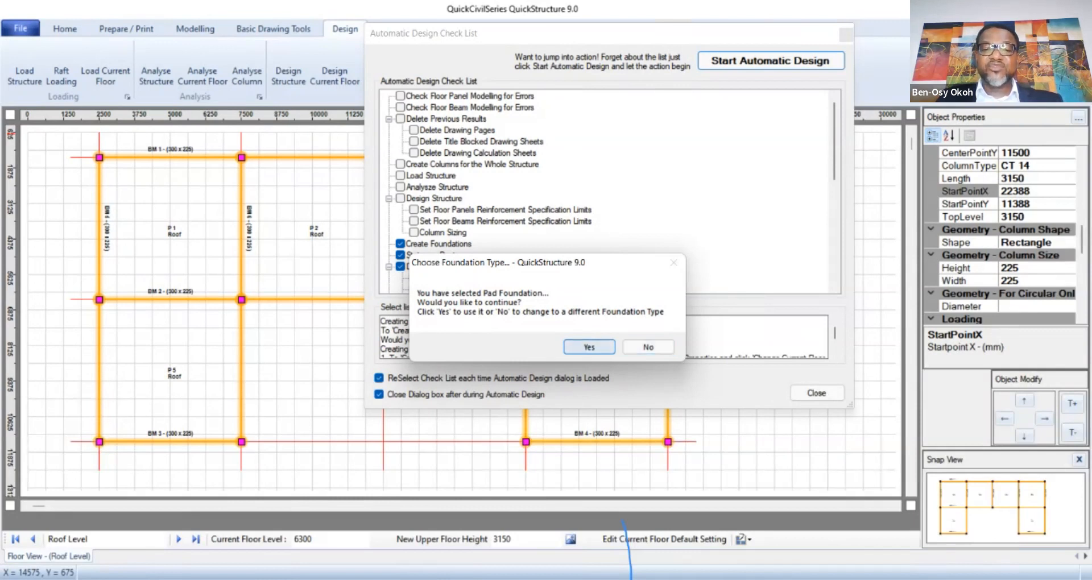
left_click(590, 347)
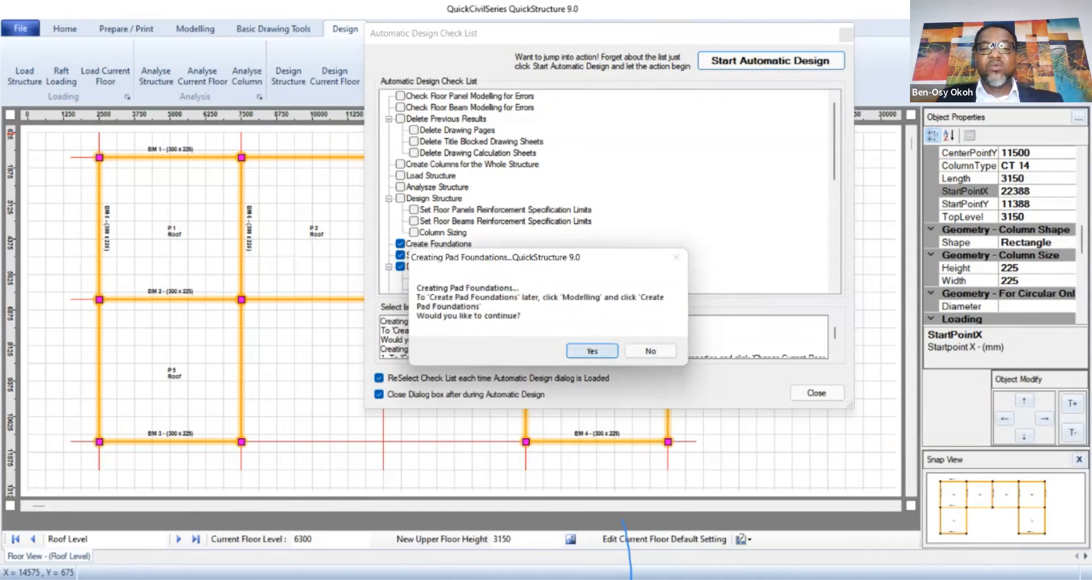
left_click(592, 351)
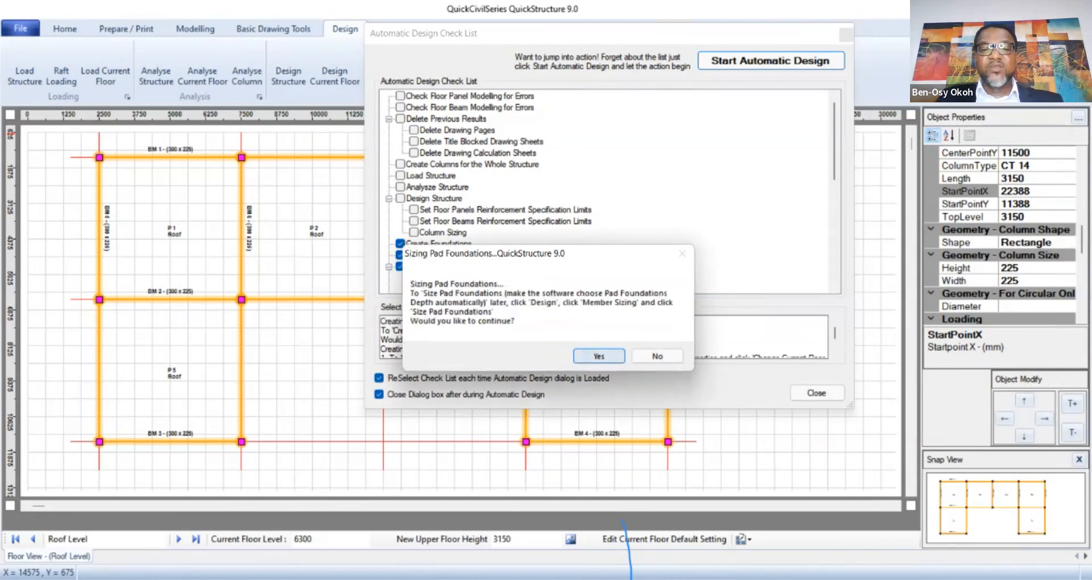
left_click(600, 356)
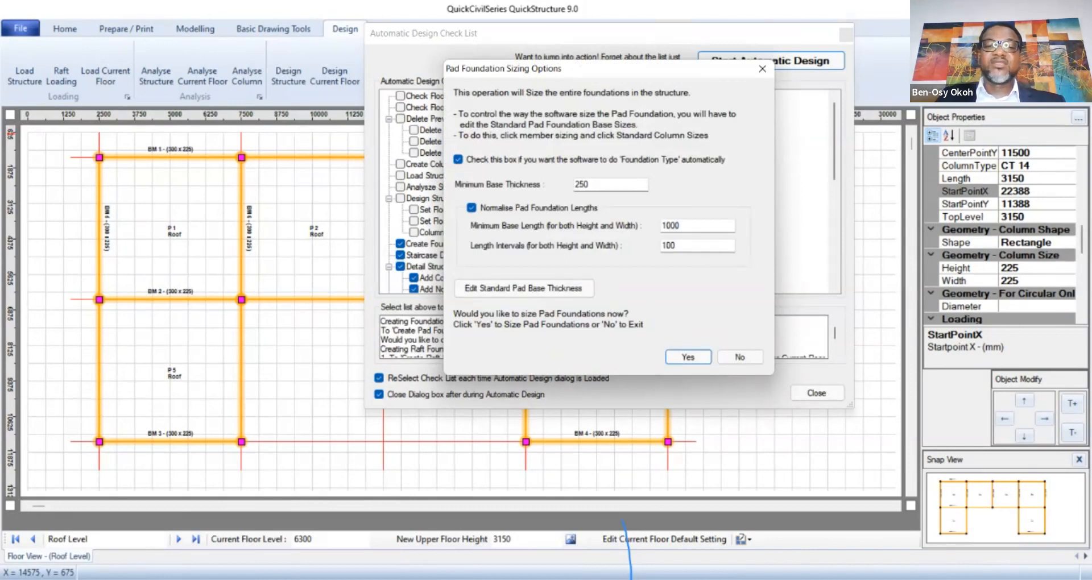
Size the pad foundations with a minimum base thickness of 300, minimum base length of 1200 and length intervals of 200.
left_click_drag(594, 185, 574, 185)
type("2")
key("BackSpace")
type("300")
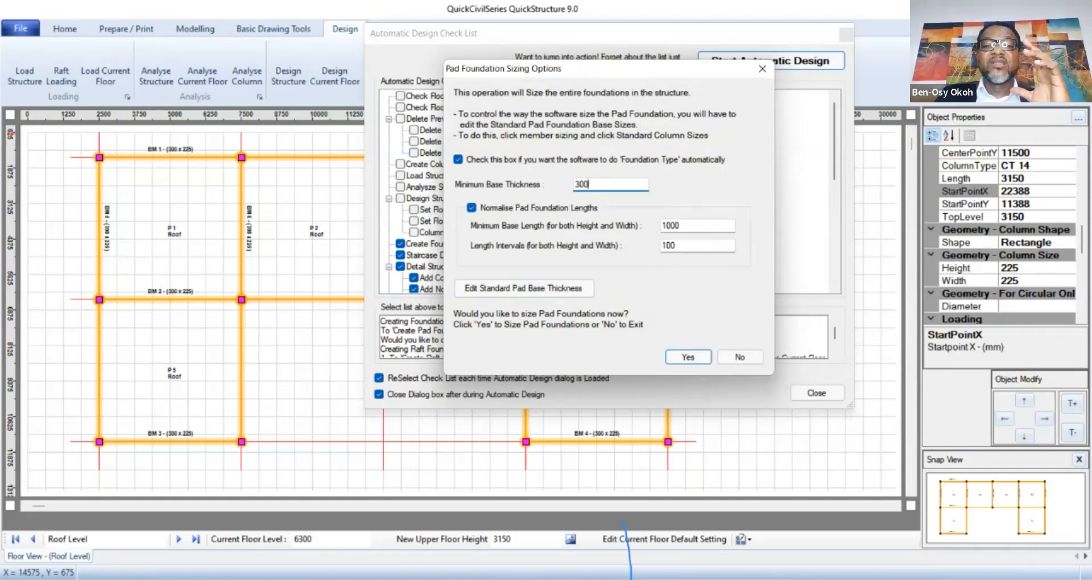
left_click(687, 225)
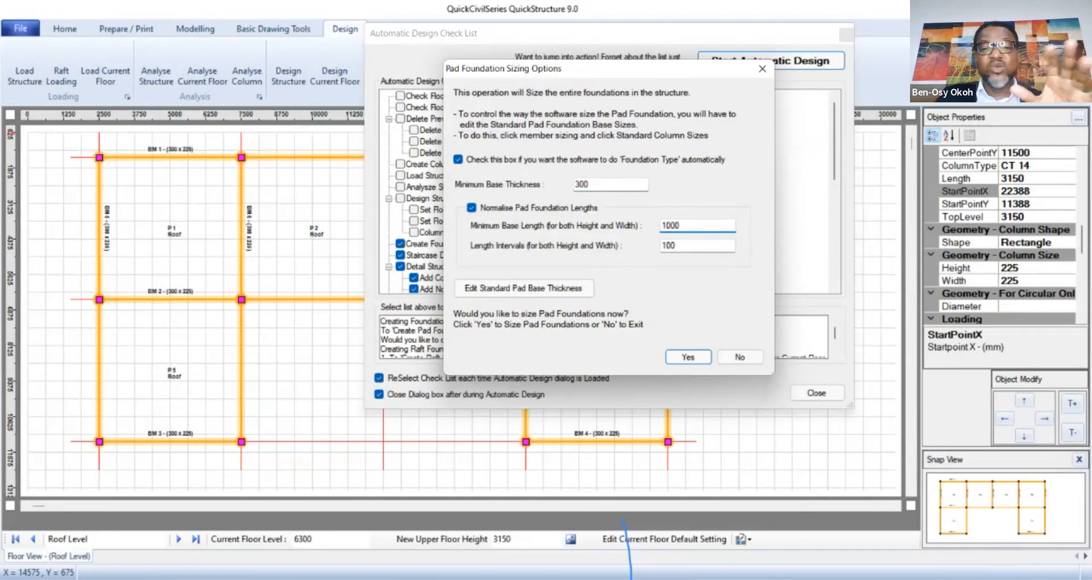
double_click(675, 226)
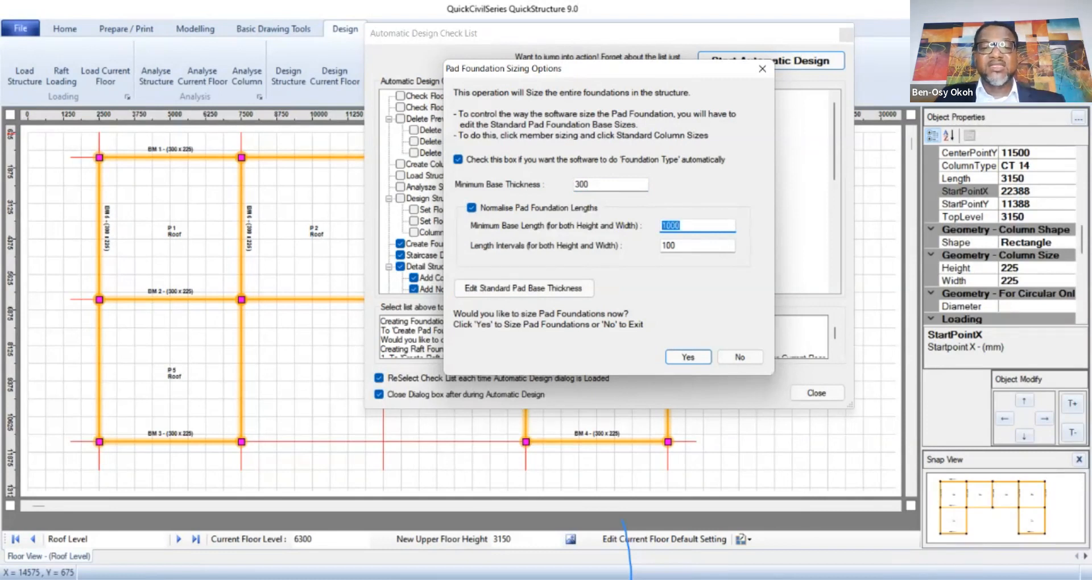
type("1200")
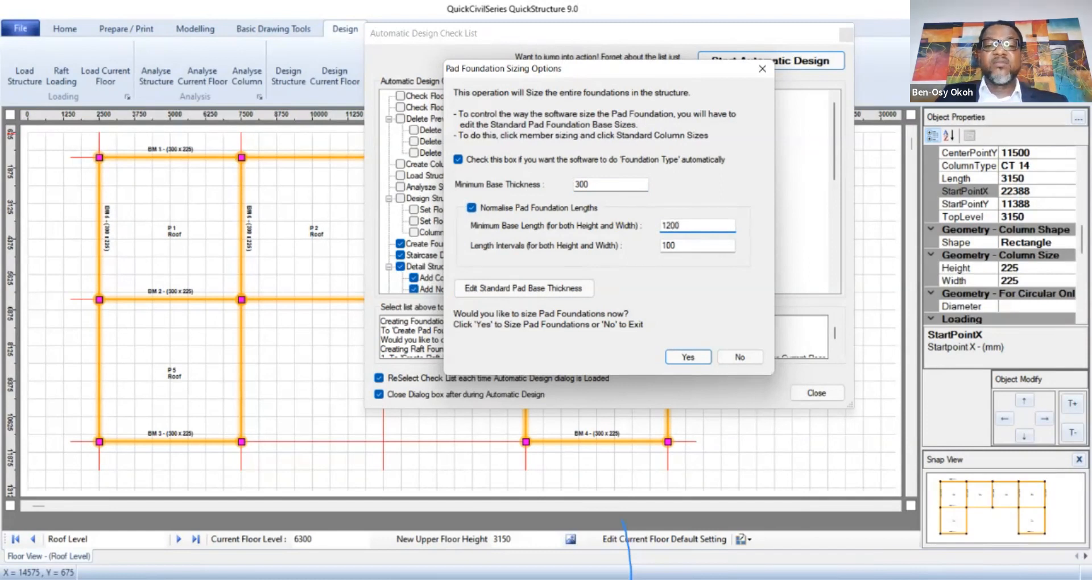
left_click(677, 246)
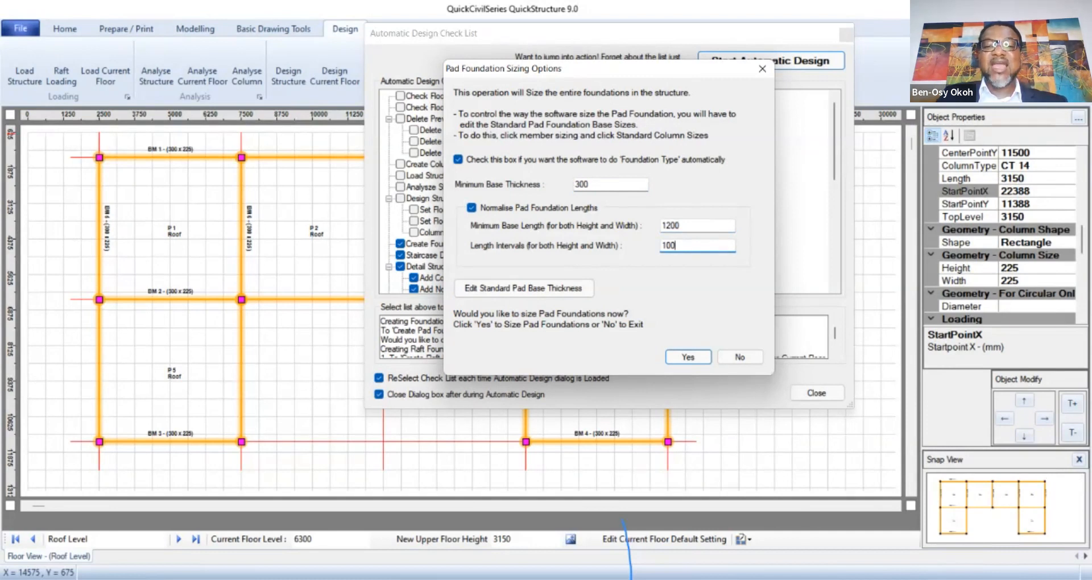
double_click(669, 245)
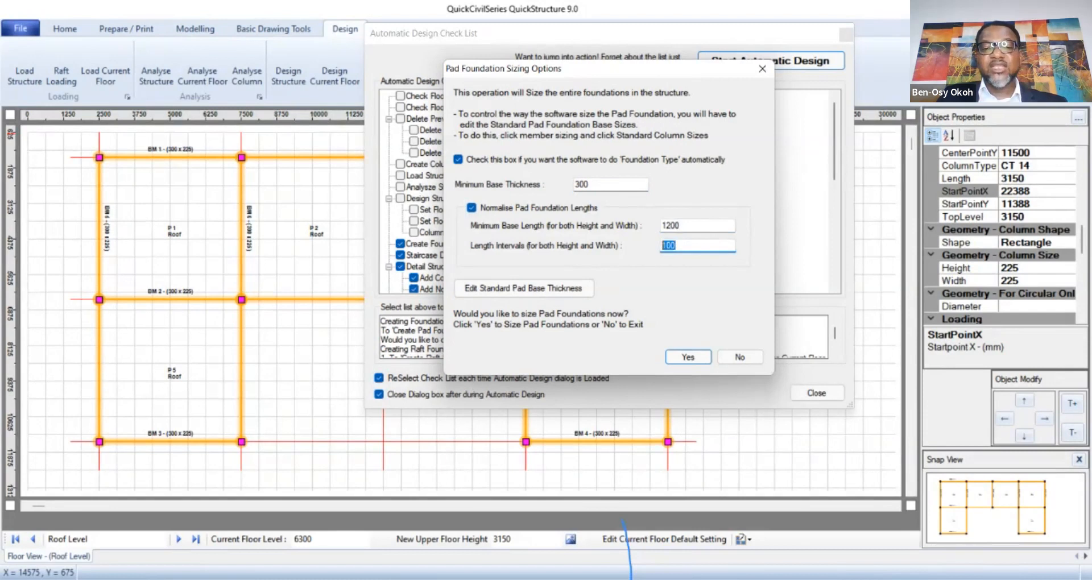
type("200")
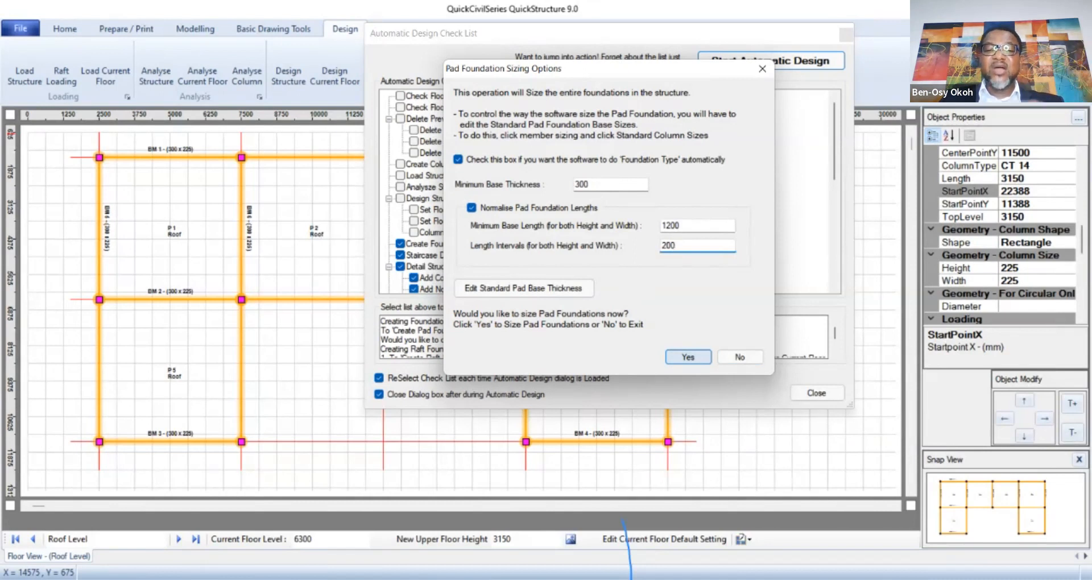
left_click(688, 357)
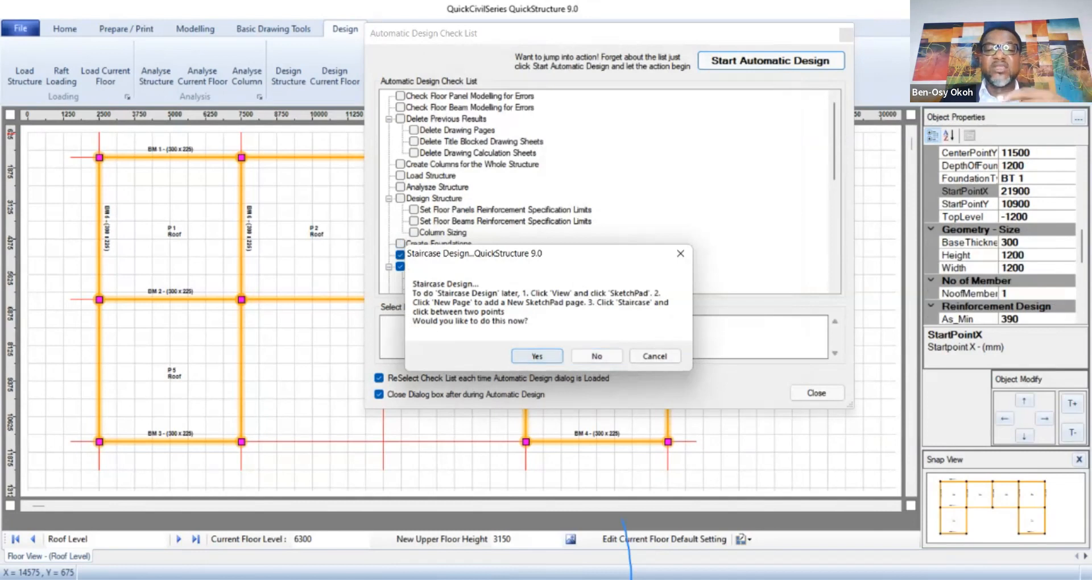
Review the geometry, loading and reinforcement options of the automatic staircase design and leave without inserting a staircase.
key("Return")
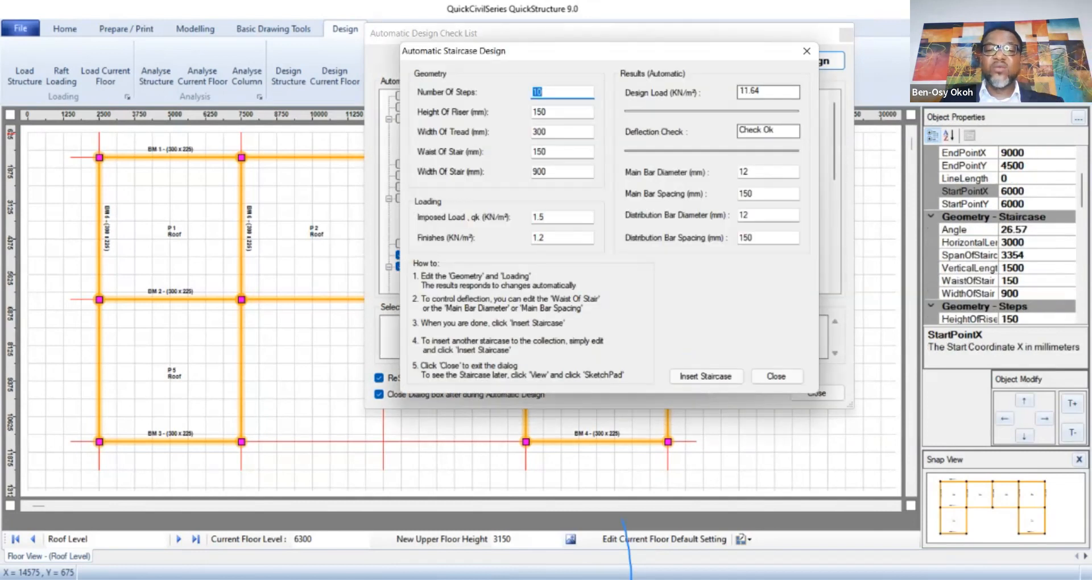
left_click(777, 377)
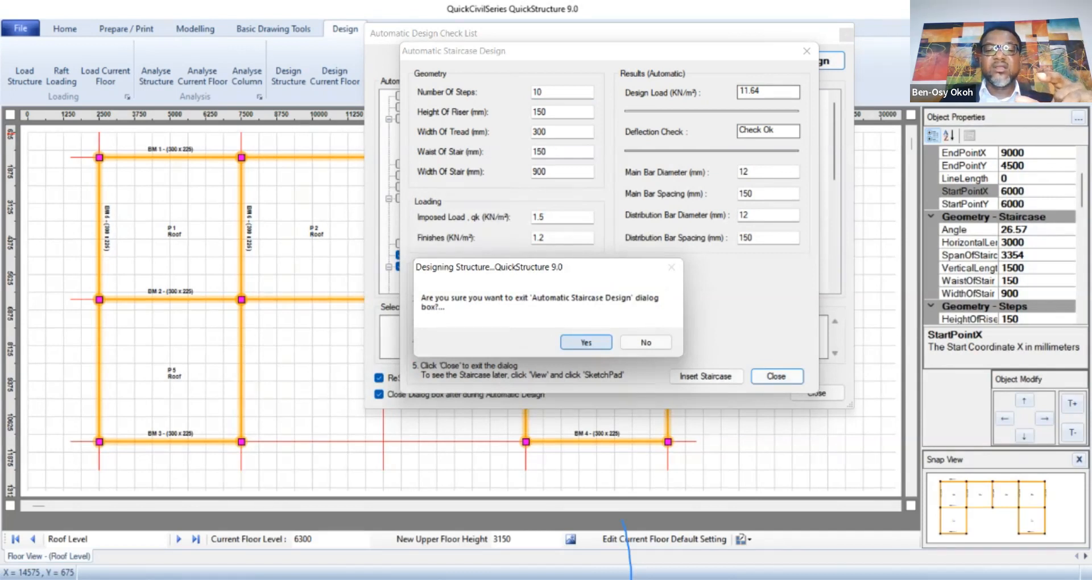
key("Return")
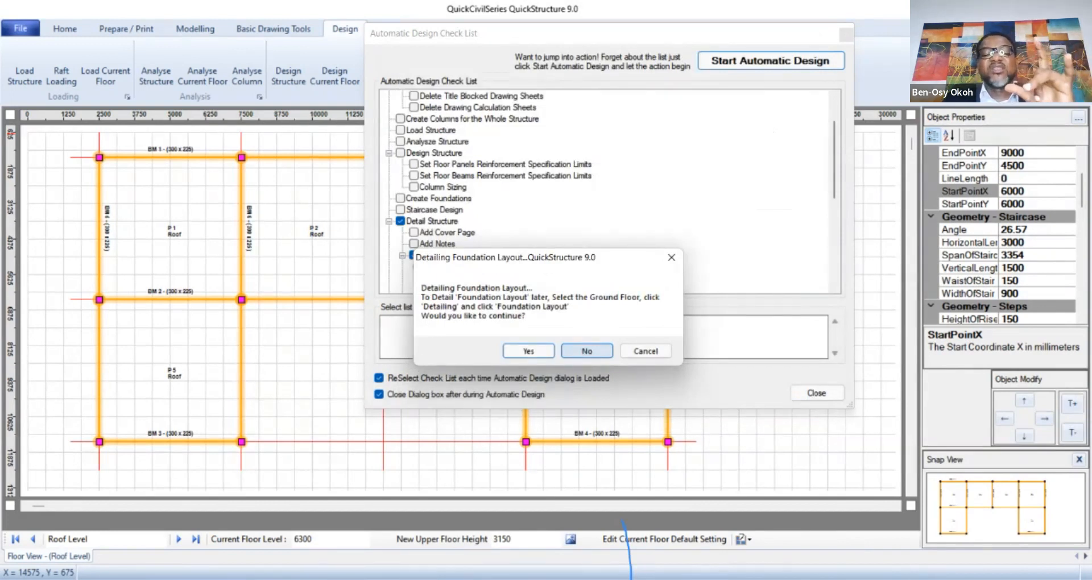
Finish Automatic Design, declining foundation layout, roof beam arrangement, bar bending schedule, calculation sheet and AutoCAD DXF export.
left_click(587, 351)
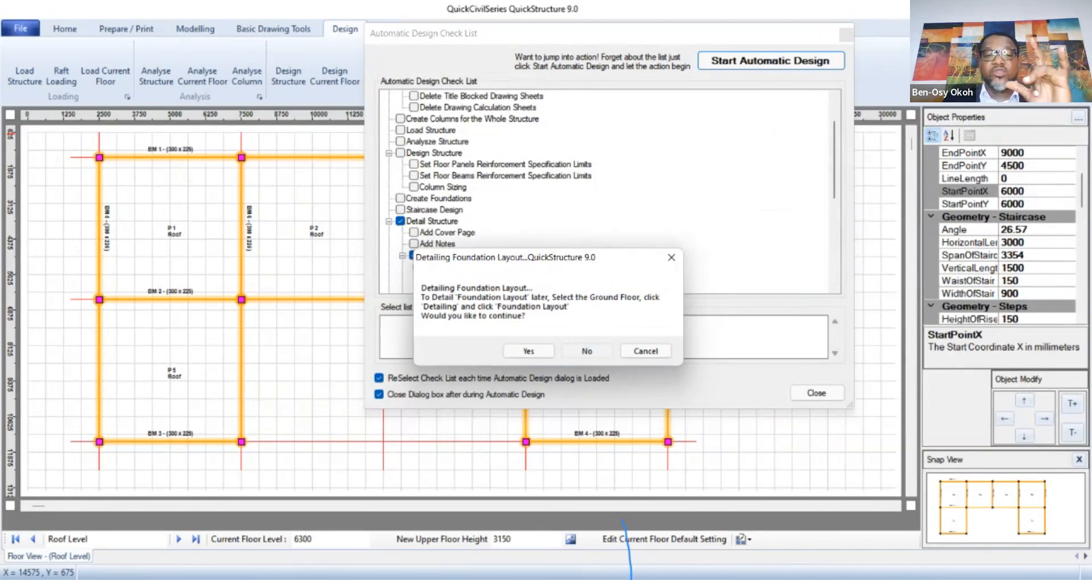
left_click(594, 375)
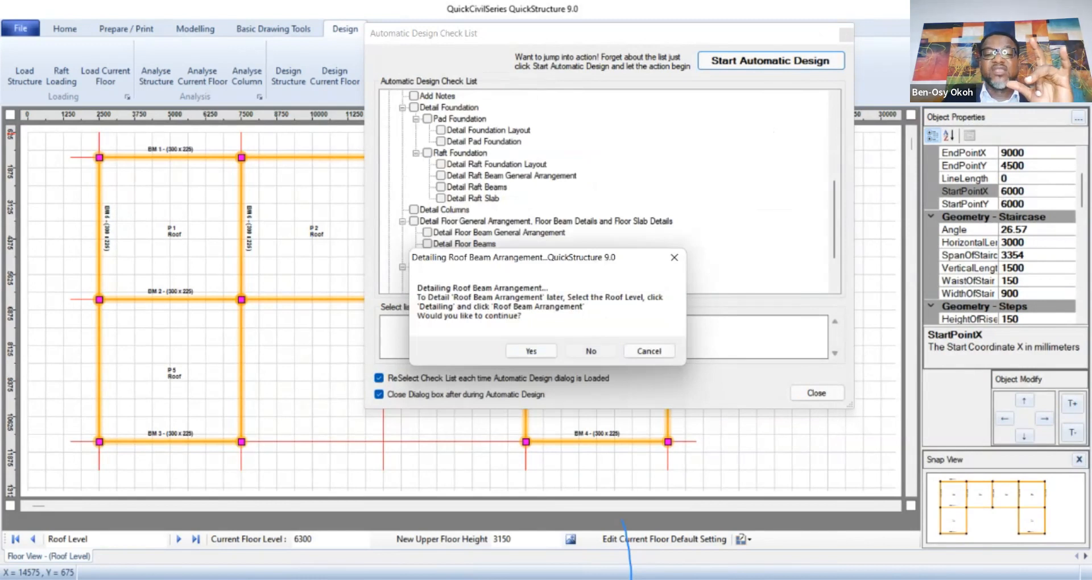
left_click(595, 352)
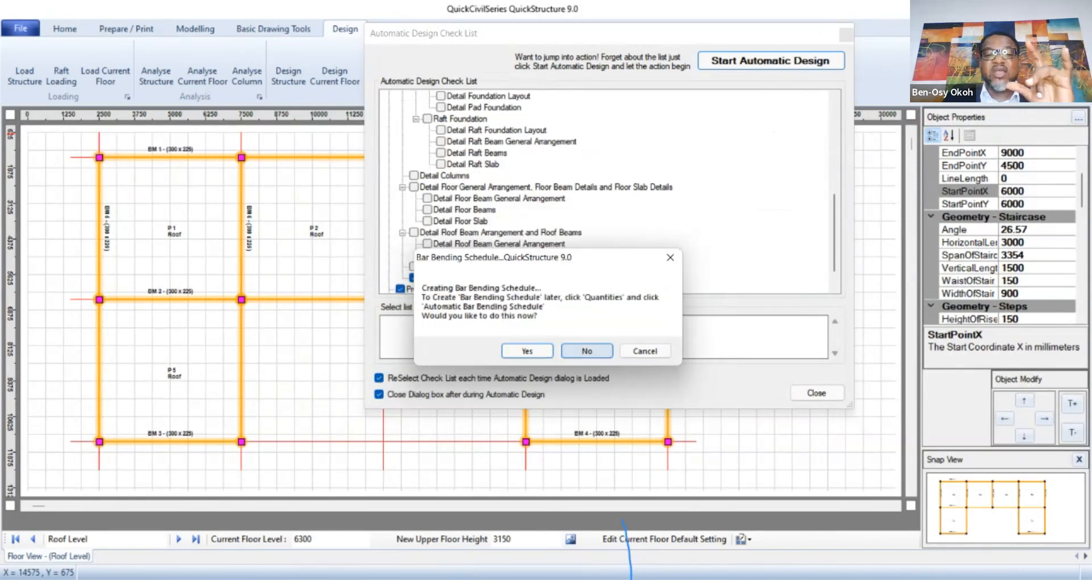
left_click(592, 352)
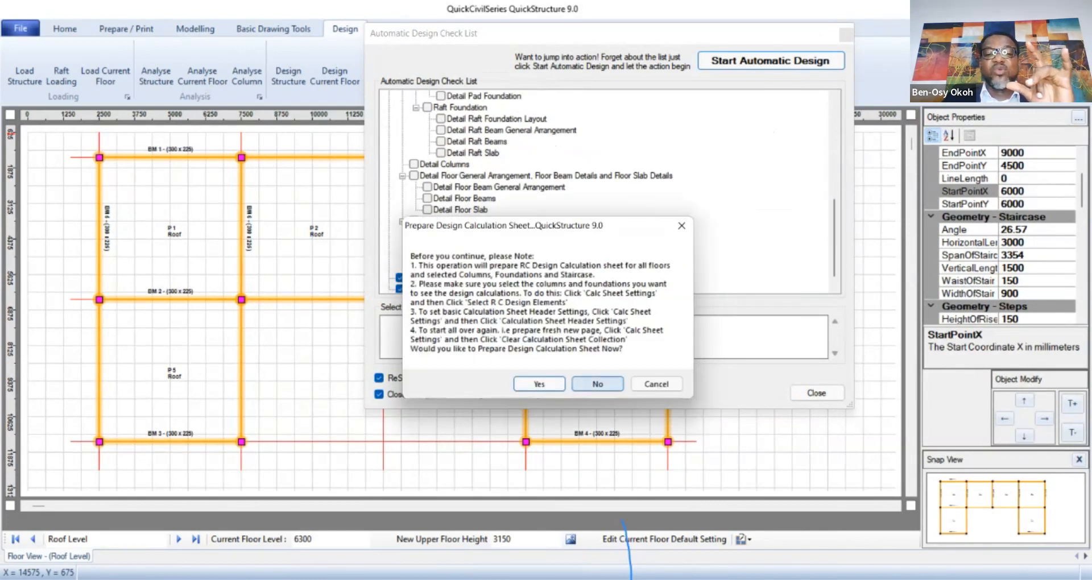
left_click(598, 384)
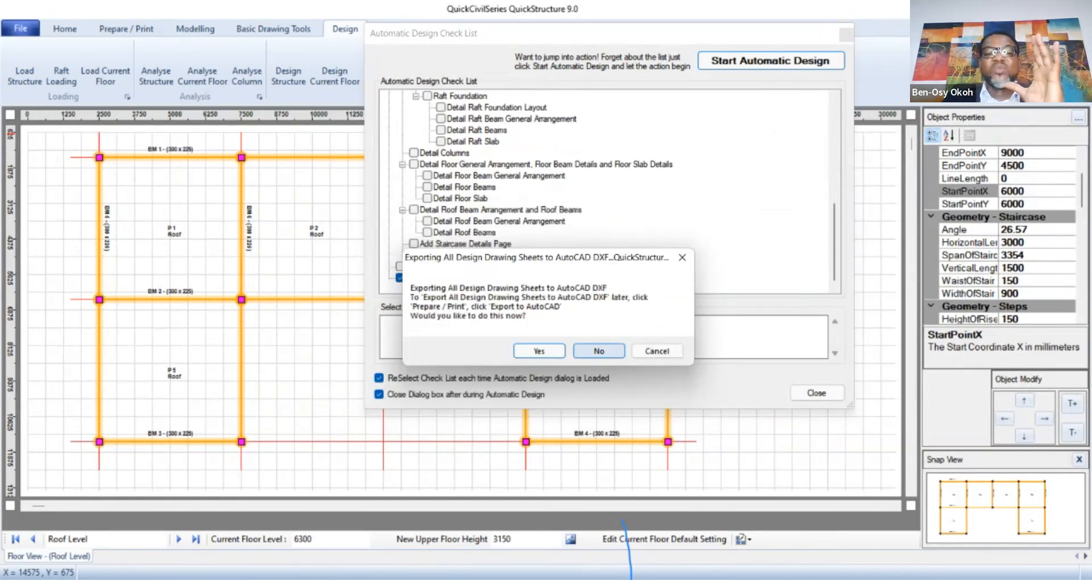
left_click(599, 351)
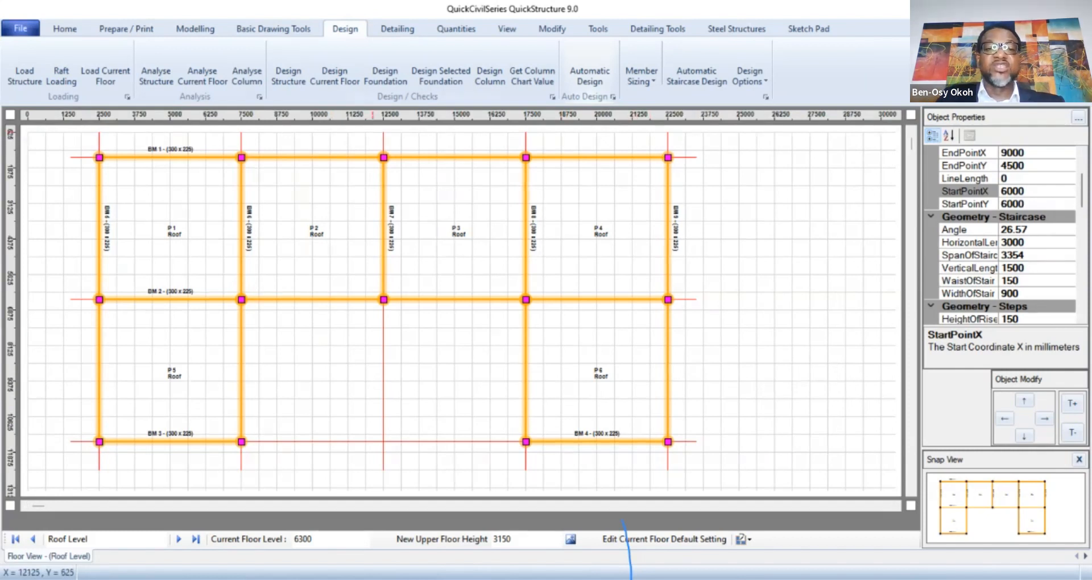
Examine the foundation sizes in the Foundation Map View and the column types and loads in the Column Map View.
left_click(507, 28)
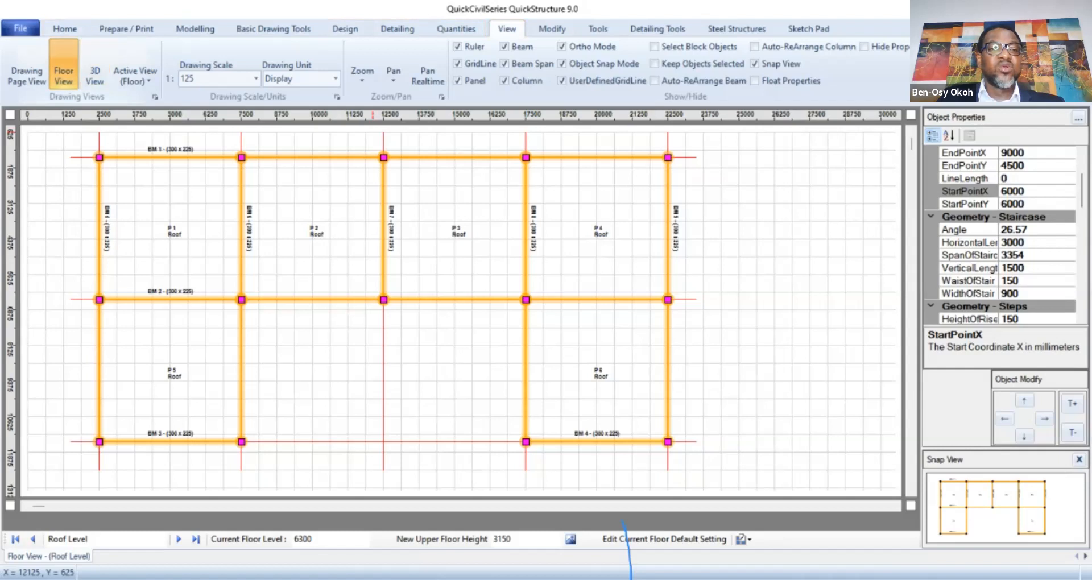
left_click(135, 76)
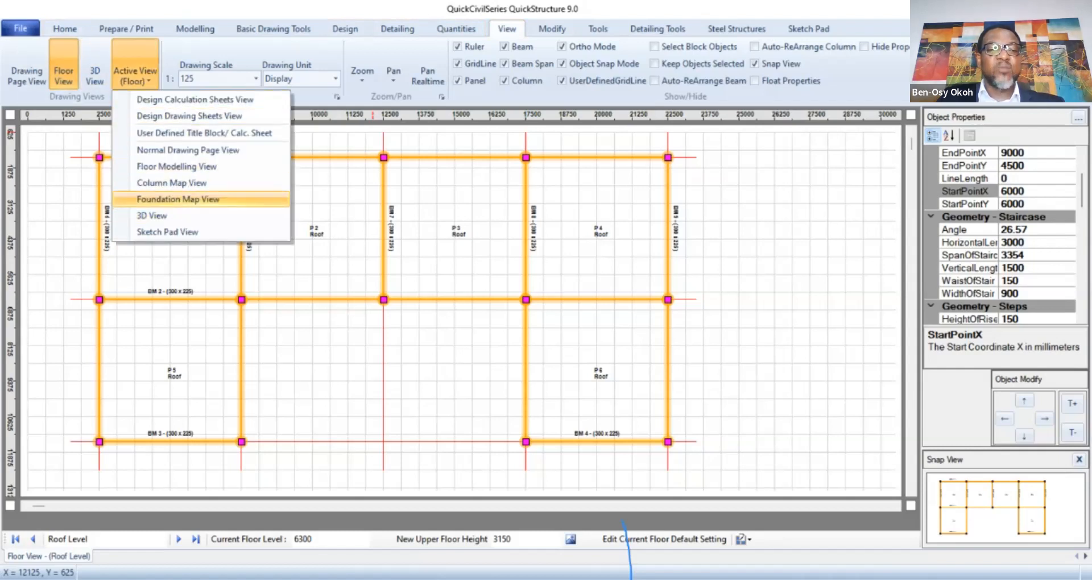
left_click(178, 199)
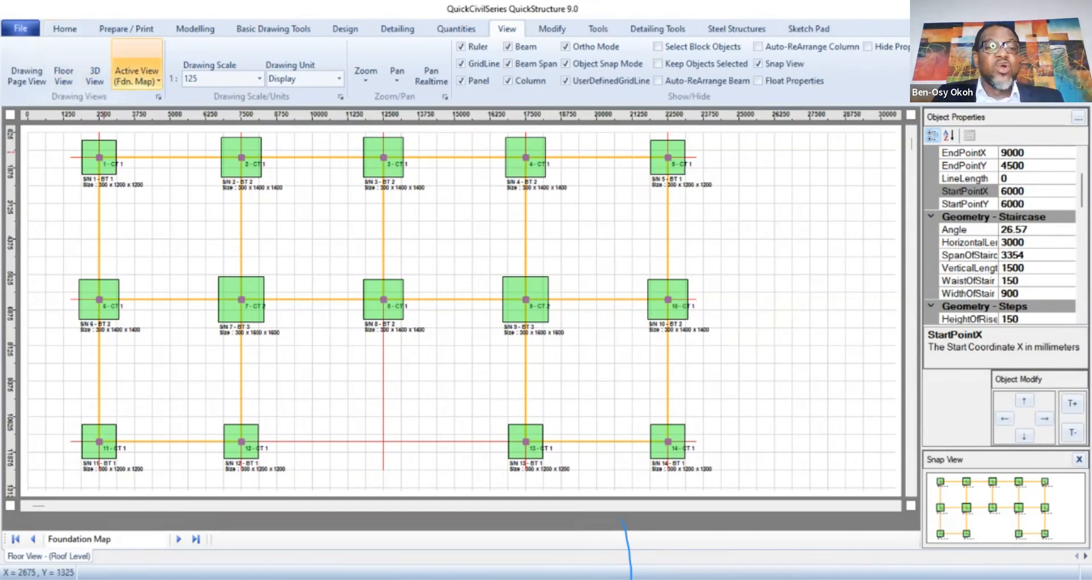
left_click(136, 76)
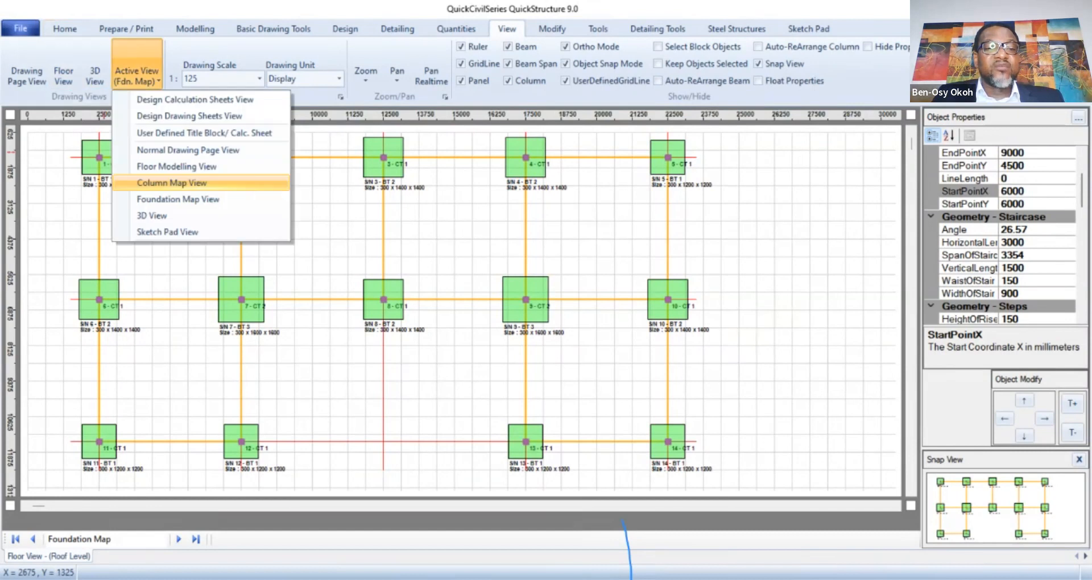
left_click(171, 183)
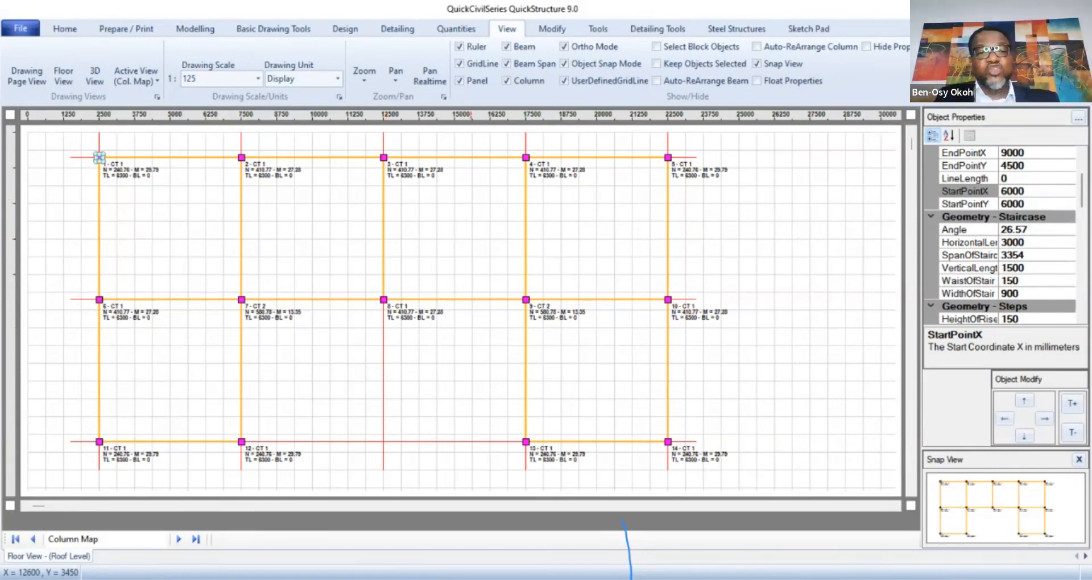
left_click(471, 233)
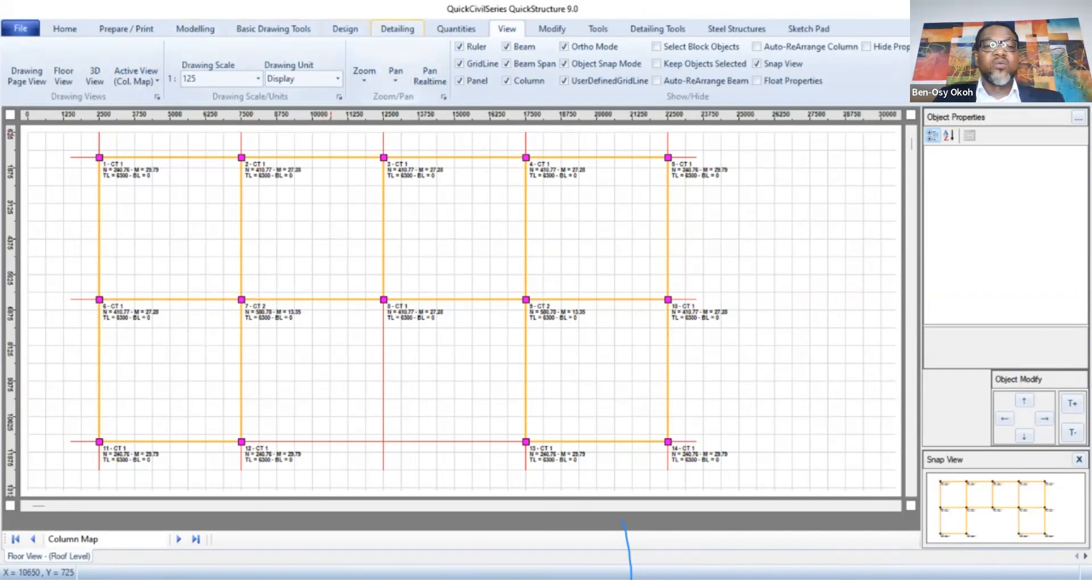
Return to the floor view of the Ground Floor and generate its foundation layout drawing.
left_click(195, 29)
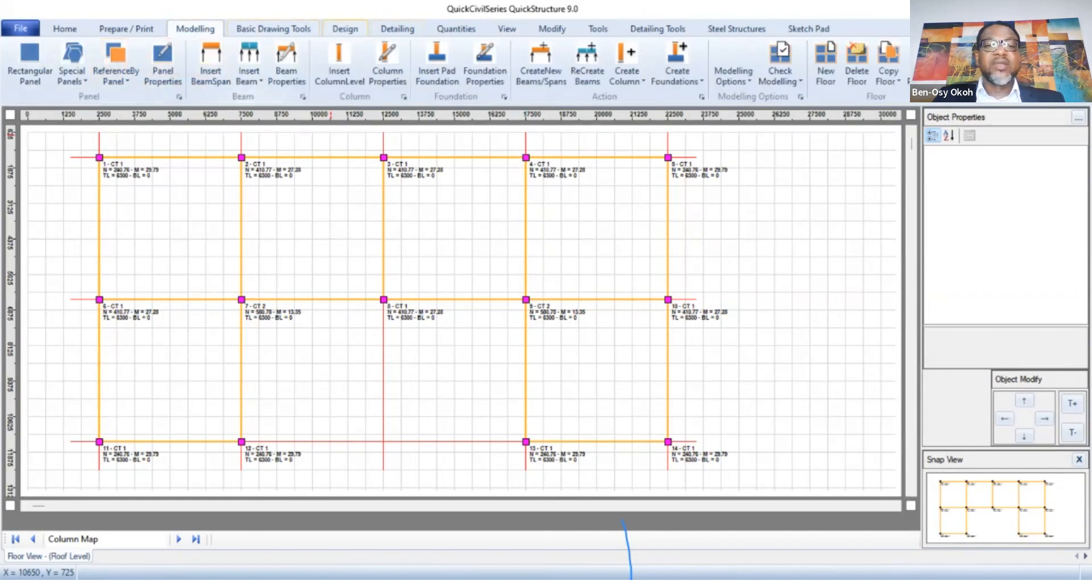
left_click(507, 28)
left_click(63, 76)
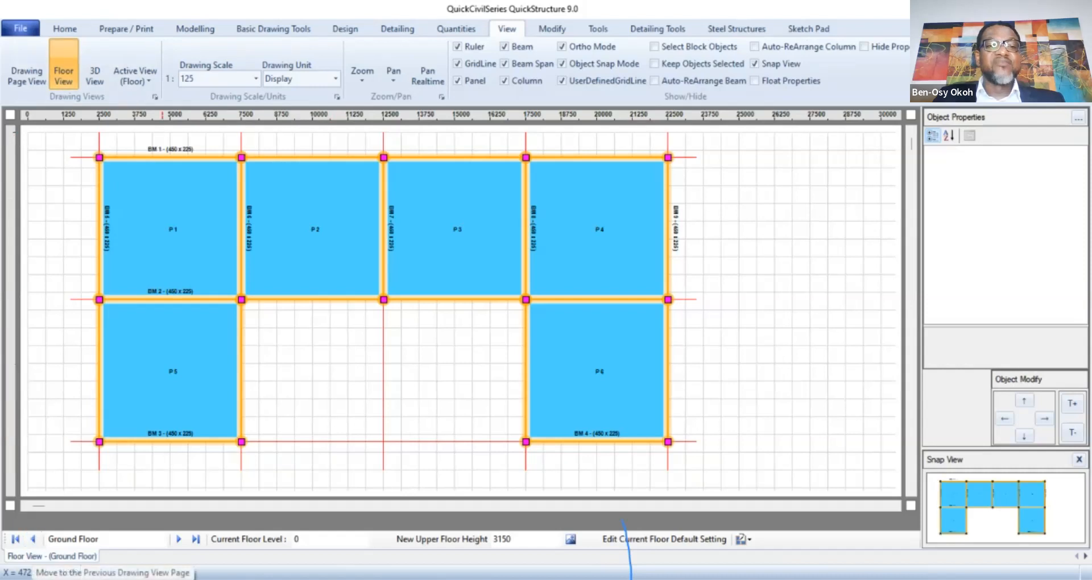
left_click(398, 28)
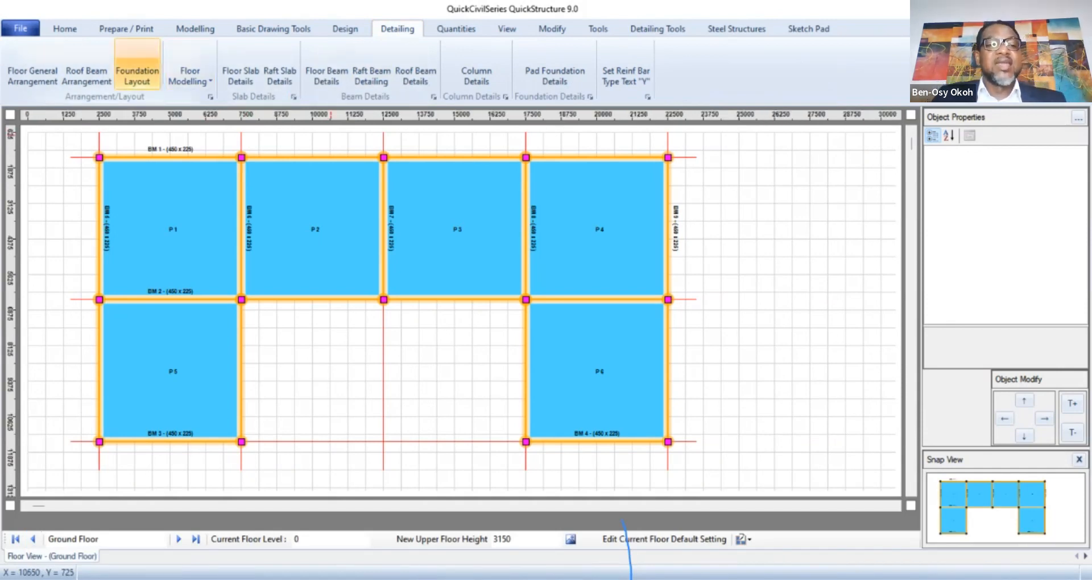
left_click(138, 76)
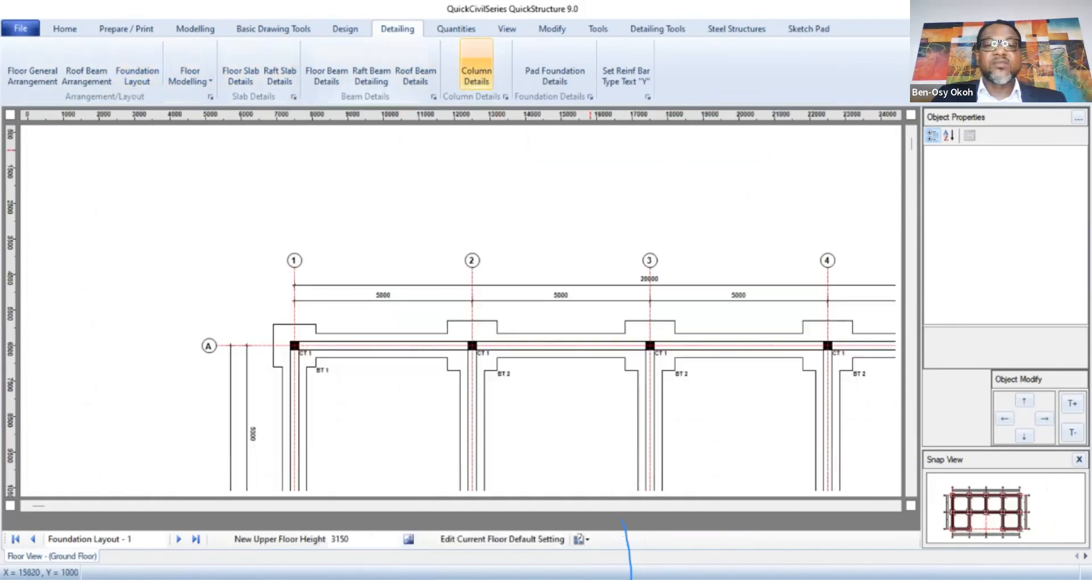
Set the foundation layout's drawing scale to 1:125 and look over the whole plan.
left_click(507, 28)
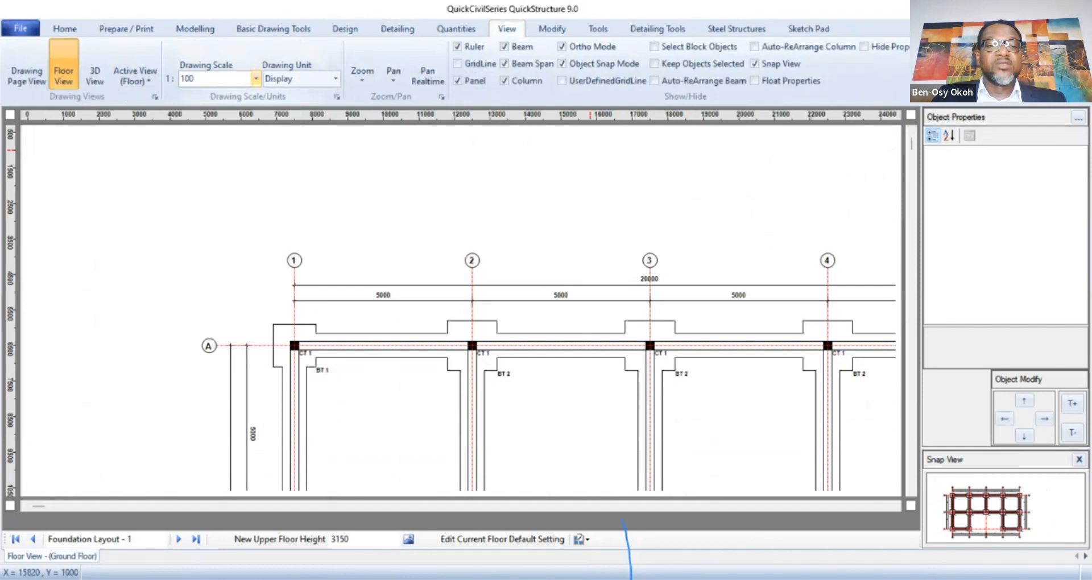
left_click(256, 79)
left_click(199, 183)
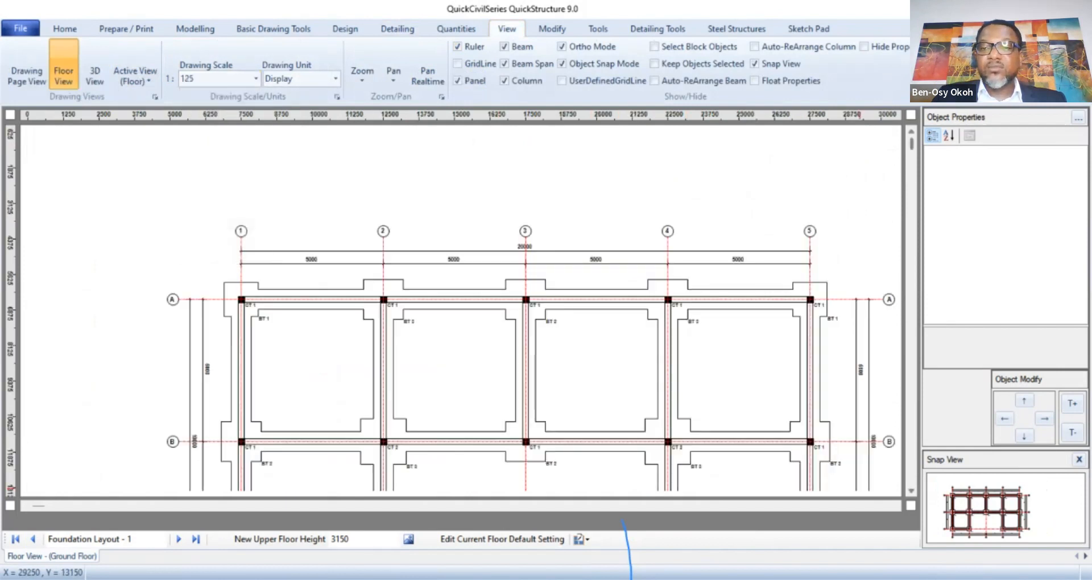
scroll(461, 310, "down", 3)
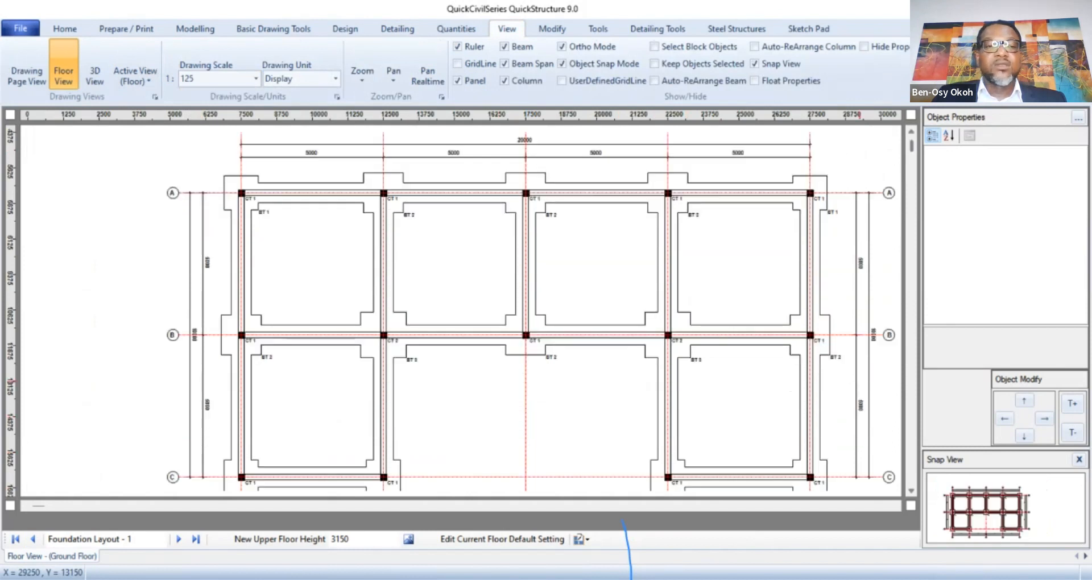
scroll(461, 310, "down", 1)
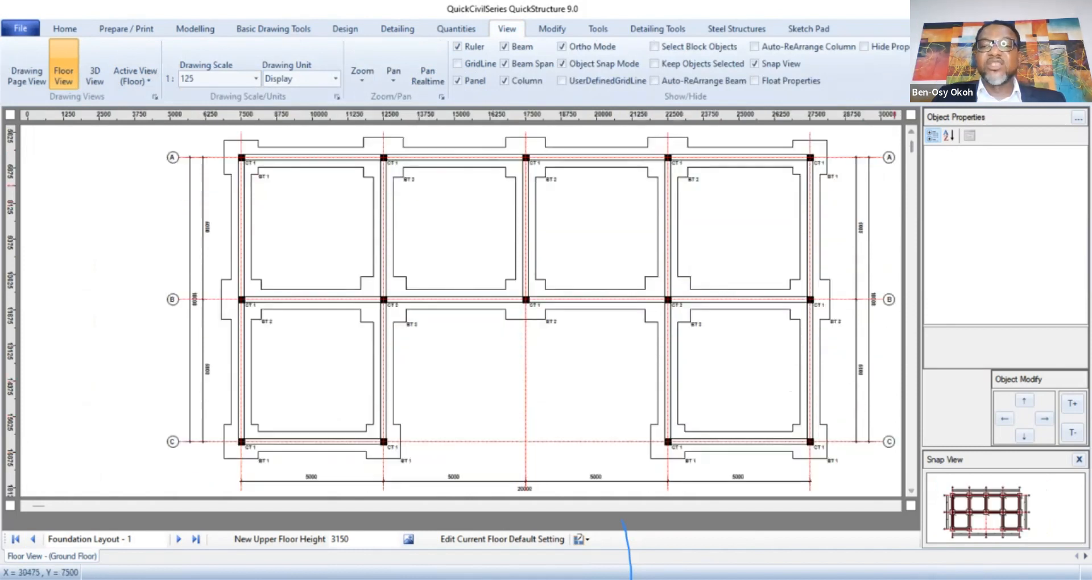
scroll(460, 310, "up", 1)
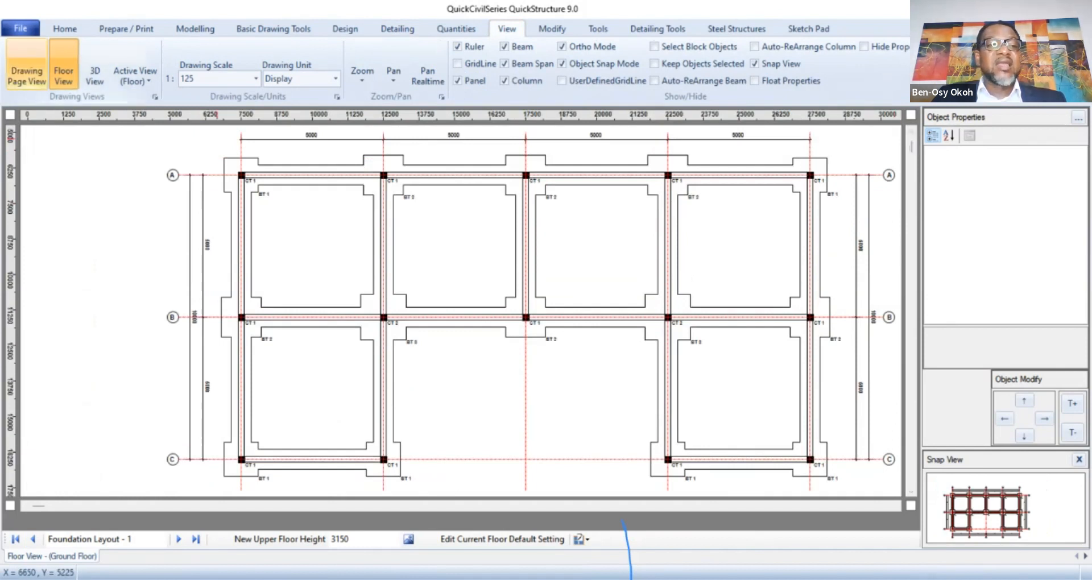
Export the current drawing to AutoCAD DXF as Foundation Layout - 1 in a new Desktop folder named "day one".
left_click(21, 28)
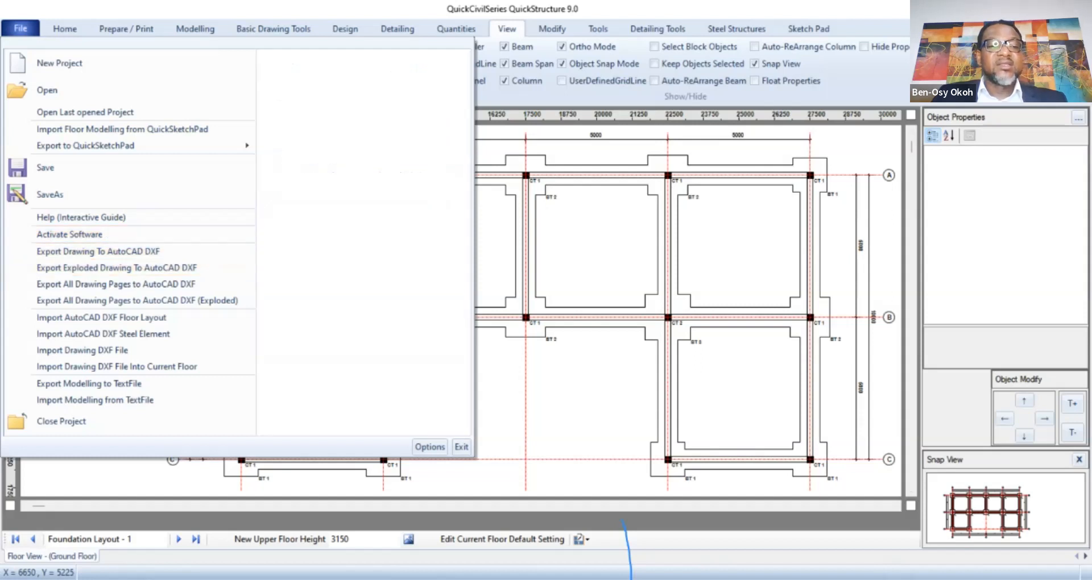
left_click(98, 251)
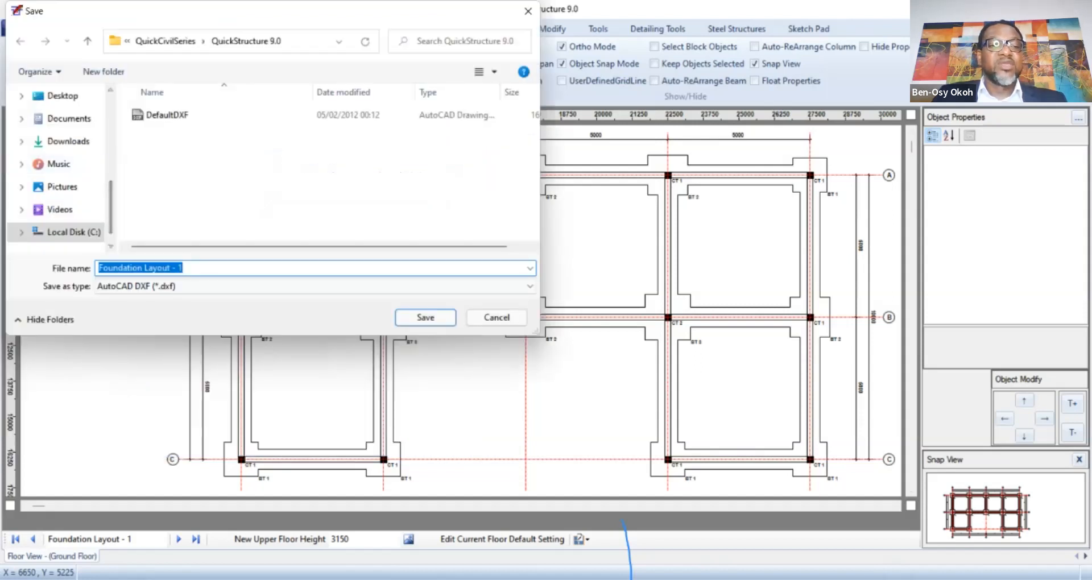
left_click(62, 95)
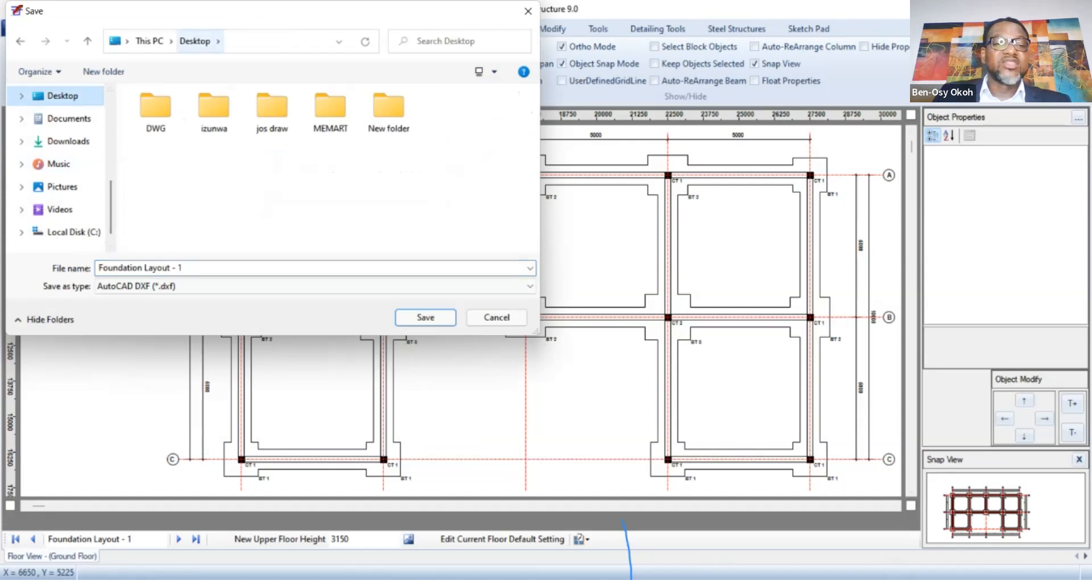
left_click(103, 71)
type("d")
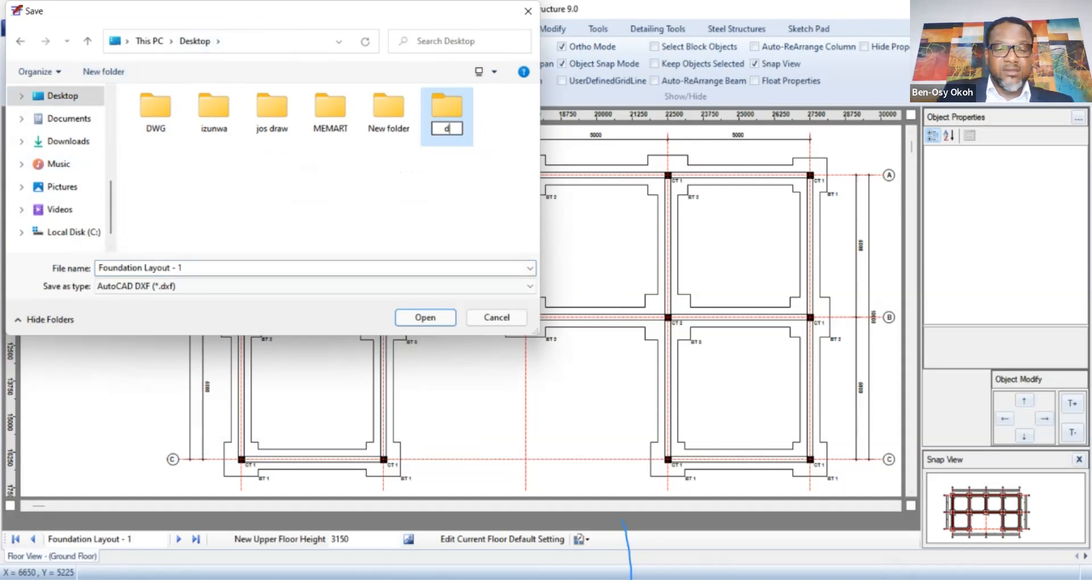
type("ay one")
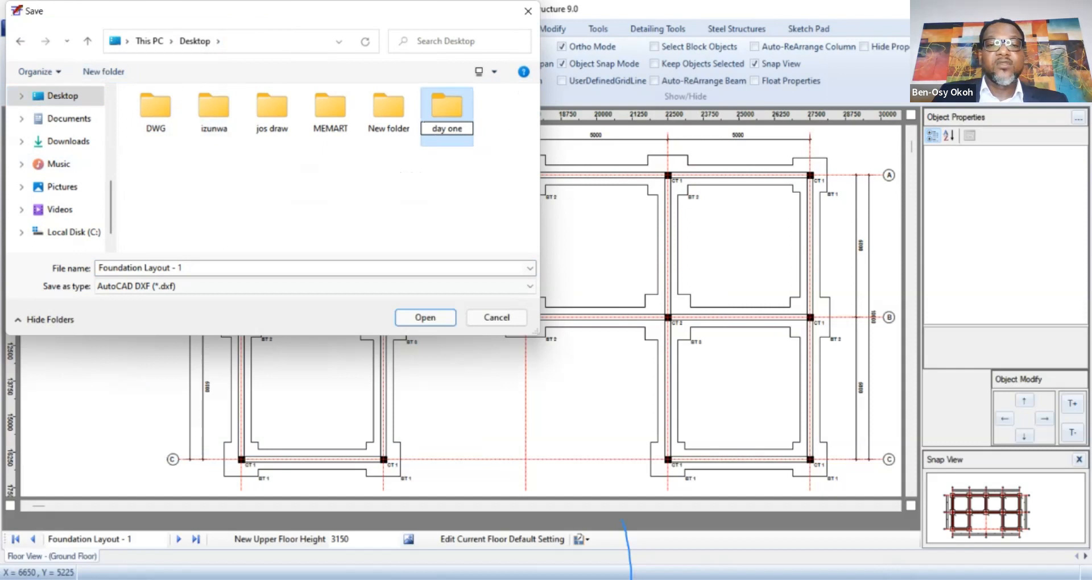
key("Return")
key("Return")
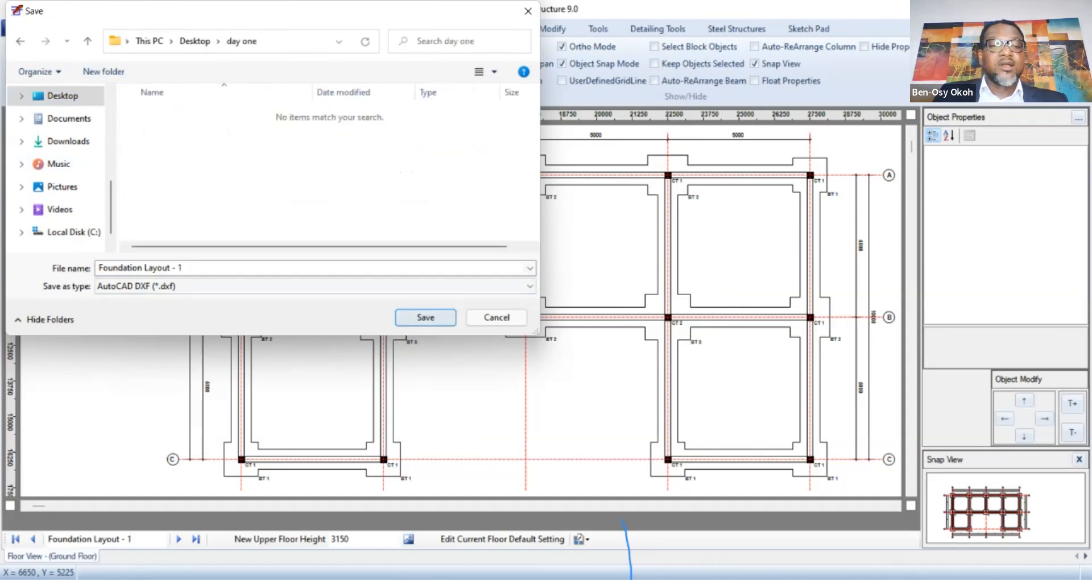
left_click(426, 319)
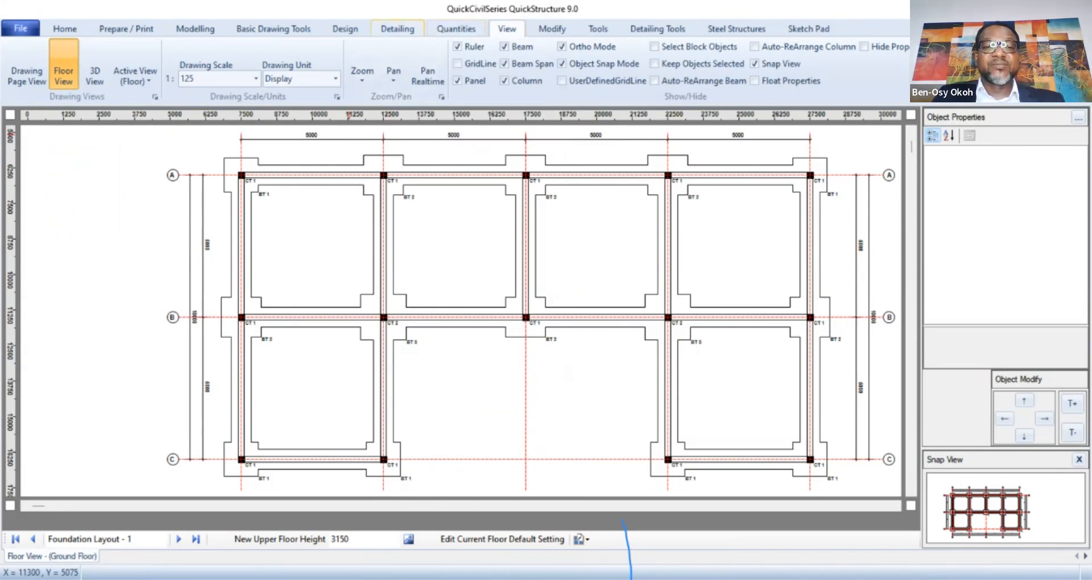
Generate pad foundation details for Foundation 1 (BT 1), Foundation 2 (BT 2) and Foundation 7 (BT 3).
left_click(398, 28)
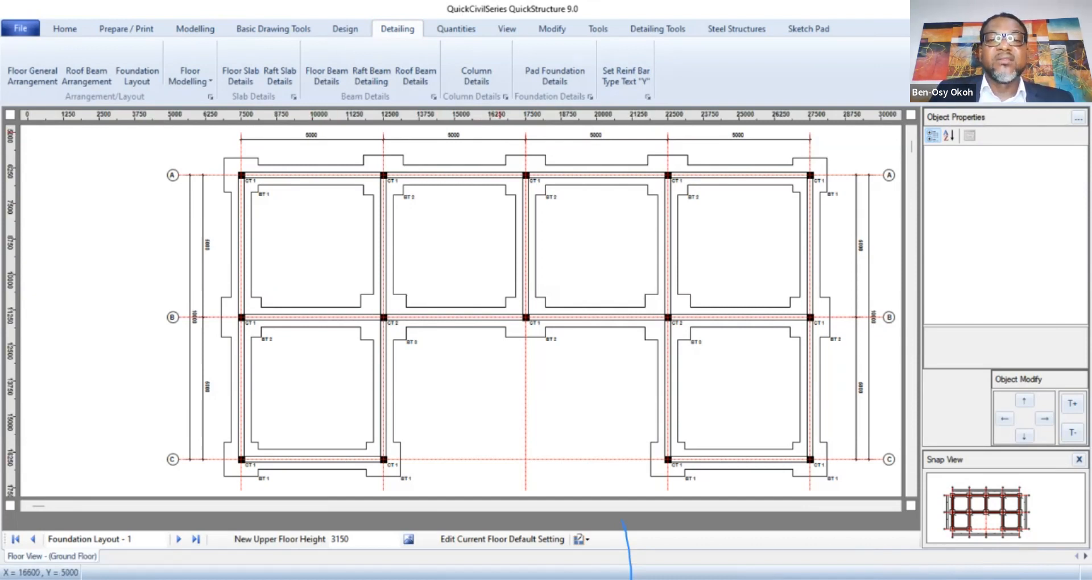
left_click(554, 71)
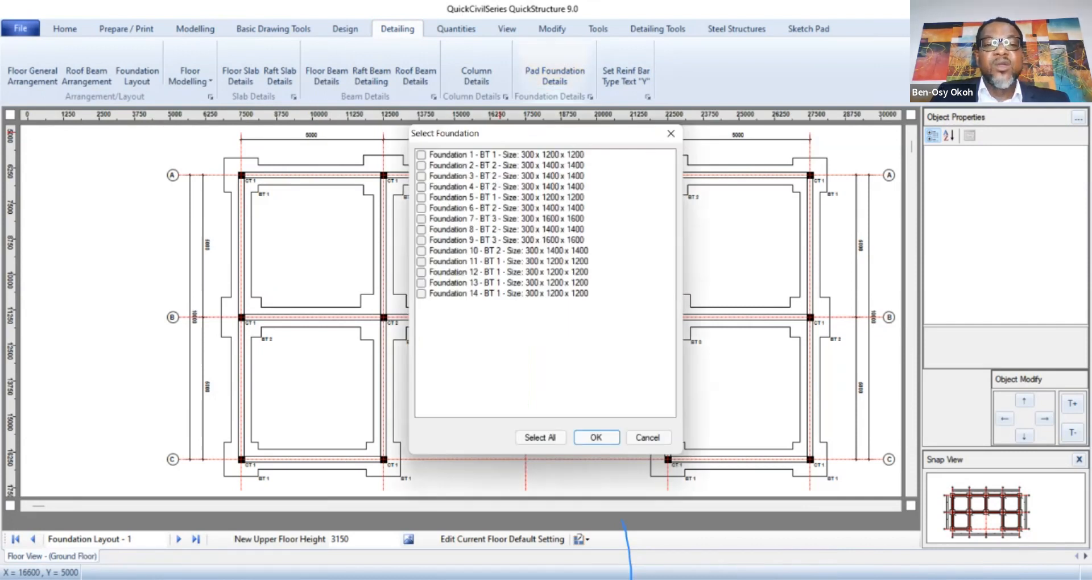
left_click_drag(541, 134, 450, 55)
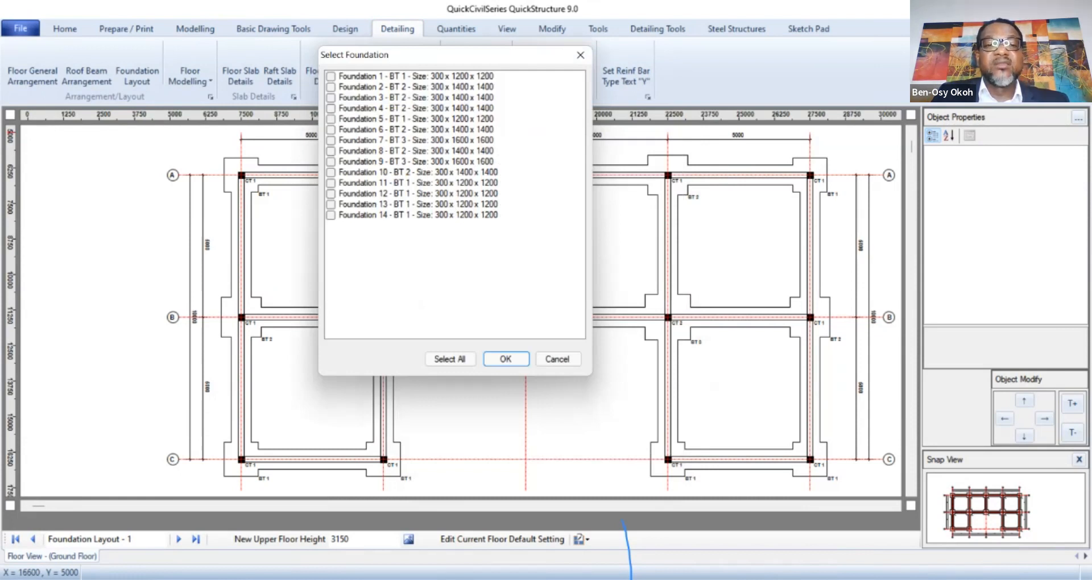
left_click(331, 76)
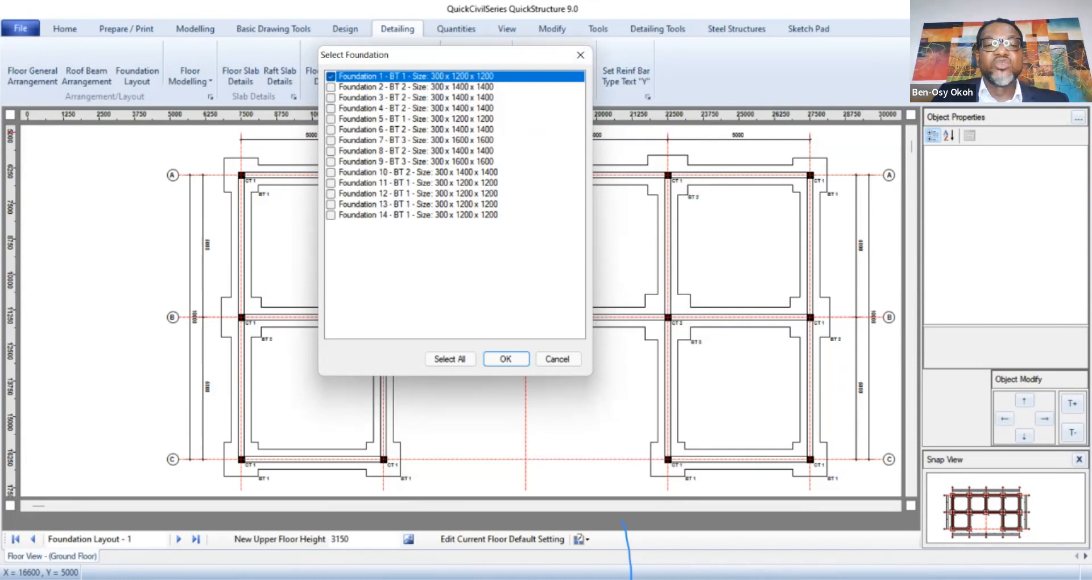
left_click(331, 76)
left_click(331, 87)
left_click(331, 87)
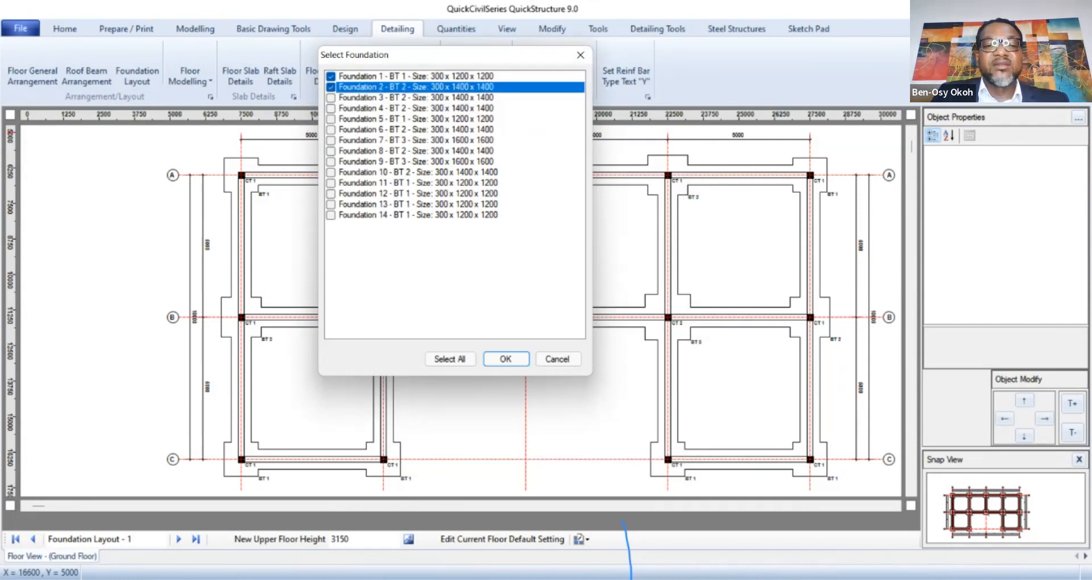
left_click(332, 140)
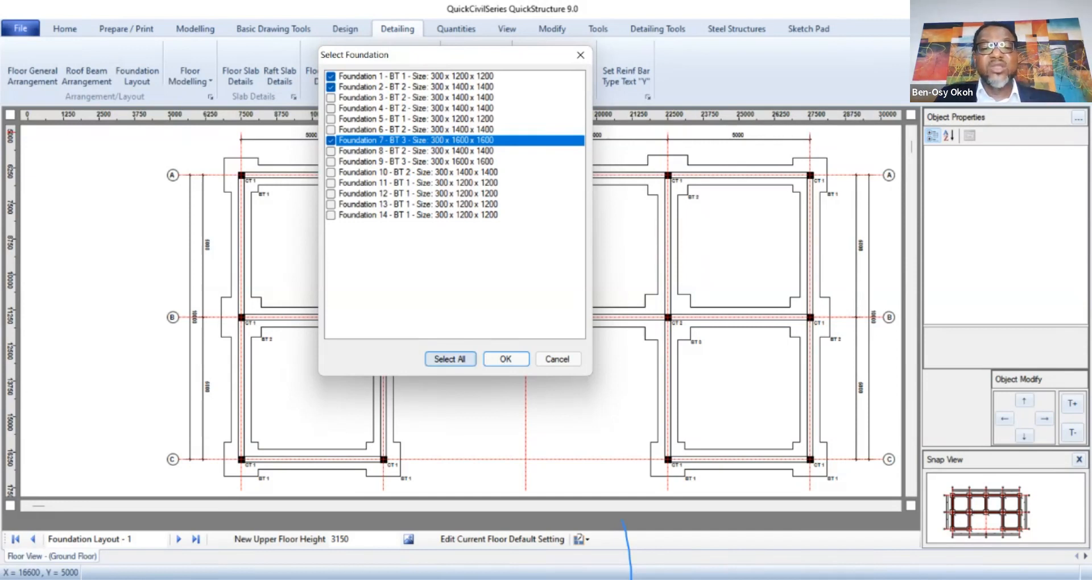
left_click(506, 359)
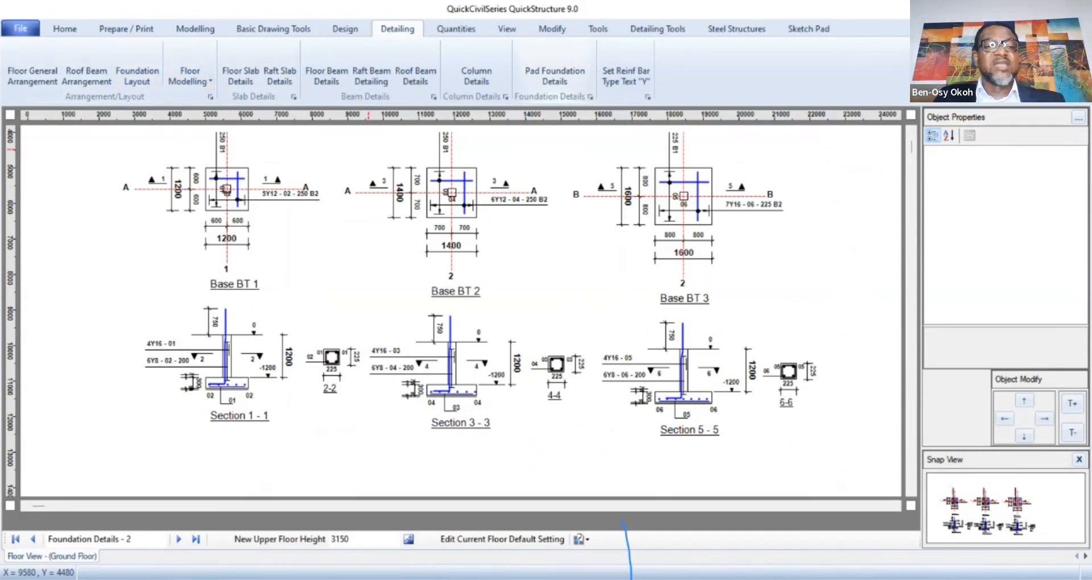
Export the pad foundation details drawing to AutoCAD DXF as Foundation Details - 2 in the "day one" folder.
left_click(21, 28)
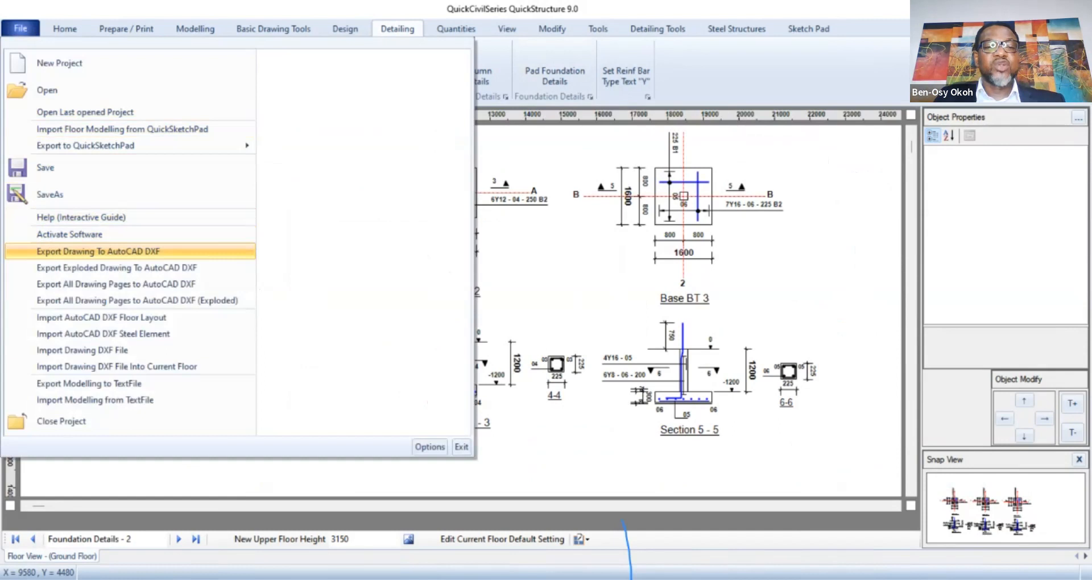
left_click(97, 251)
left_click(425, 318)
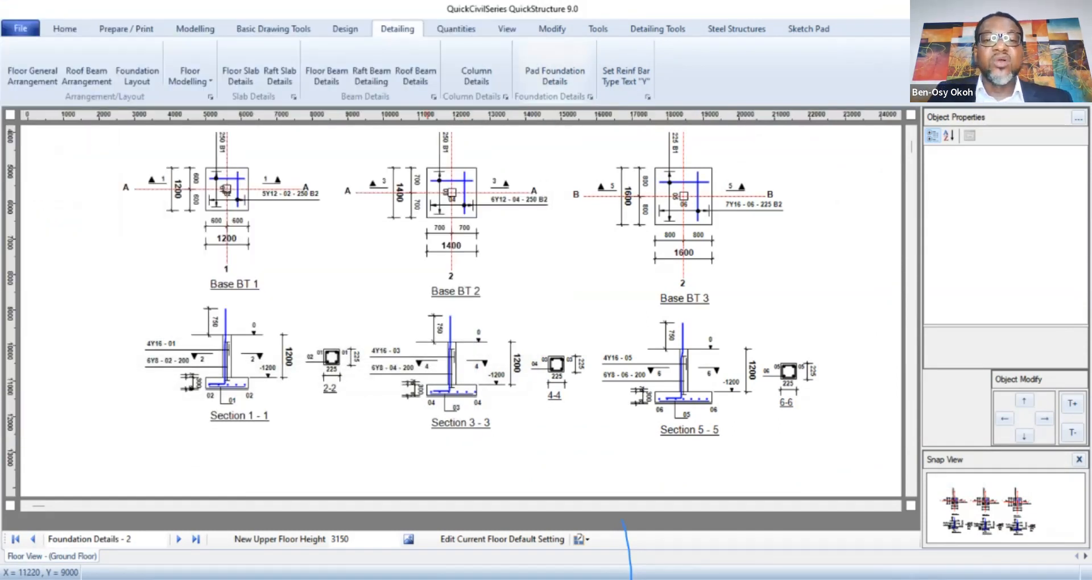
Generate column details for Column 1 (CT 1) and Column 7 (CT 2).
left_click(477, 75)
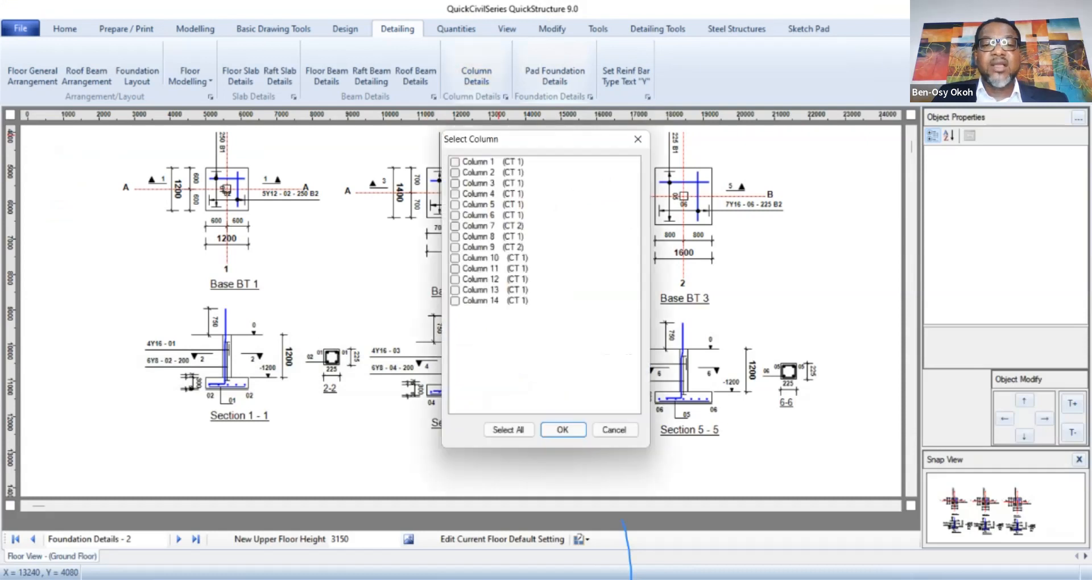
left_click(456, 162)
left_click(456, 162)
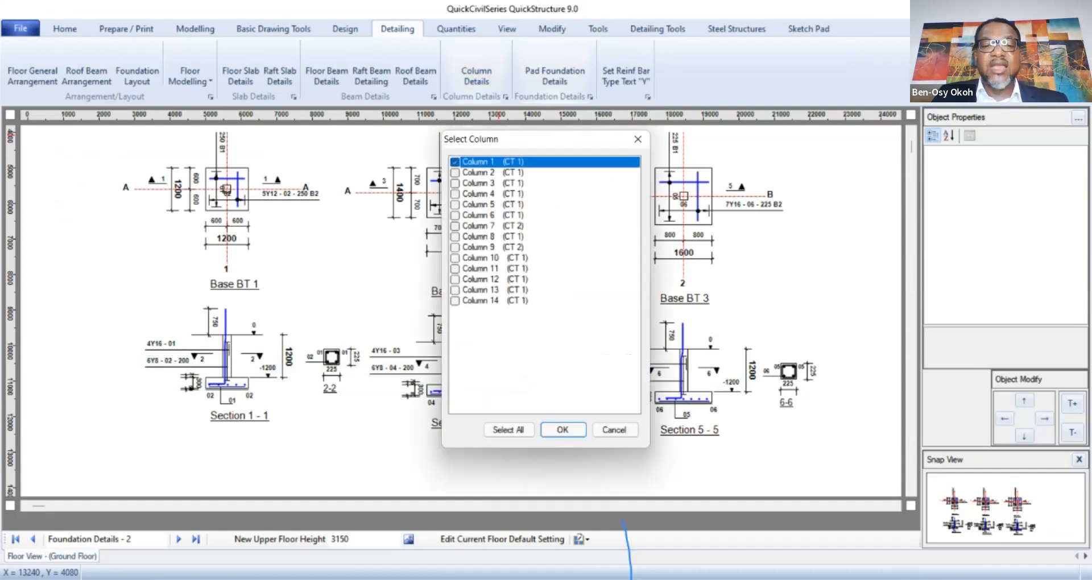
left_click(455, 227)
left_click(455, 226)
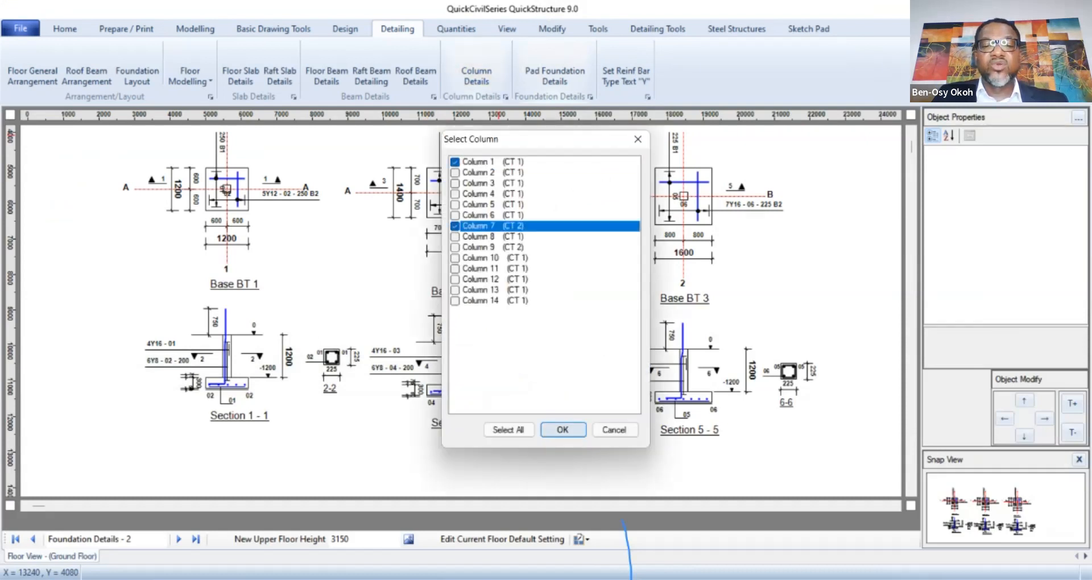
left_click(562, 430)
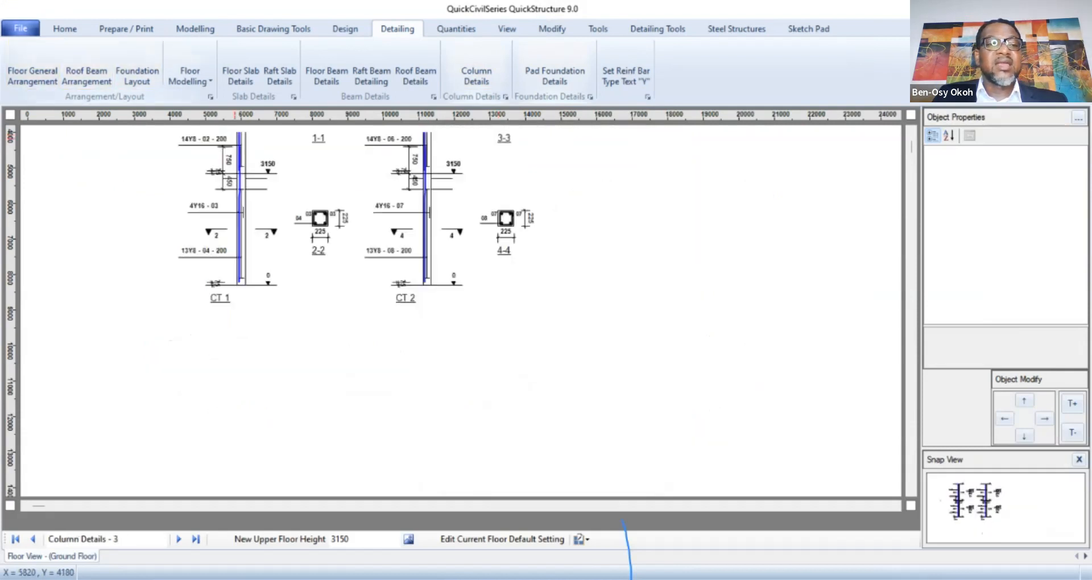
Export the column details drawing to AutoCAD DXF as Column Details - 3 in the "day one" folder.
left_click(20, 28)
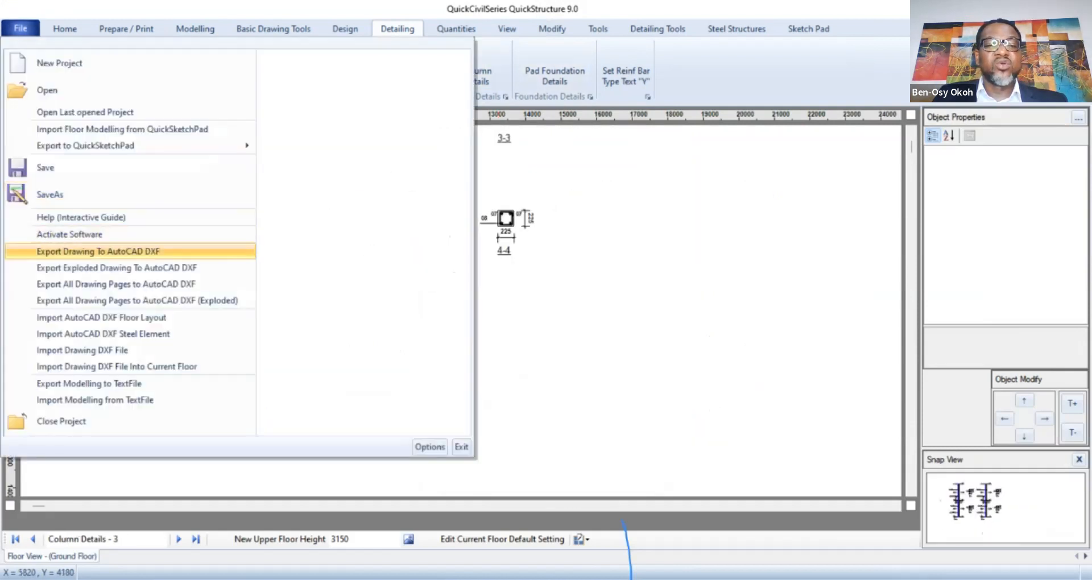
left_click(97, 251)
left_click(426, 318)
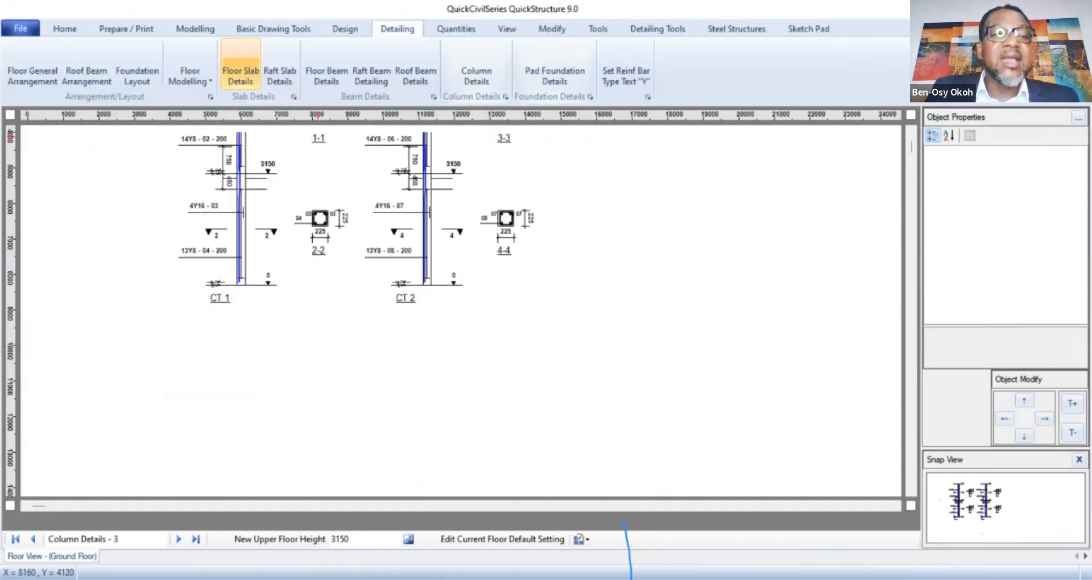
Generate the floor slab details drawing and set its drawing scale to 1:150.
left_click(241, 75)
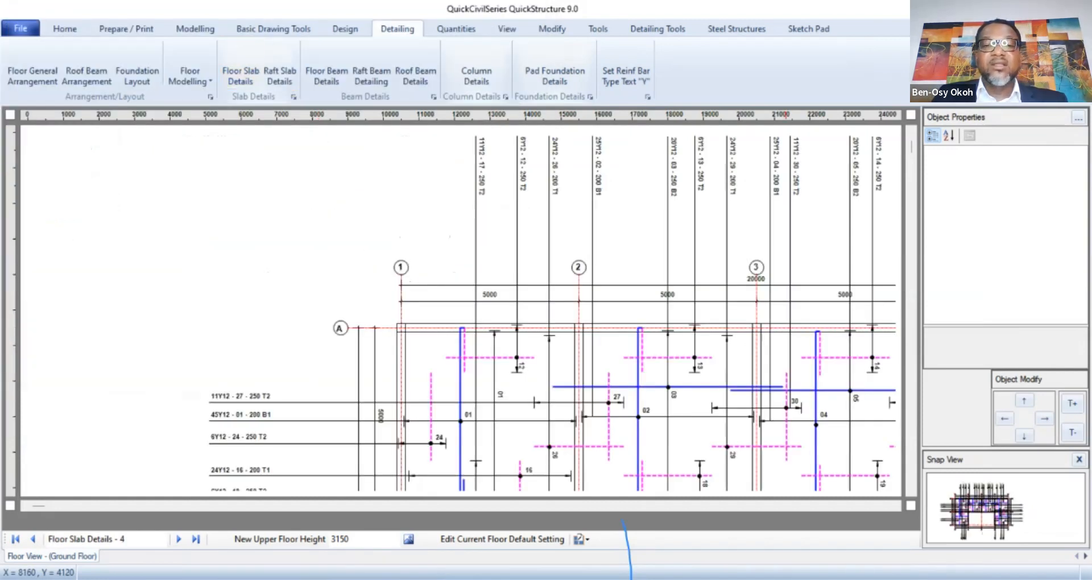
left_click(507, 29)
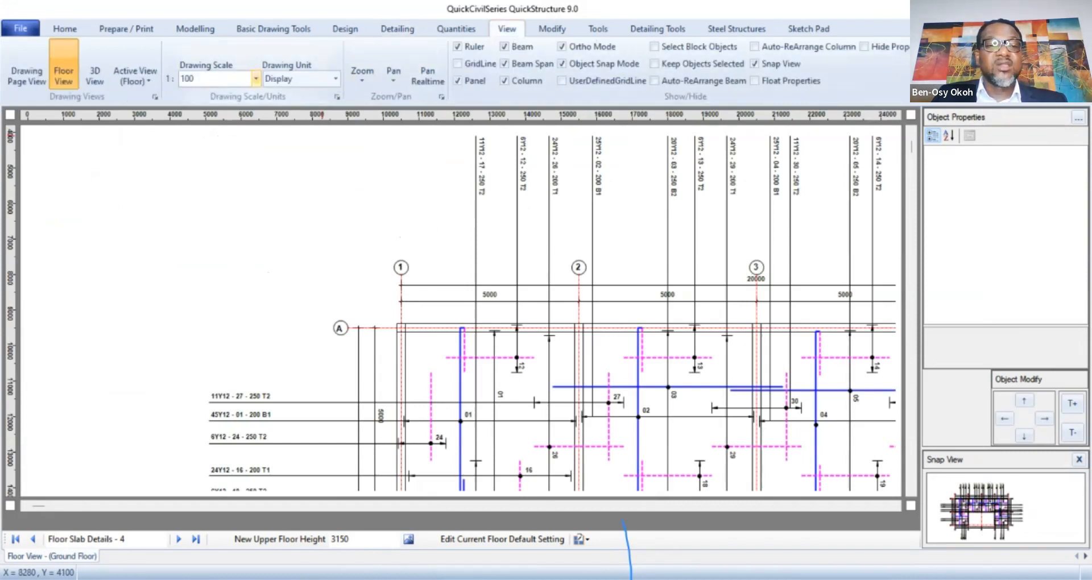
left_click(256, 79)
left_click(221, 196)
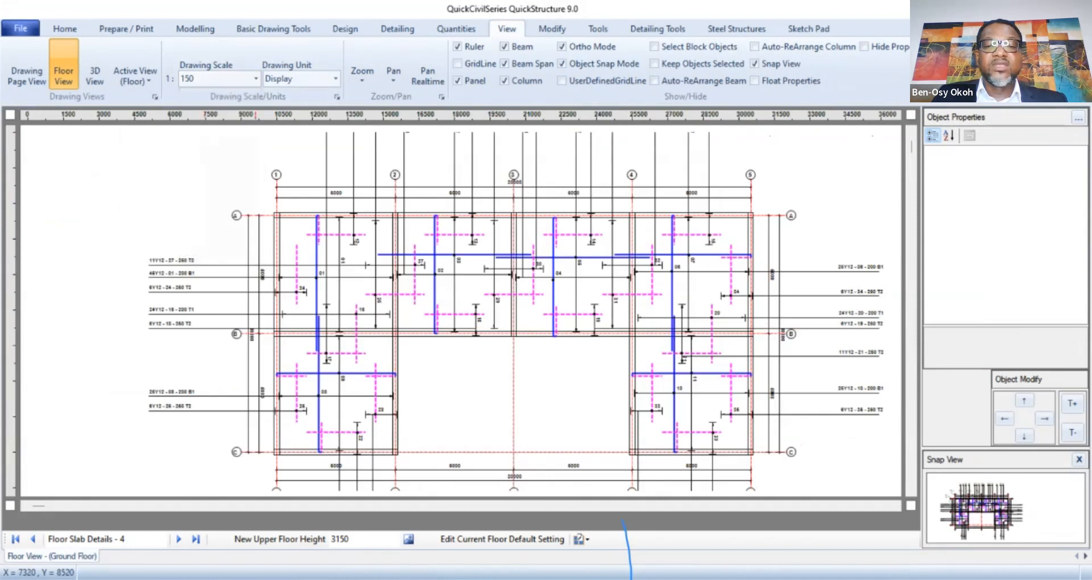
left_click(911, 131)
left_click(912, 131)
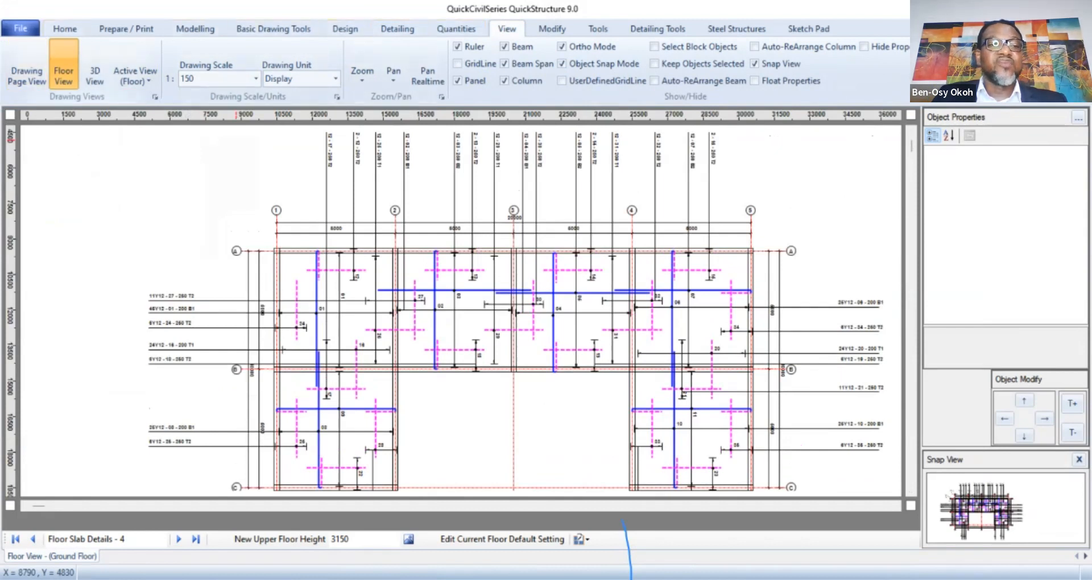
Export the floor slab drawing to AutoCAD DXF as Floor Slab Details - 4 in the "day one" folder.
left_click(21, 28)
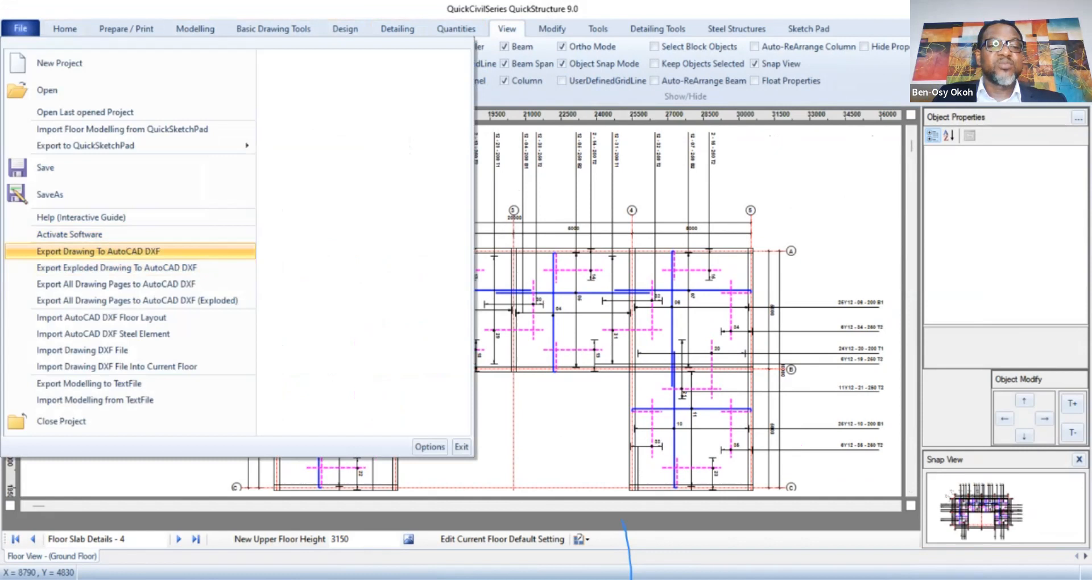
left_click(97, 251)
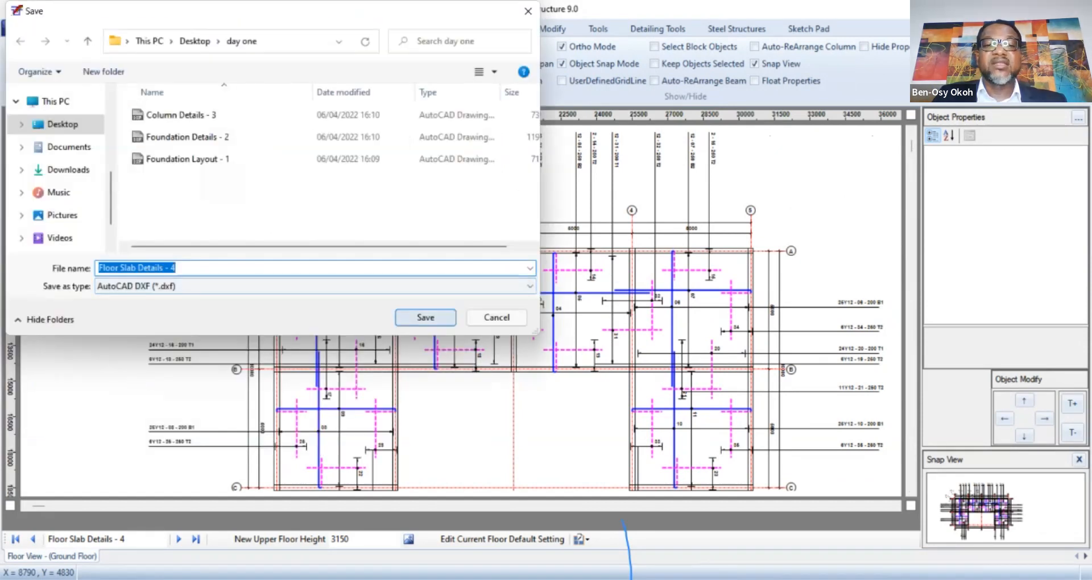
key("Return")
Generate the floor beam details drawing and export it to AutoCAD DXF under its drawing name, Floor Beam Details - 5.
left_click(397, 28)
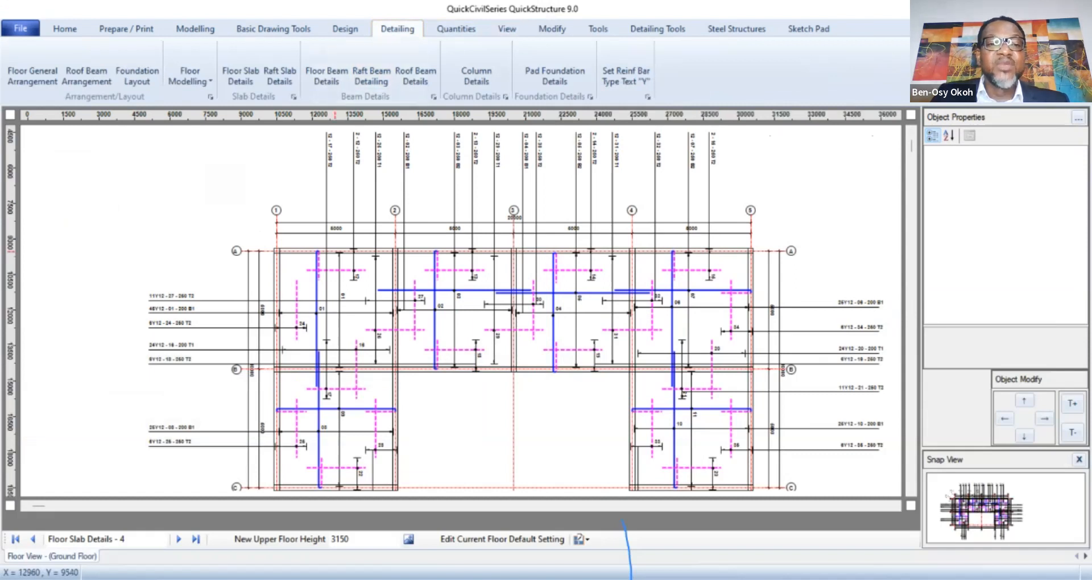
left_click(327, 71)
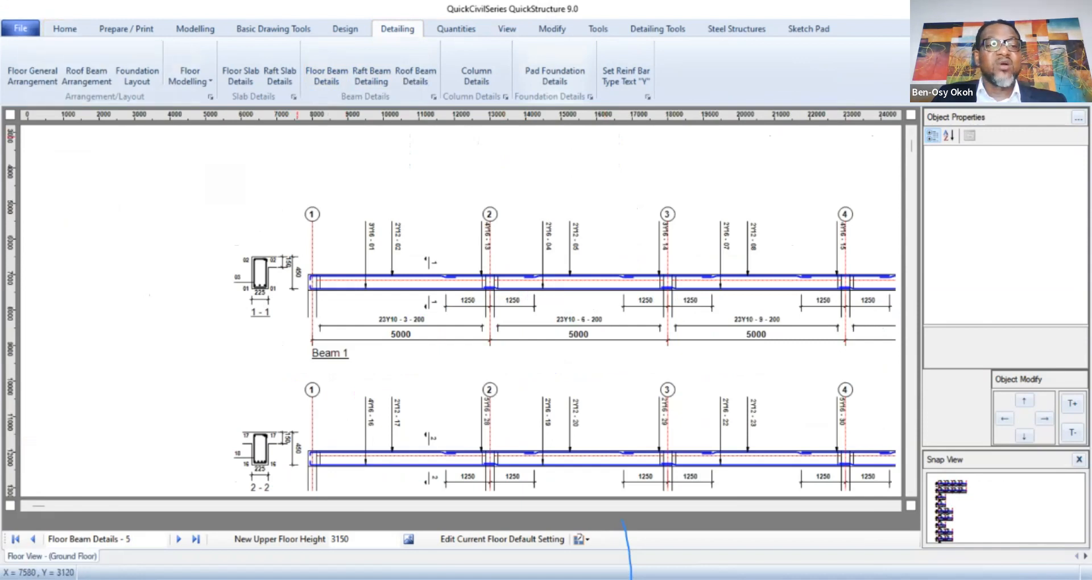
left_click(21, 27)
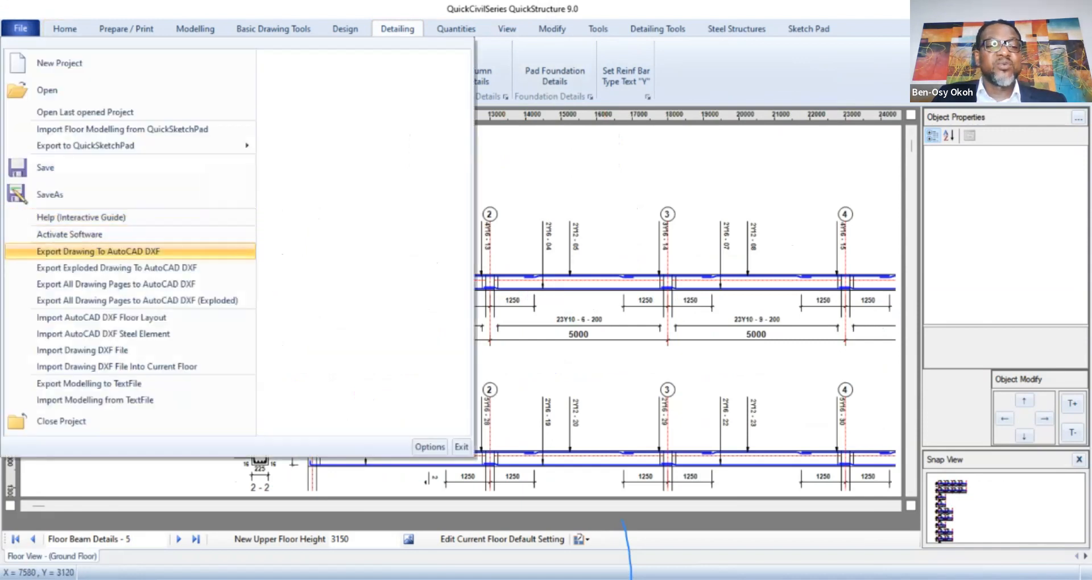
left_click(98, 251)
left_click(417, 316)
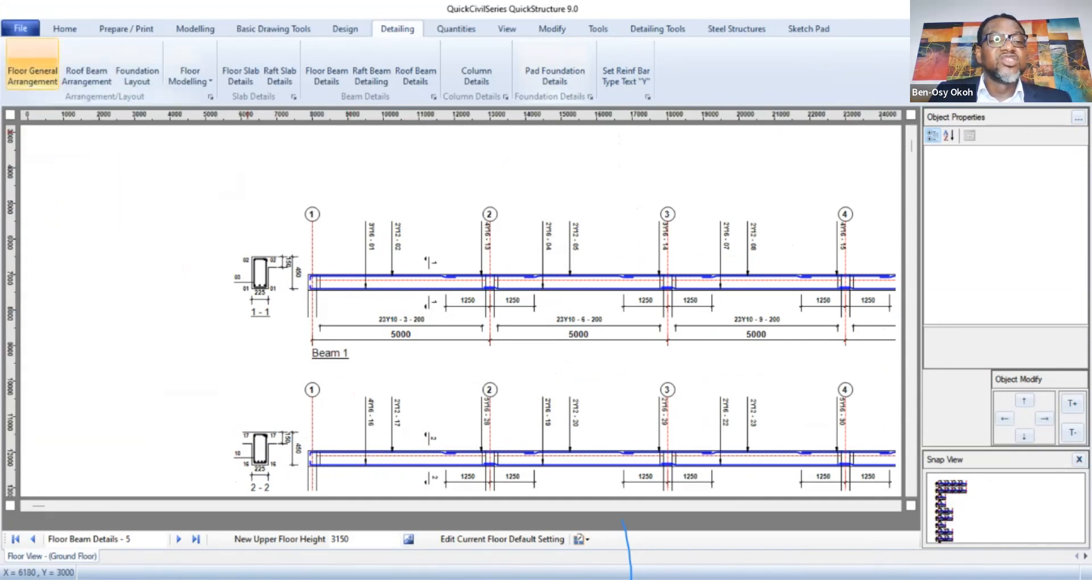
Generate the floor general arrangement drawing and export it to AutoCAD DXF under its drawing name, Floor General Arrangement - 6.
left_click(32, 76)
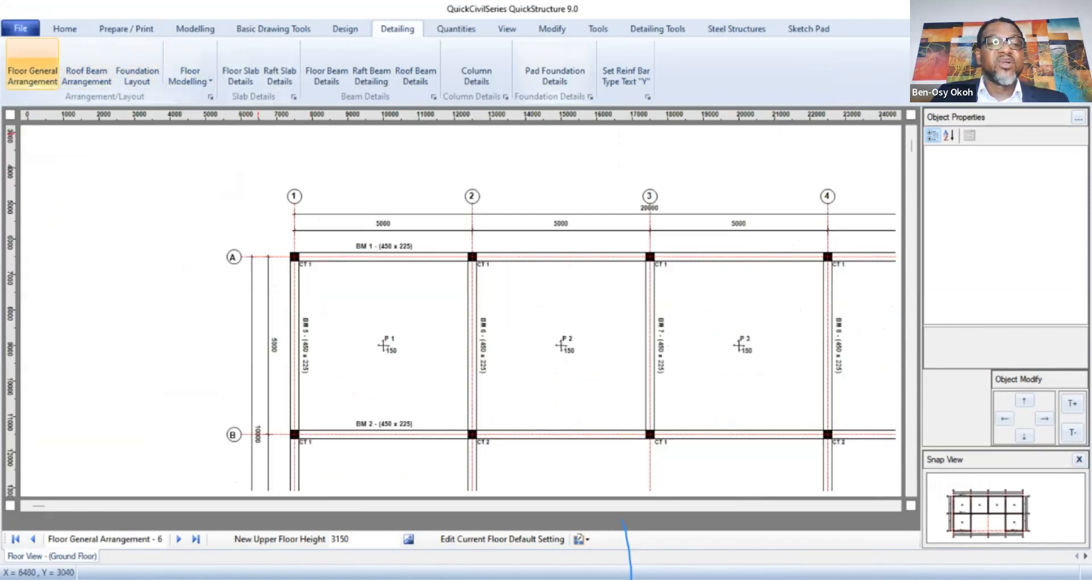
left_click(21, 28)
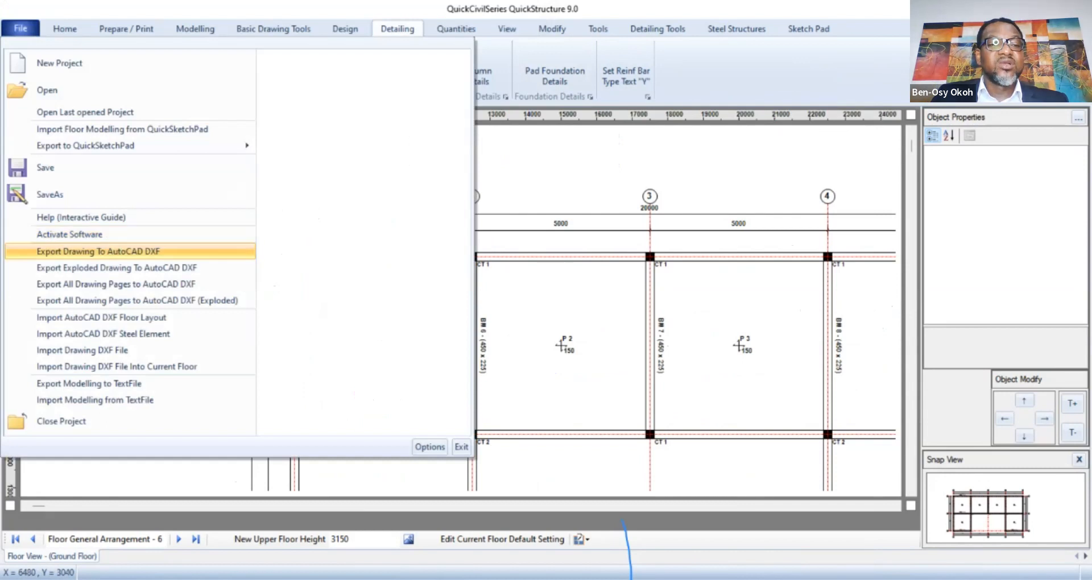
left_click(98, 252)
left_click(426, 317)
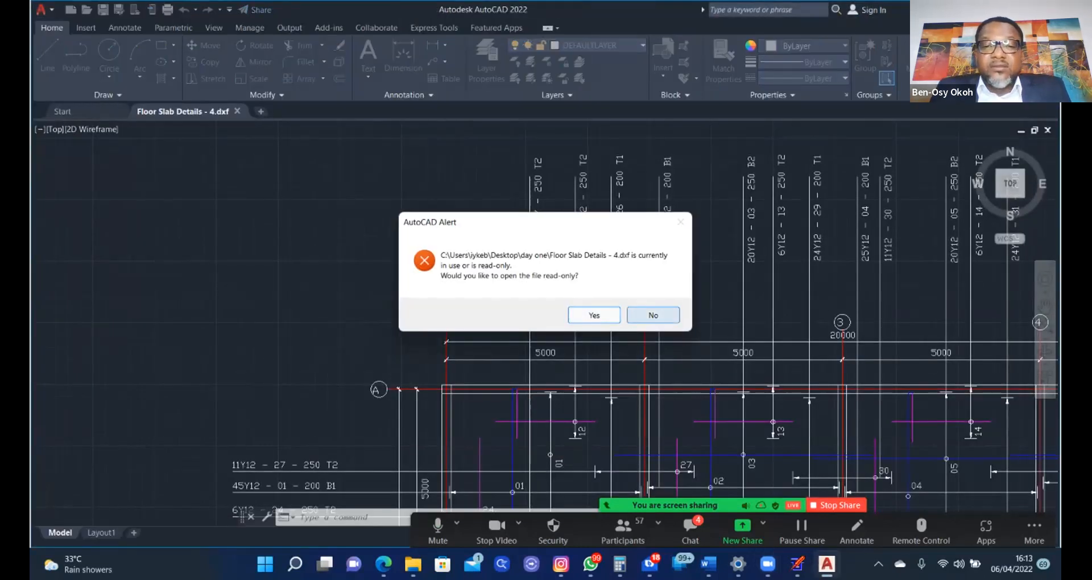
In AutoCAD, decline opening a read-only copy and examine the slab reinforcement, labels and dimensions in Floor Slab Details - 4.dxf.
left_click(653, 315)
scroll(535, 259, "down", 4)
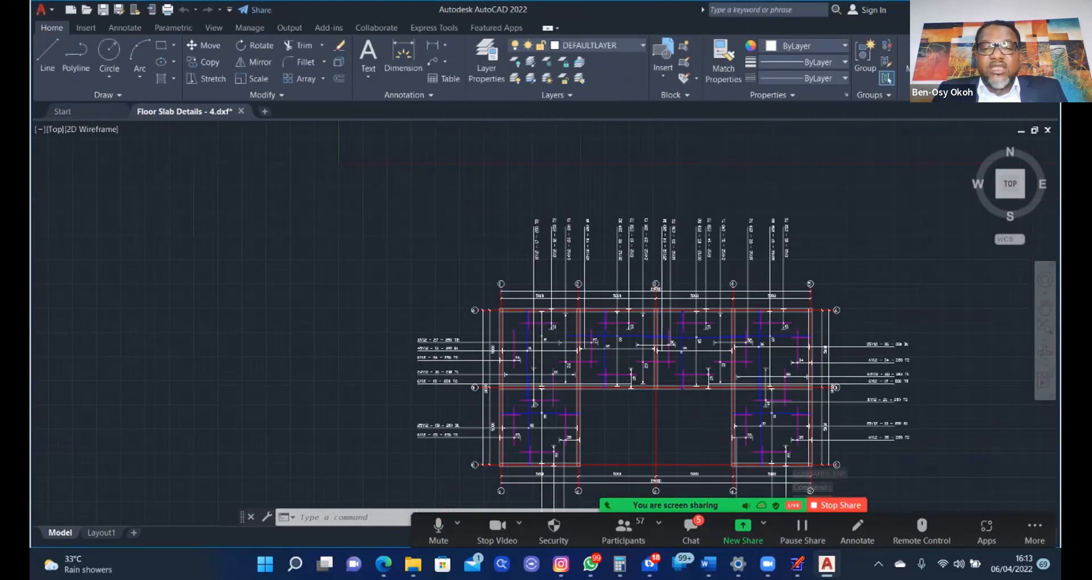
scroll(531, 259, "down", 2)
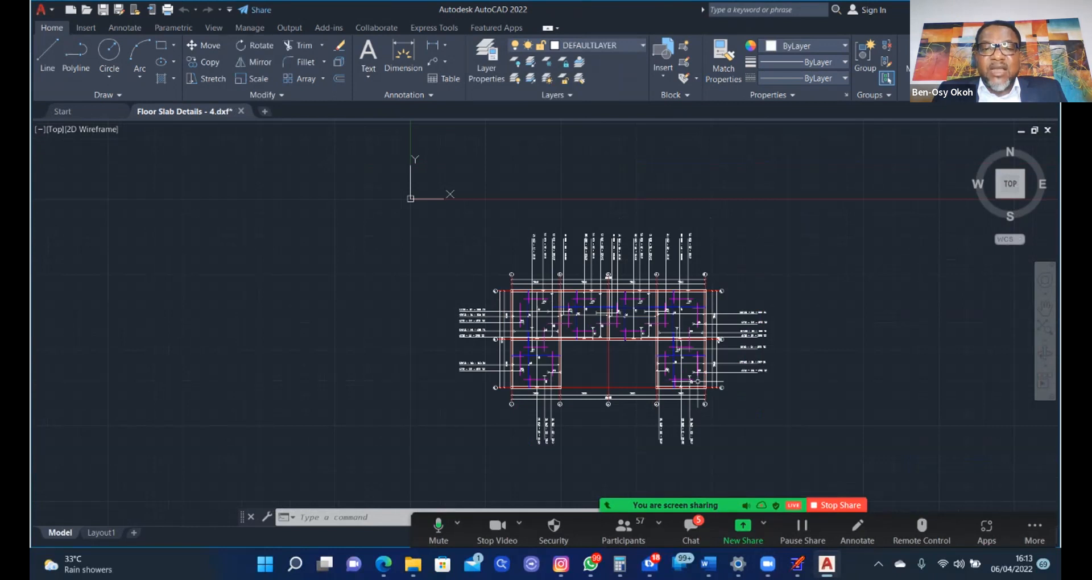
scroll(614, 307, "up", 3)
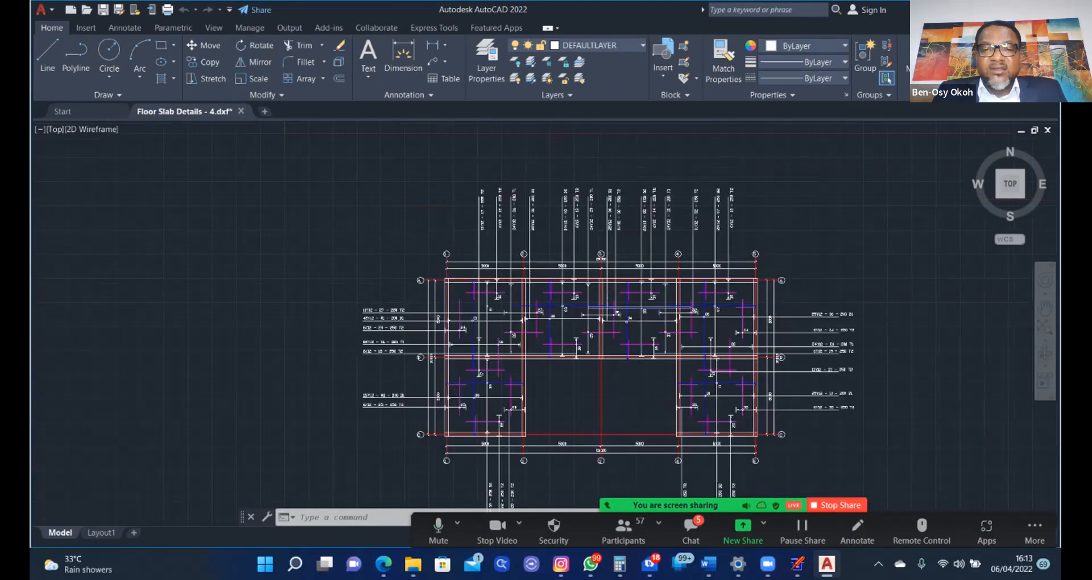
scroll(609, 305, "up", 7)
scroll(548, 286, "down", 8)
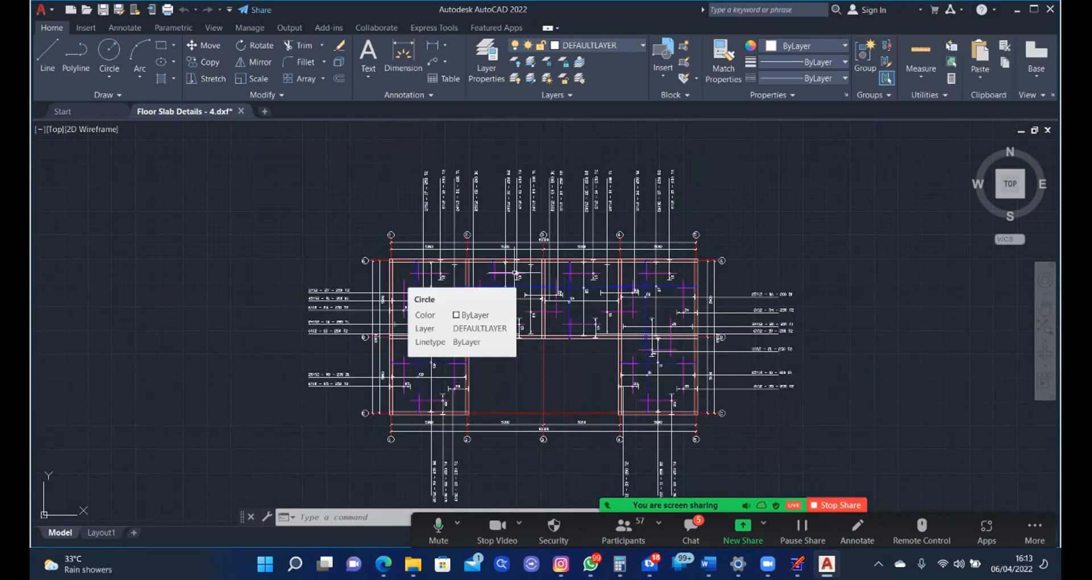
scroll(521, 263, "up", 8)
scroll(520, 262, "down", 12)
scroll(517, 262, "up", 8)
scroll(516, 266, "down", 5)
scroll(515, 263, "up", 10)
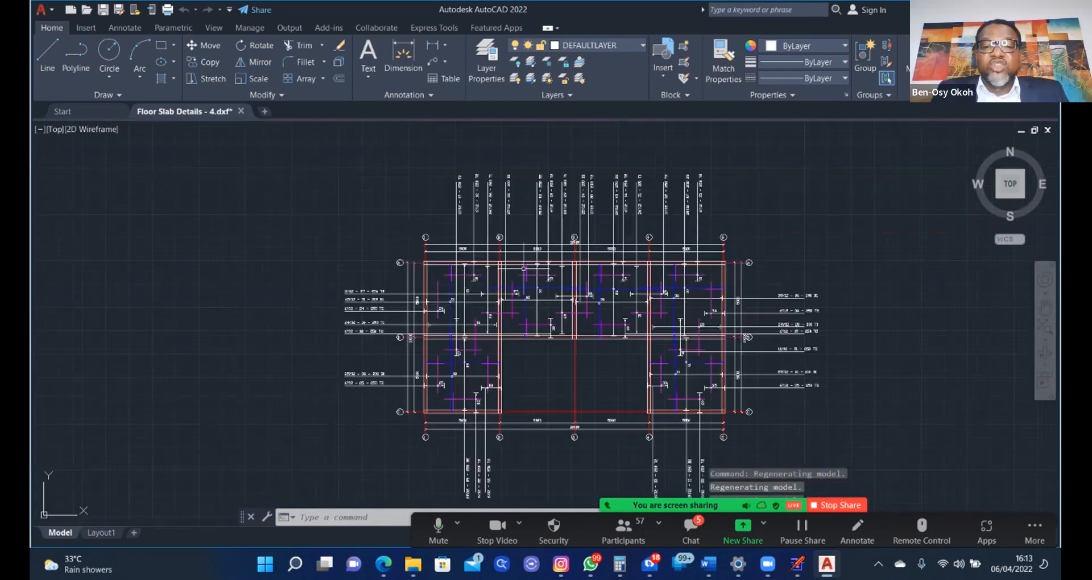
scroll(517, 263, "down", 8)
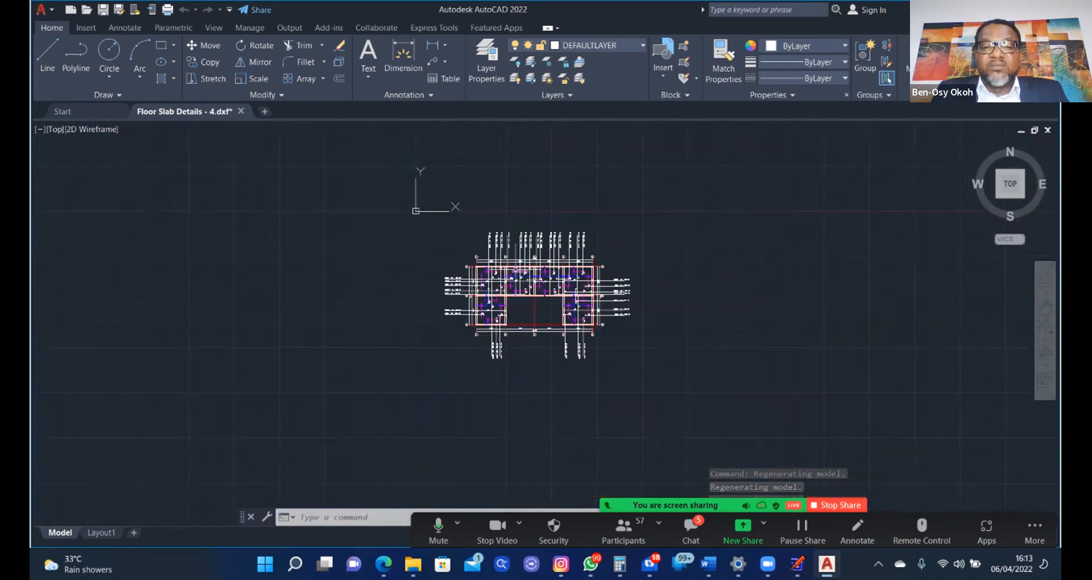
scroll(518, 267, "up", 6)
scroll(515, 267, "down", 5)
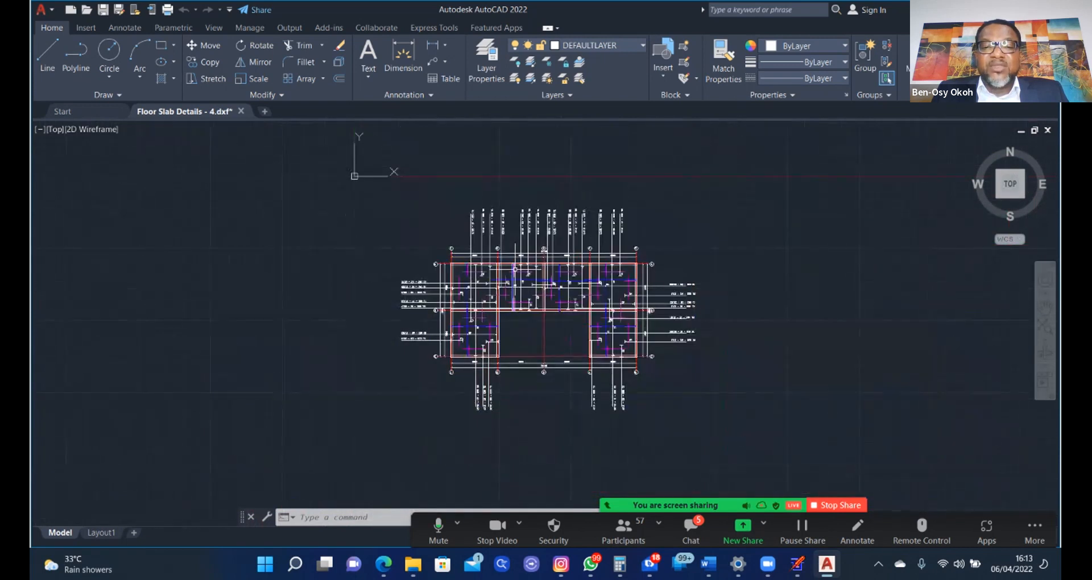
Open Floor Beam Details - 5 from the "day one" folder in AutoCAD.
scroll(518, 269, "up", 3)
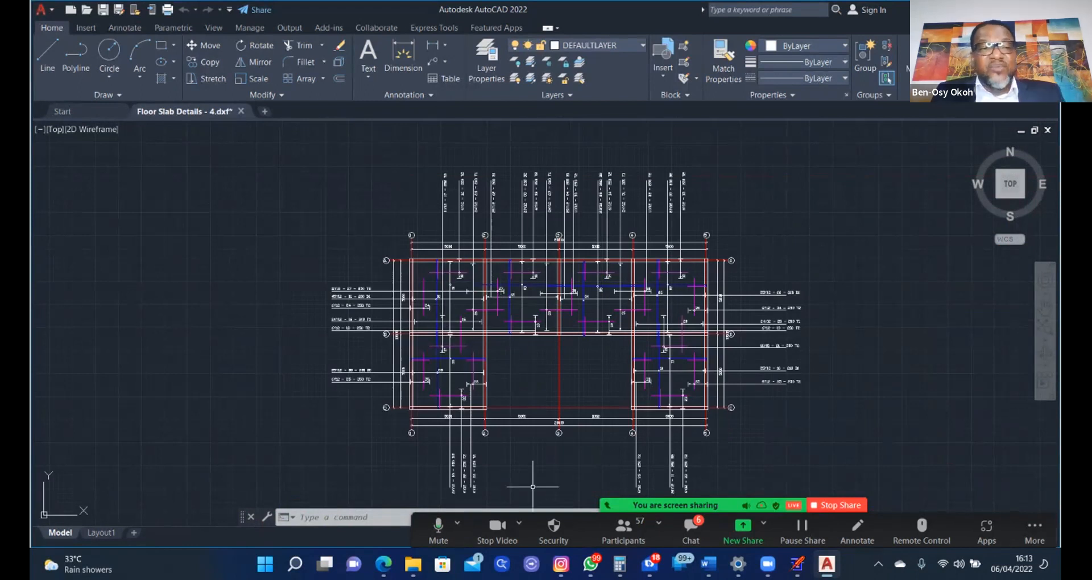
mouse_move(413, 564)
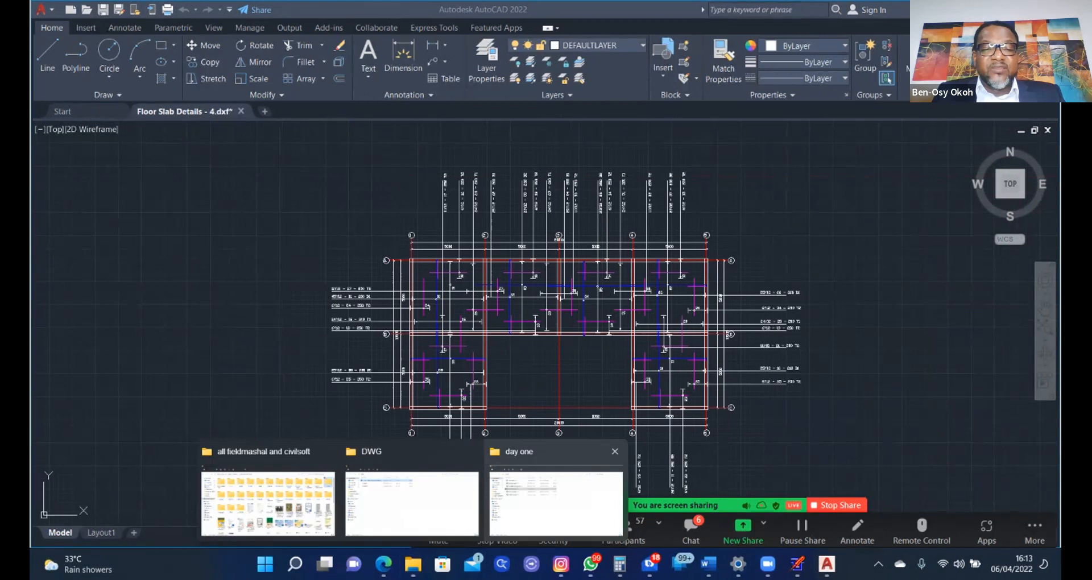
left_click(556, 492)
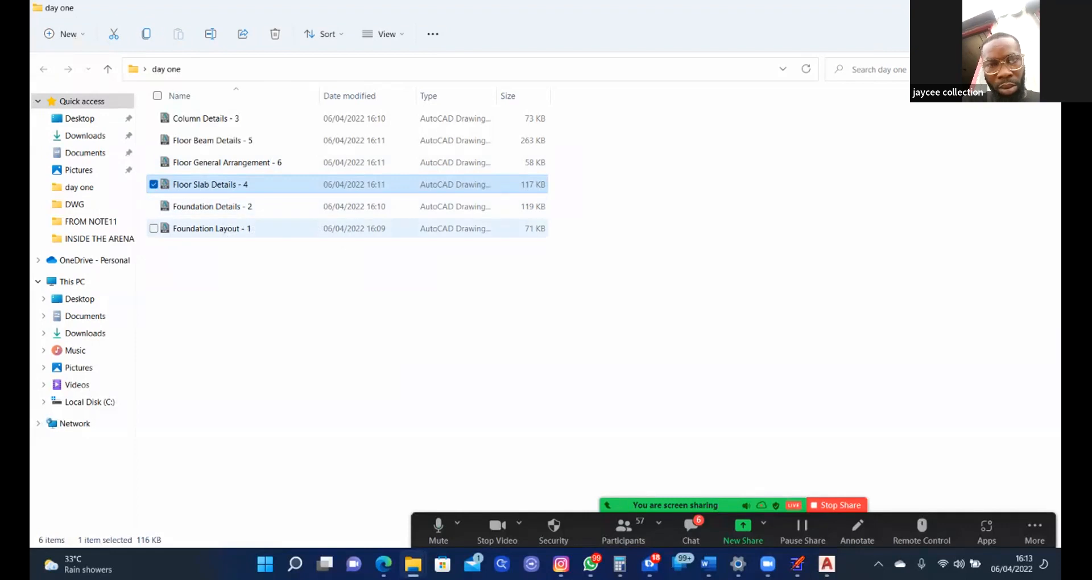
double_click(206, 141)
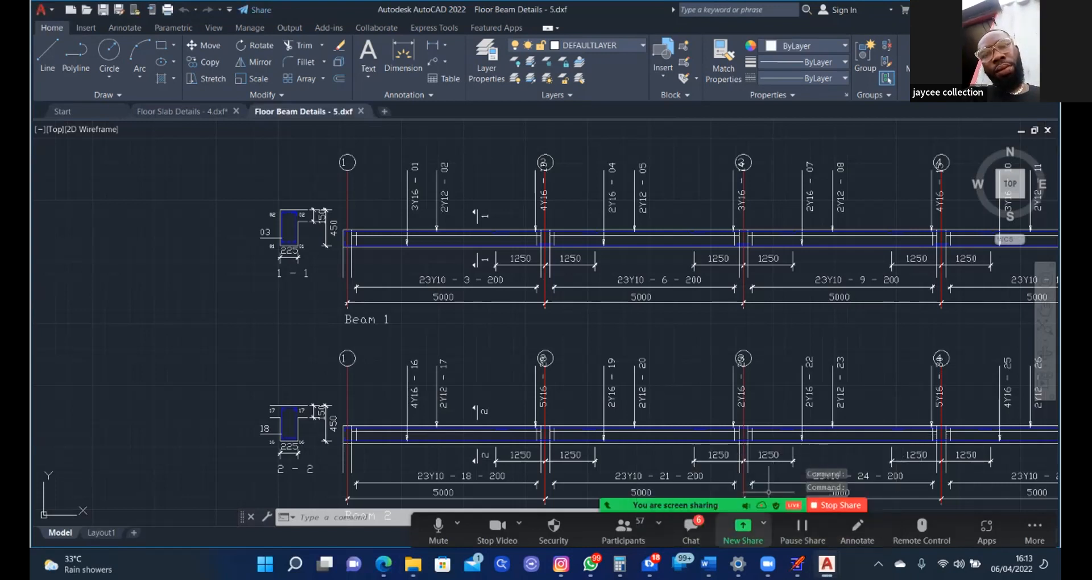
Share the QuickStructure window in the meeting and view the Floor General Arrangement - 6 drawing through to gridline 5.
left_click(745, 530)
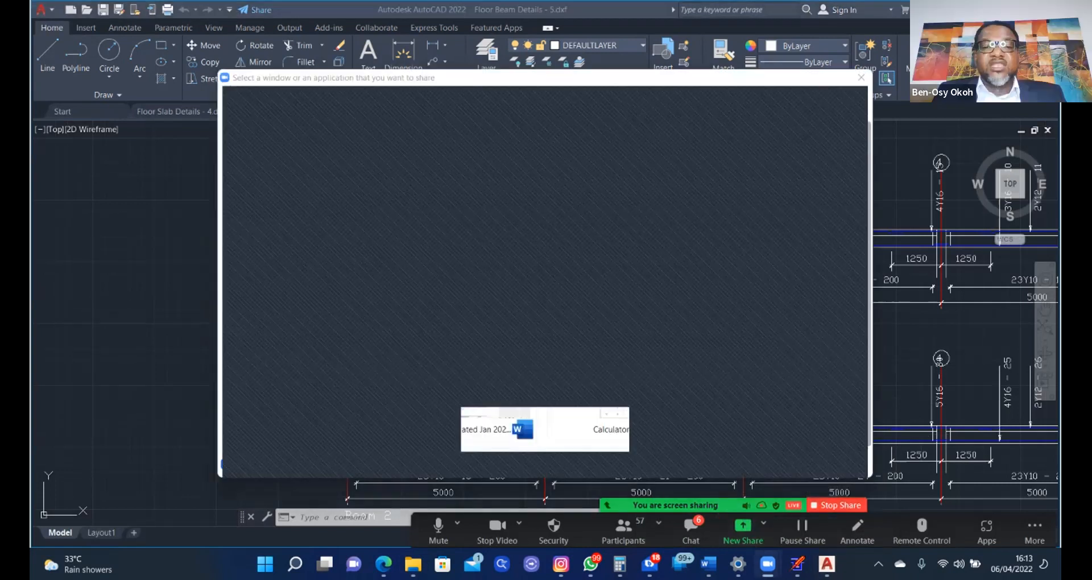
double_click(599, 281)
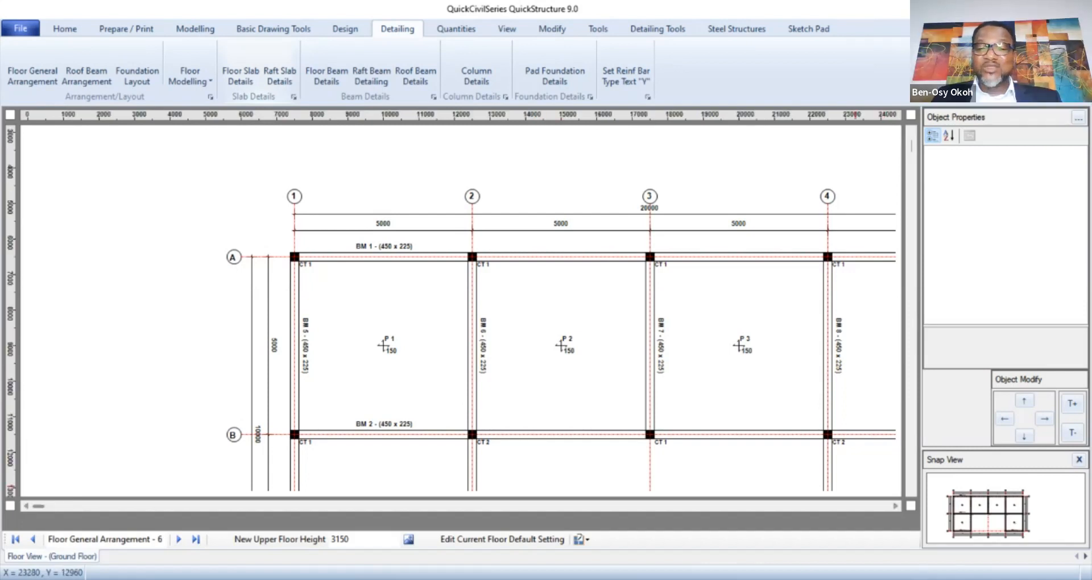
left_click(895, 506)
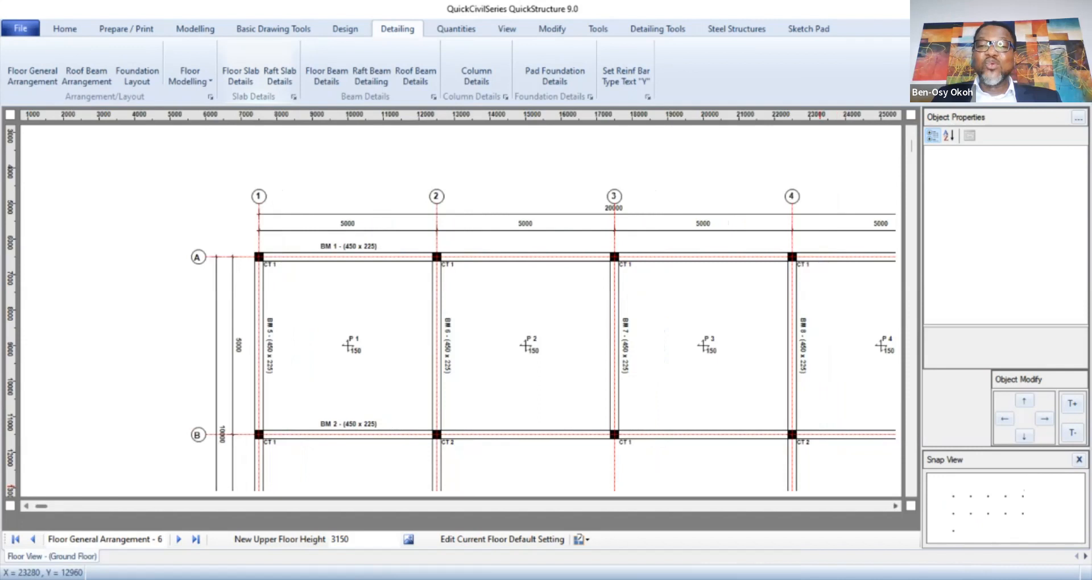
left_click(896, 507)
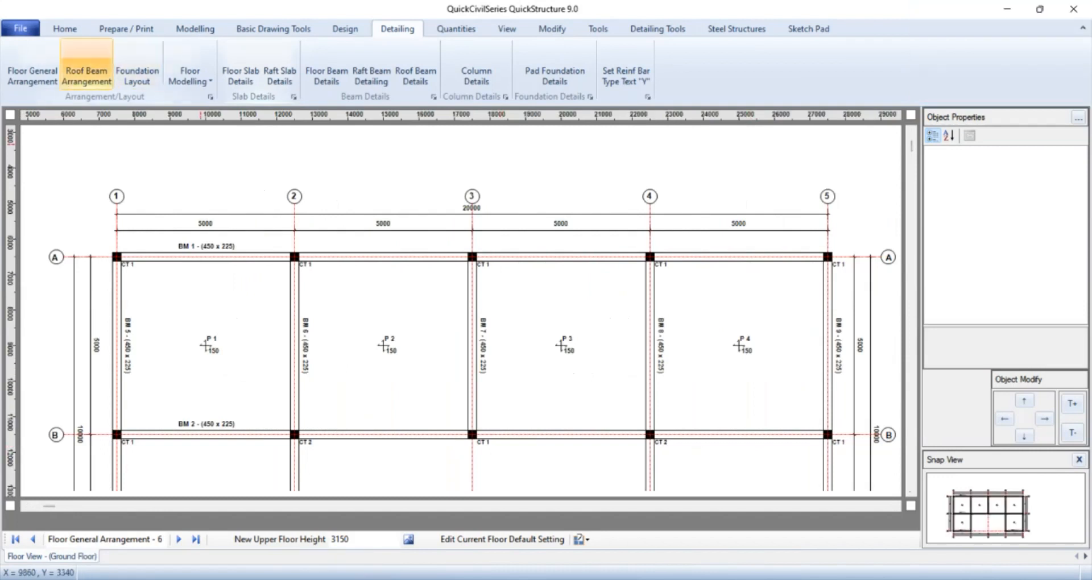
Start a new QuickStructure project, accept the offer to change the default settings, and apply the existing floor values.
left_click(20, 28)
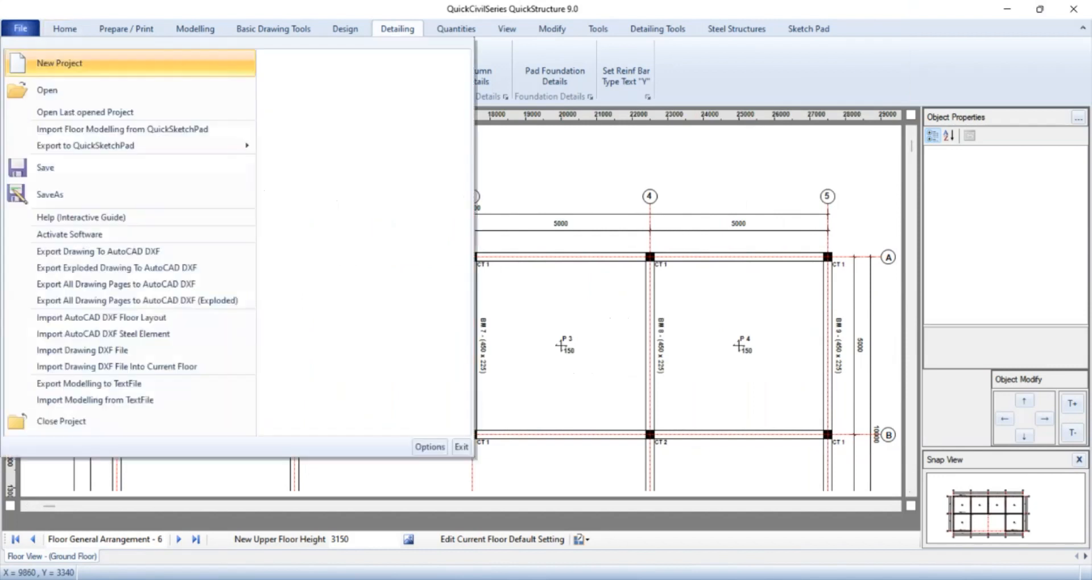
left_click(60, 63)
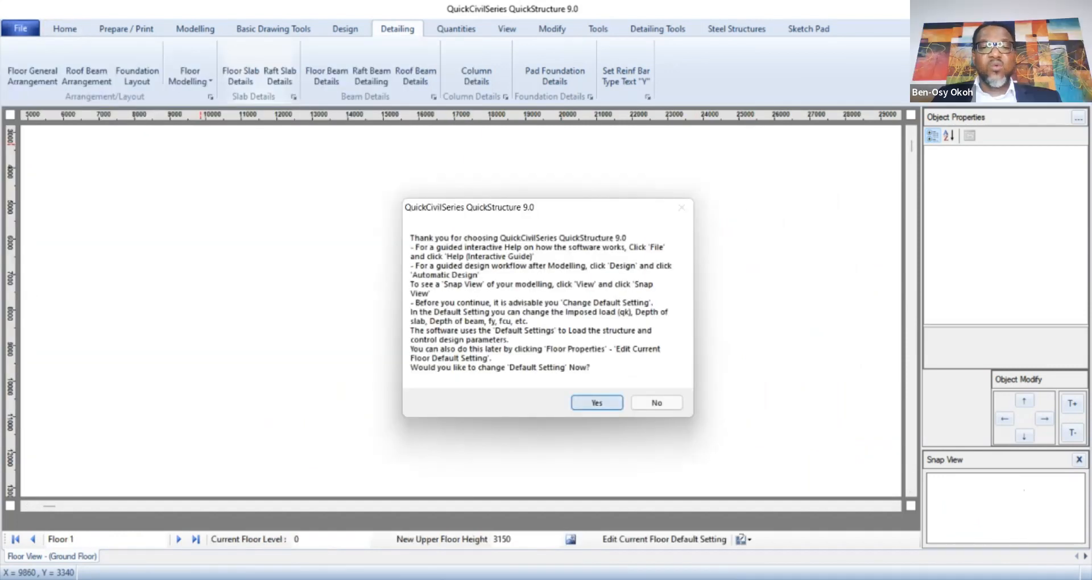
key("Return")
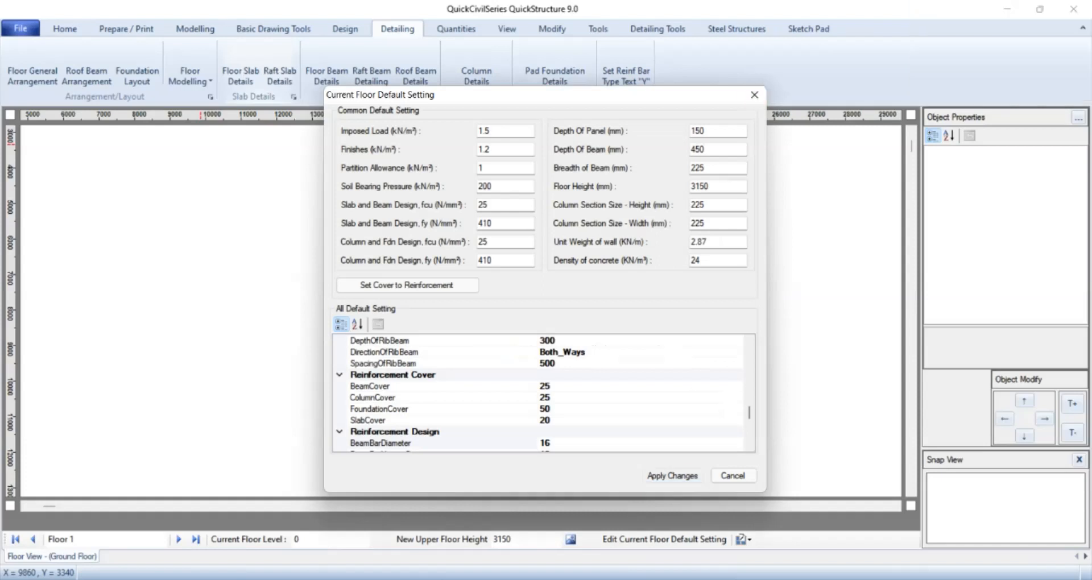
left_click(674, 477)
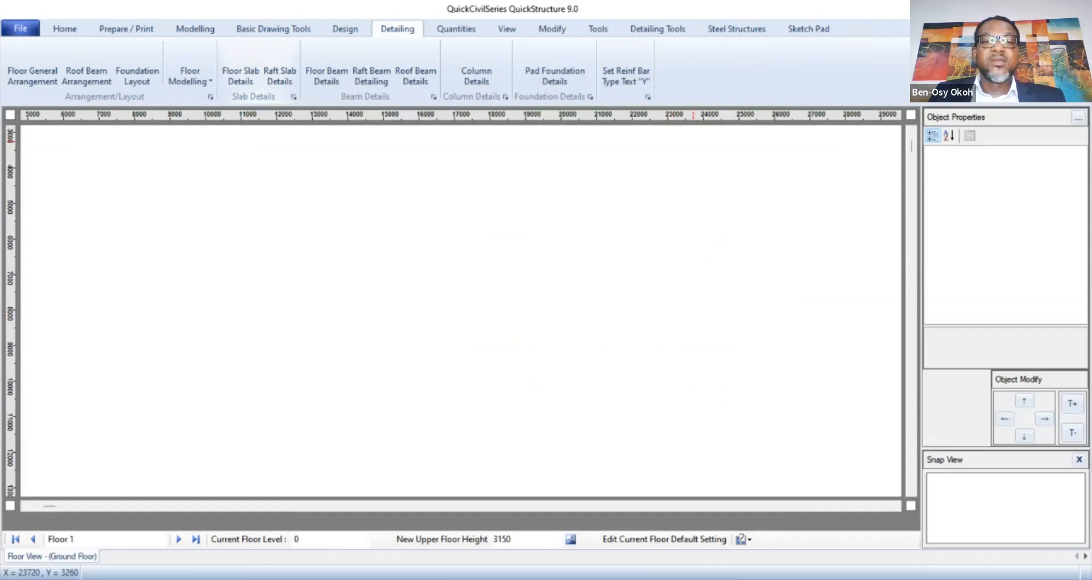
left_click(598, 29)
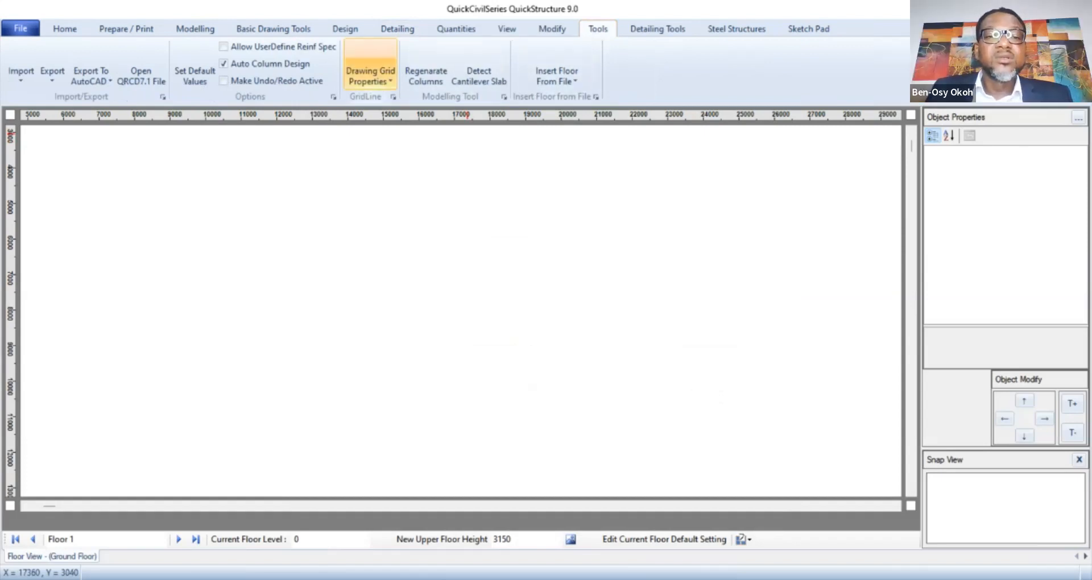
left_click(370, 76)
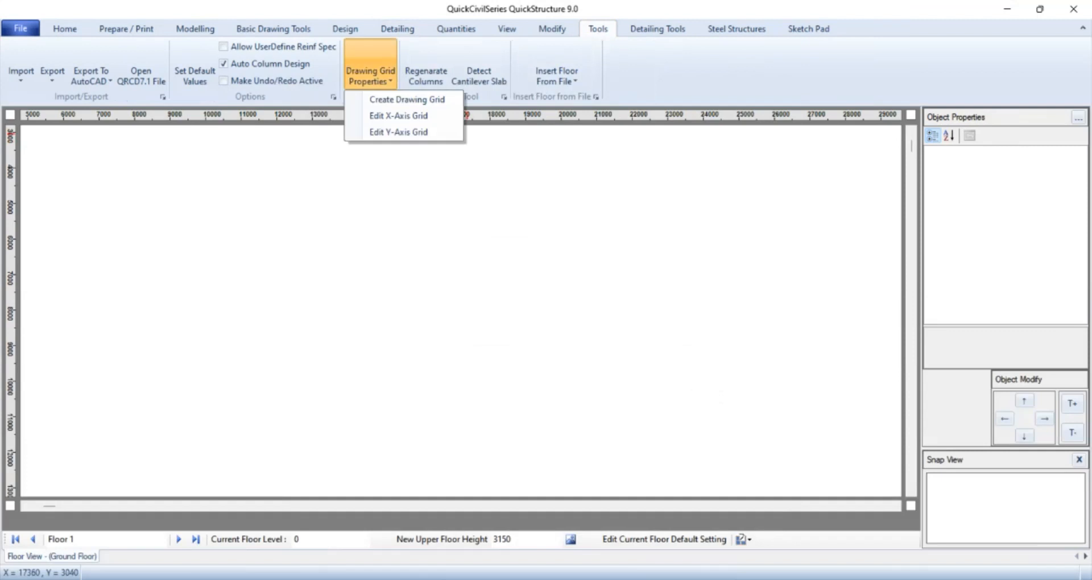
left_click(557, 76)
left_click(658, 28)
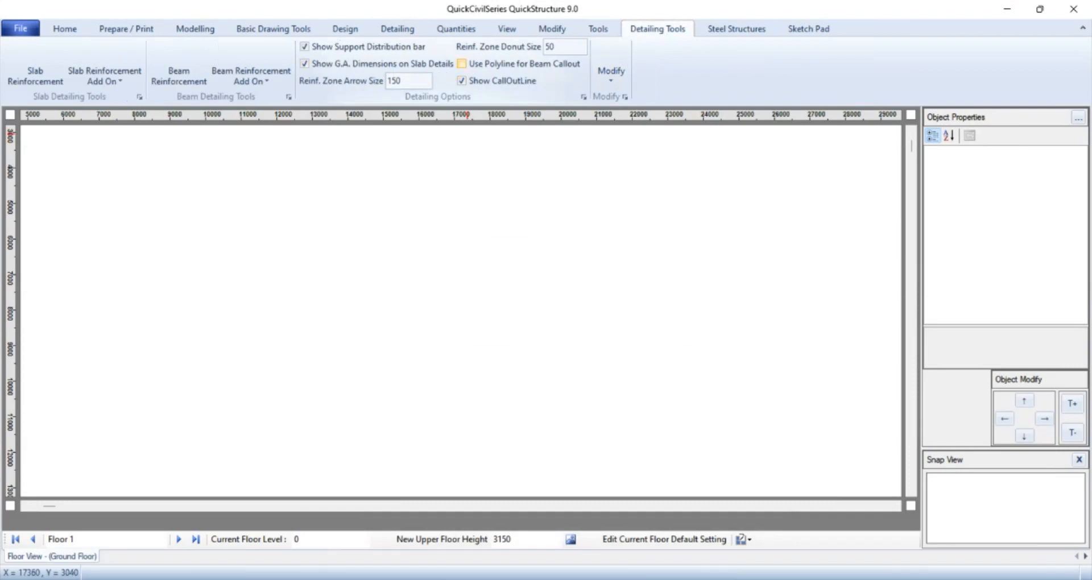
left_click(462, 63)
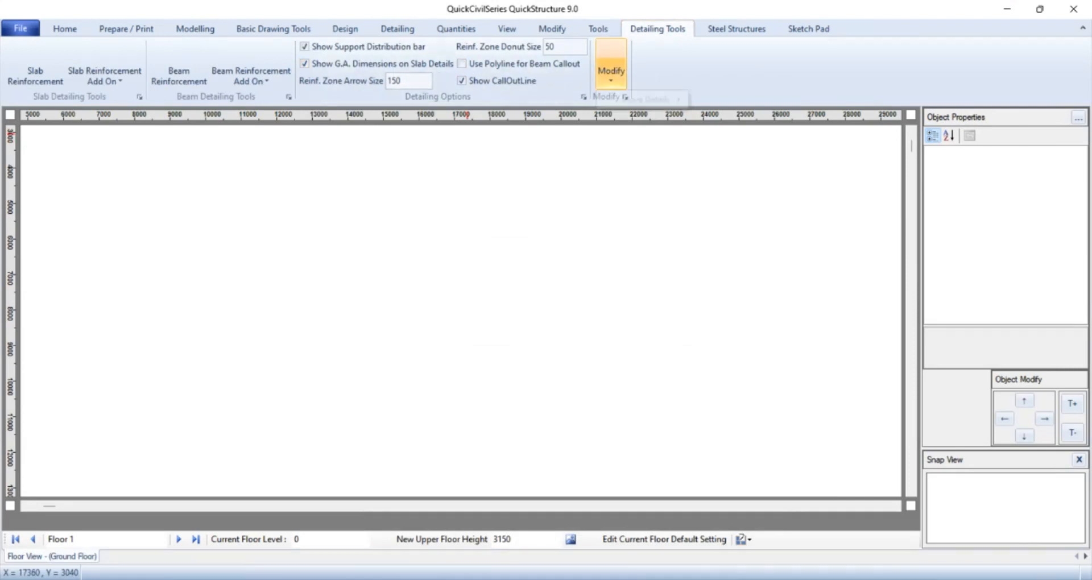
left_click(737, 28)
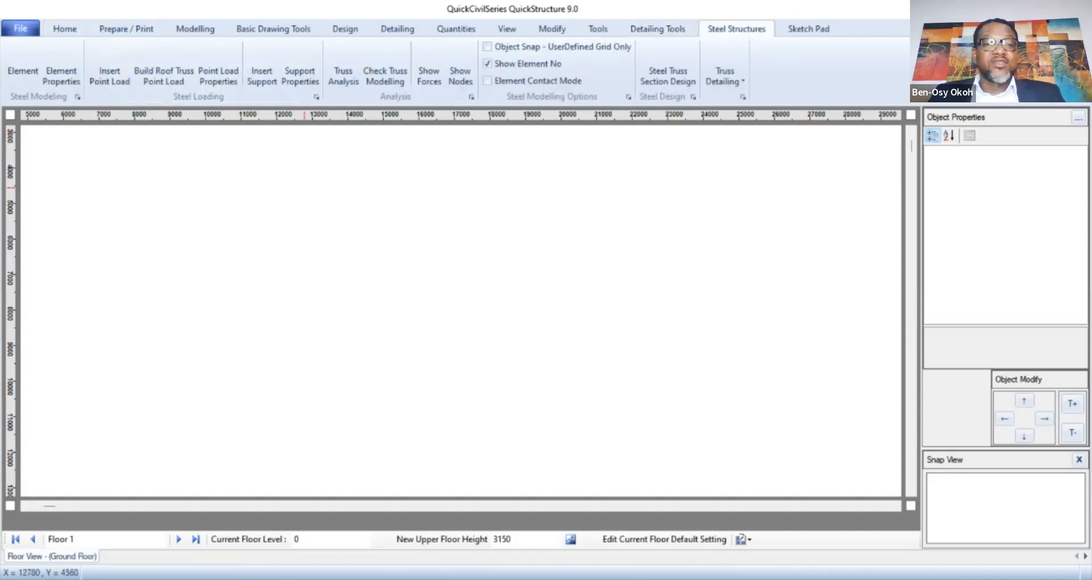
left_click(23, 70)
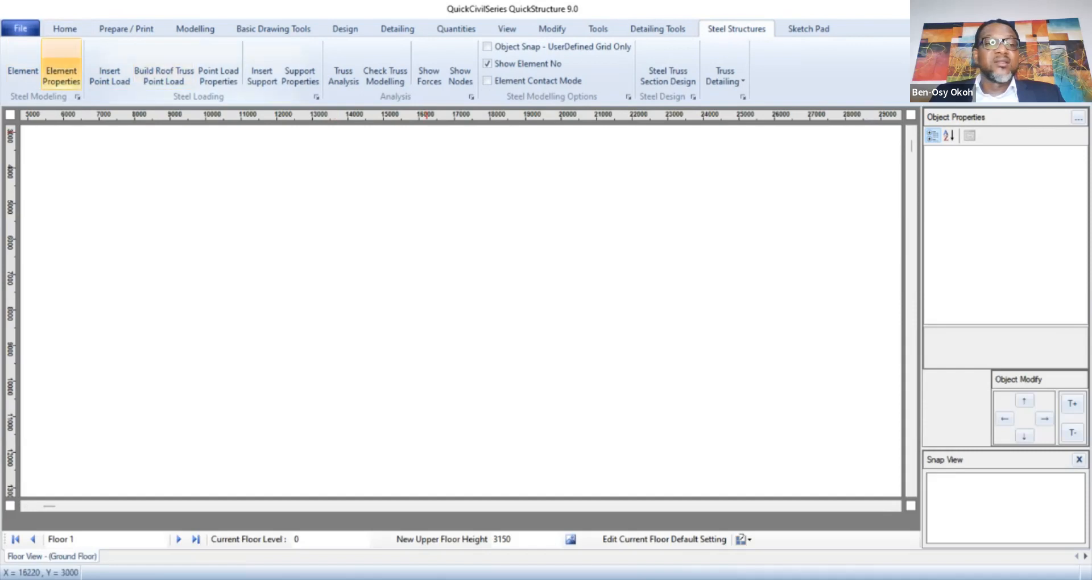
Start another new project without changing the default settings, and close the program, accepting the offer to save.
left_click(20, 29)
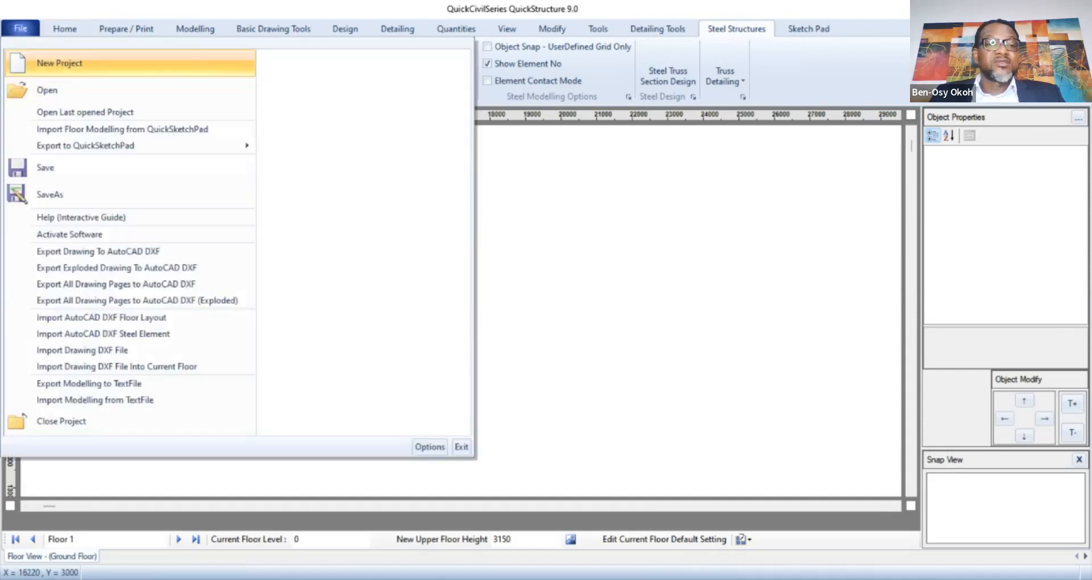
left_click(61, 64)
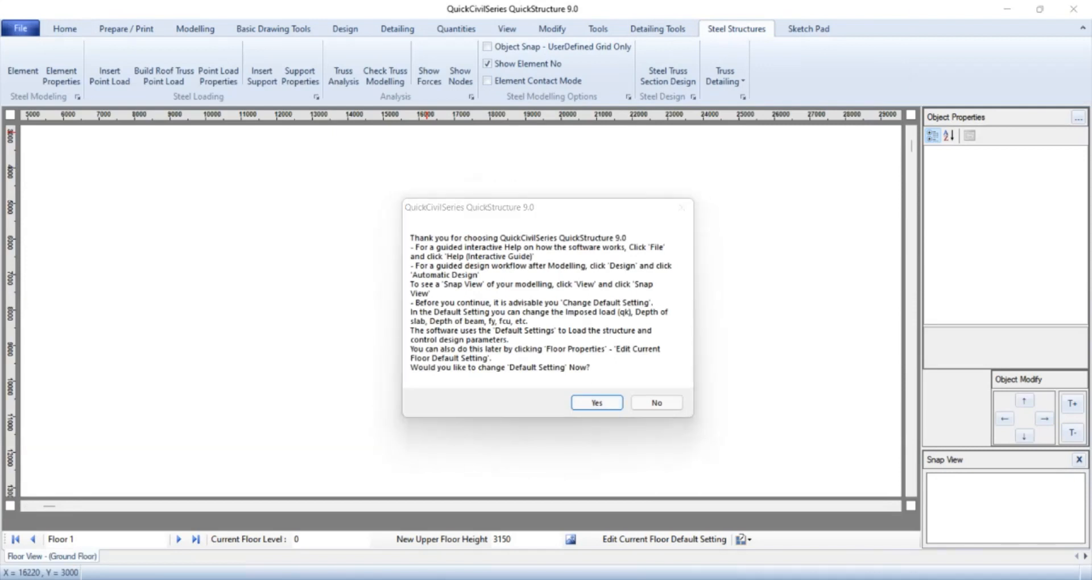
left_click(657, 403)
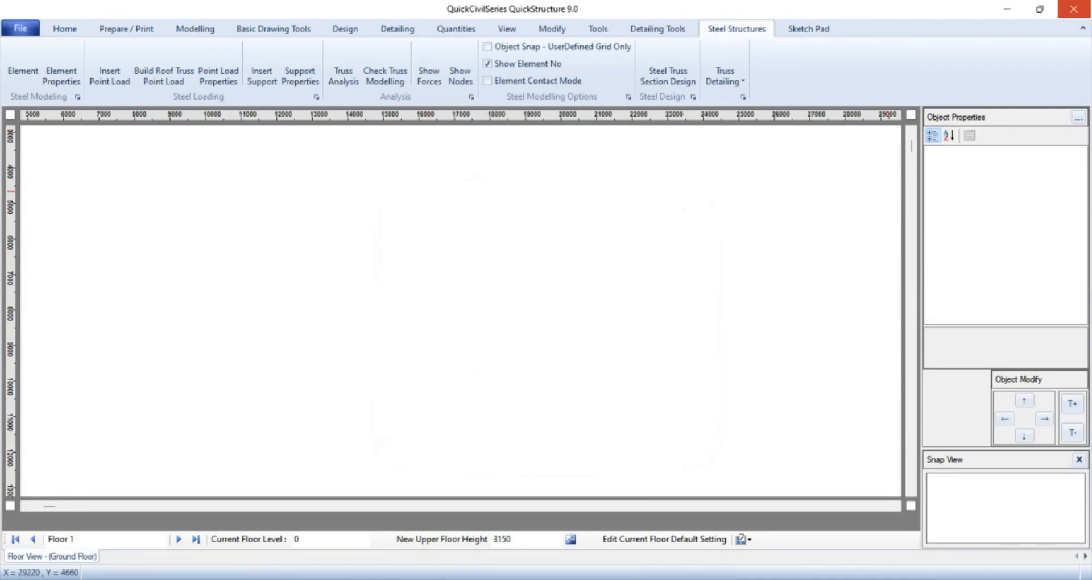
left_click(1074, 9)
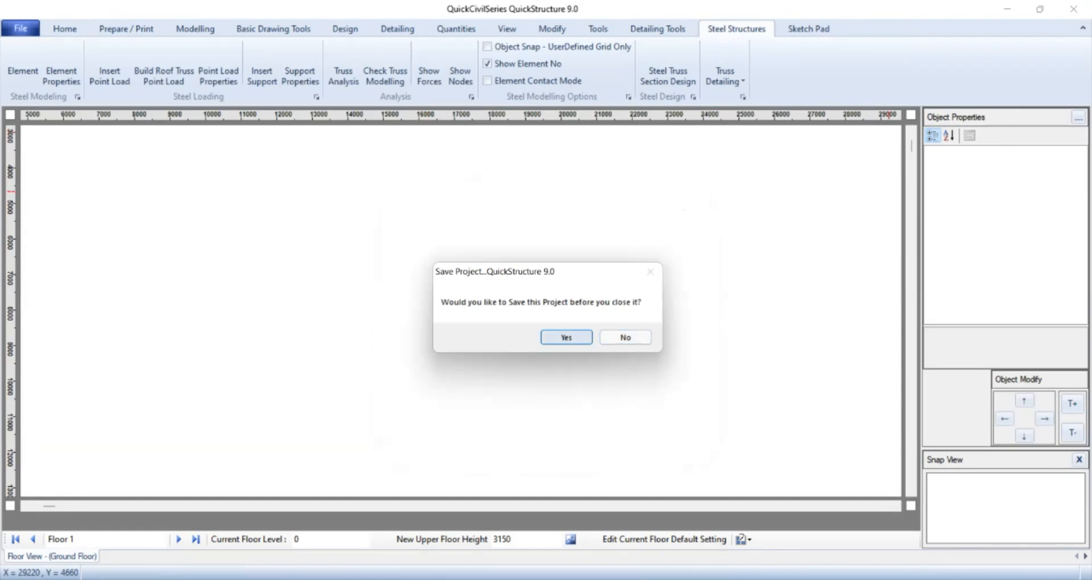
key("Return")
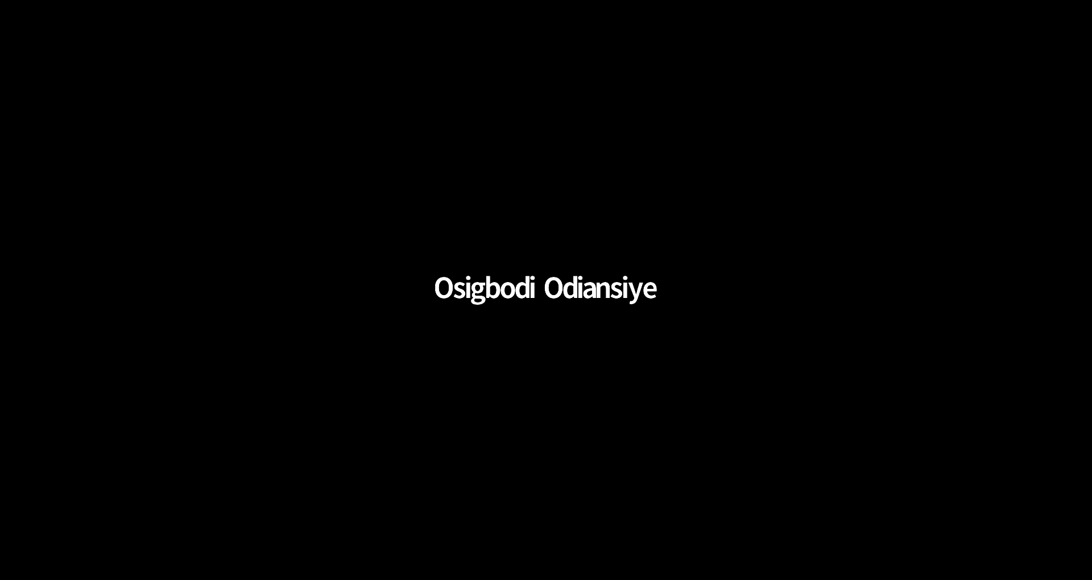
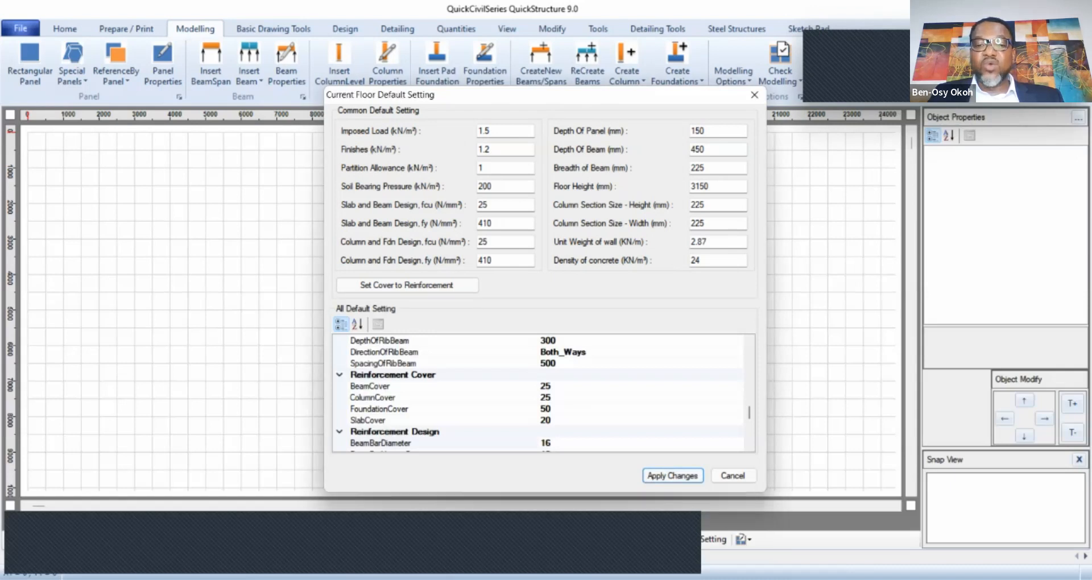
Apply the floor default settings and draw a rectangular slab panel about 4500 mm wide and 5000 mm high, starting at X 3000, Y 2000.
left_click(673, 476)
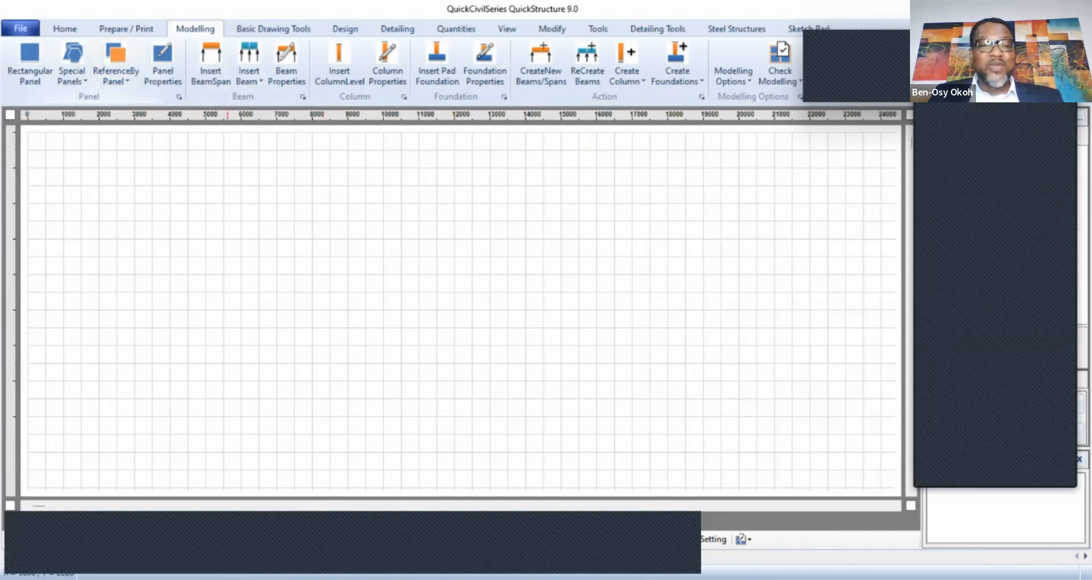
left_click(29, 64)
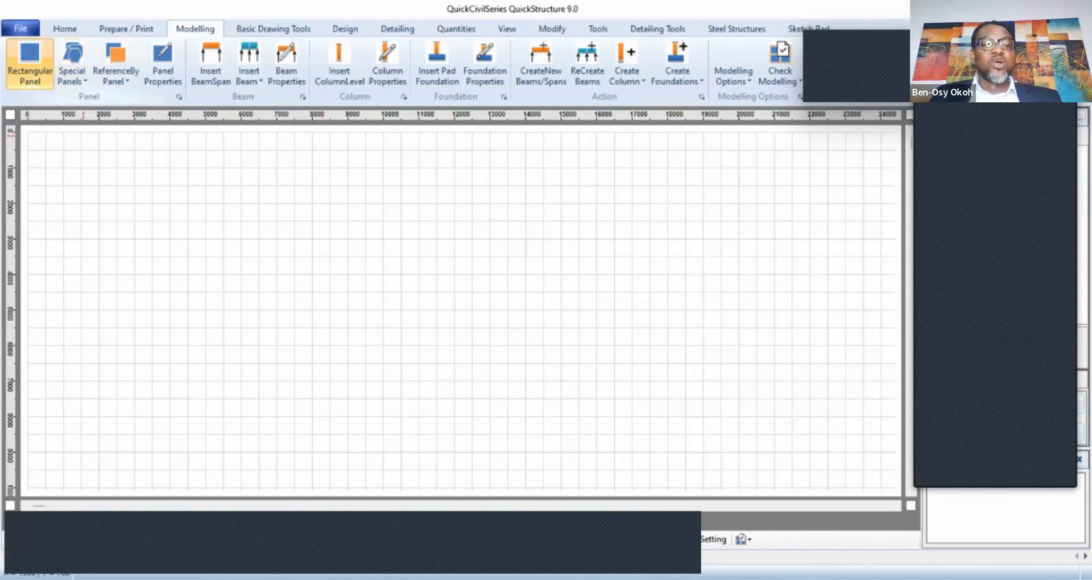
left_click_drag(137, 204, 295, 381)
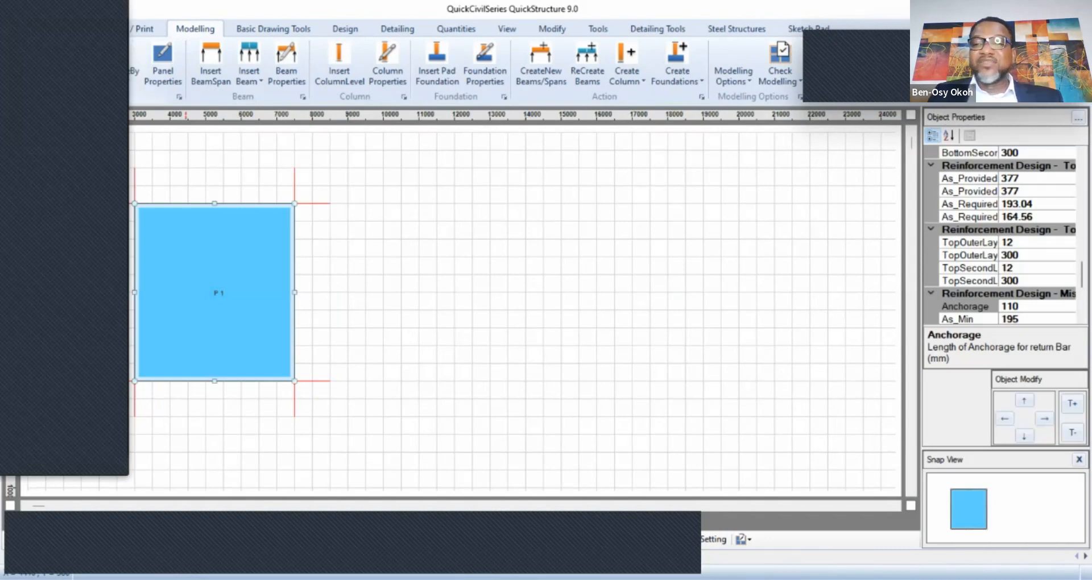
Set the height of slab panel P 1 to 6000 mm.
scroll(1006, 237, "up", 10)
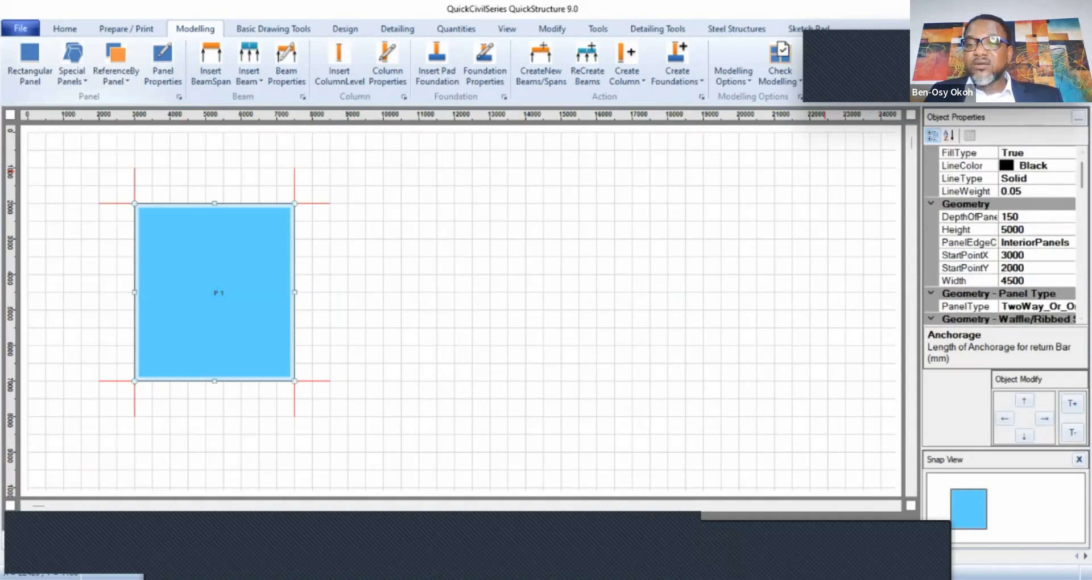
scroll(1012, 307, "up", 1)
left_click(1012, 306)
left_click(1025, 256)
left_click_drag(1025, 256, 1001, 255)
type("6000")
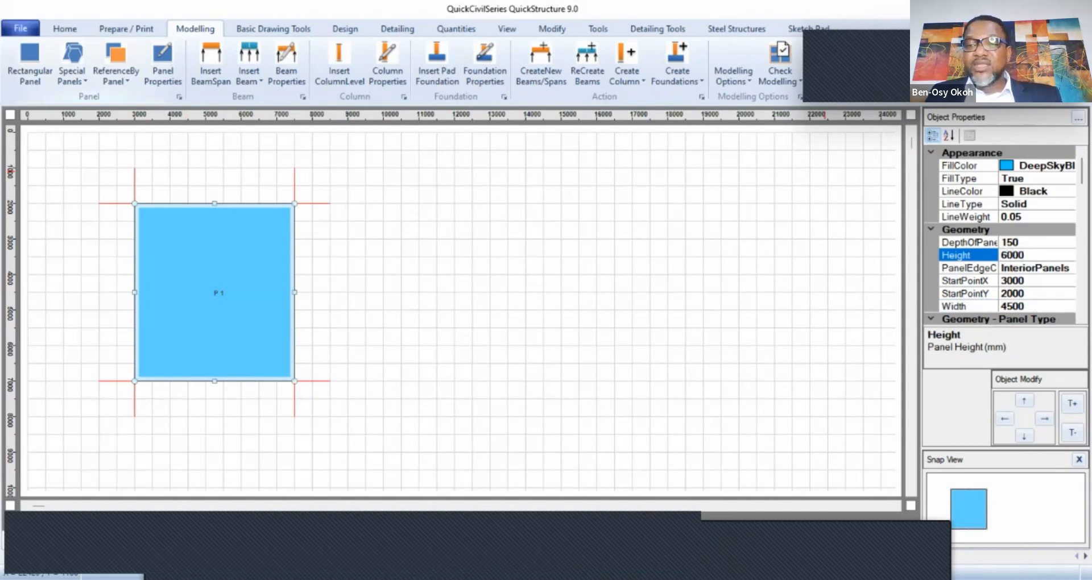
left_click(391, 230)
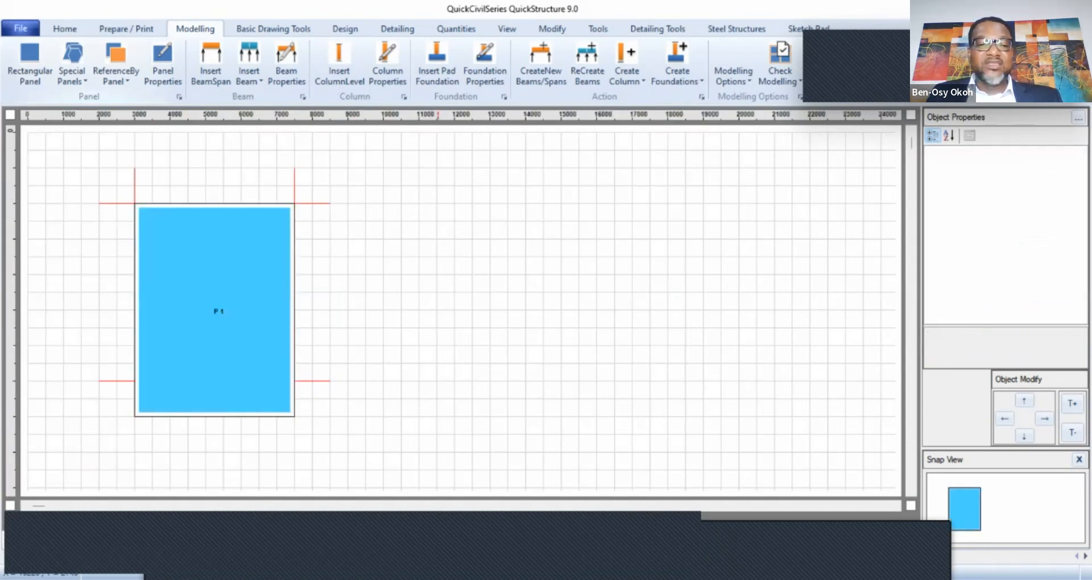
Copy slab panel P 1 to its bottom edge to add an identical panel directly below it.
left_click(228, 235)
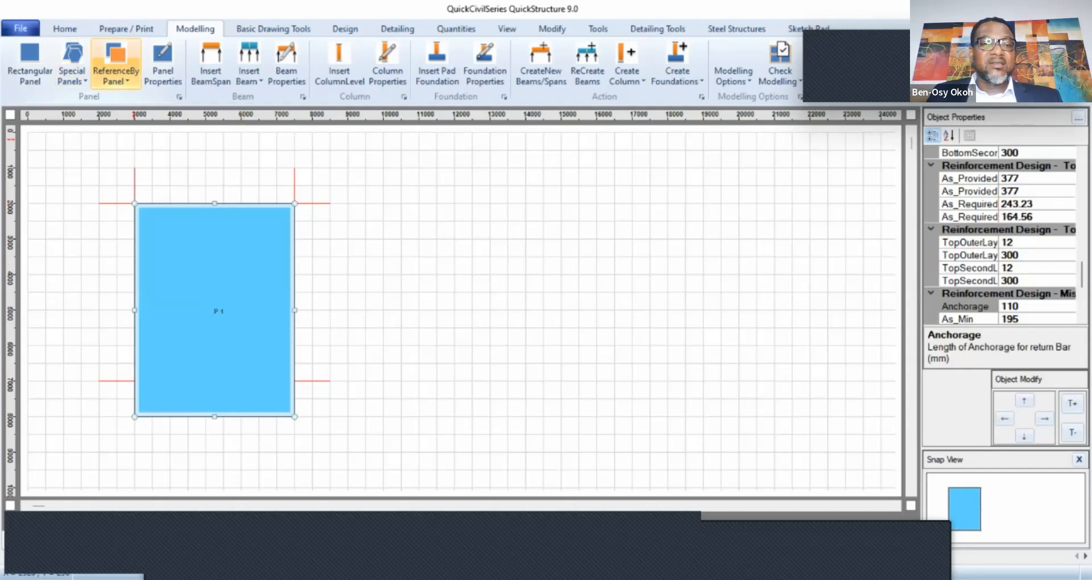
left_click(116, 74)
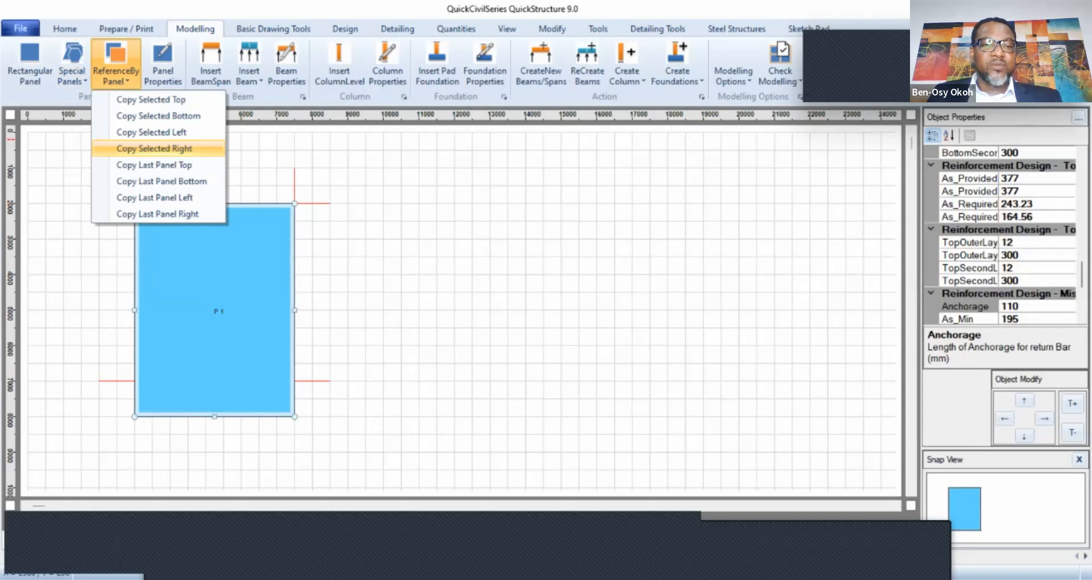
left_click(159, 115)
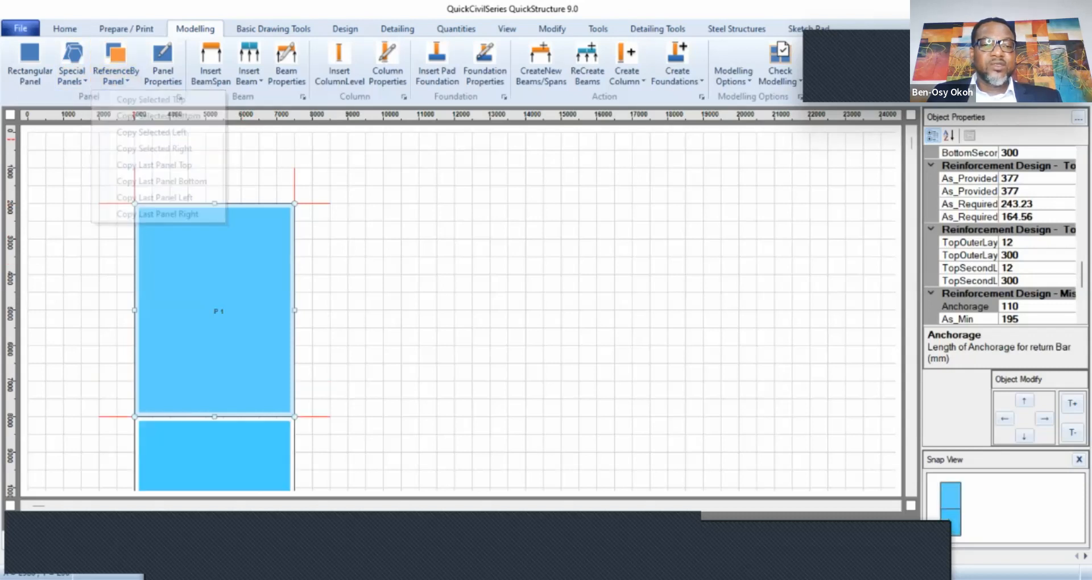
Set the floor view's drawing scale to 1:150 so both slab panels fit on the page.
left_click(507, 29)
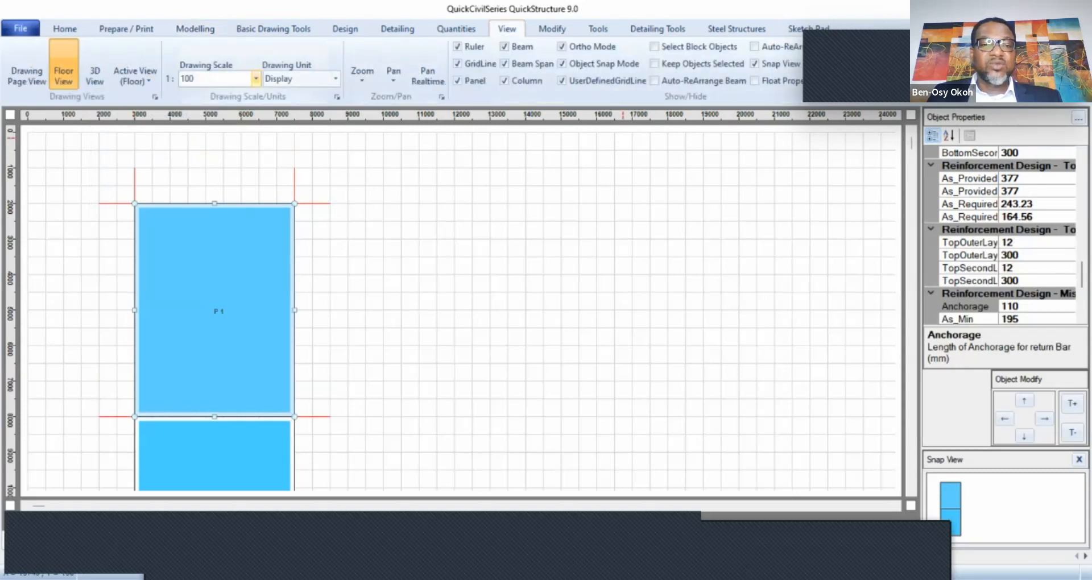
left_click(256, 79)
left_click(193, 195)
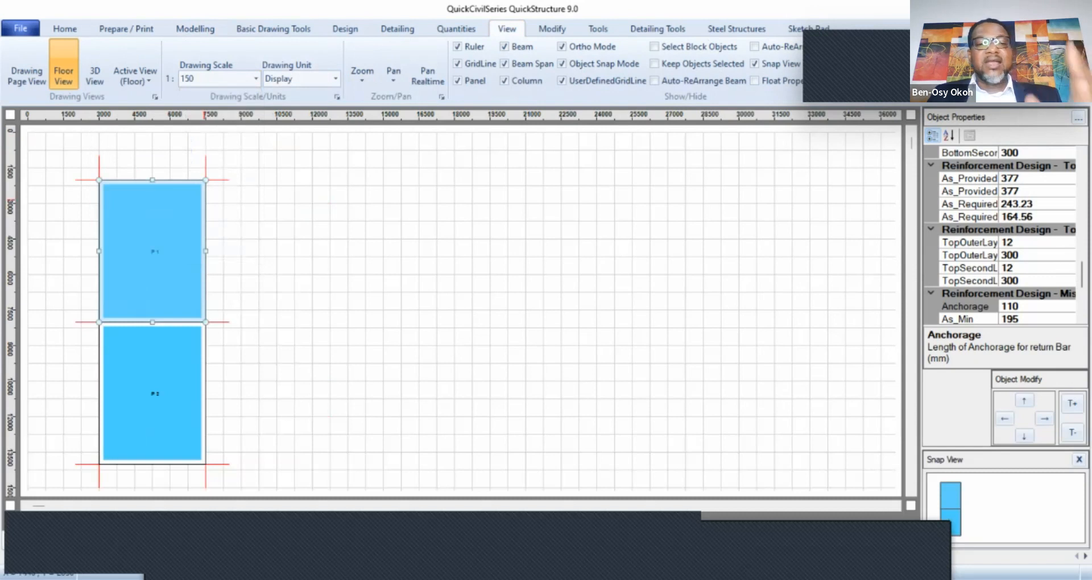
Copy slab panel P 1 to its right edge to add an identical panel directly beside it.
left_click(280, 264)
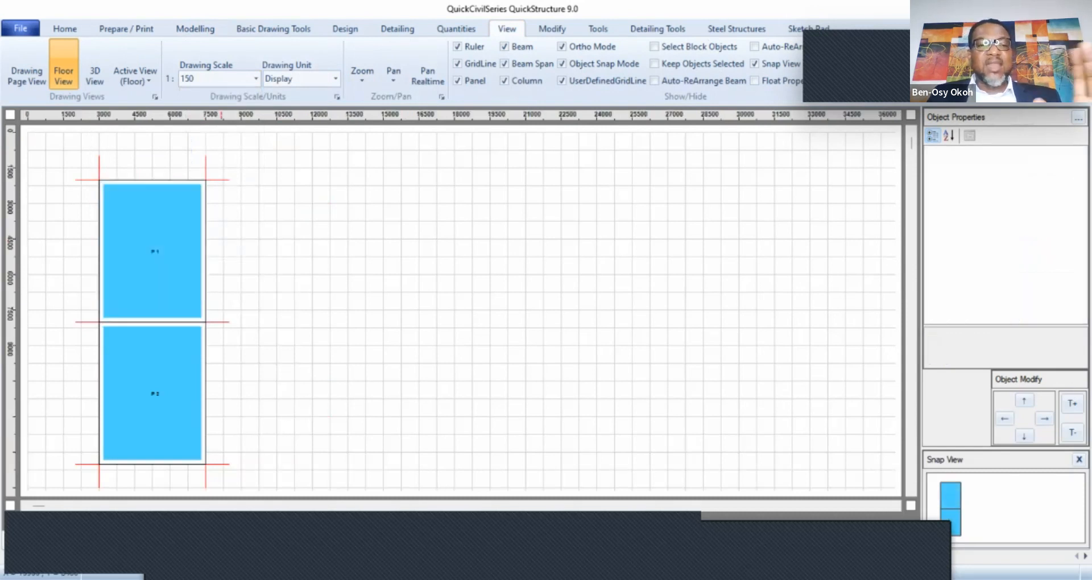
left_click(168, 239)
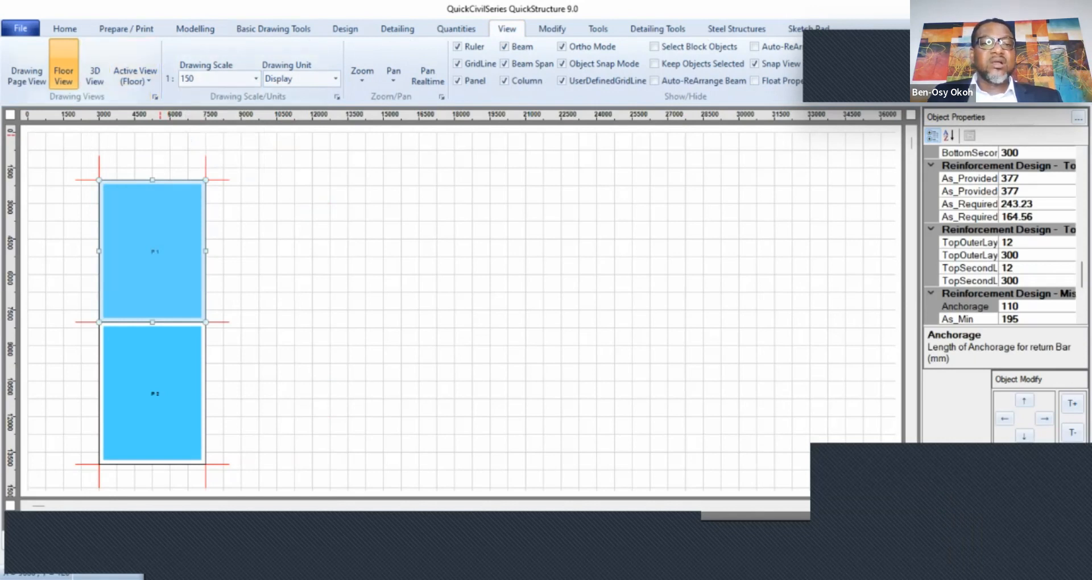
left_click(195, 28)
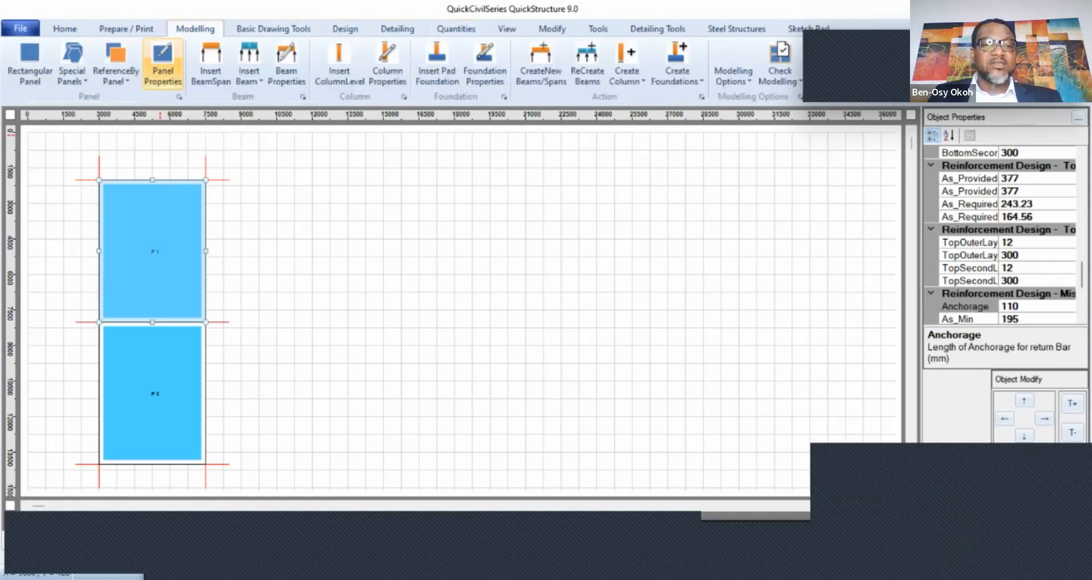
left_click(117, 73)
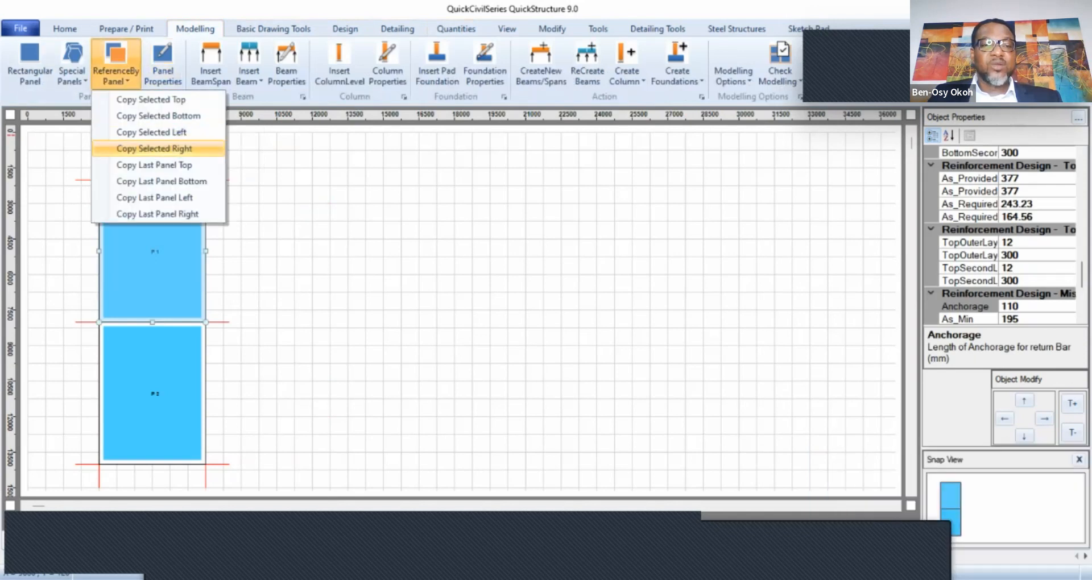
left_click(154, 148)
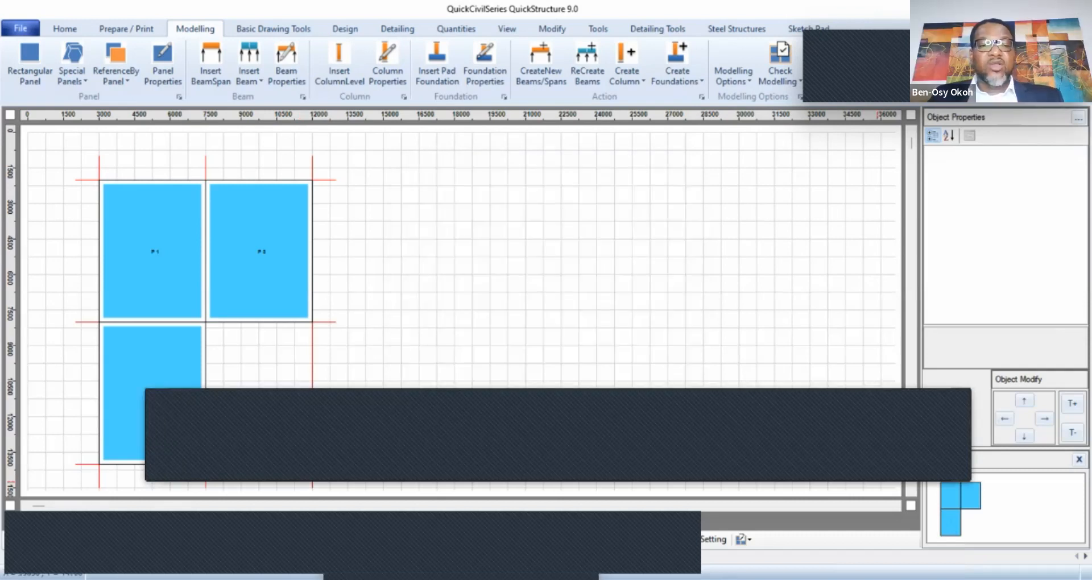
Compare the geometry properties of panels P 1 and P 3 and set the StartPointY of P 3 to 5000 mm.
left_click(278, 254)
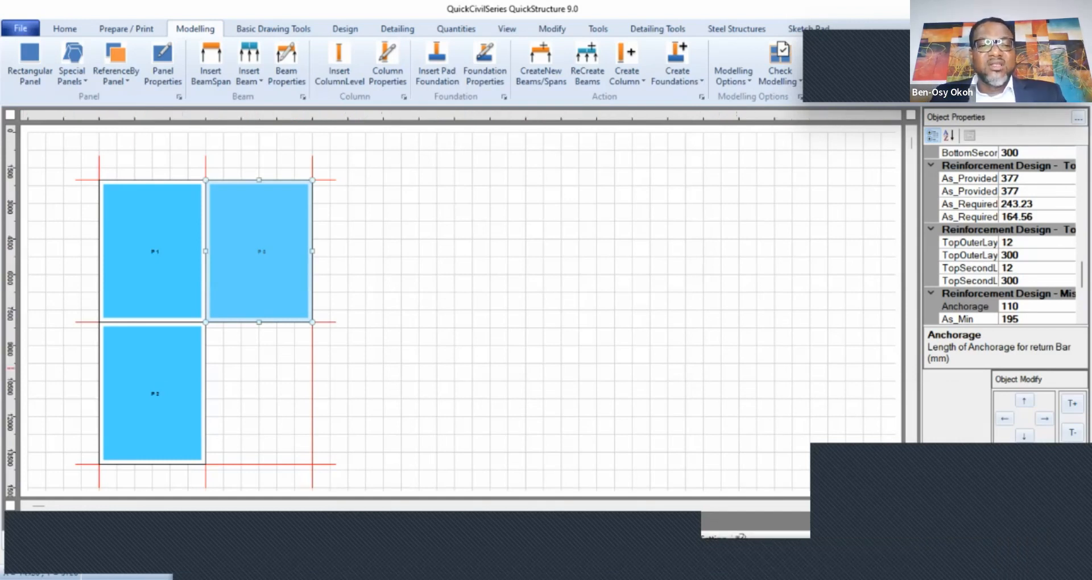
left_click(139, 217)
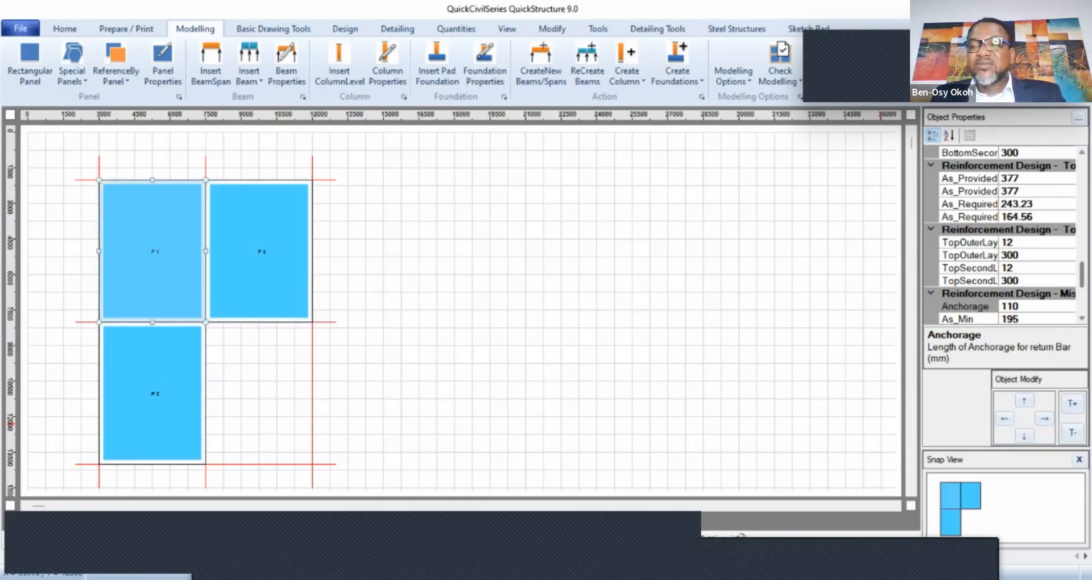
scroll(1001, 236, "up", 10)
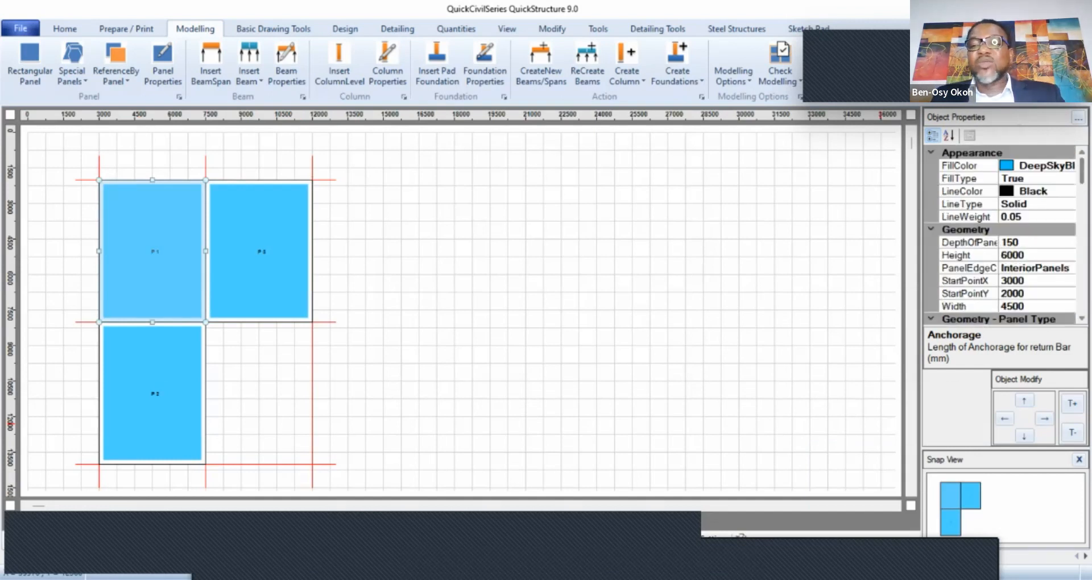
left_click(259, 230)
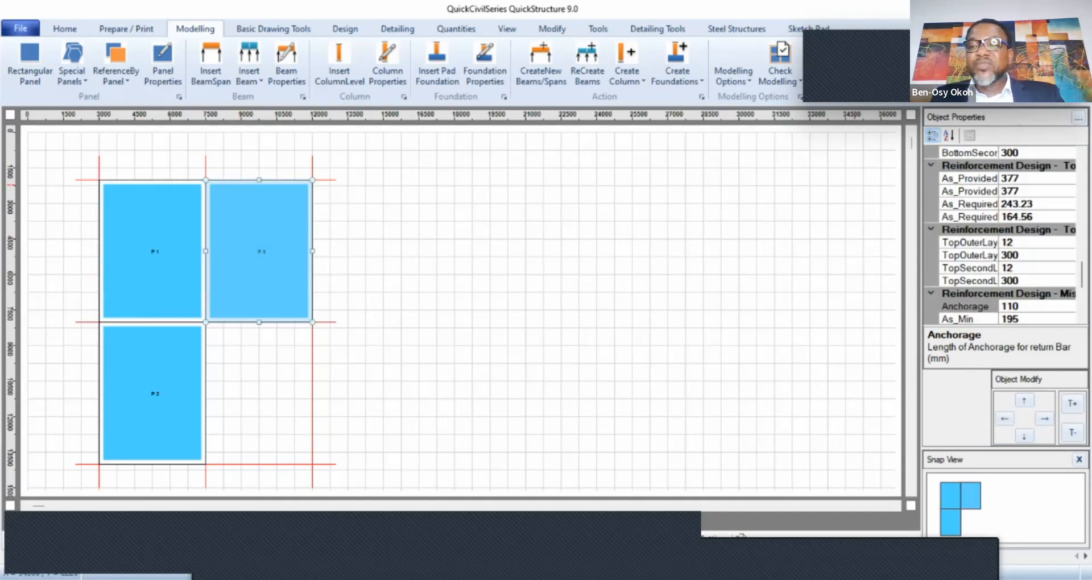
scroll(1005, 236, "up", 10)
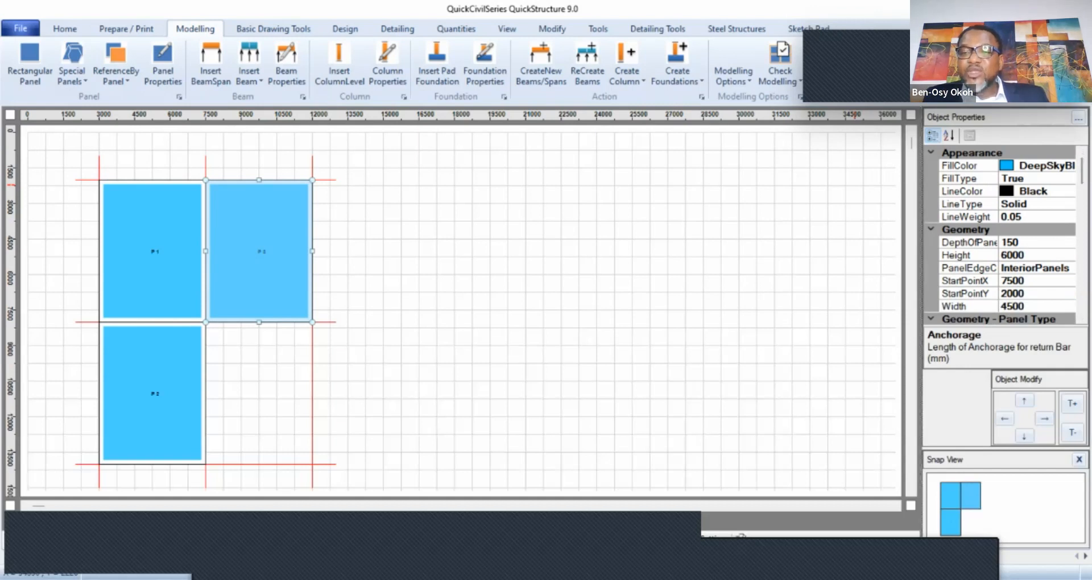
left_click_drag(919, 318, 879, 319)
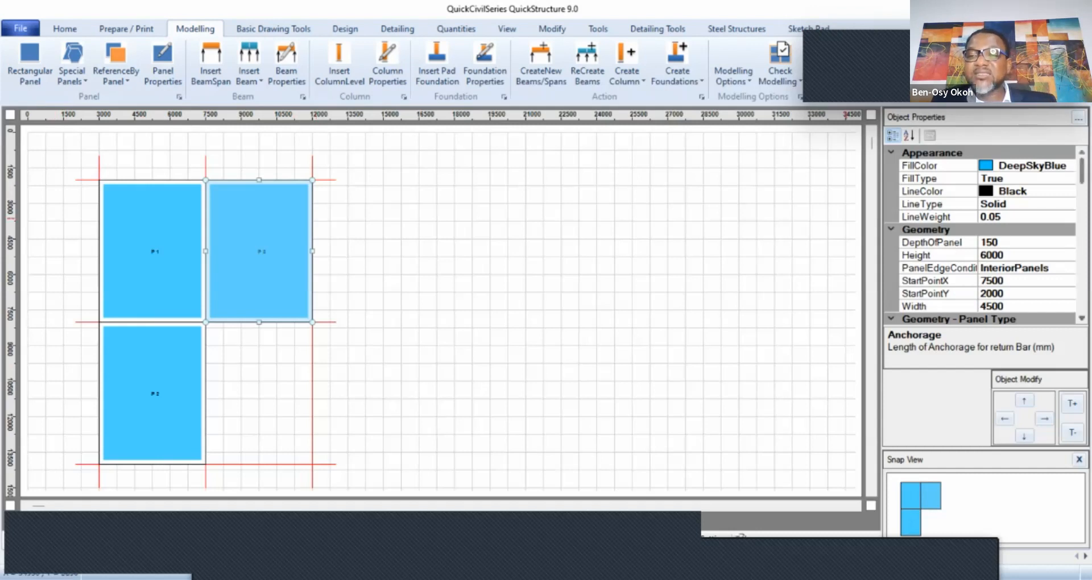
scroll(986, 235, "down", 2)
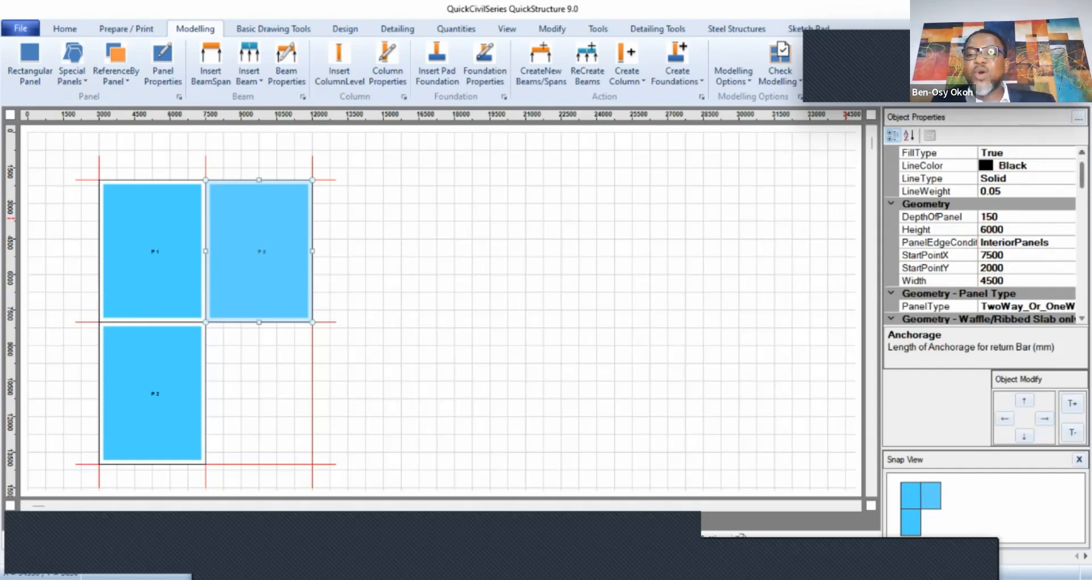
scroll(980, 235, "up", 2)
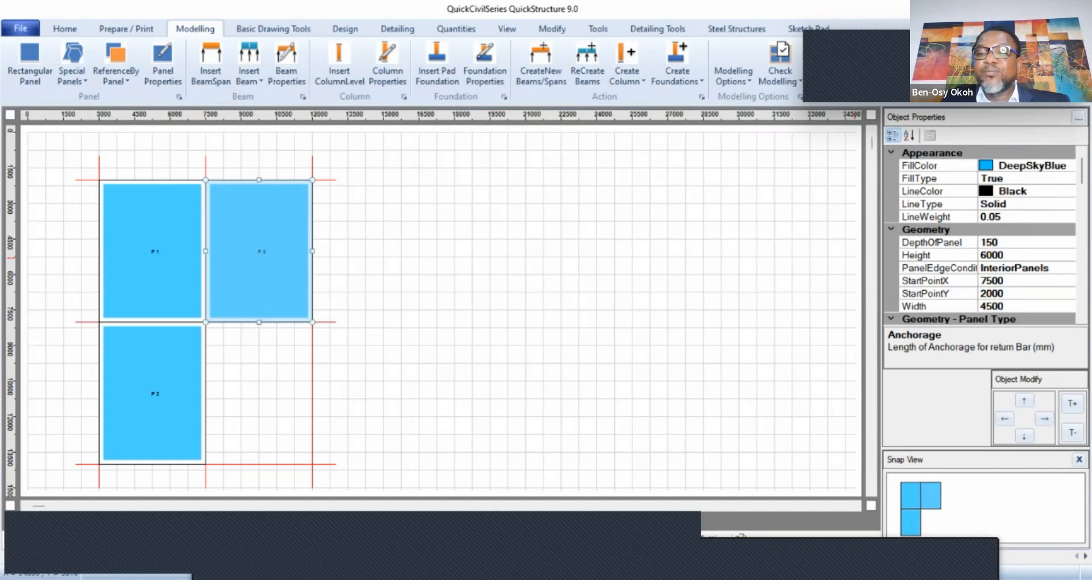
left_click(1013, 293)
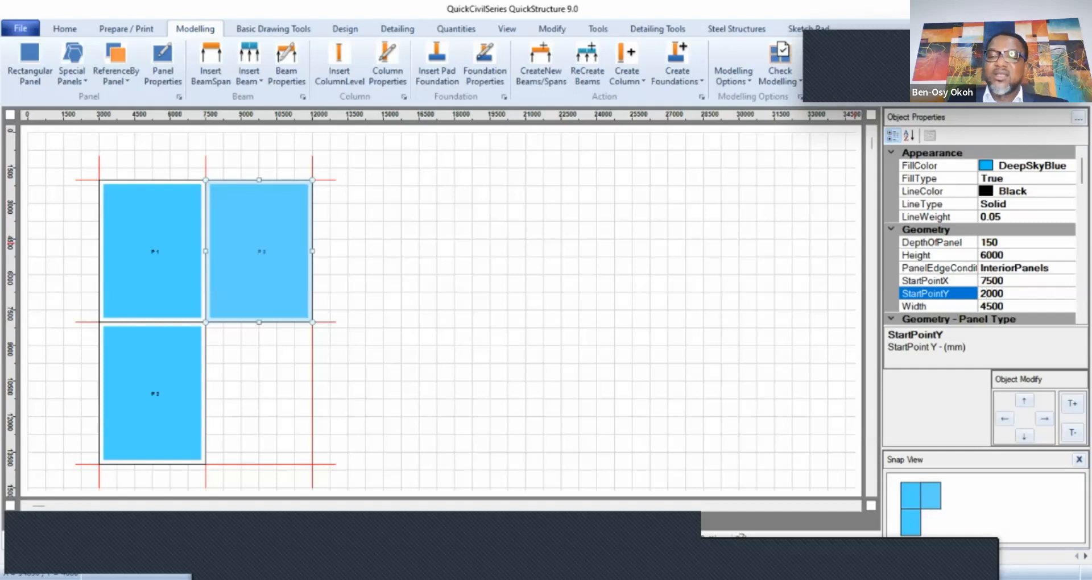
key("BackSpace")
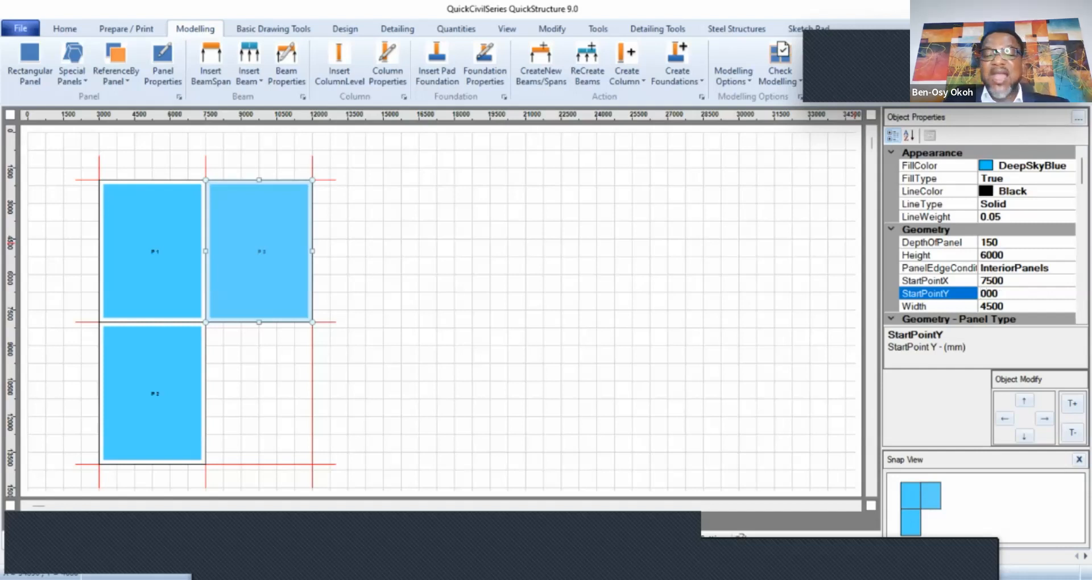
type("5")
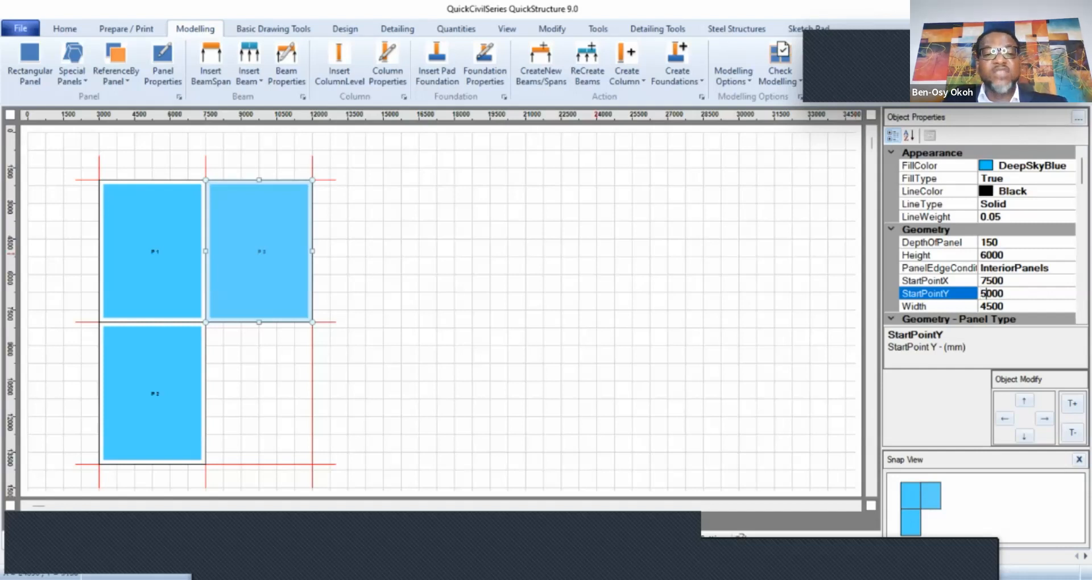
key("Return")
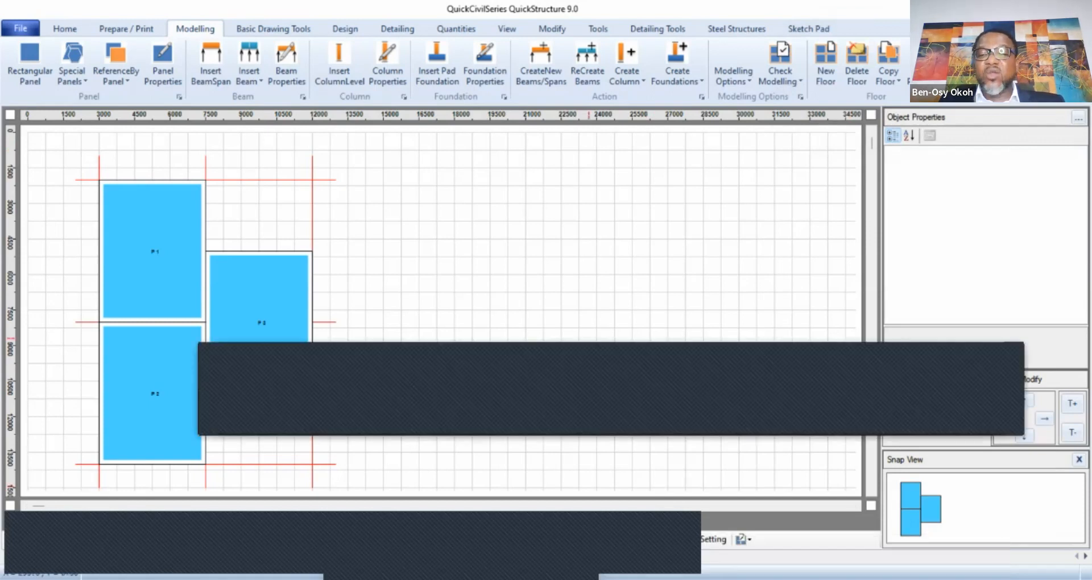
Copy slab panel P 3 to its bottom edge to add an identical panel directly below it.
scroll(291, 273, "down", 2)
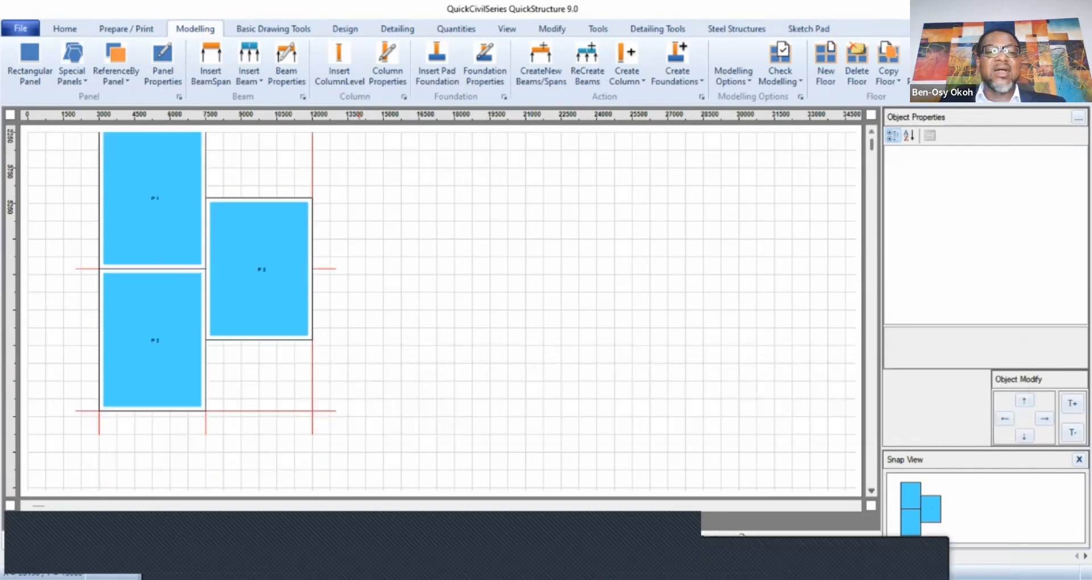
left_click(290, 270)
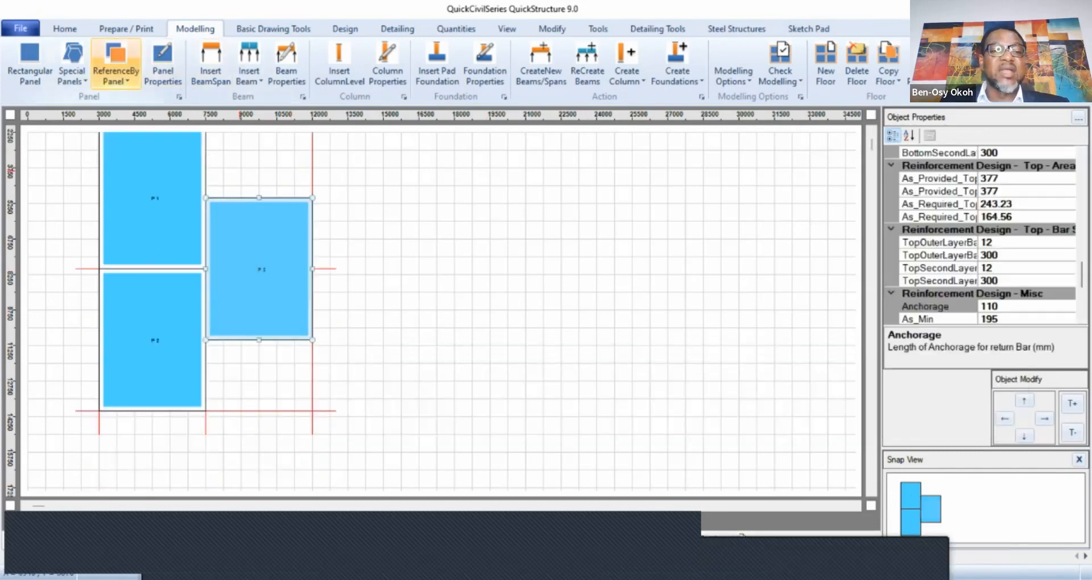
left_click(116, 76)
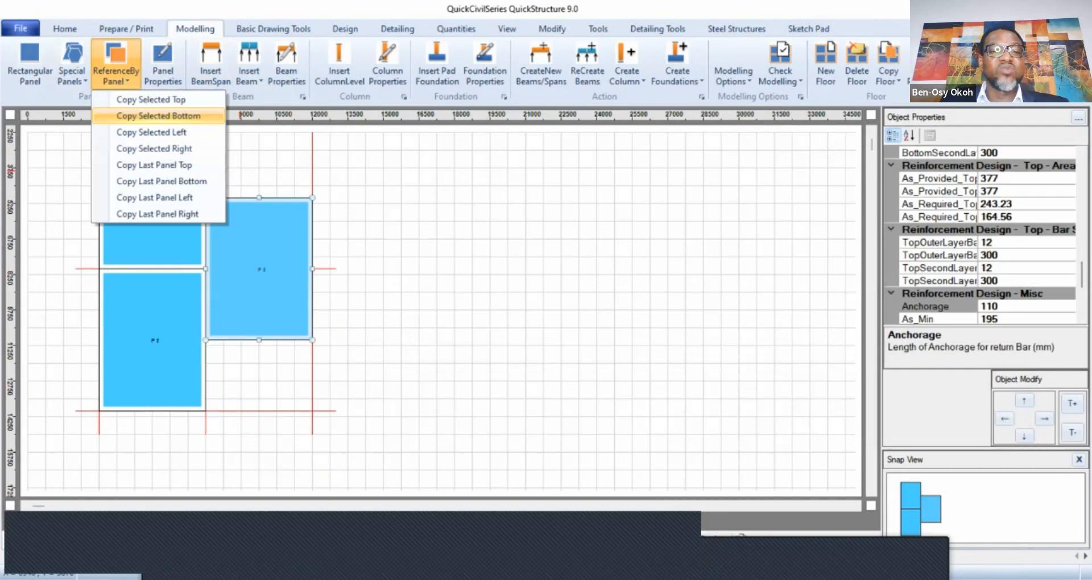
left_click(158, 116)
left_click(240, 171)
Set the height of slab panel P 4, below P 3, to 3000 mm.
left_click(276, 366)
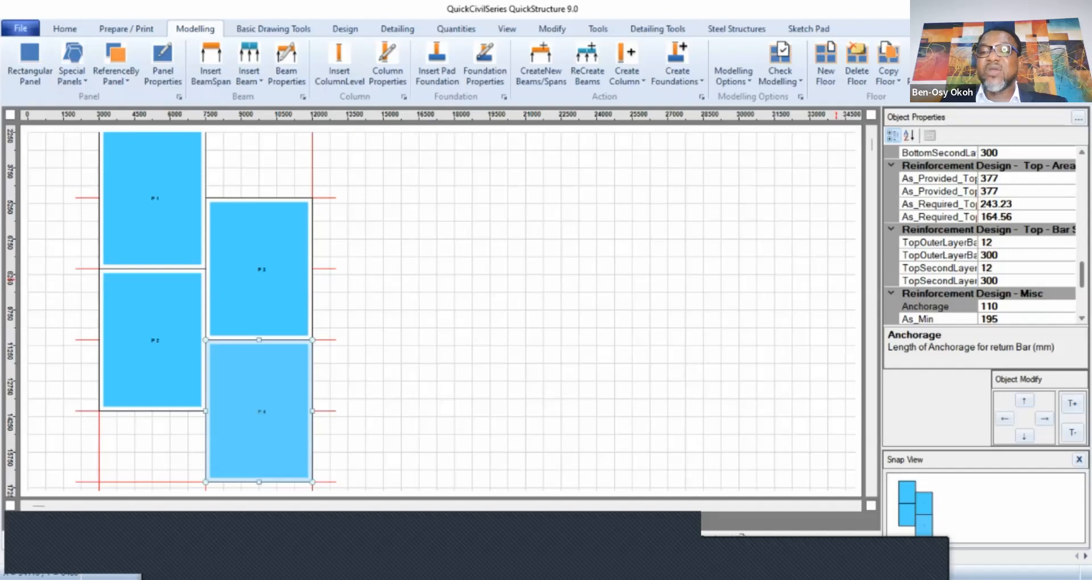
scroll(984, 235, "up", 10)
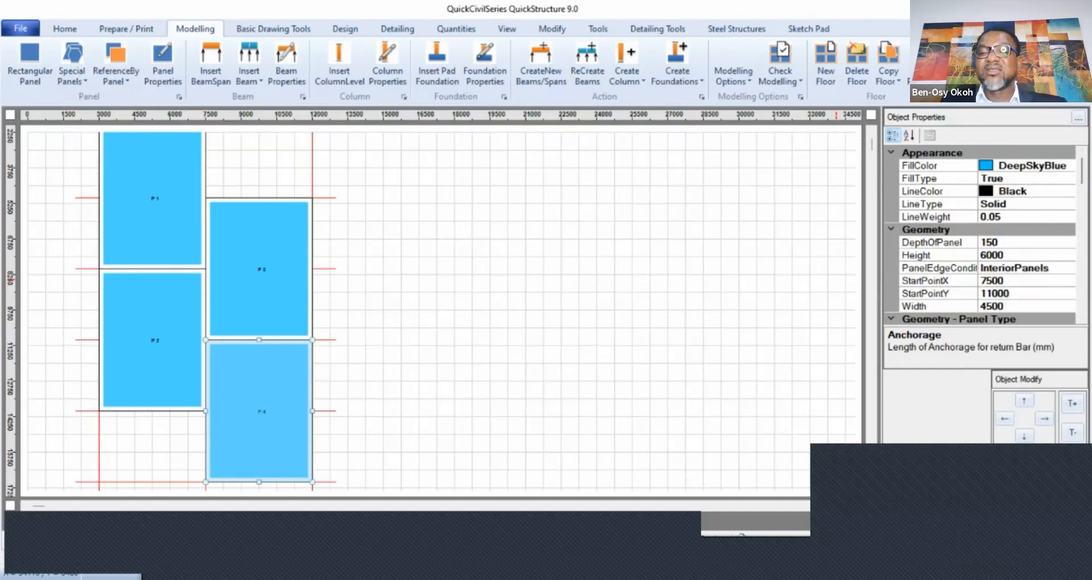
double_click(992, 255)
type("3000")
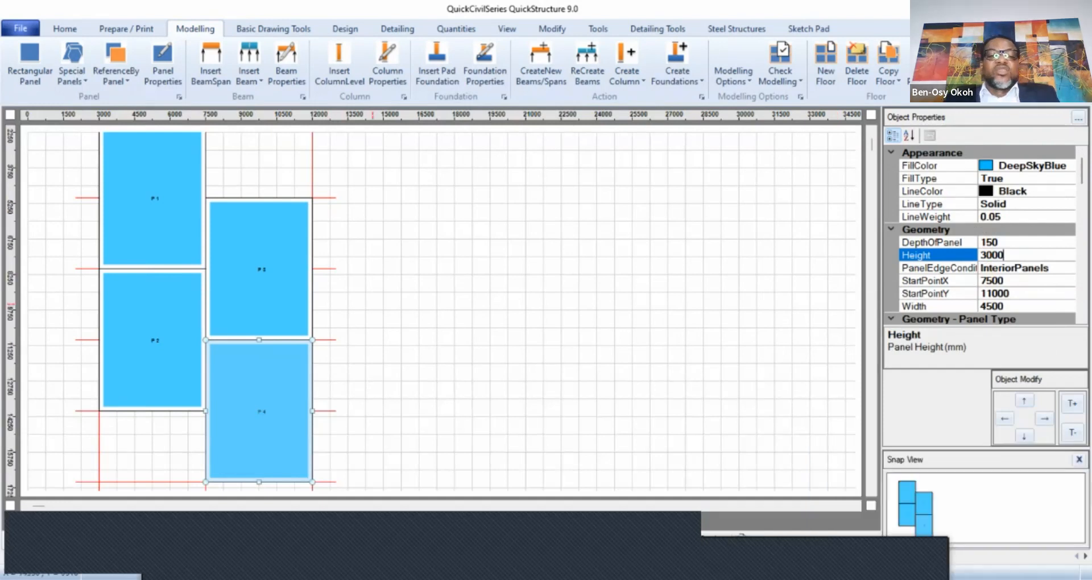
key("Return")
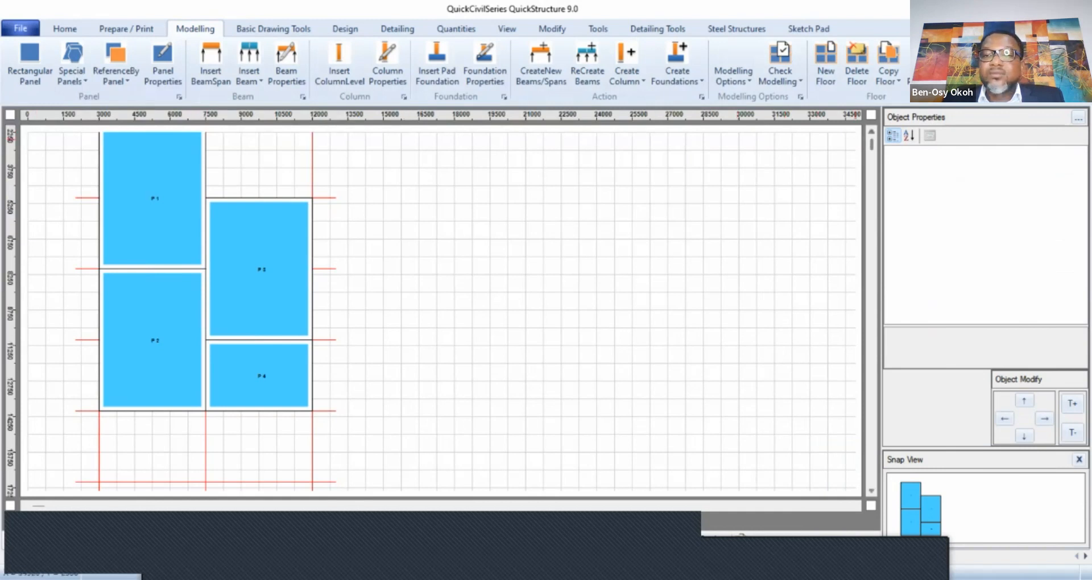
Create new beams and spans along the edges of all slab panels and inspect the spans of the middle vertical beam.
scroll(441, 307, "up", 2)
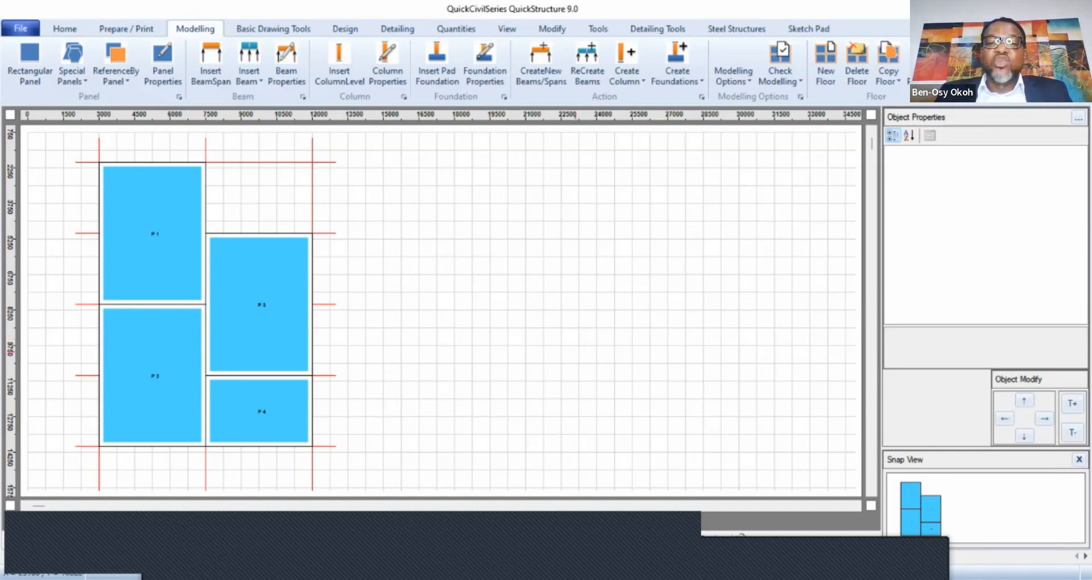
left_click(541, 62)
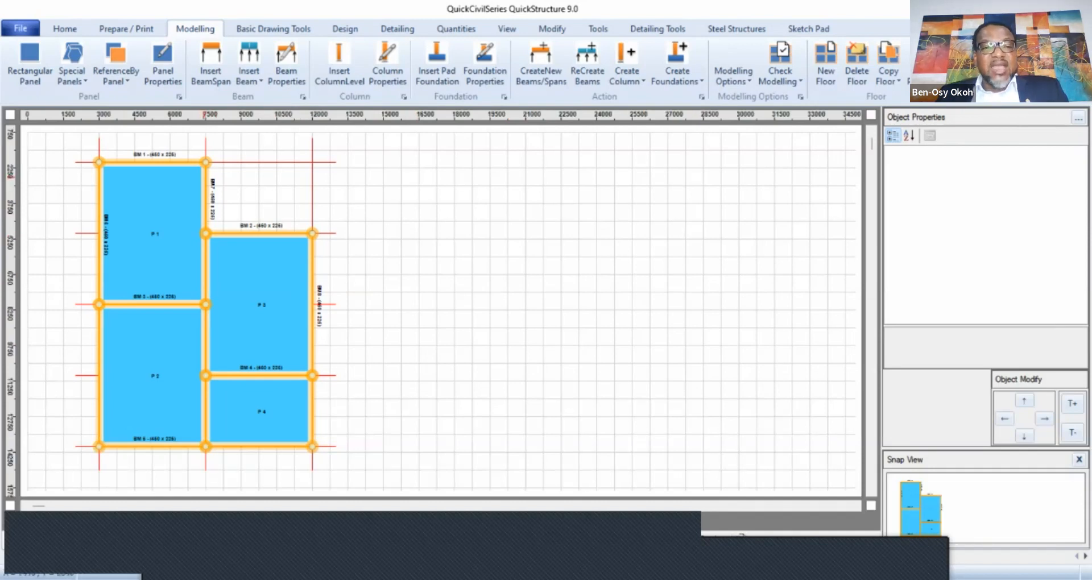
left_click(199, 269)
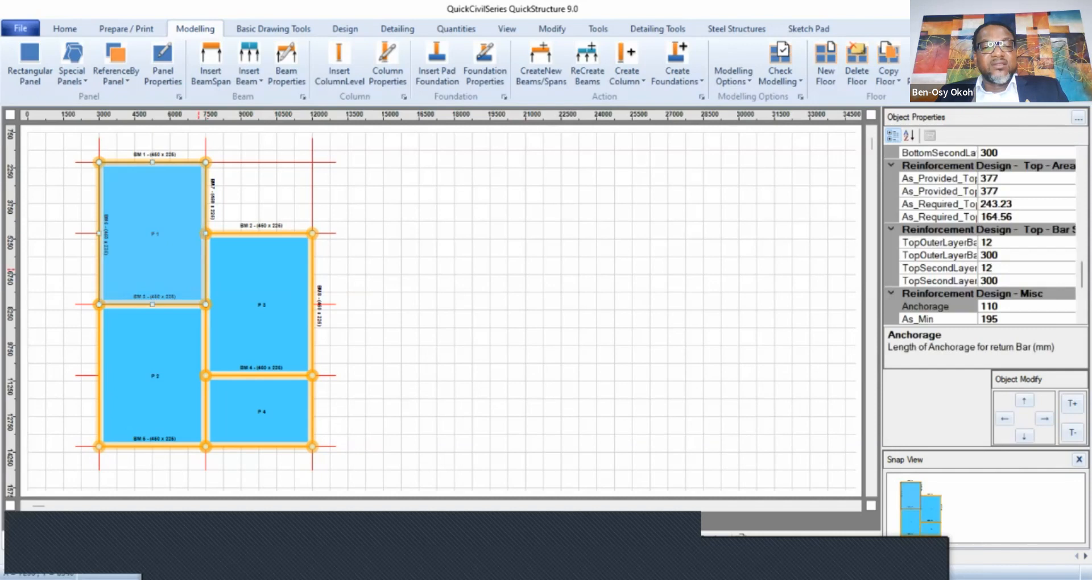
left_click(206, 265)
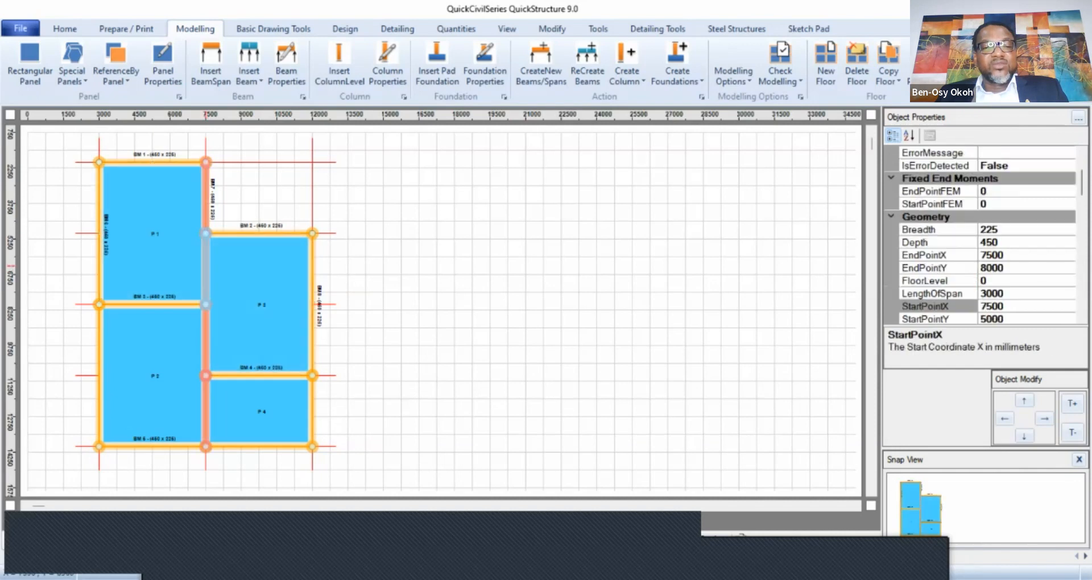
left_click(206, 334)
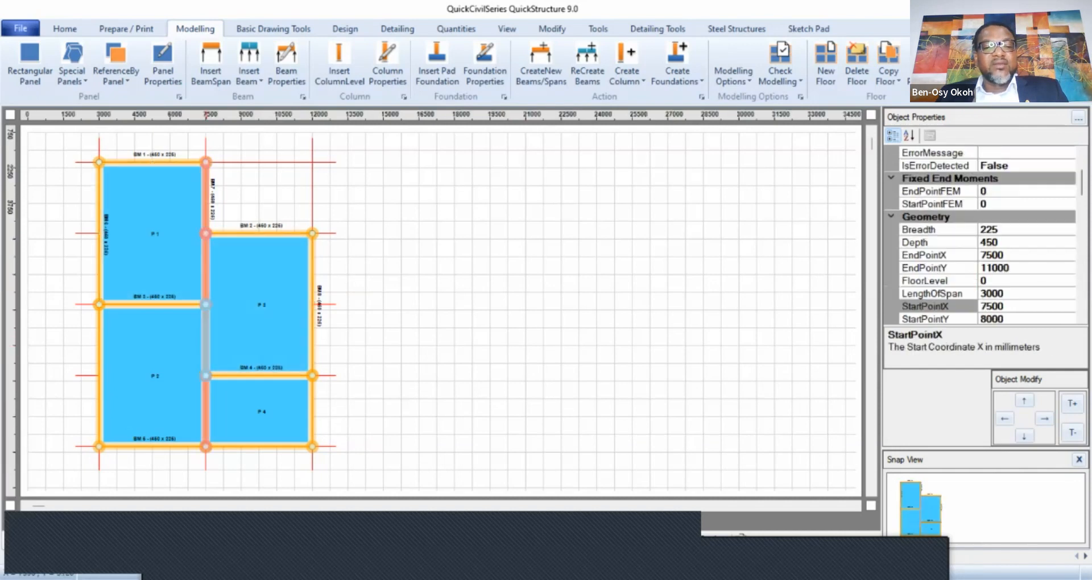
left_click(201, 411)
left_click(245, 207)
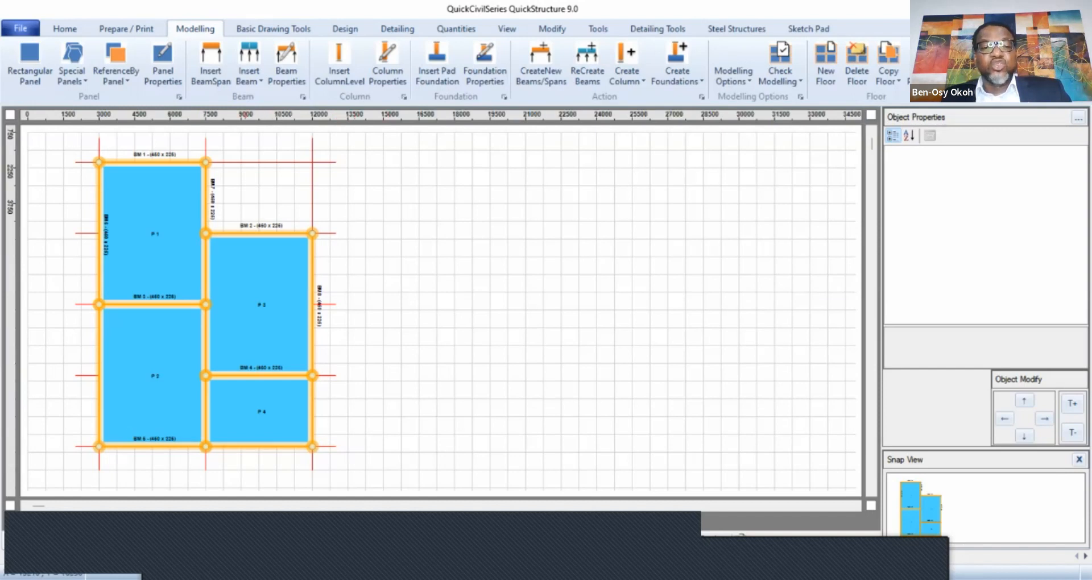
Examine the geometry, support type and loading properties of beam BM 2 along the top edge of panel P 3.
left_click(259, 268)
left_click(263, 230)
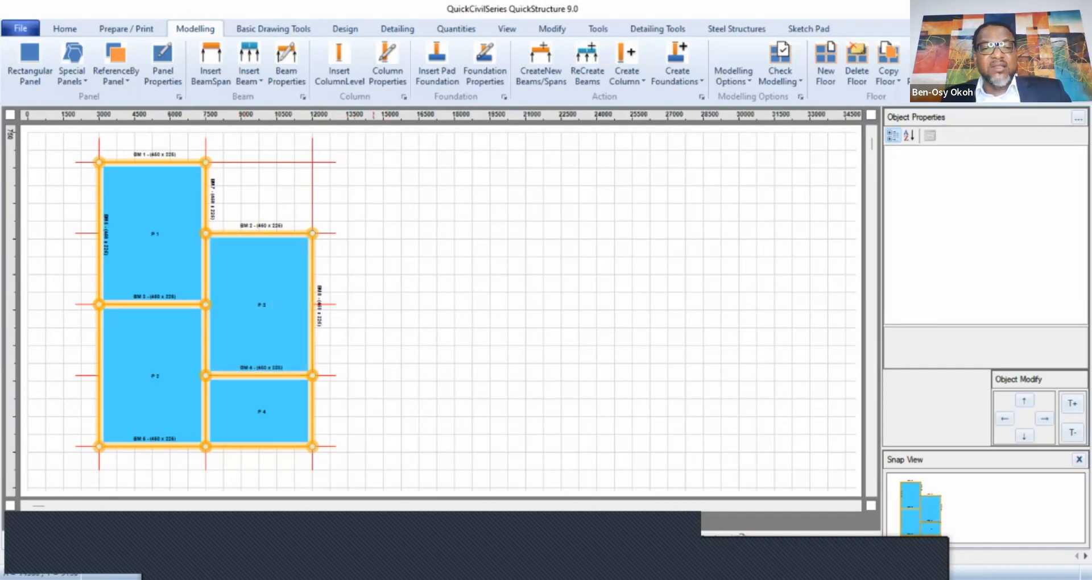
left_click(260, 234)
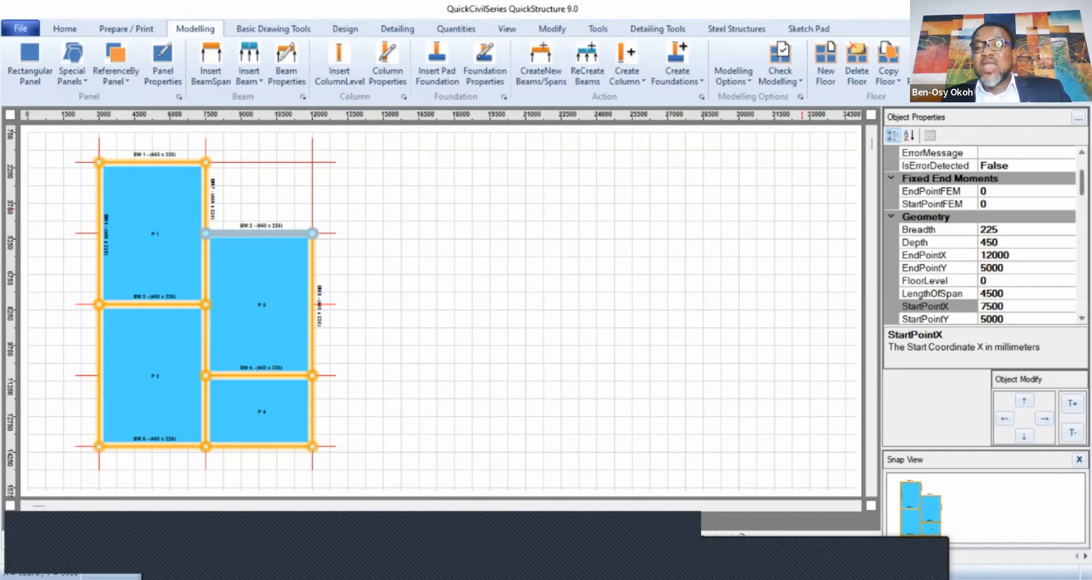
scroll(981, 233, "up", 2)
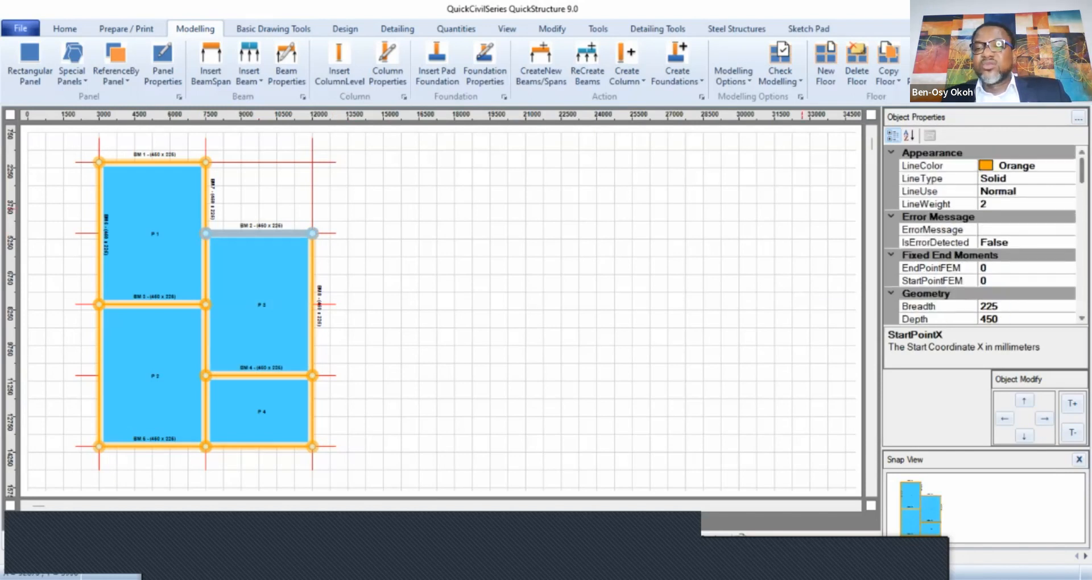
scroll(981, 234, "down", 2)
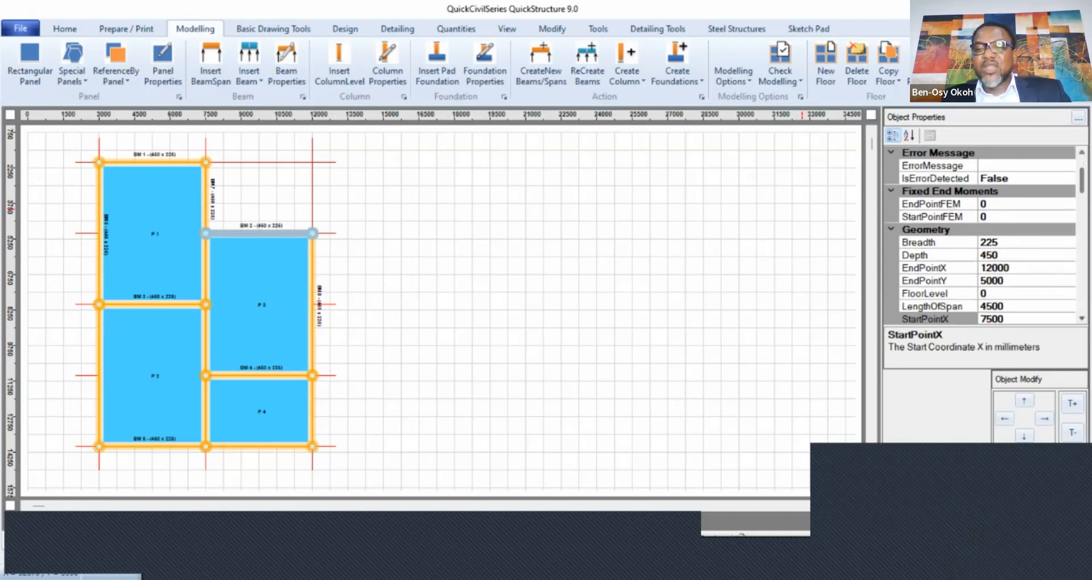
scroll(981, 234, "down", 3)
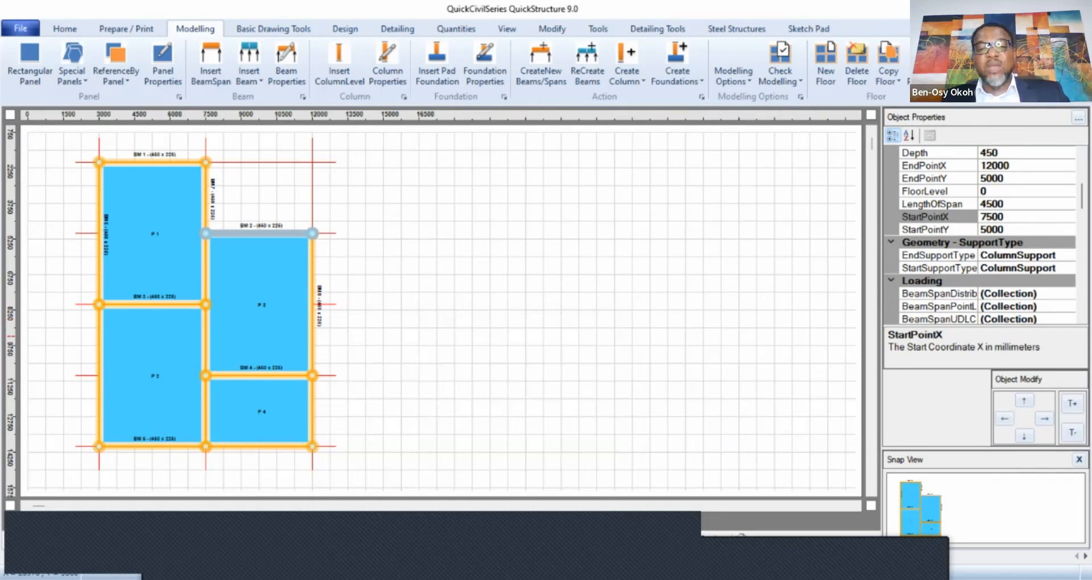
Delete Span 2 of beam BM 7, stretching Span 1, changing BM 2's start to primary beam support, and reconfiguring beam and column arrangements.
left_click(456, 334)
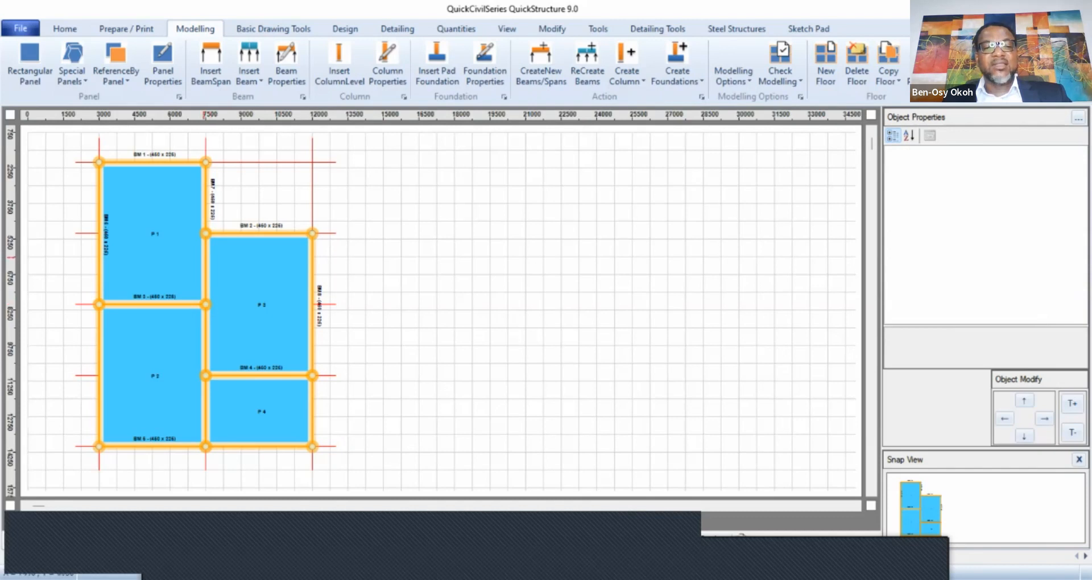
left_click(206, 251)
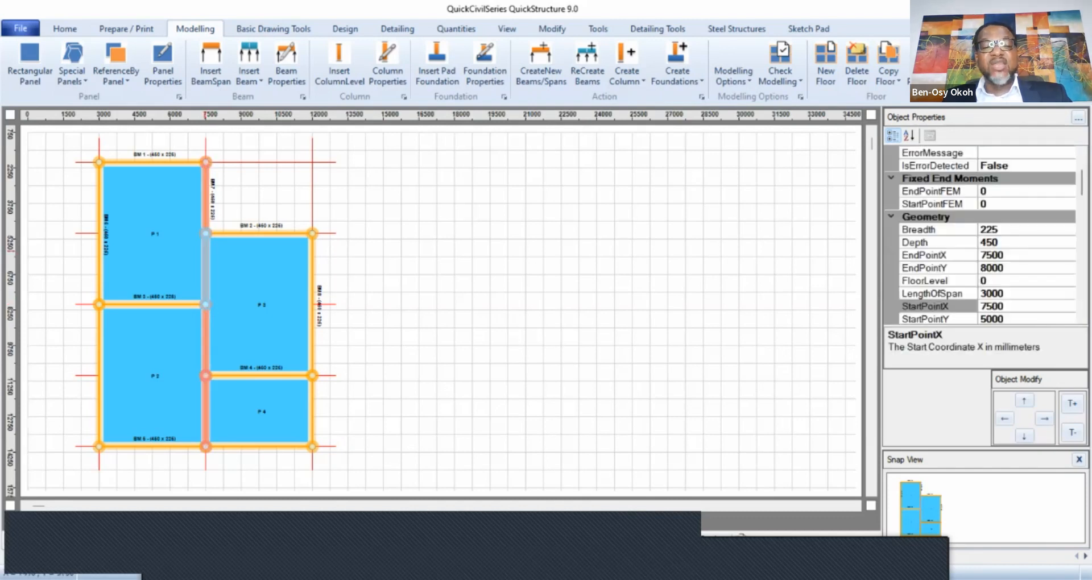
left_click(205, 198)
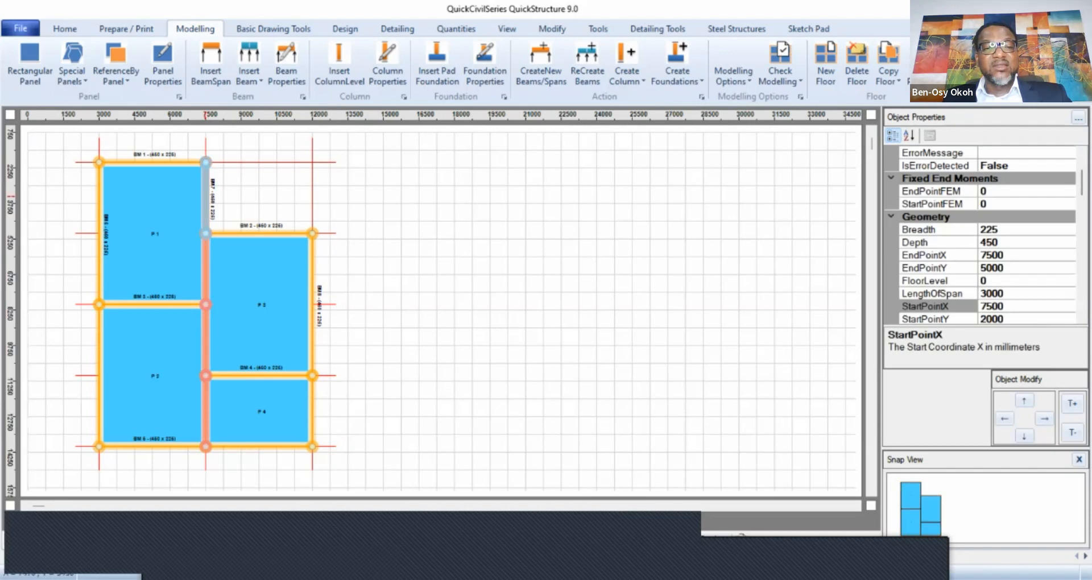
left_click(205, 260)
left_click(205, 259)
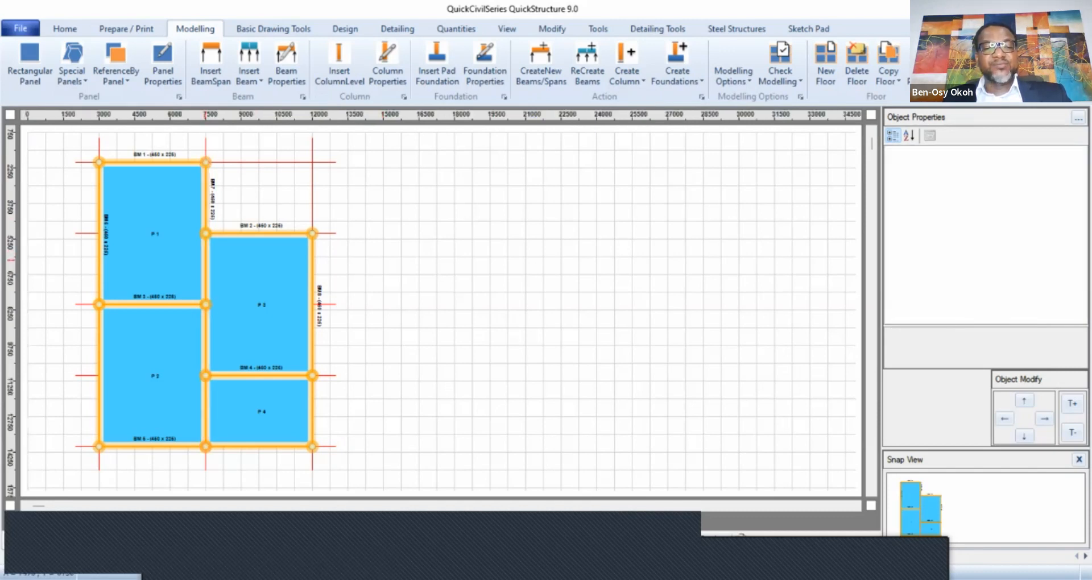
left_click(206, 260)
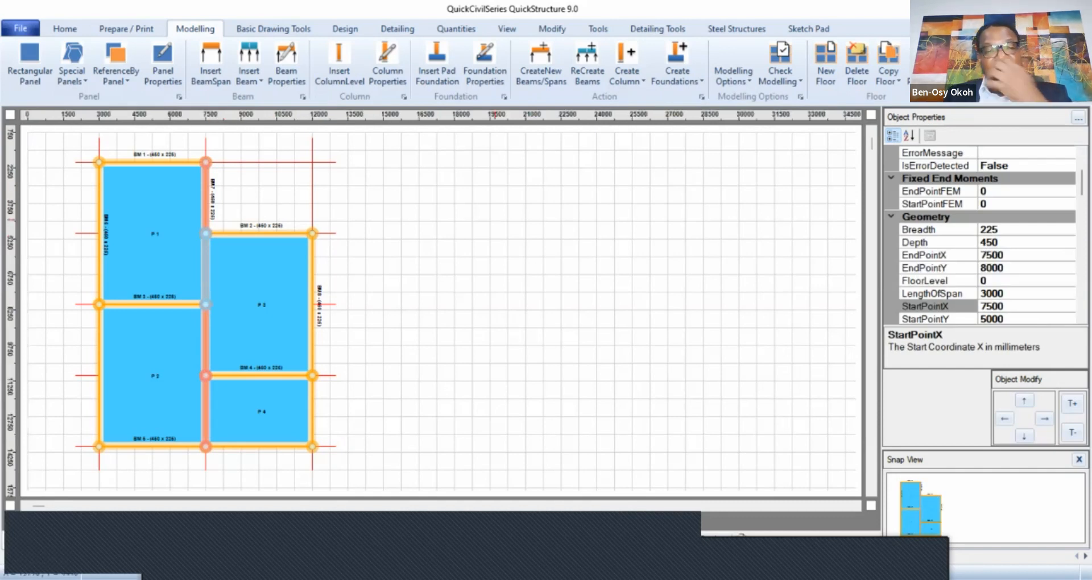
key("Delete")
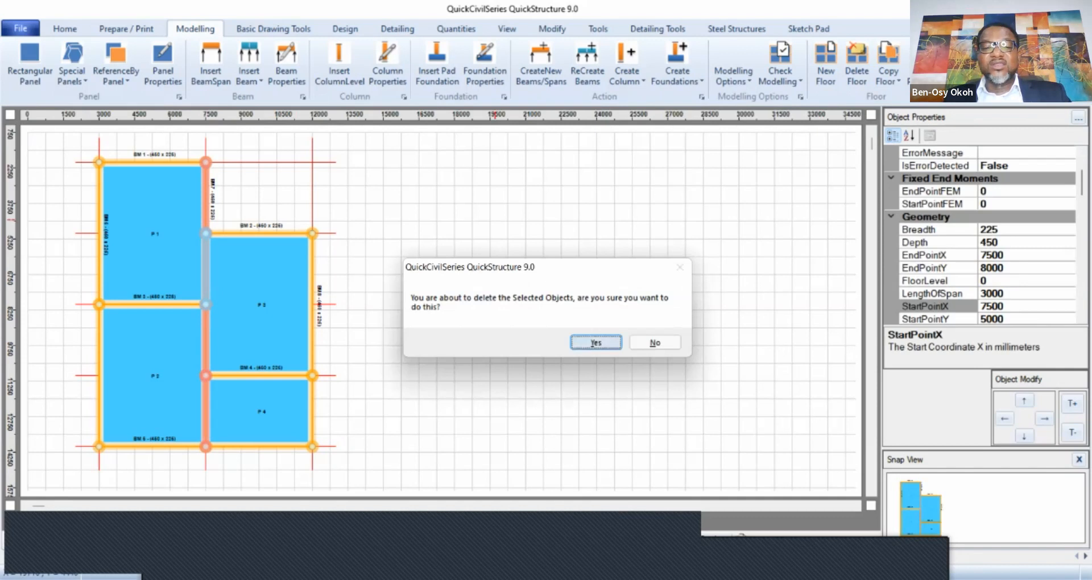
key("Return")
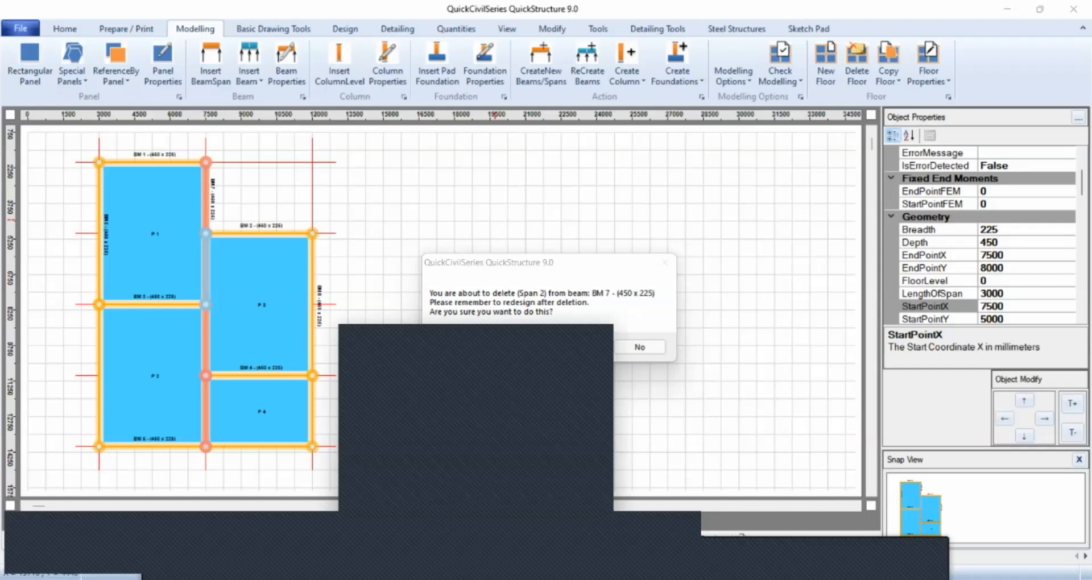
left_click(580, 347)
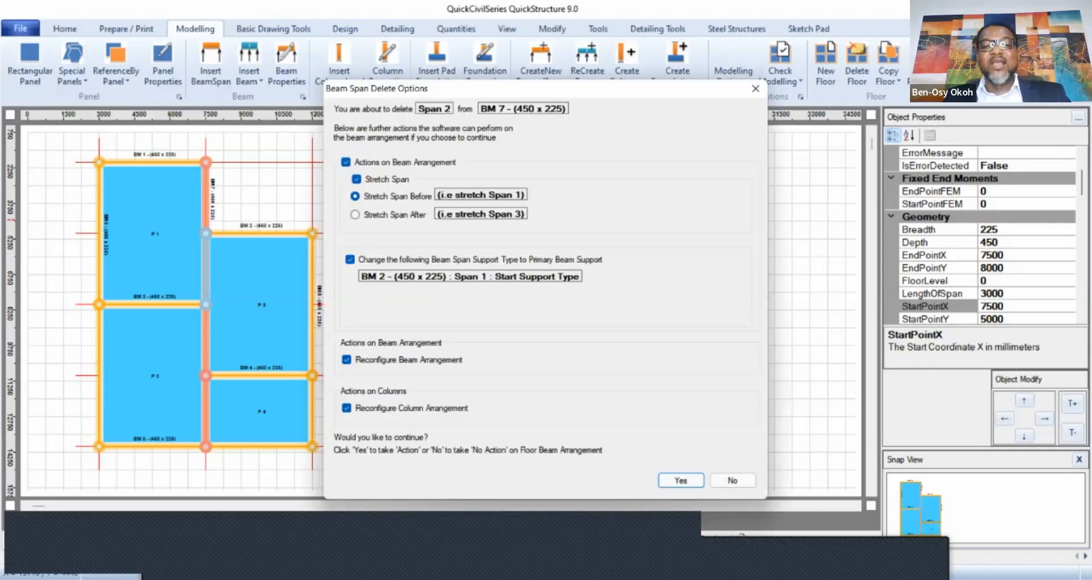
left_click_drag(535, 88, 703, 29)
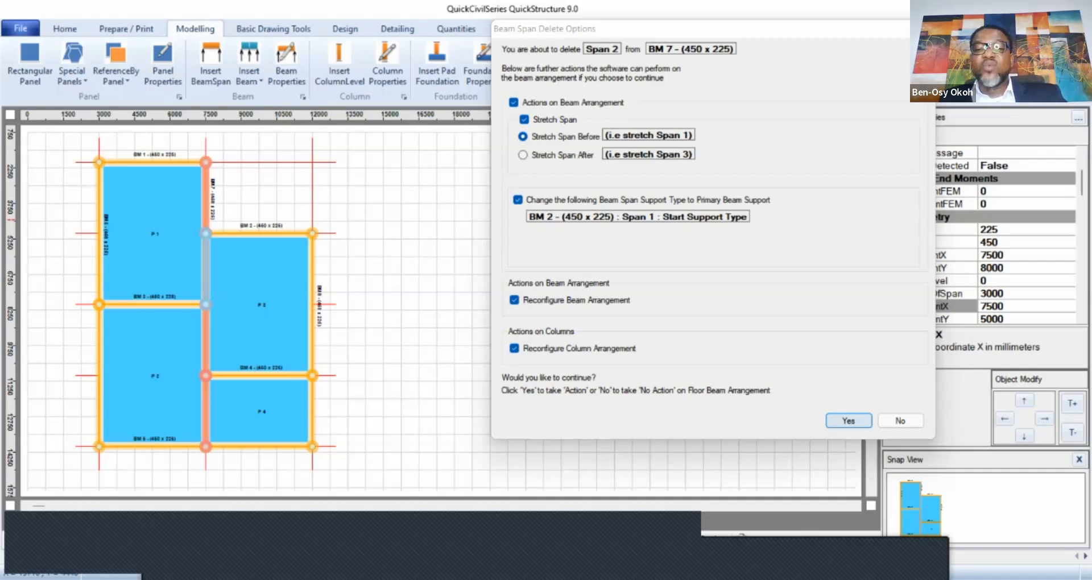
left_click(849, 421)
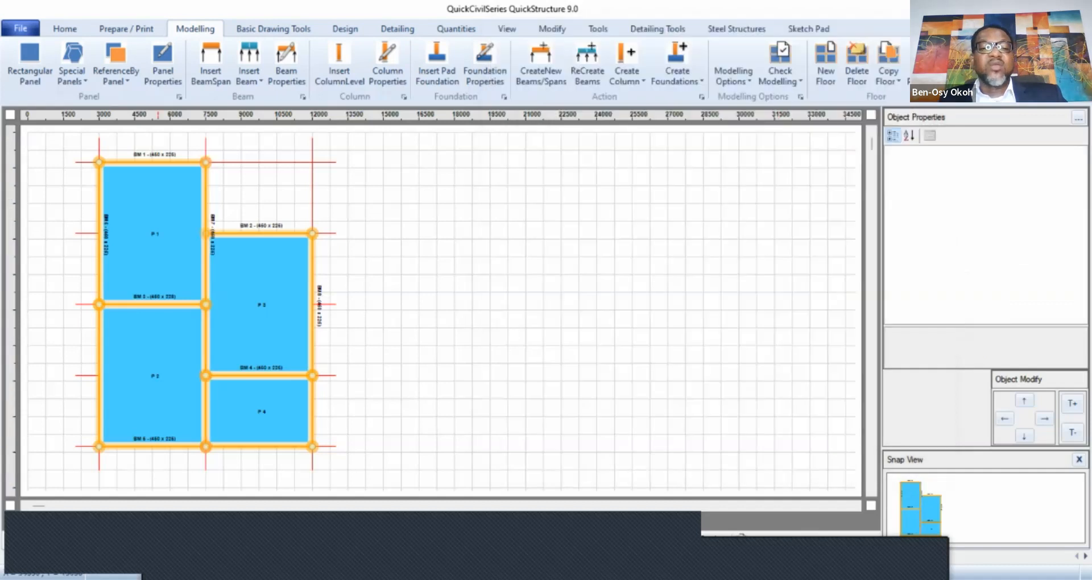
Inspect the stretched first span of beam BM 7, and examine the geometry and support types of beam BM 2.
left_click(206, 195)
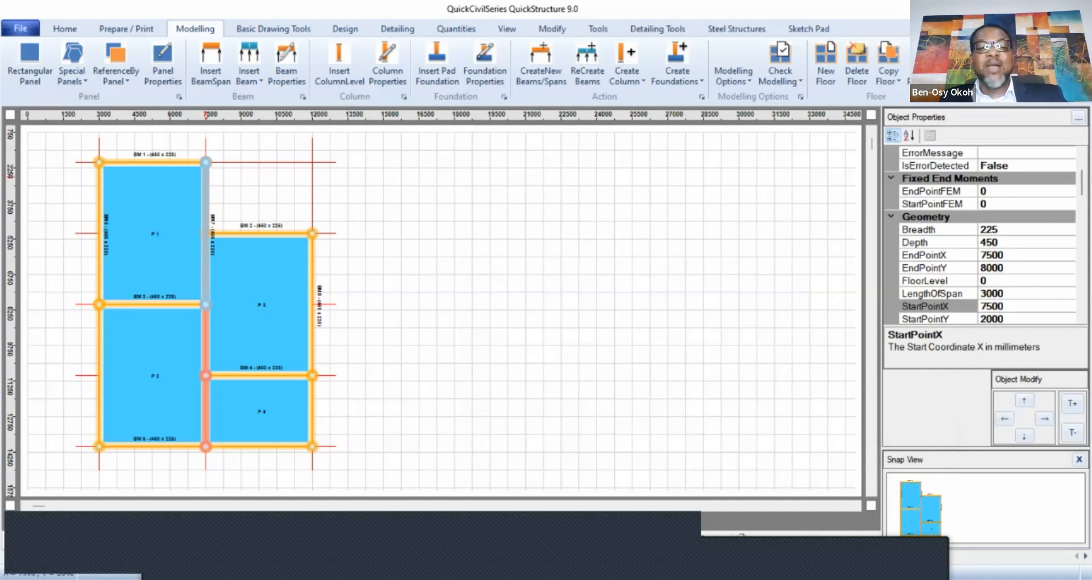
left_click(463, 203)
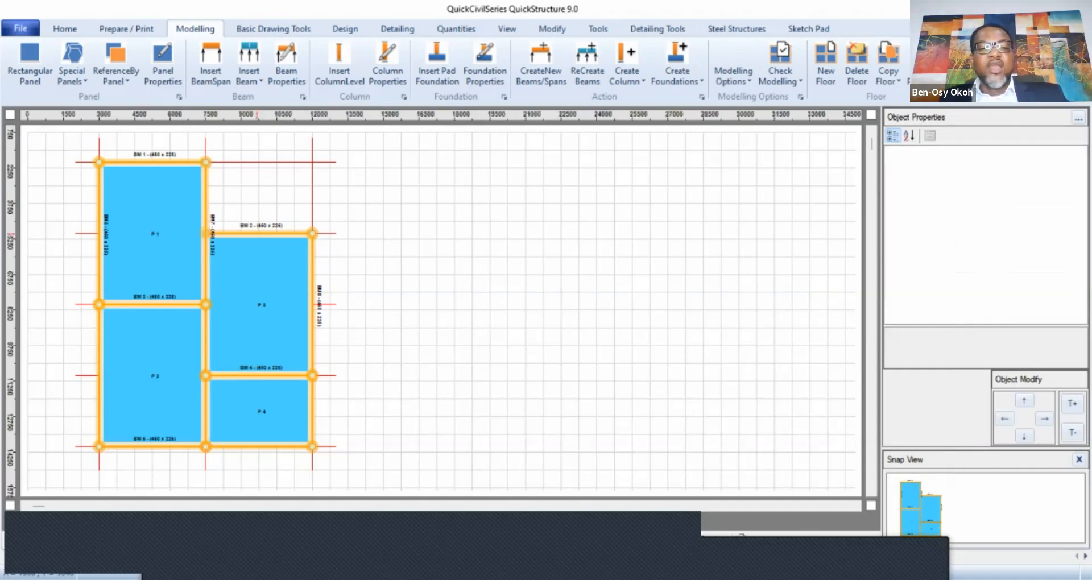
left_click(257, 233)
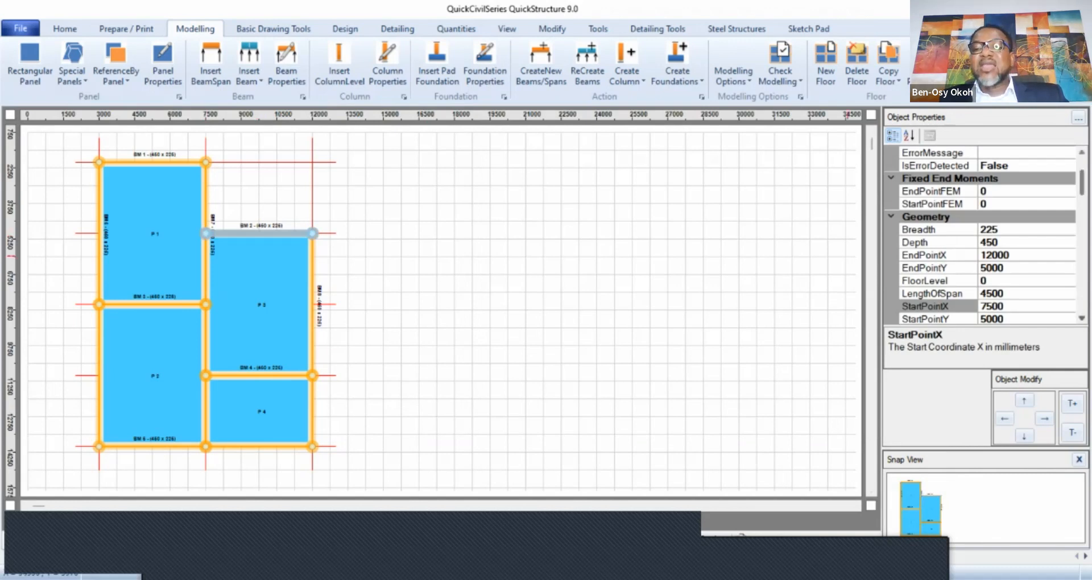
scroll(981, 236, "down", 2)
scroll(980, 236, "down", 5)
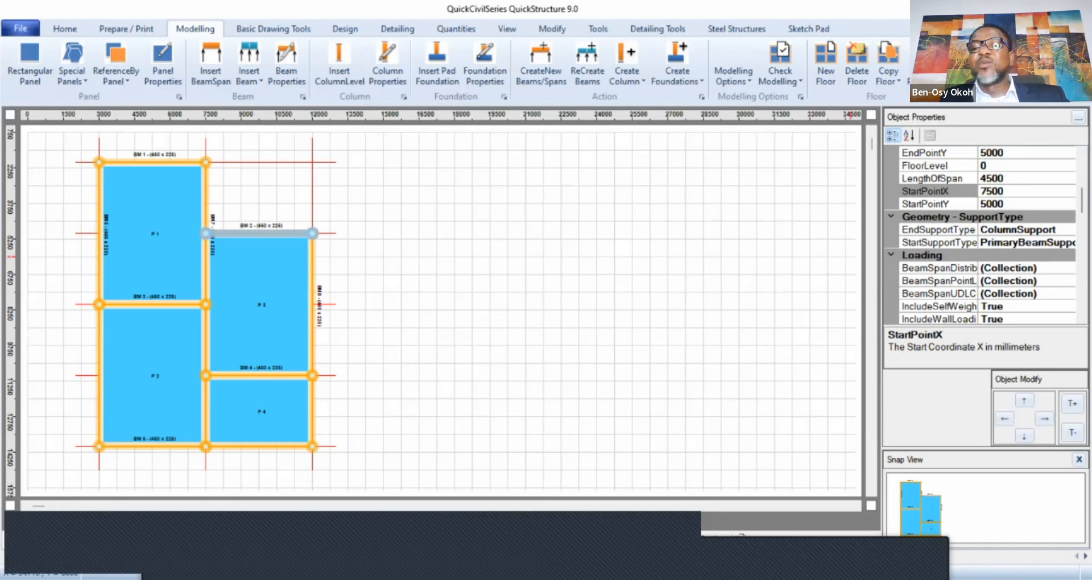
left_click(216, 175)
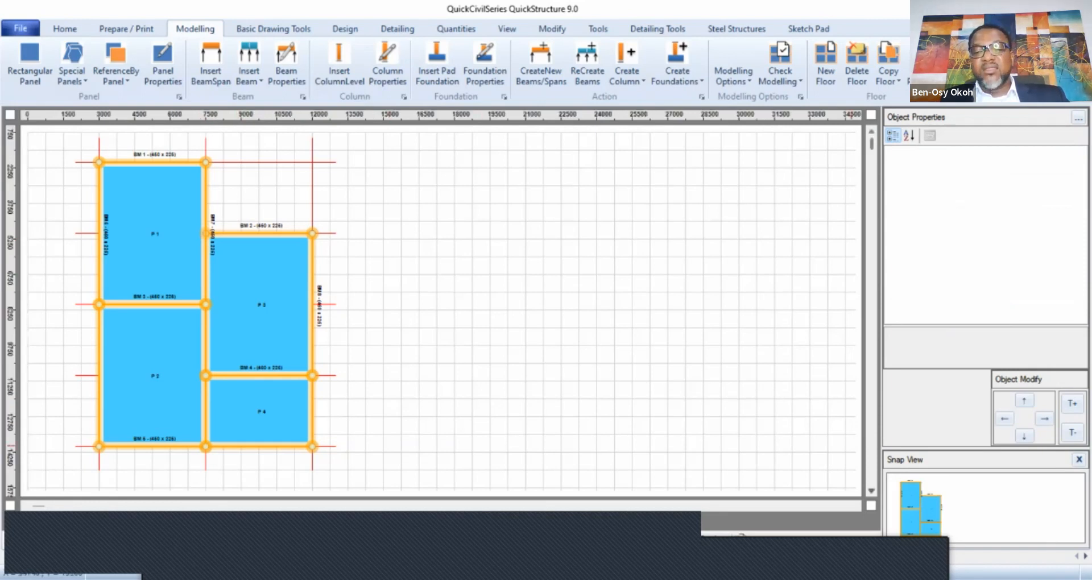
Select the span of beam BM 7 between beams BM 3 and BM 4.
scroll(172, 315, "down", 1)
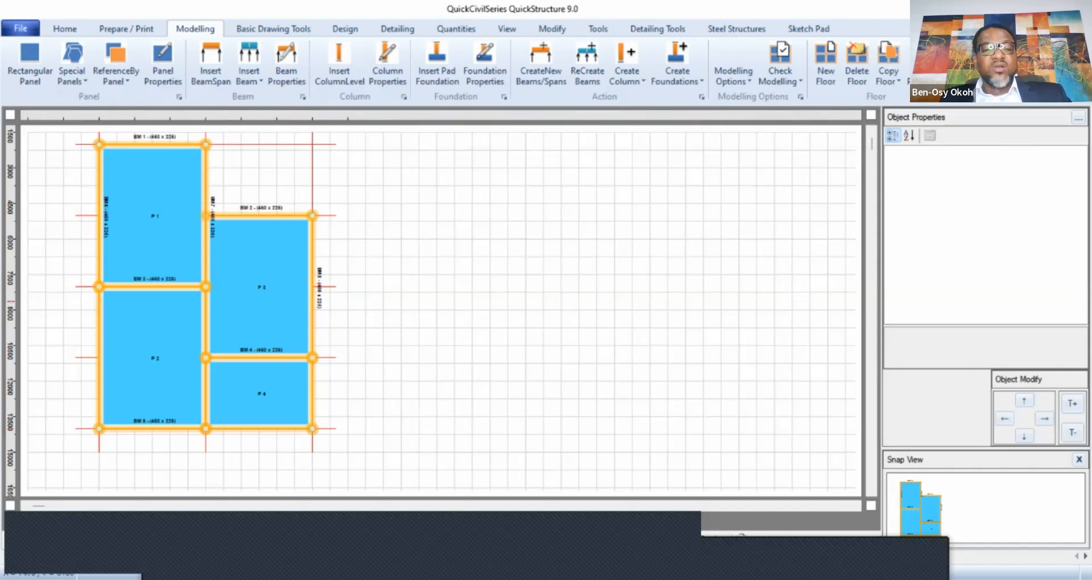
left_click(206, 320)
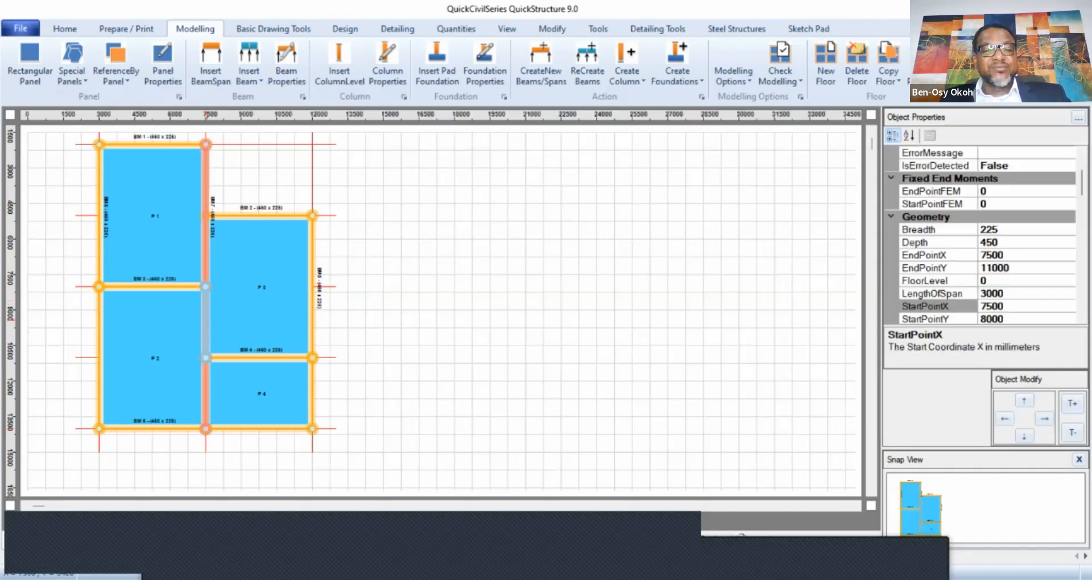
Delete Span 2 of beam BM 7, stretching Span 3 in its place and reconfiguring the beam and column arrangements.
left_click(206, 385)
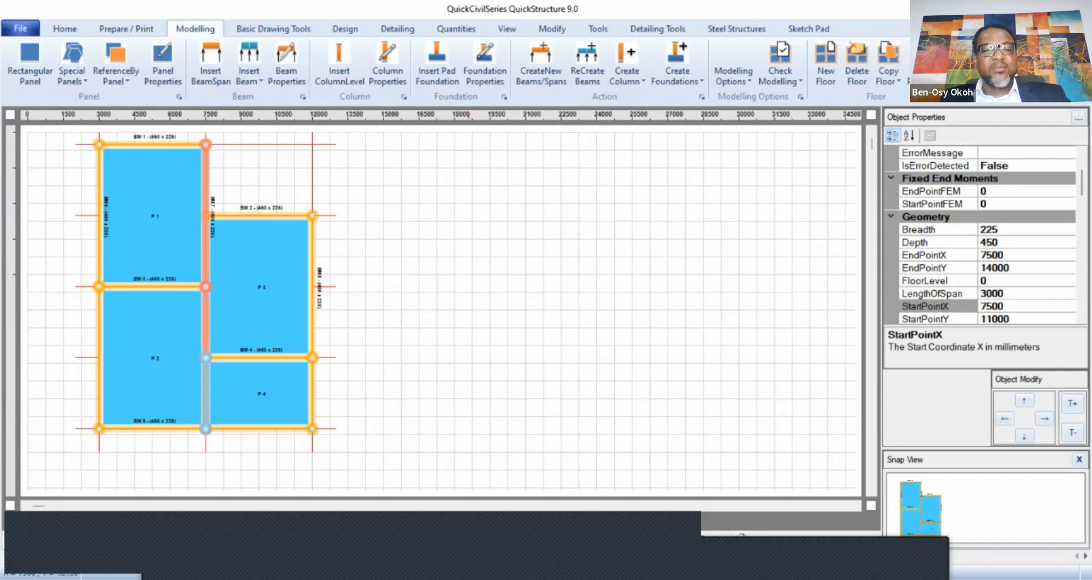
left_click(470, 317)
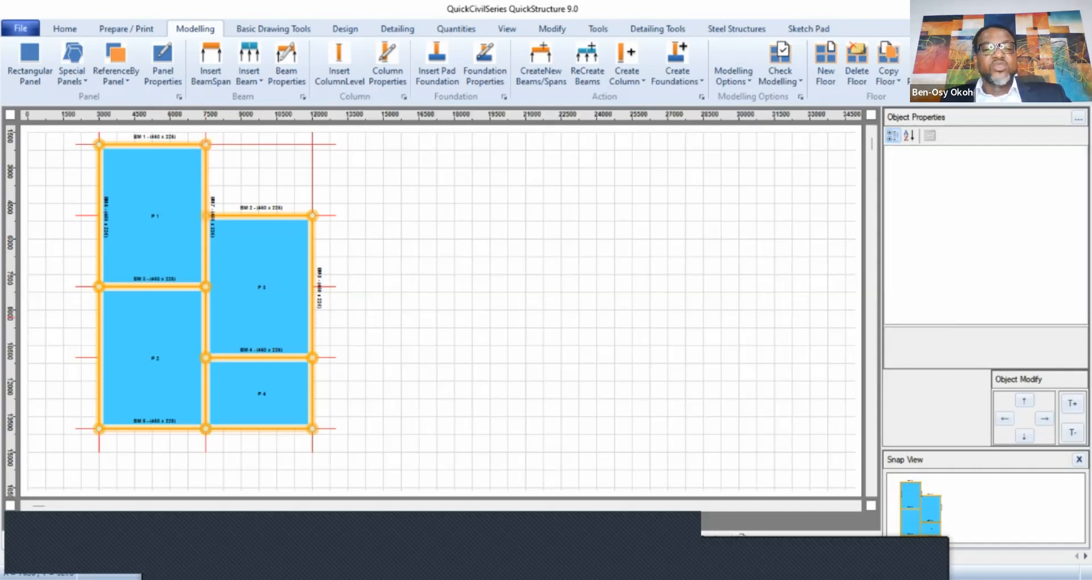
left_click(206, 318)
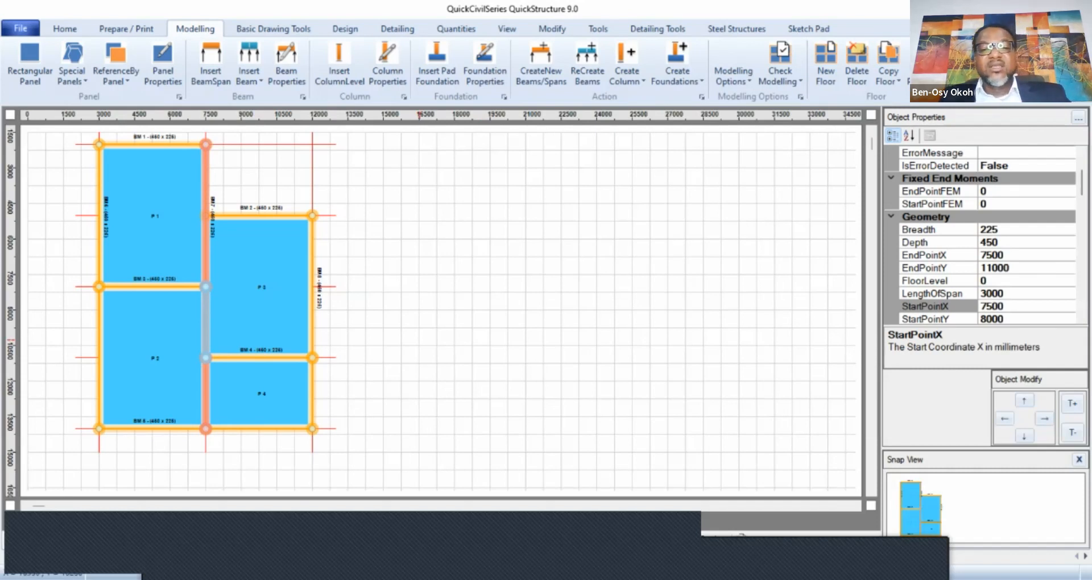
key("Delete")
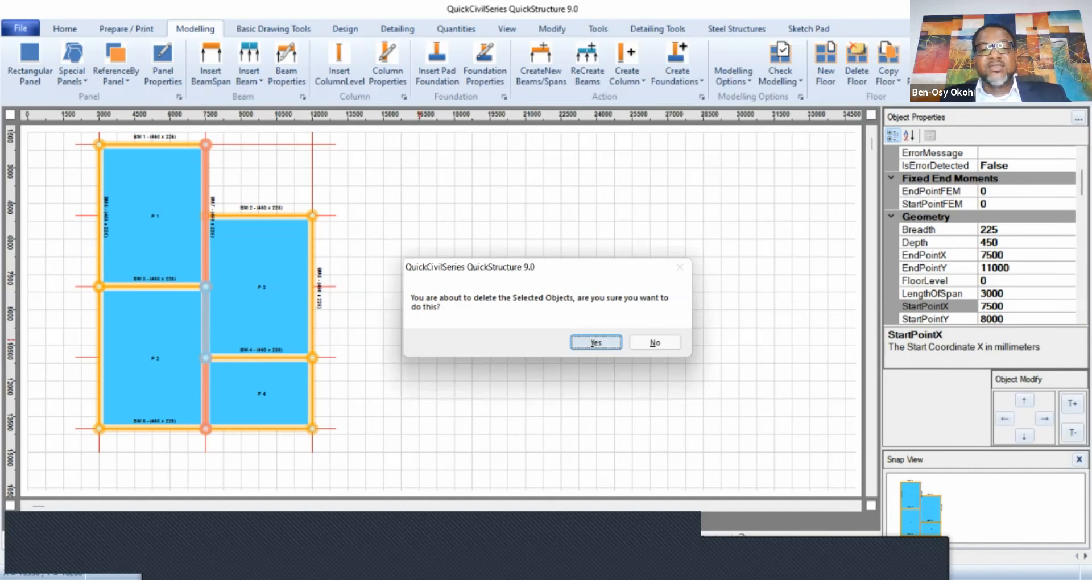
key("Return")
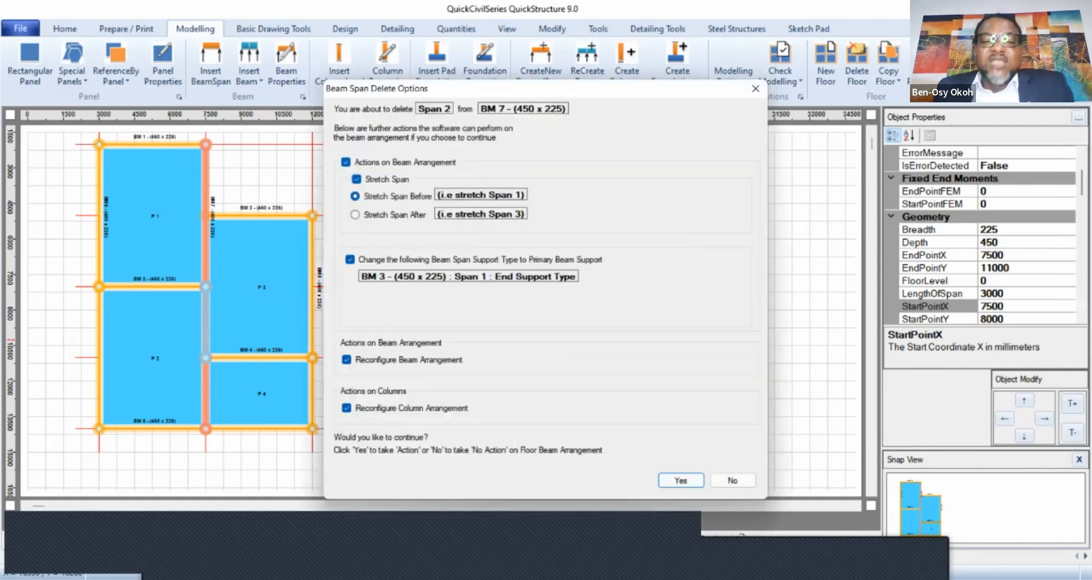
left_click_drag(512, 89, 679, 31)
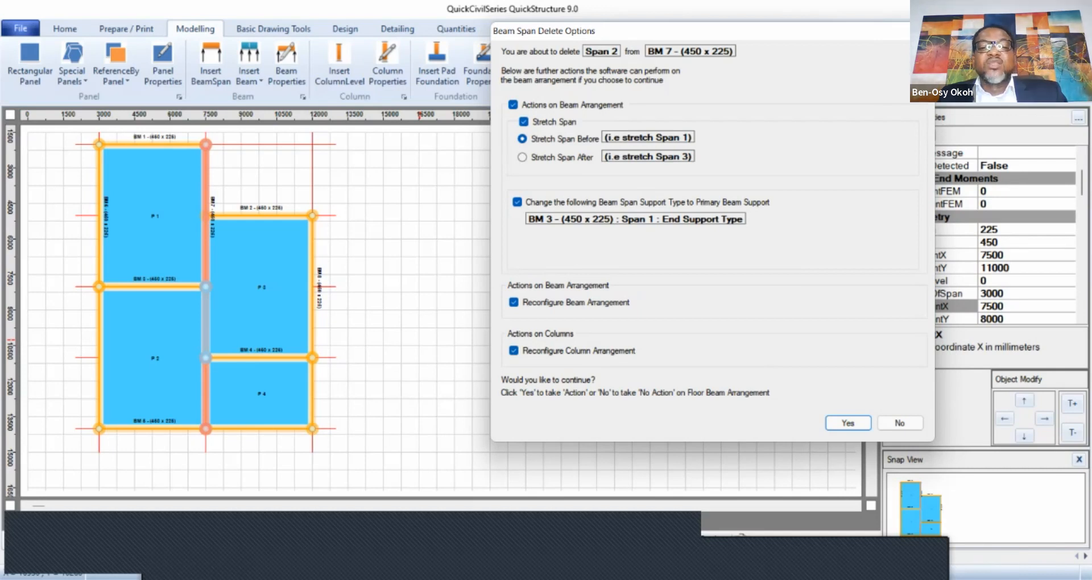
left_click(522, 158)
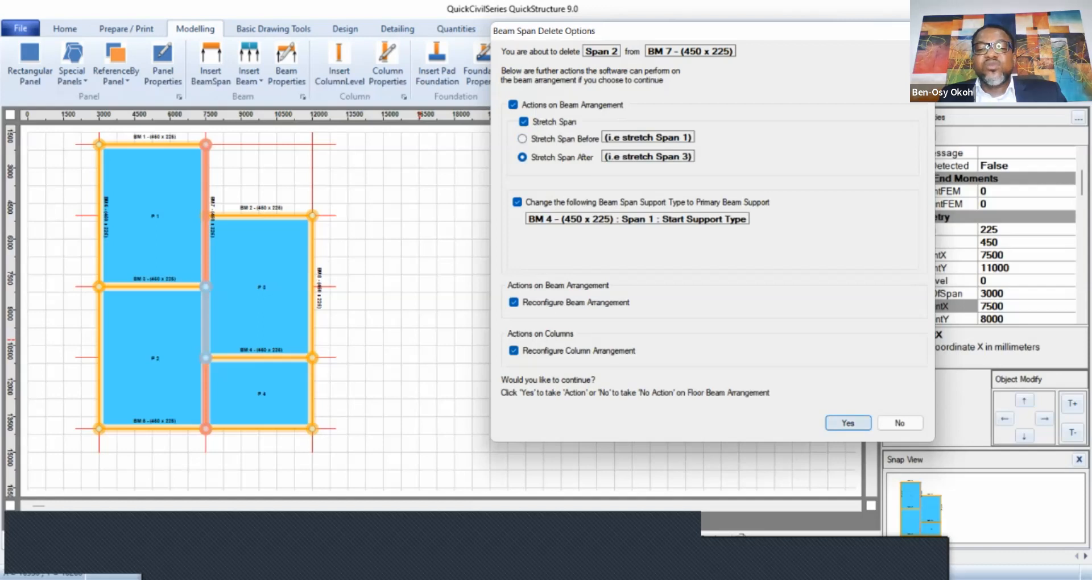
left_click(849, 423)
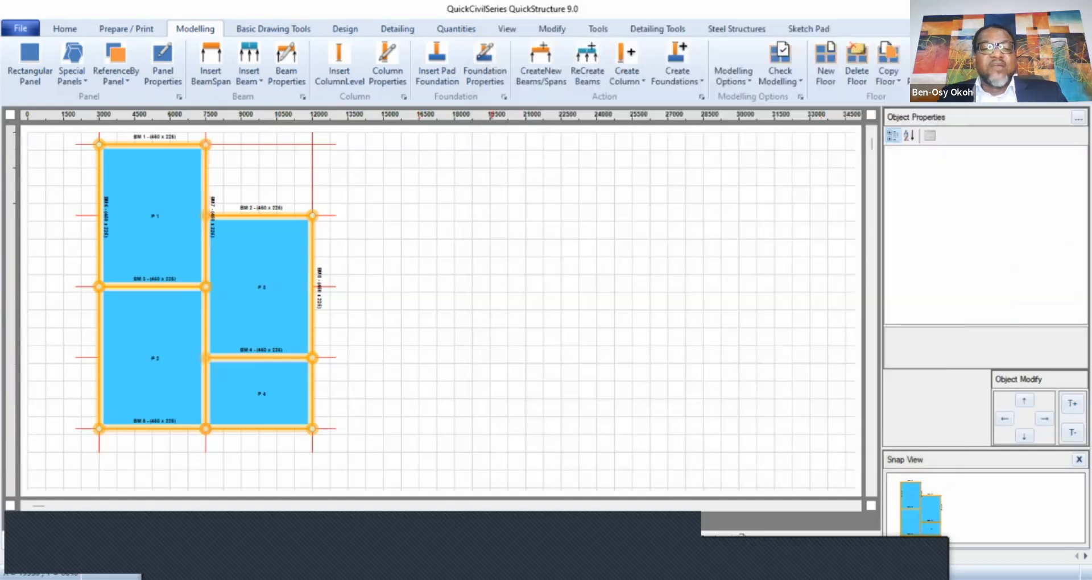
Examine the remaining spans of beam BM 7 and the support types at both ends of beam BM 4.
left_click(205, 222)
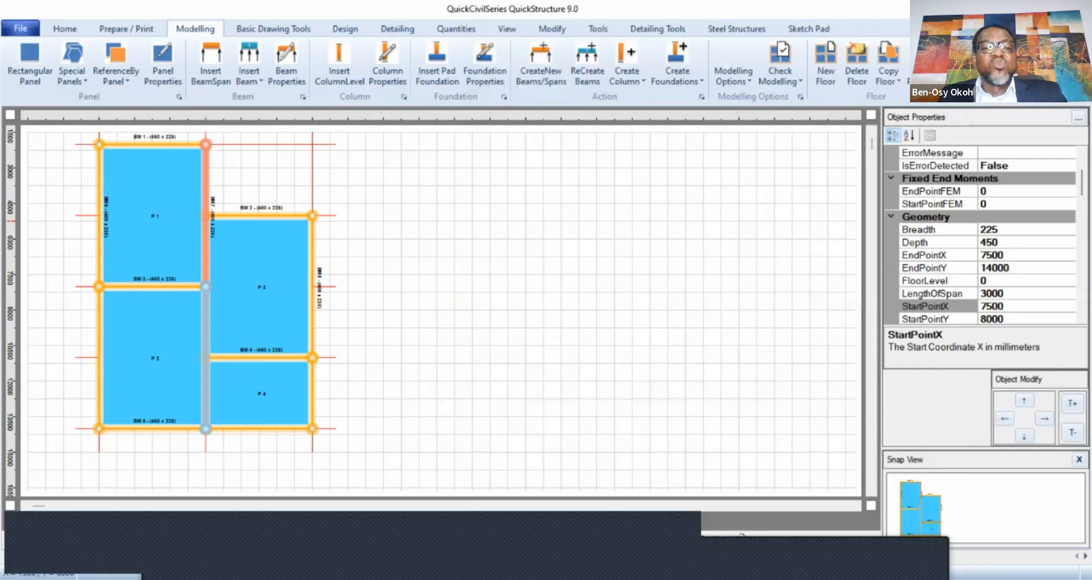
left_click(206, 204)
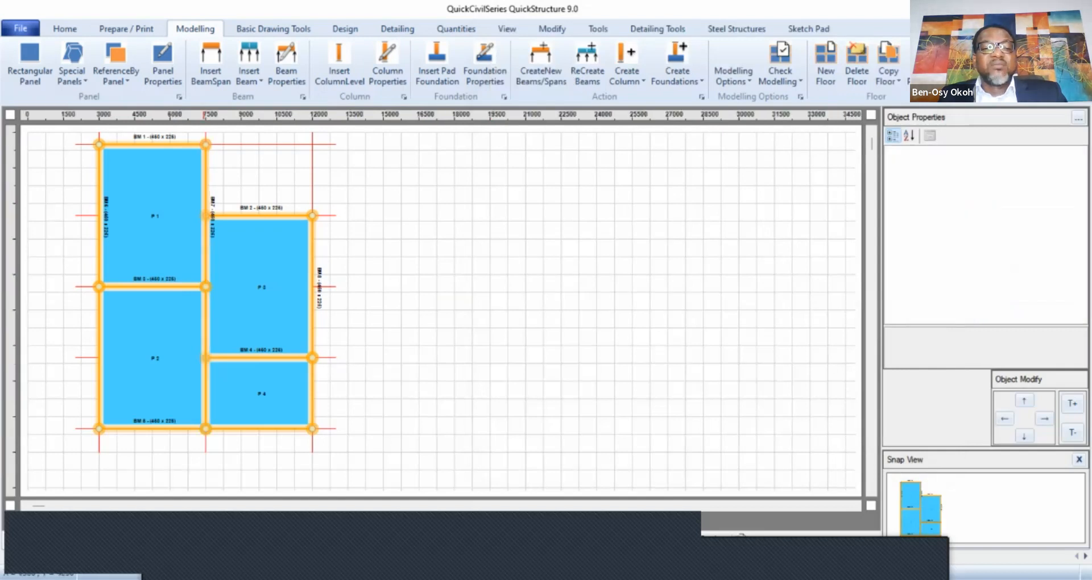
left_click(206, 297)
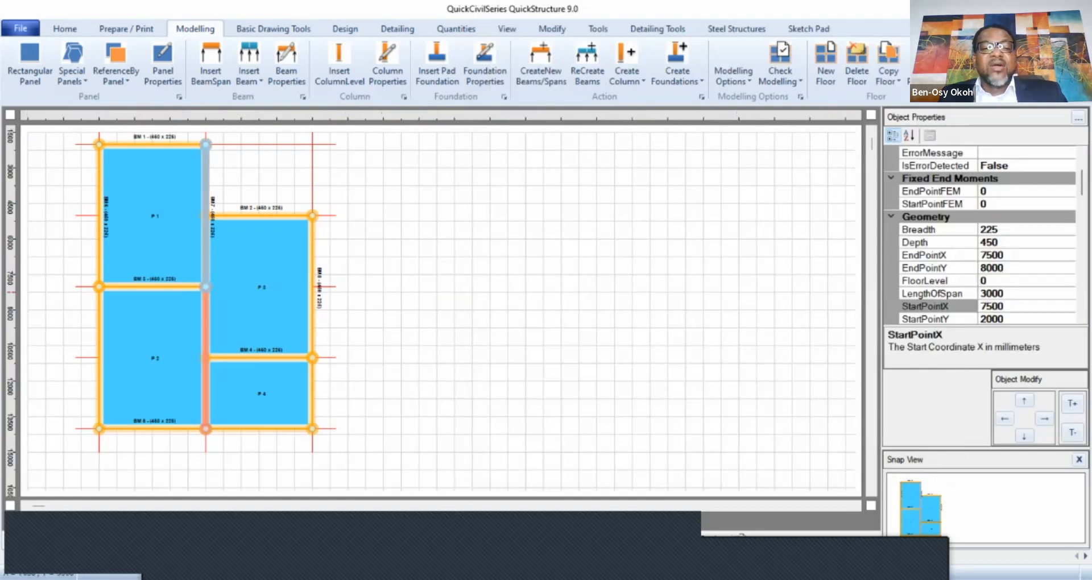
left_click(205, 293)
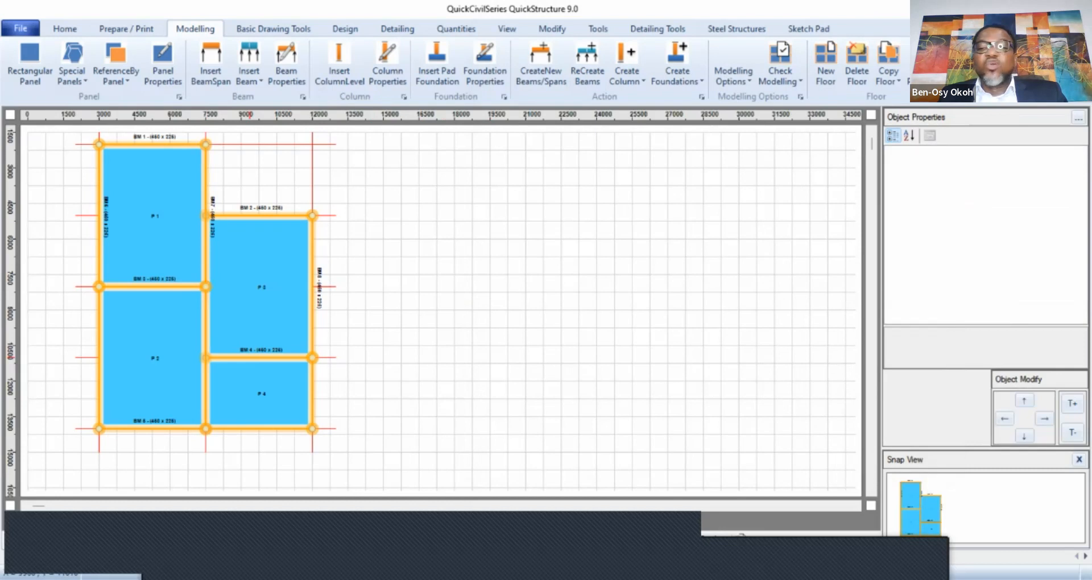
left_click(250, 358)
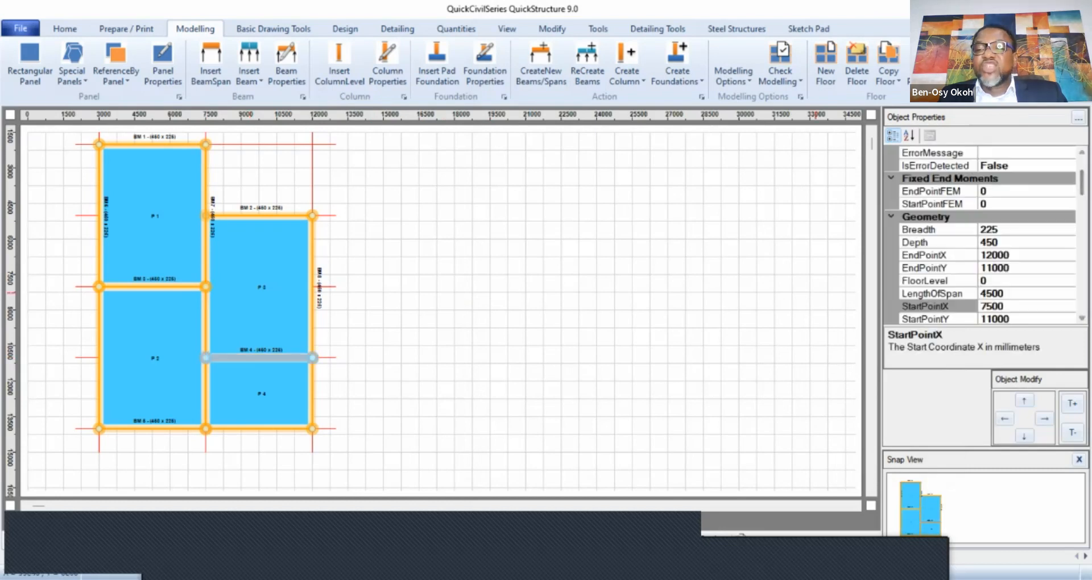
scroll(980, 236, "down", 2)
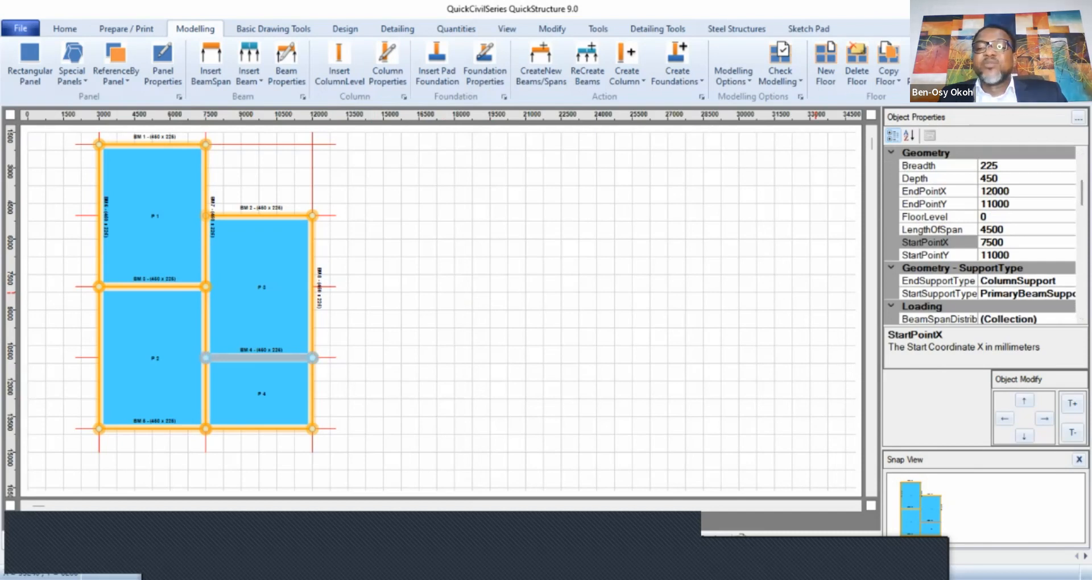
left_click(377, 239)
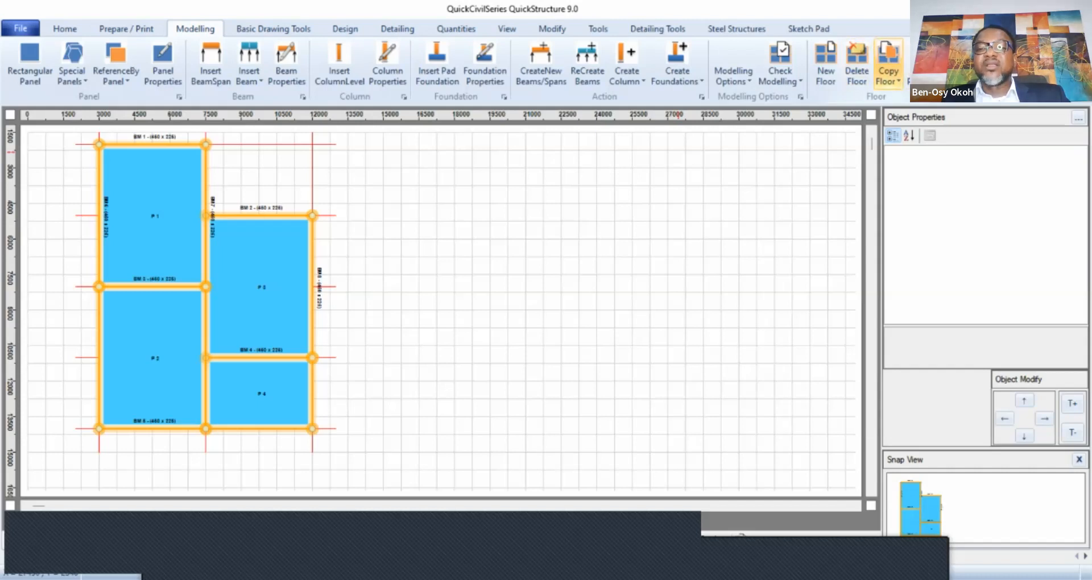
Copy Floor 1 to create 2 additional floors, with the last floor as roof level.
left_click(889, 77)
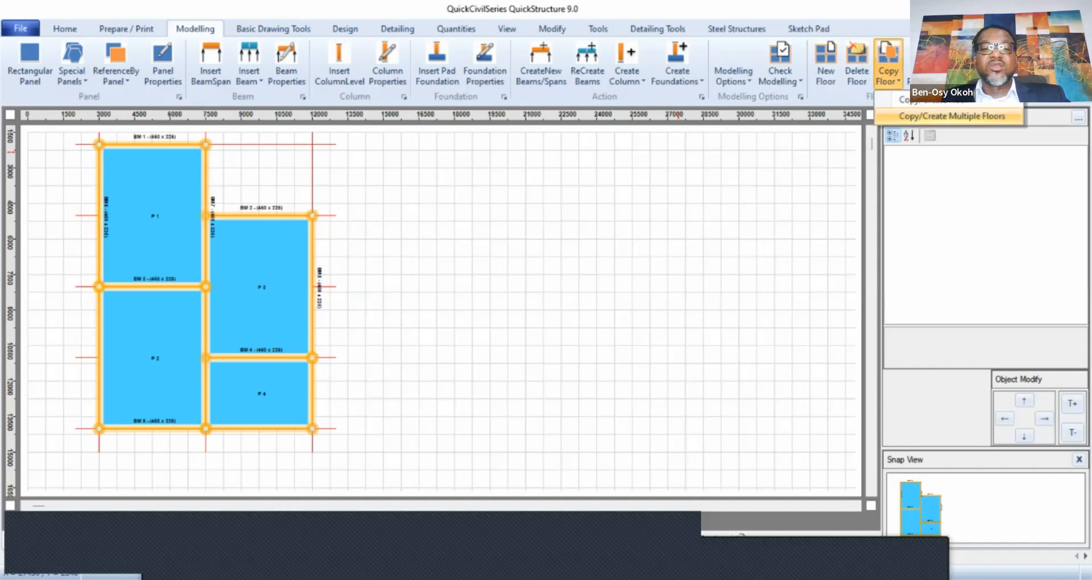
left_click(952, 116)
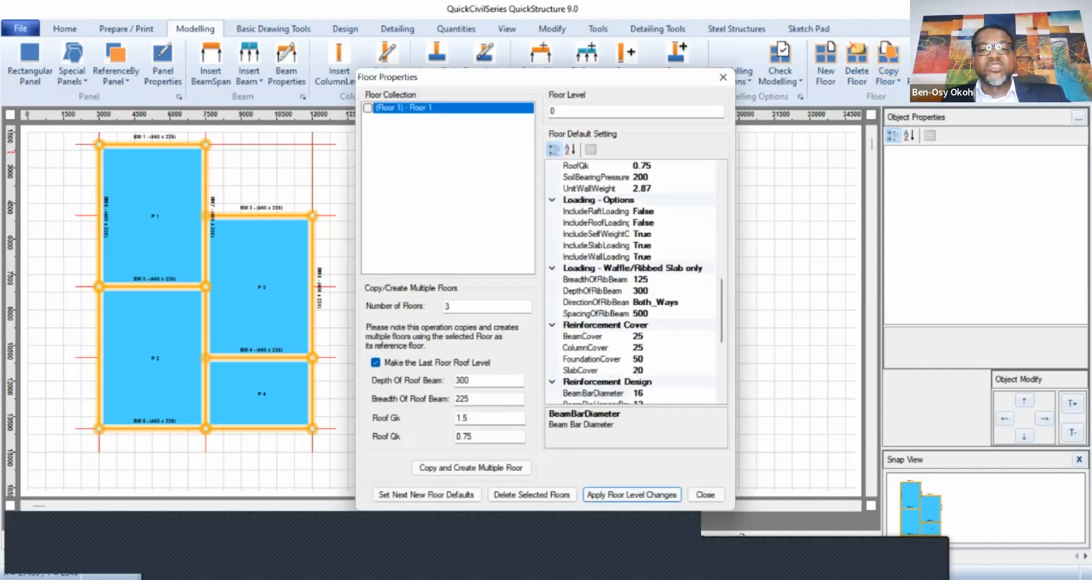
key("BackSpace")
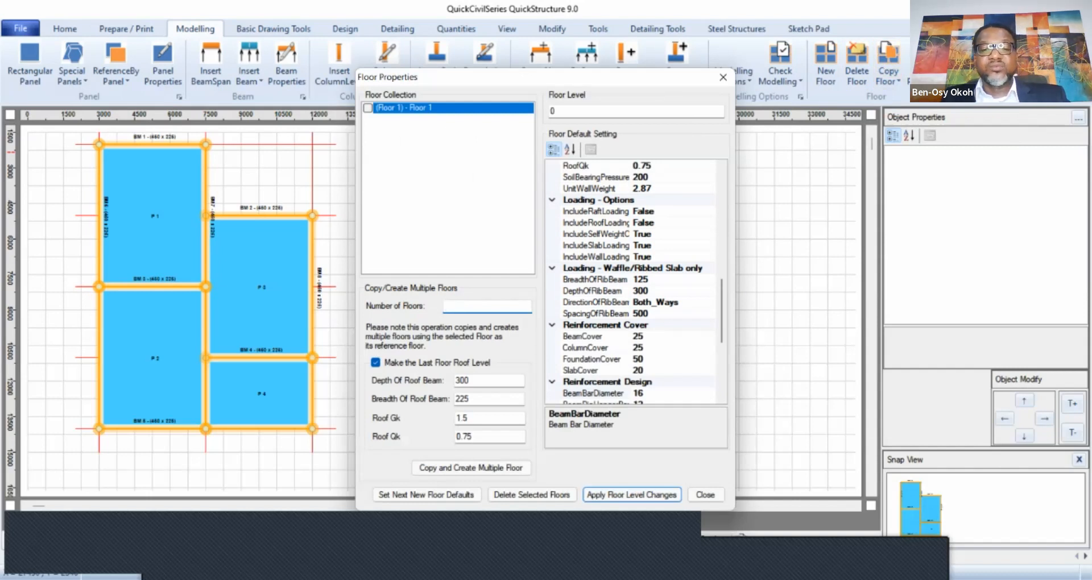
type("2")
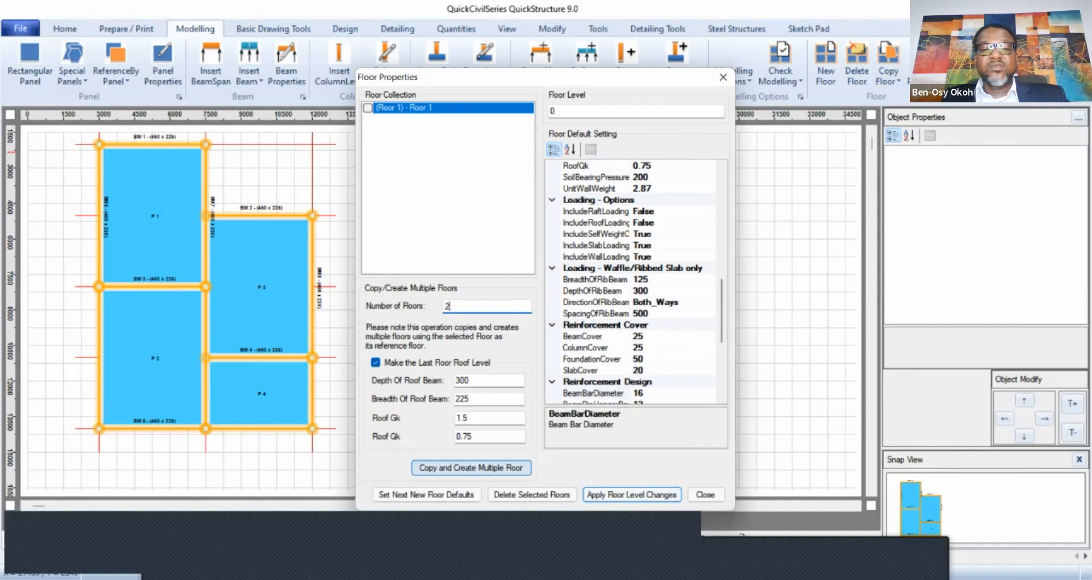
key("Return")
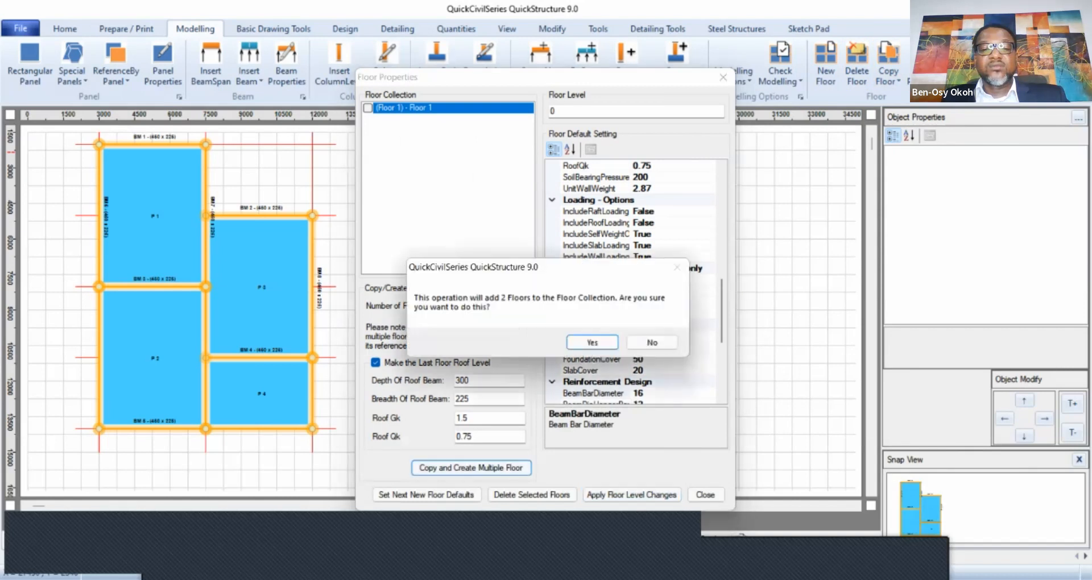
left_click(593, 342)
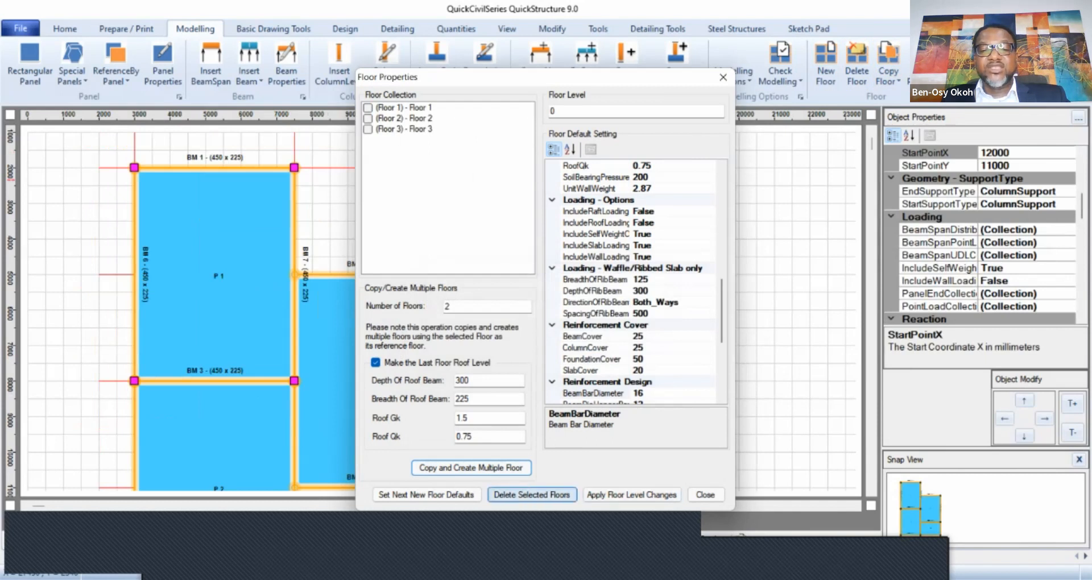
Apply the floor level changes and close the floor properties.
left_click(631, 494)
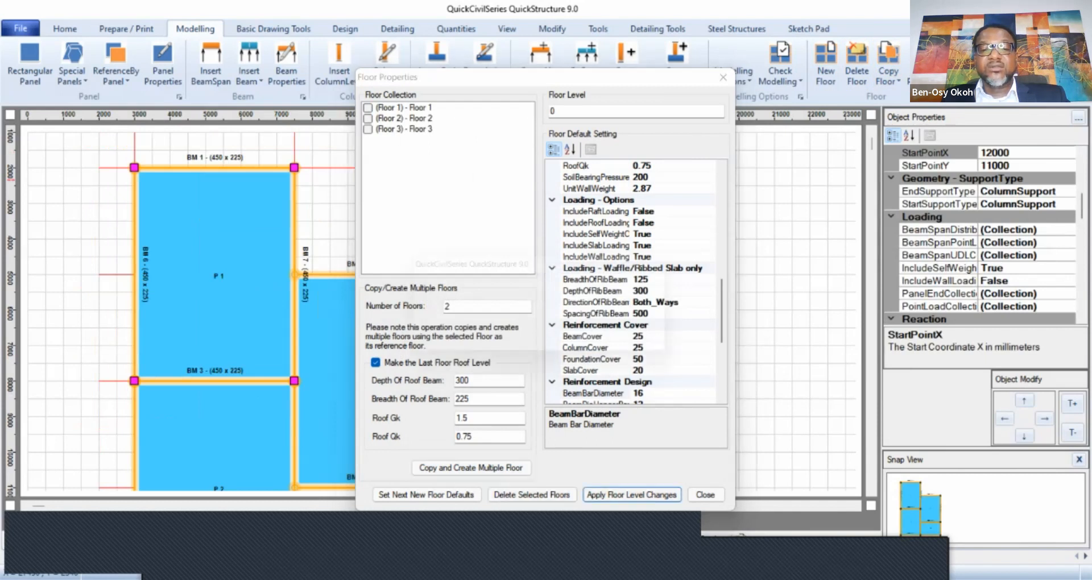
left_click(596, 347)
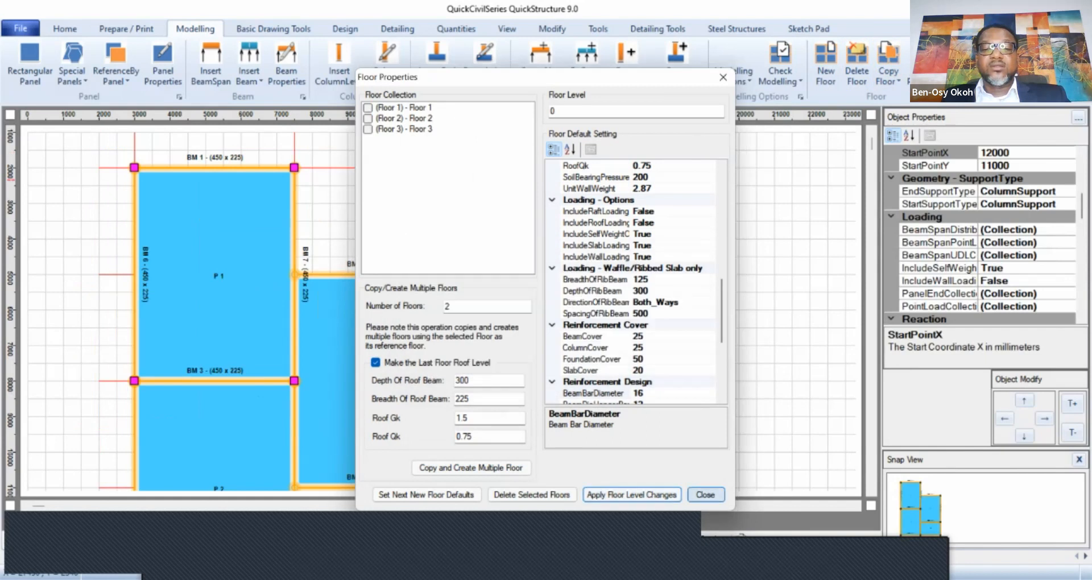
left_click(705, 495)
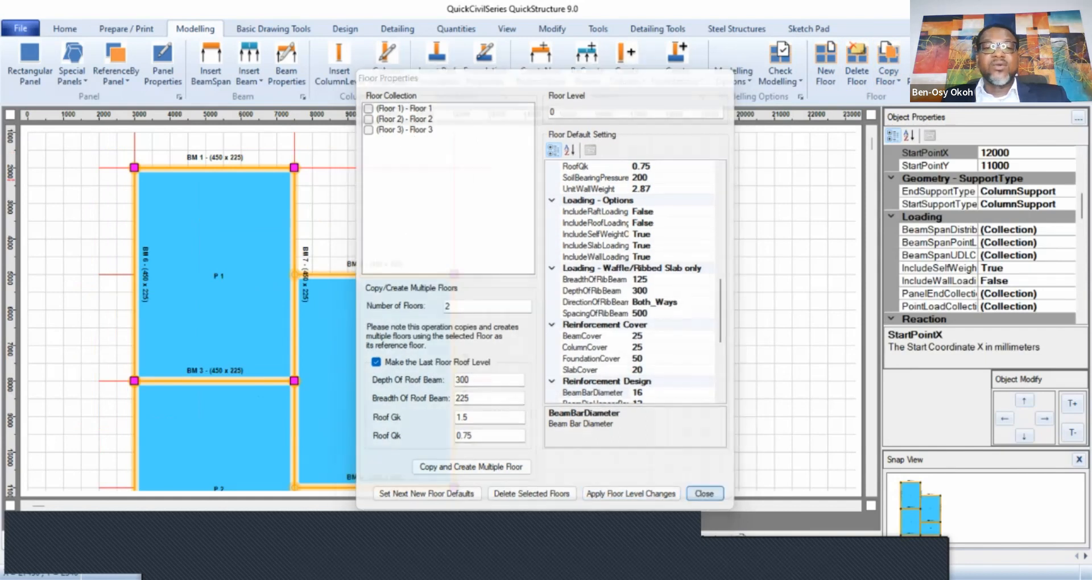
Set the Ground Floor view's drawing scale to 1:150.
left_click(507, 29)
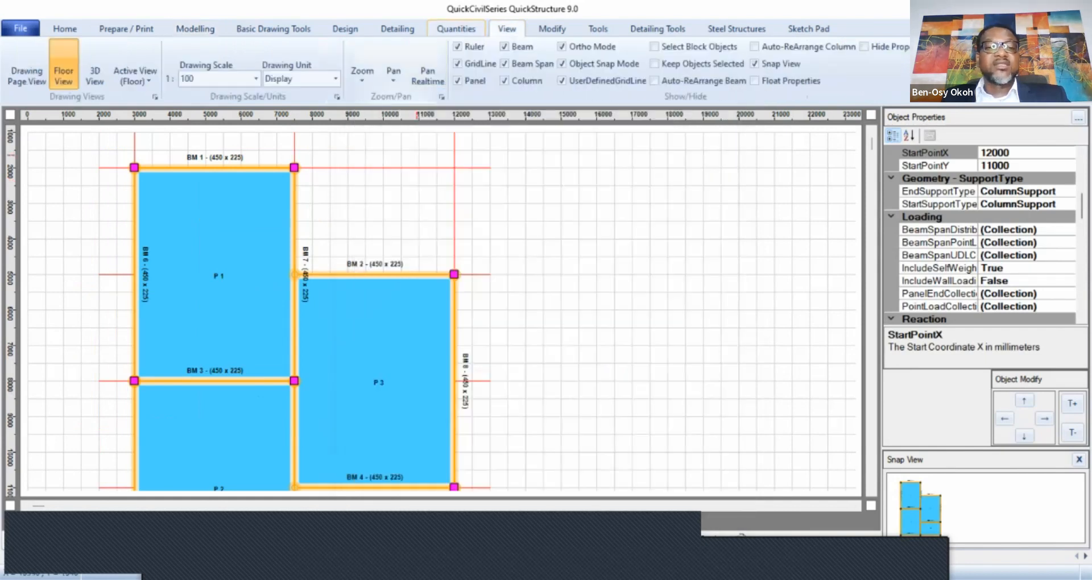
left_click(256, 79)
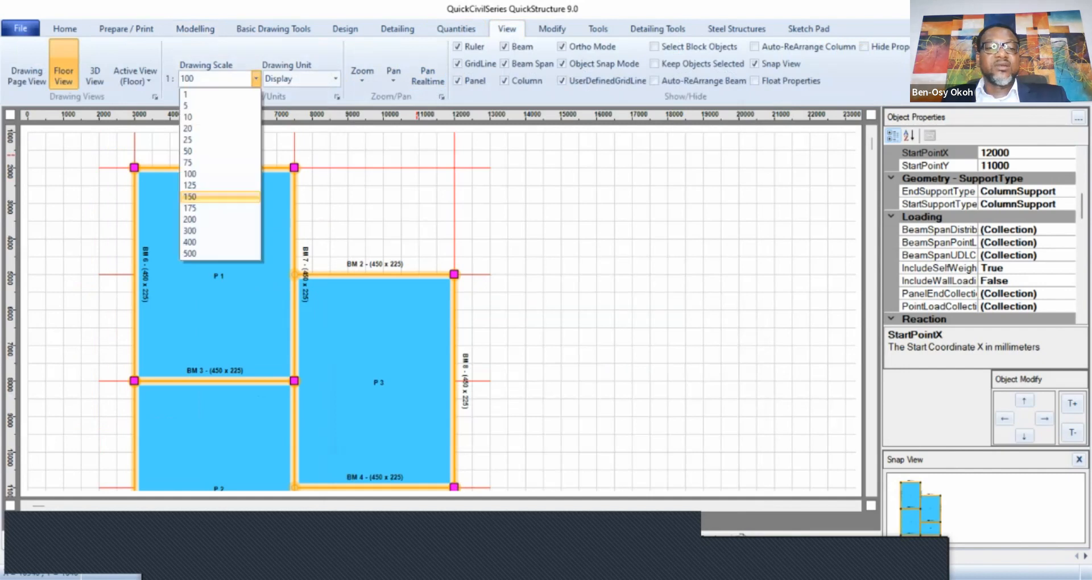
left_click(190, 196)
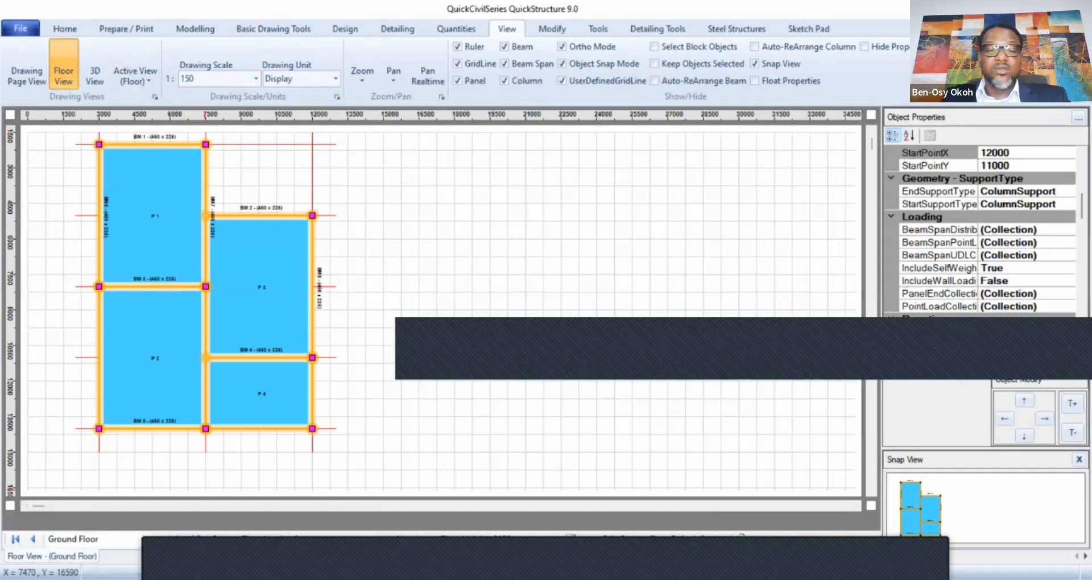
Go to the First Floor view and set its drawing scale to 1:150.
left_click(178, 539)
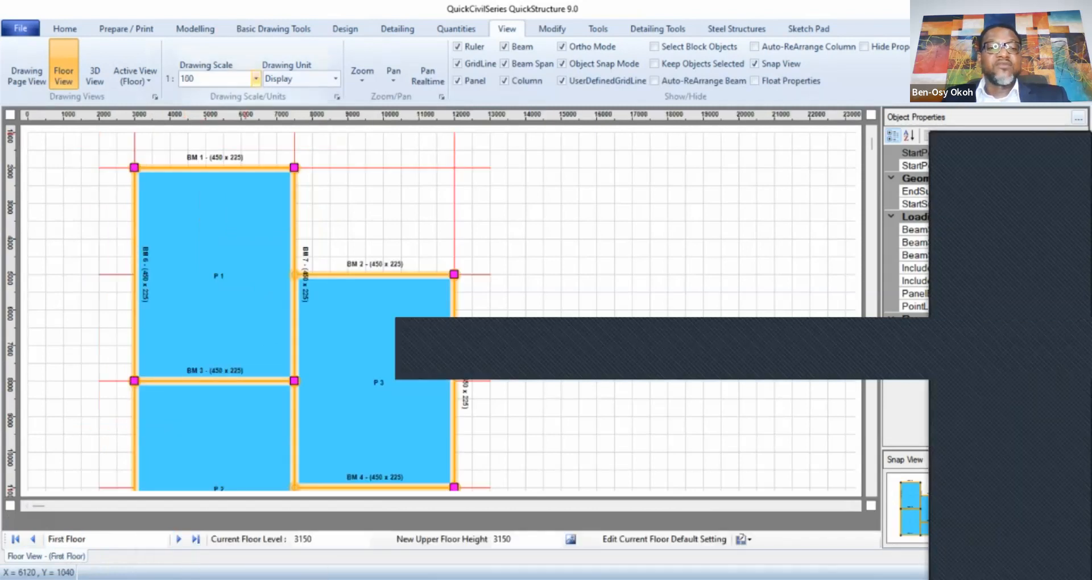
left_click(256, 78)
left_click(191, 184)
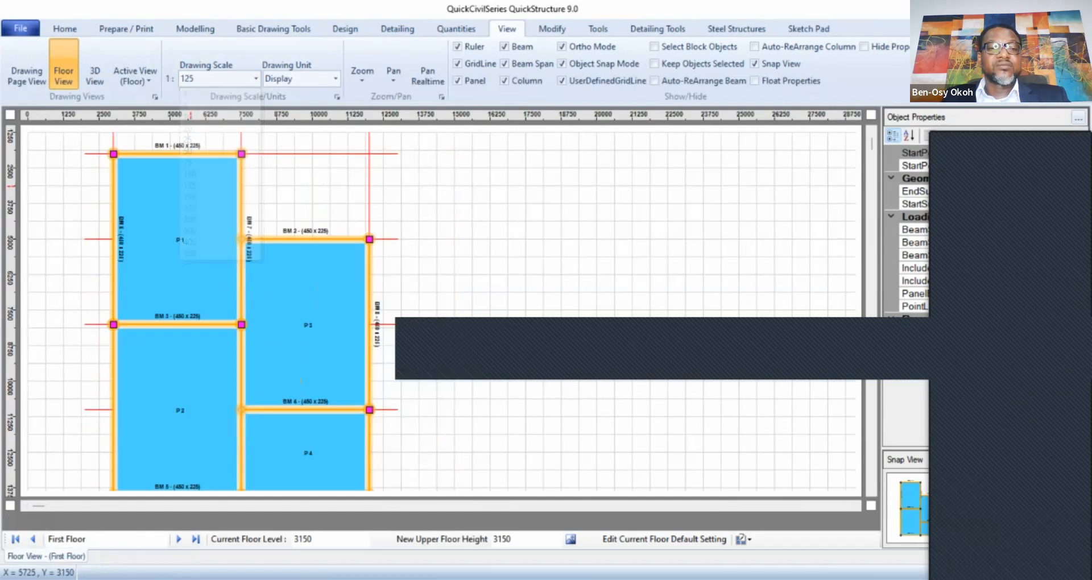
left_click(256, 79)
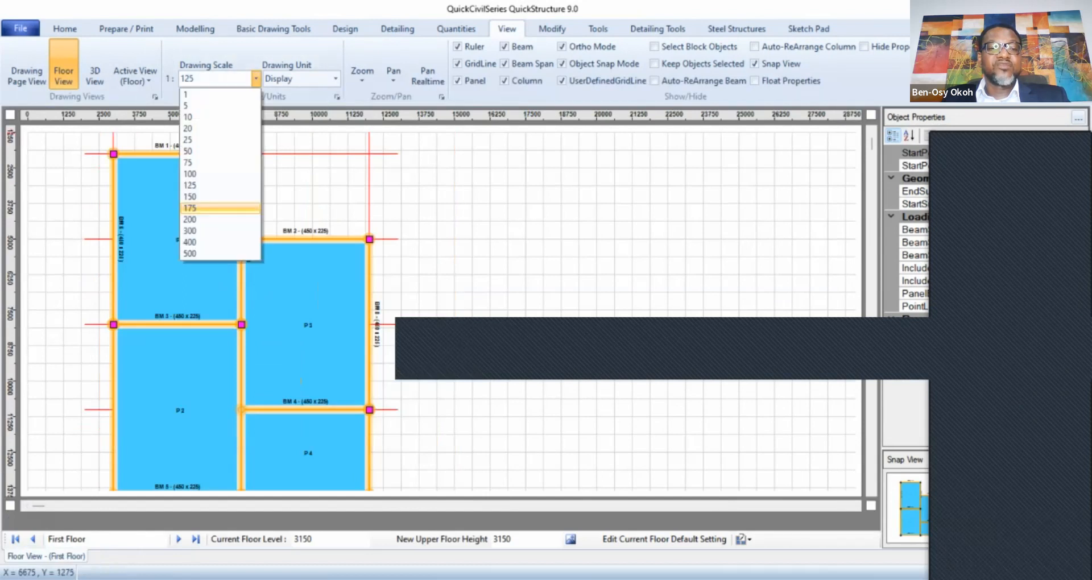
left_click(191, 197)
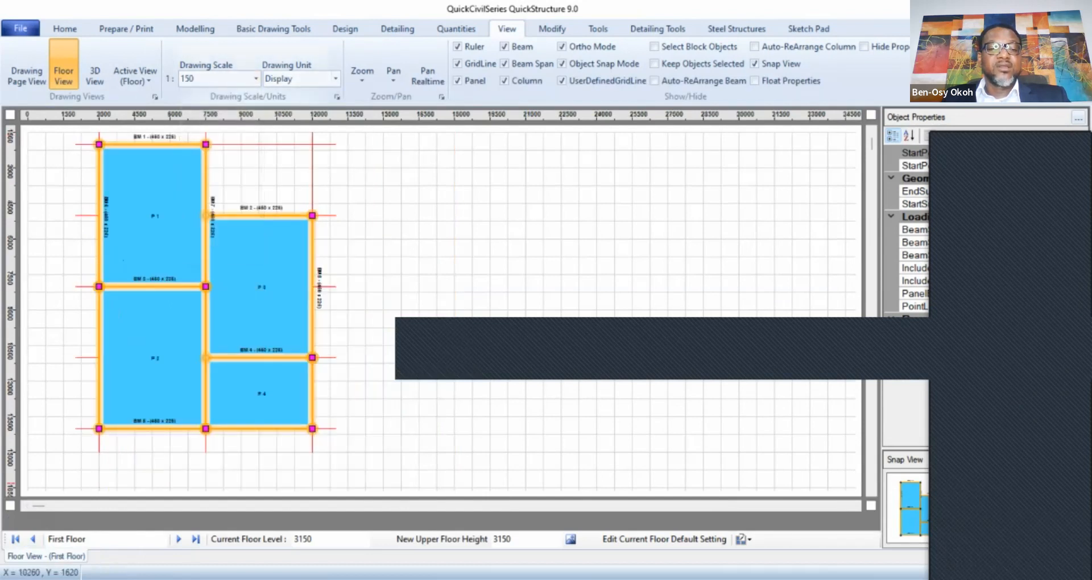
Set the Roof Level view's drawing scale to 1:150, and return to the First Floor view.
left_click(179, 539)
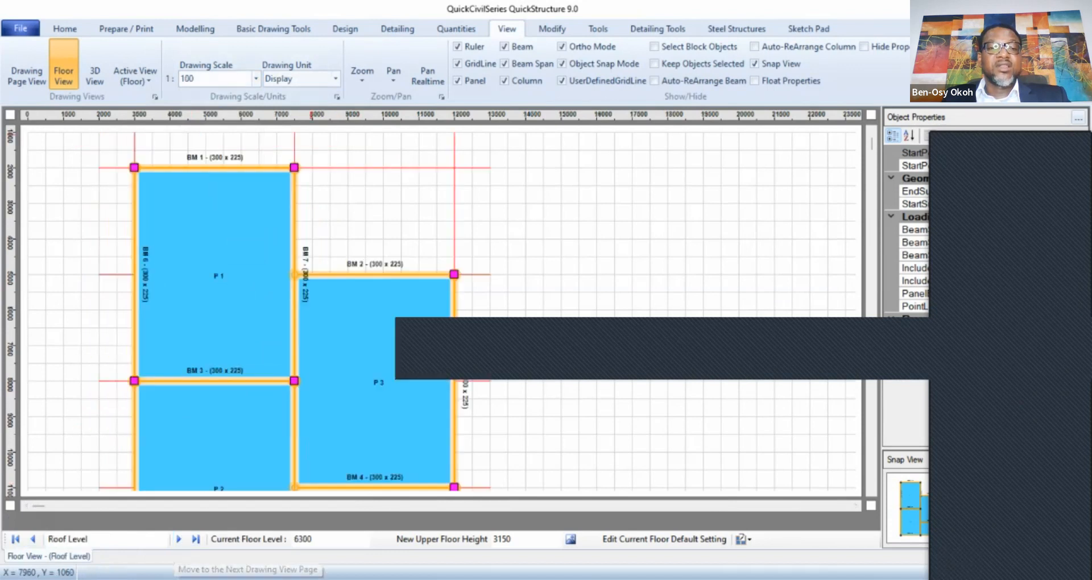
left_click(256, 78)
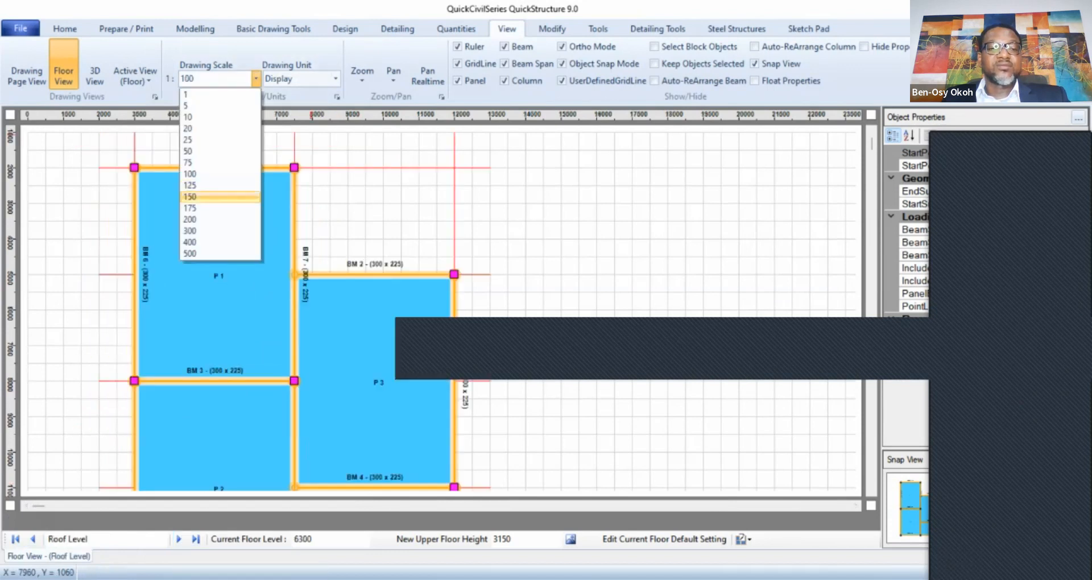
left_click(193, 197)
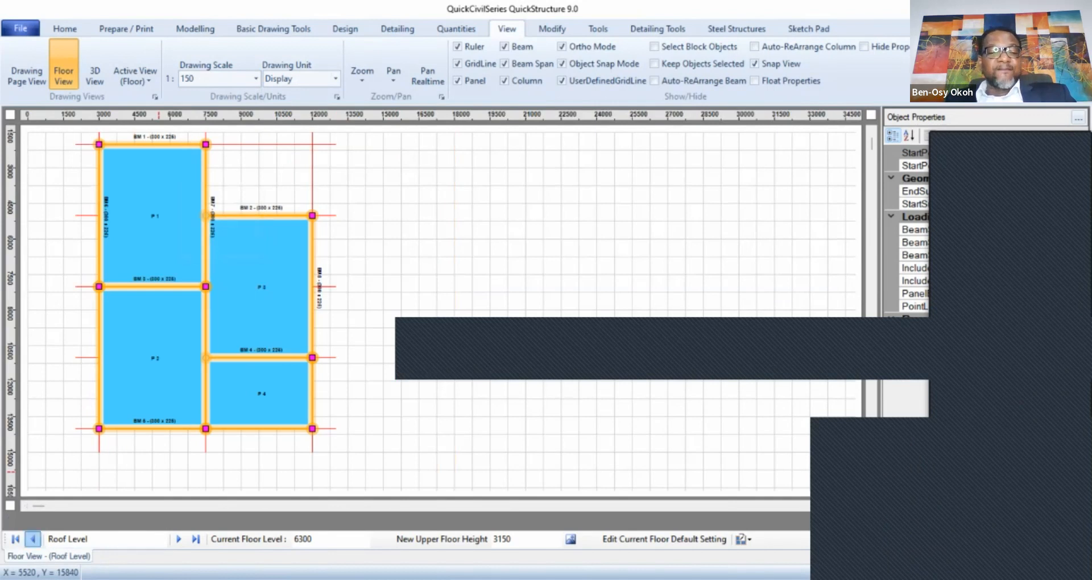
left_click(33, 539)
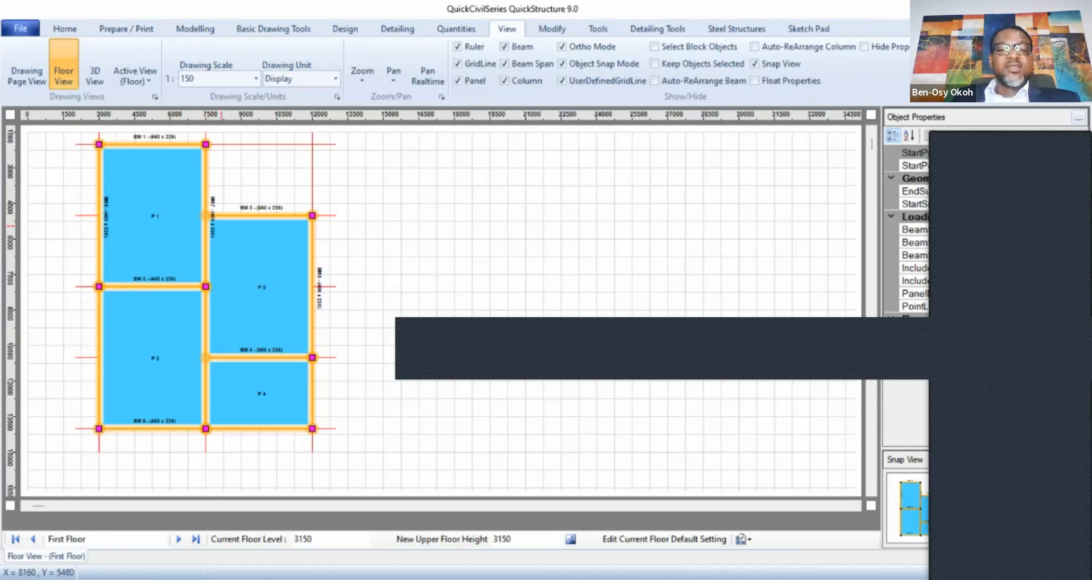
Copy the First Floor panel between beams BM 2 and BM 4 to its right side using the reference panel command.
left_click(227, 215)
left_click(226, 173)
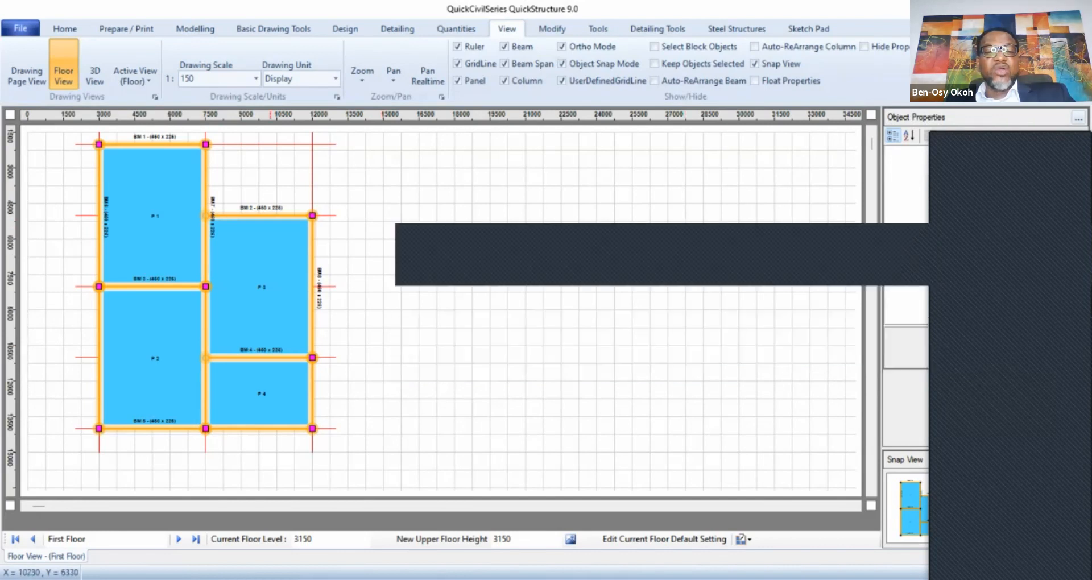
left_click(262, 255)
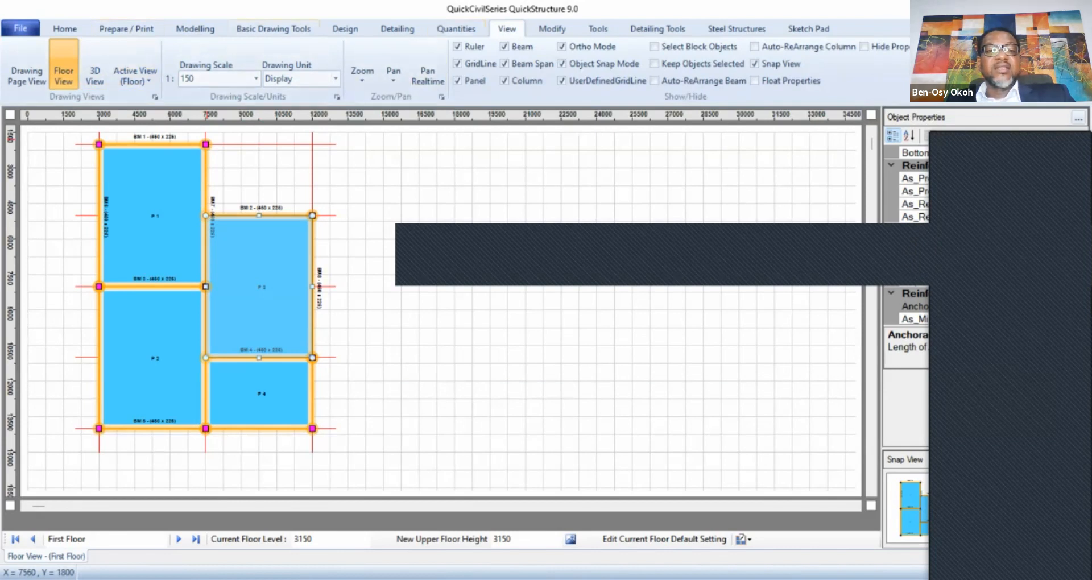
left_click(195, 29)
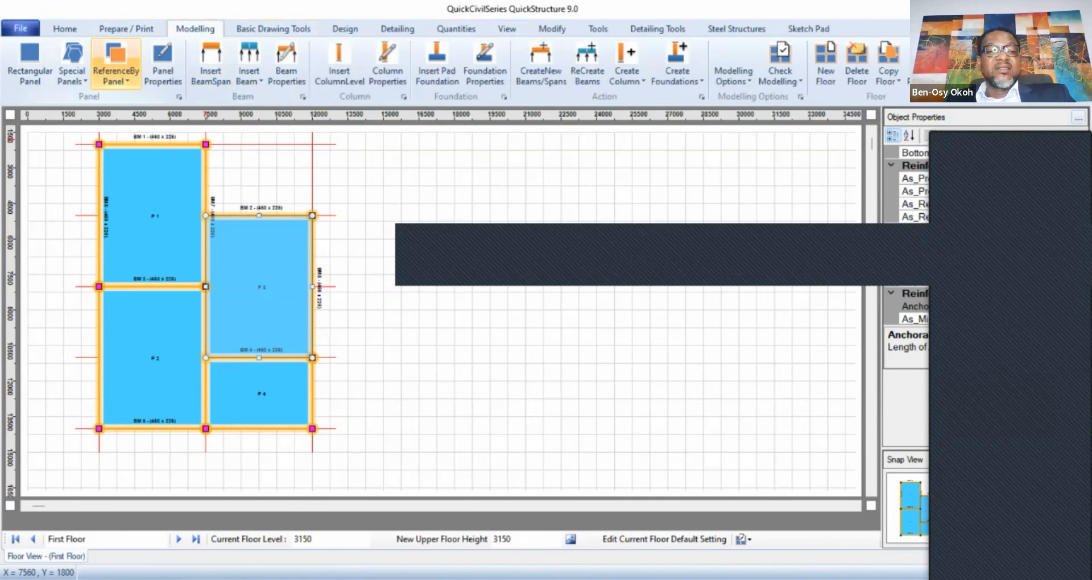
left_click(116, 74)
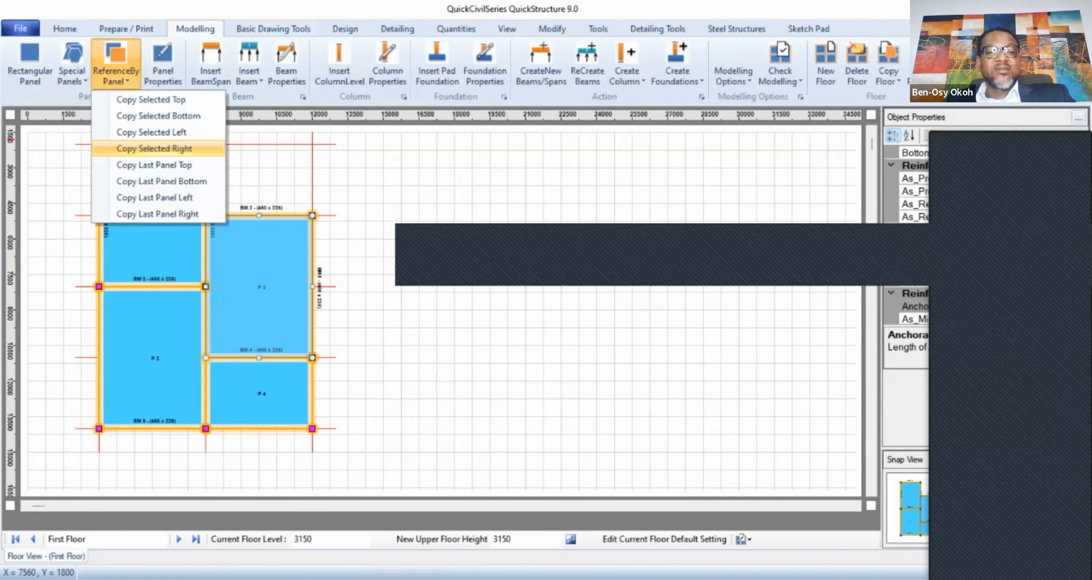
left_click(155, 148)
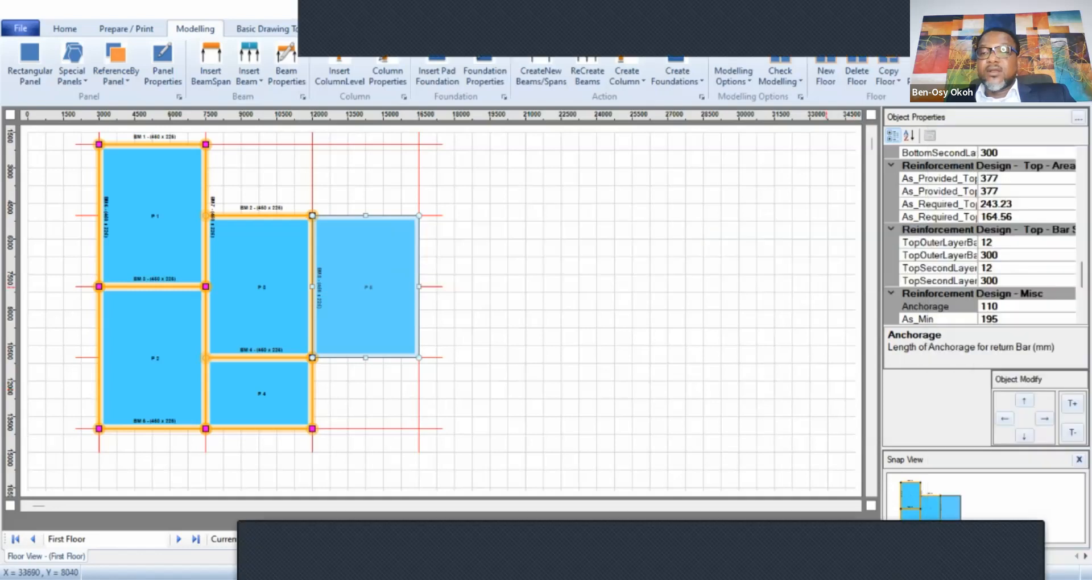
Set the width of the copied panel on the building's right side to 900 mm.
left_click_drag(1082, 275, 1083, 171)
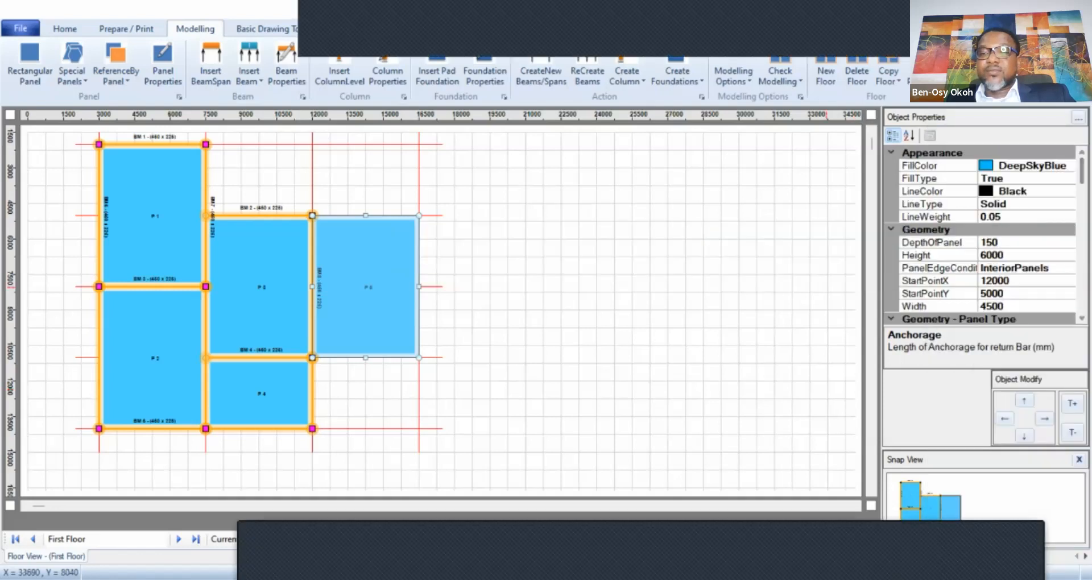
left_click(1007, 307)
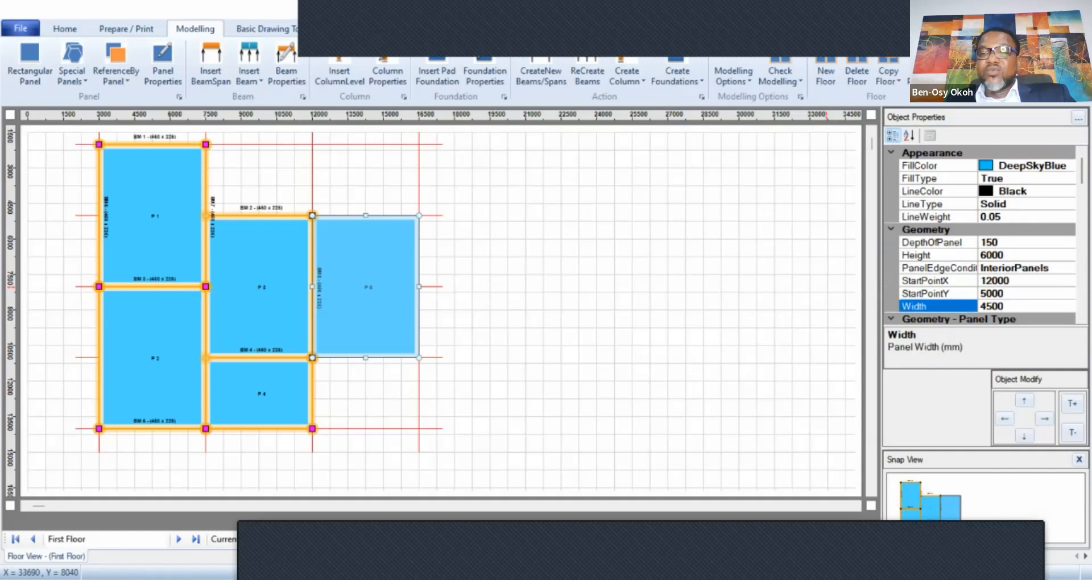
double_click(993, 306)
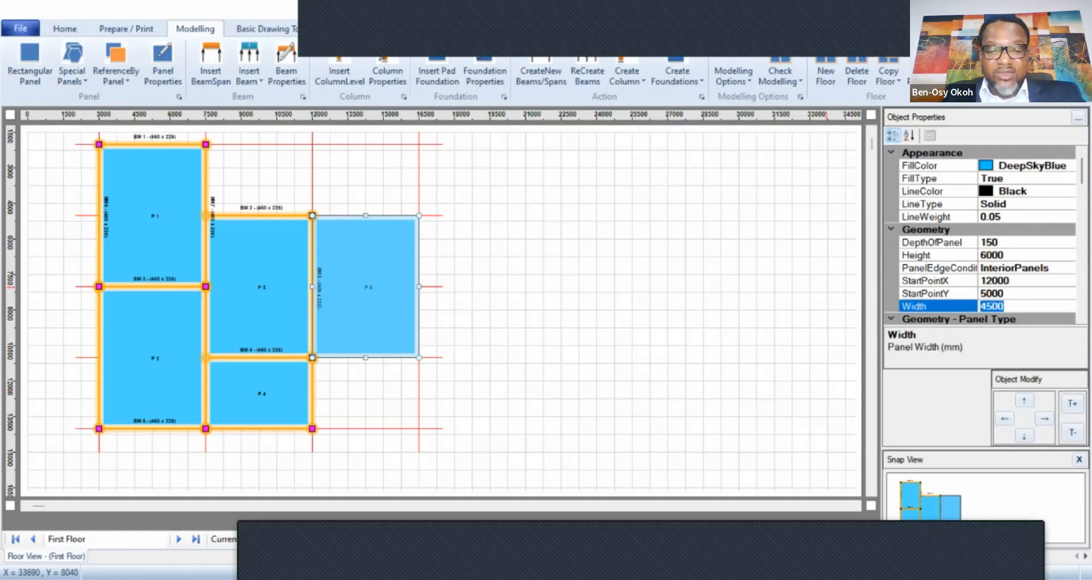
type("900")
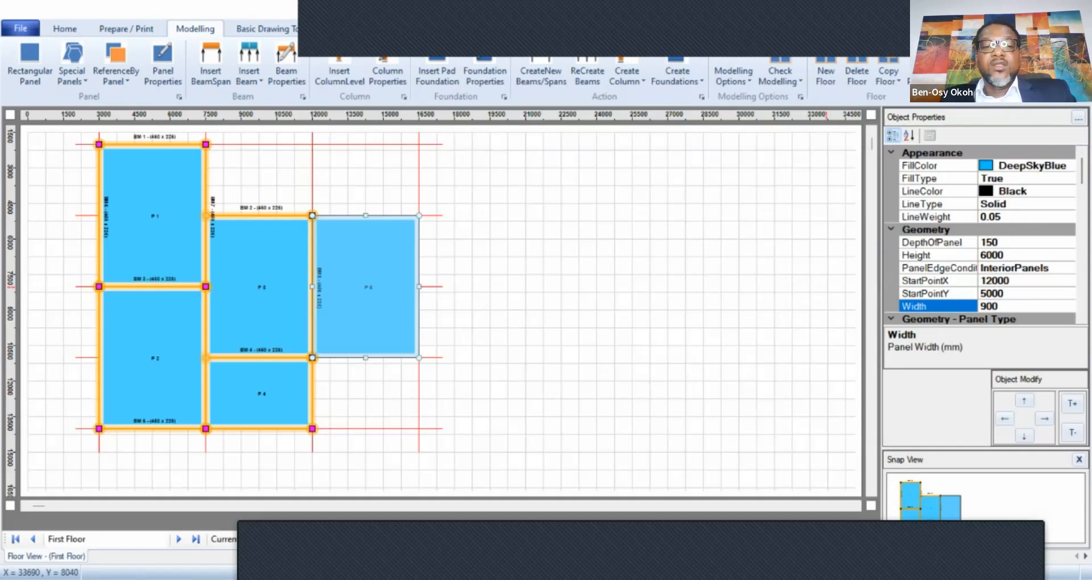
key("Return")
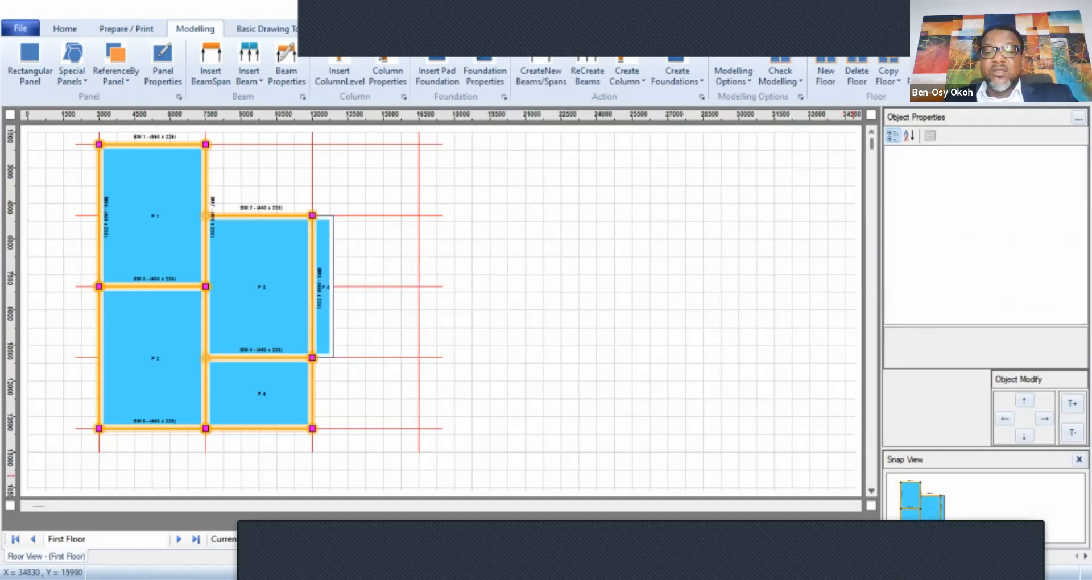
Copy the lower-left panel P 2 to its bottom side, below the floor's lower beam.
scroll(852, 475, "down", 3)
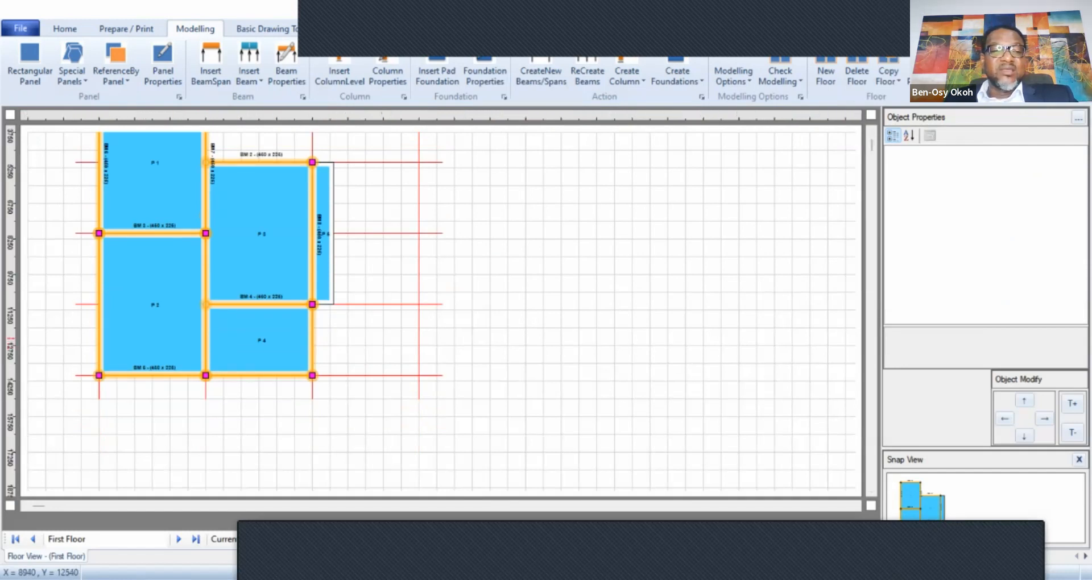
scroll(659, 146, "up", 3)
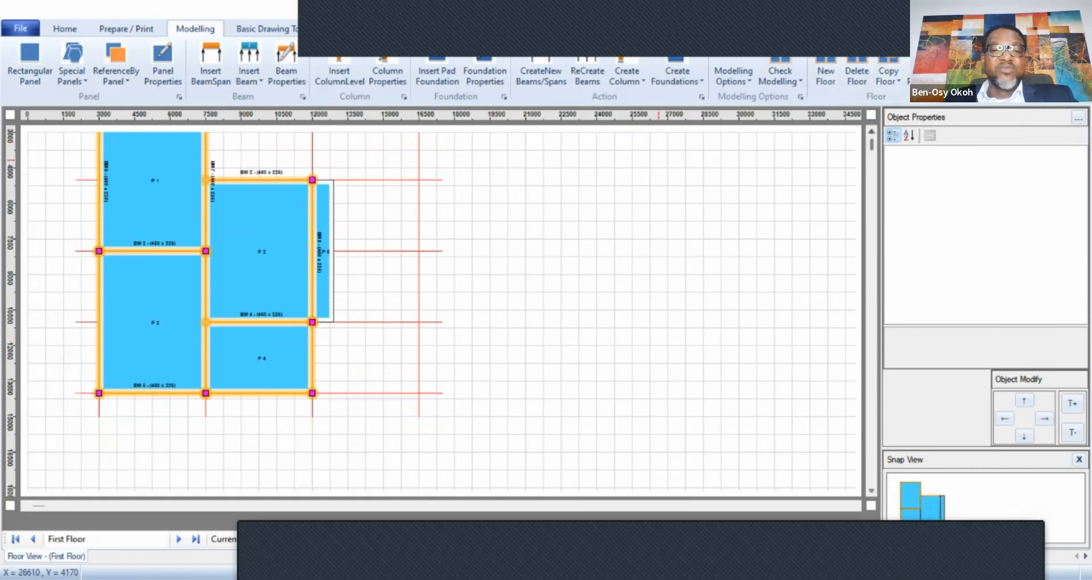
scroll(658, 195, "up", 2)
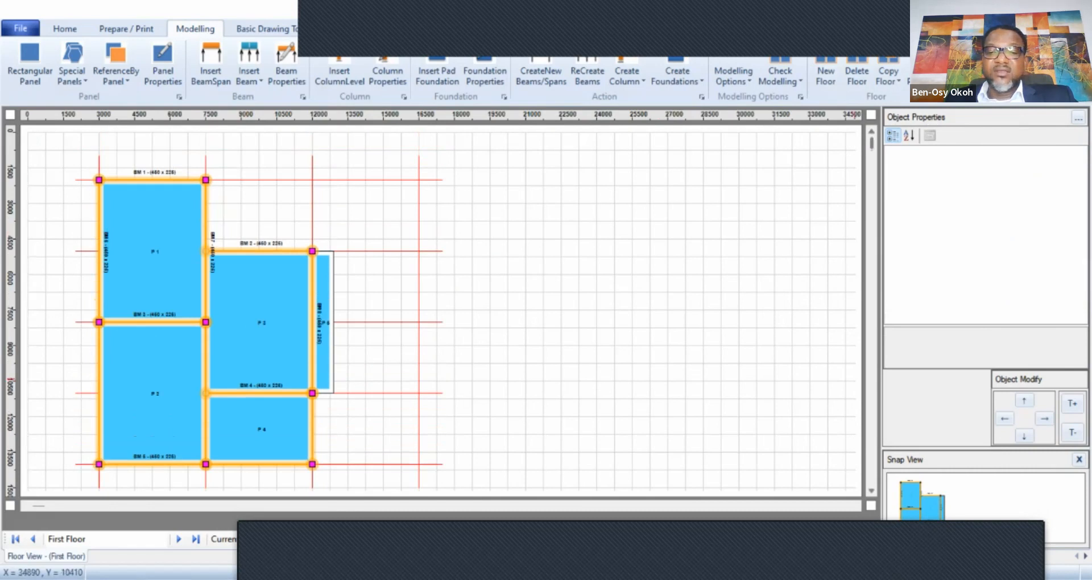
scroll(861, 277, "down", 5)
scroll(260, 279, "down", 3)
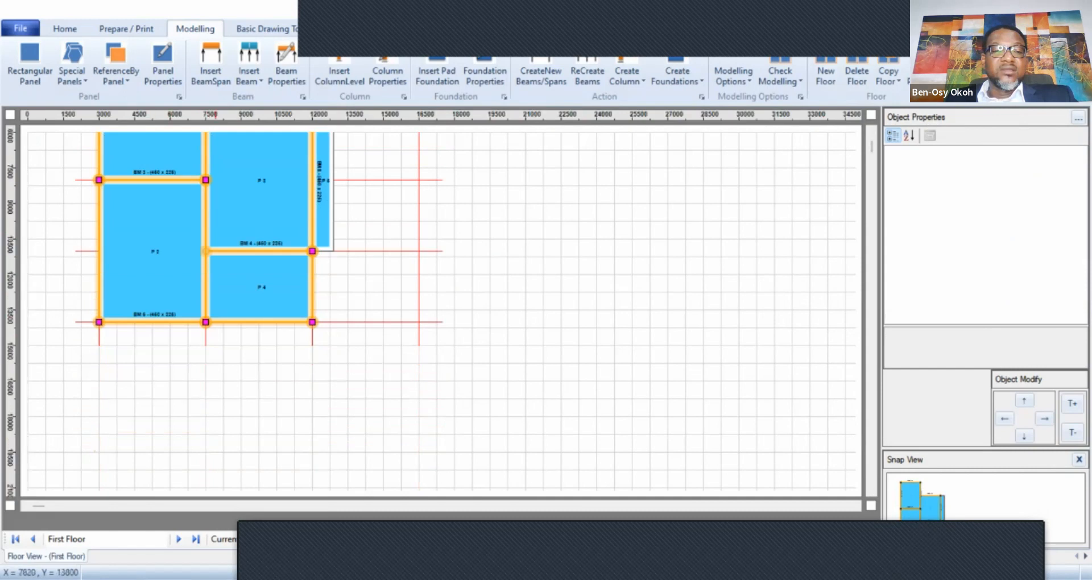
left_click(145, 236)
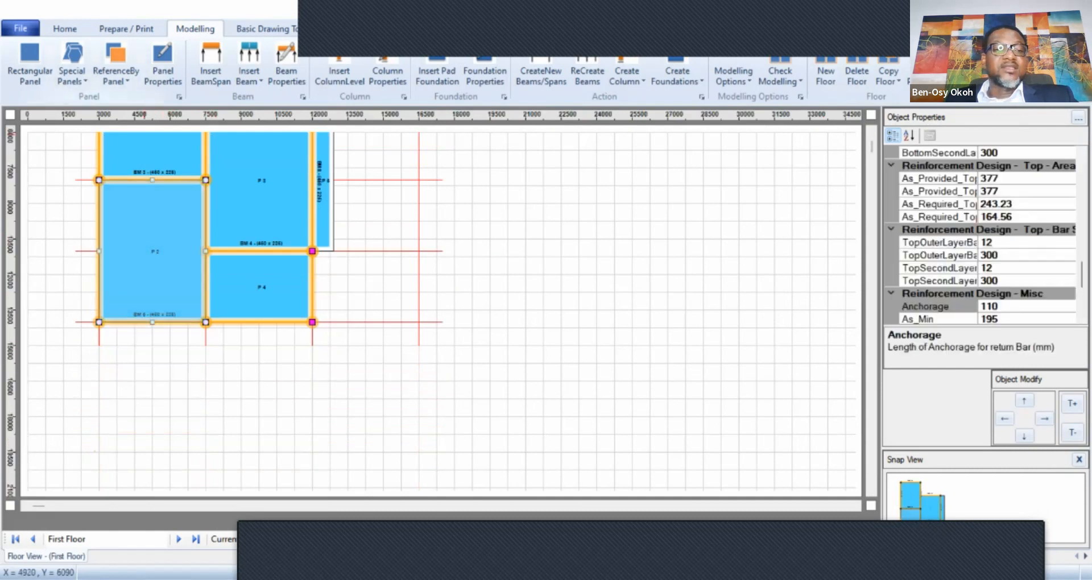
left_click(116, 74)
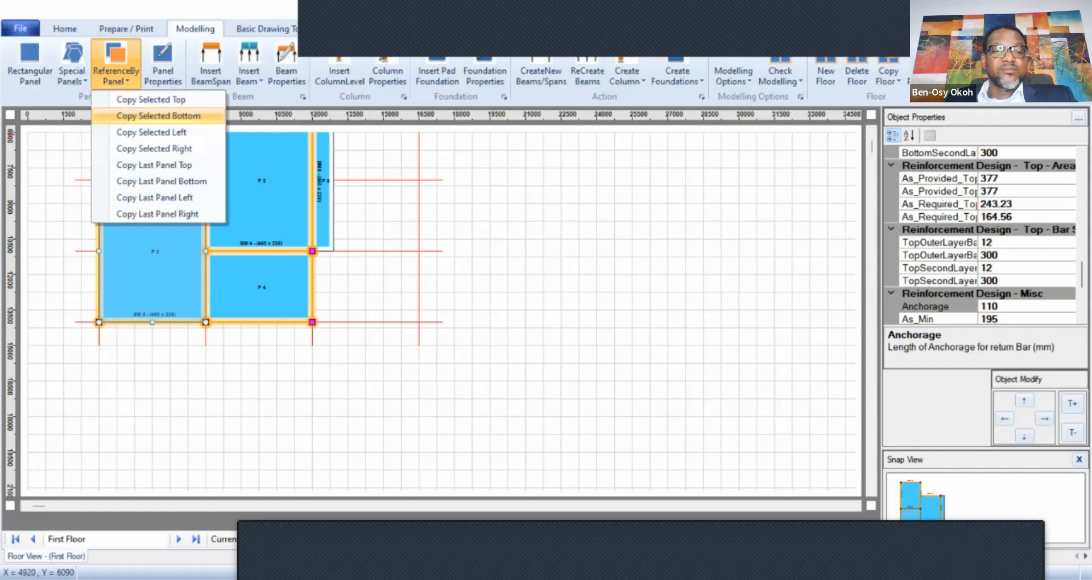
left_click(158, 115)
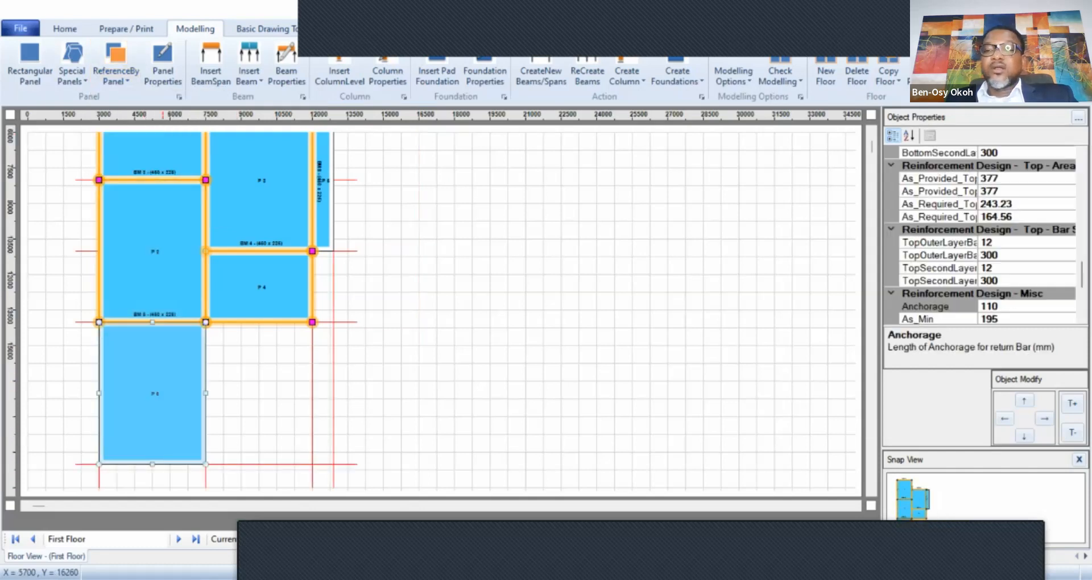
Set the height of the copied panel below P 2 to 1500 mm.
left_click_drag(1082, 274, 1083, 170)
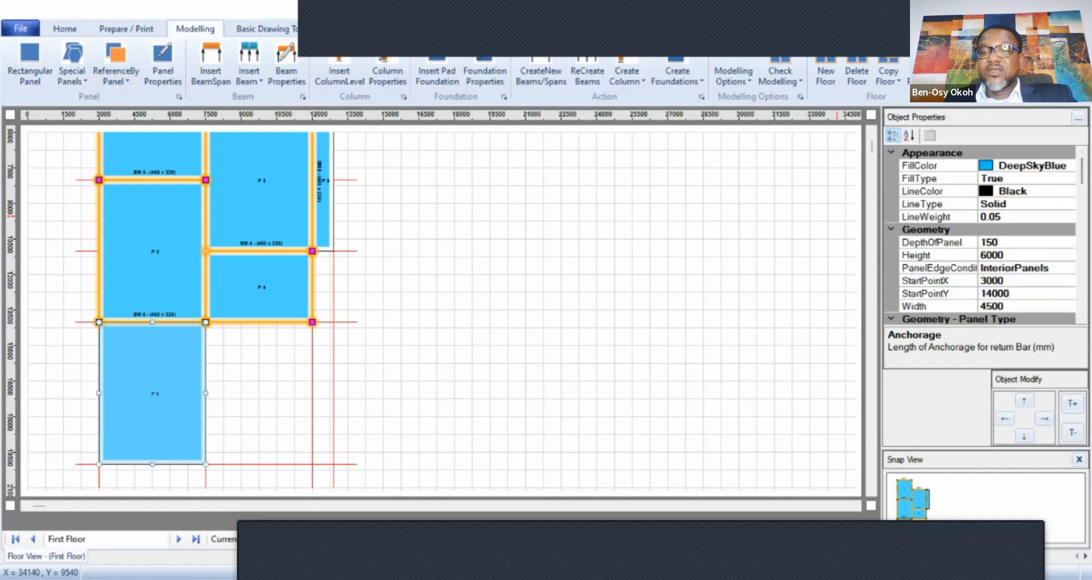
left_click(1008, 255)
double_click(993, 255)
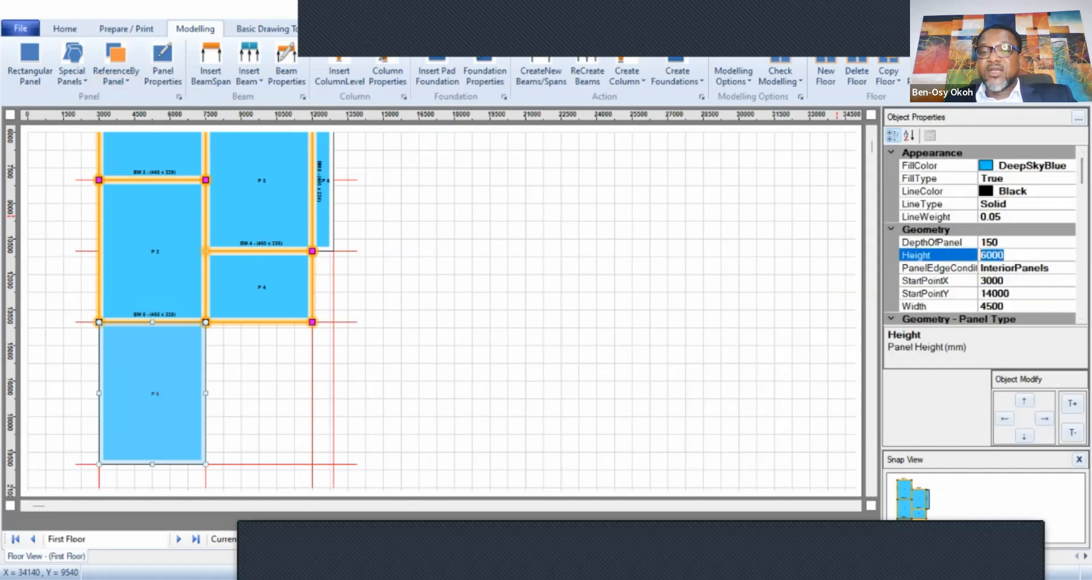
type("1200")
key("BackSpace")
key("BackSpace")
key("BackSpace")
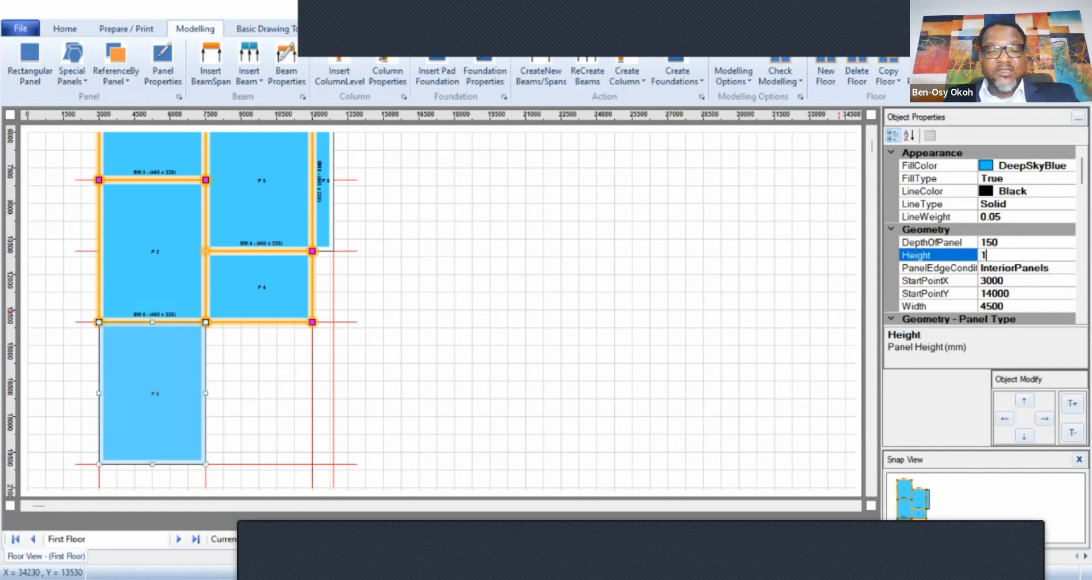
type("500")
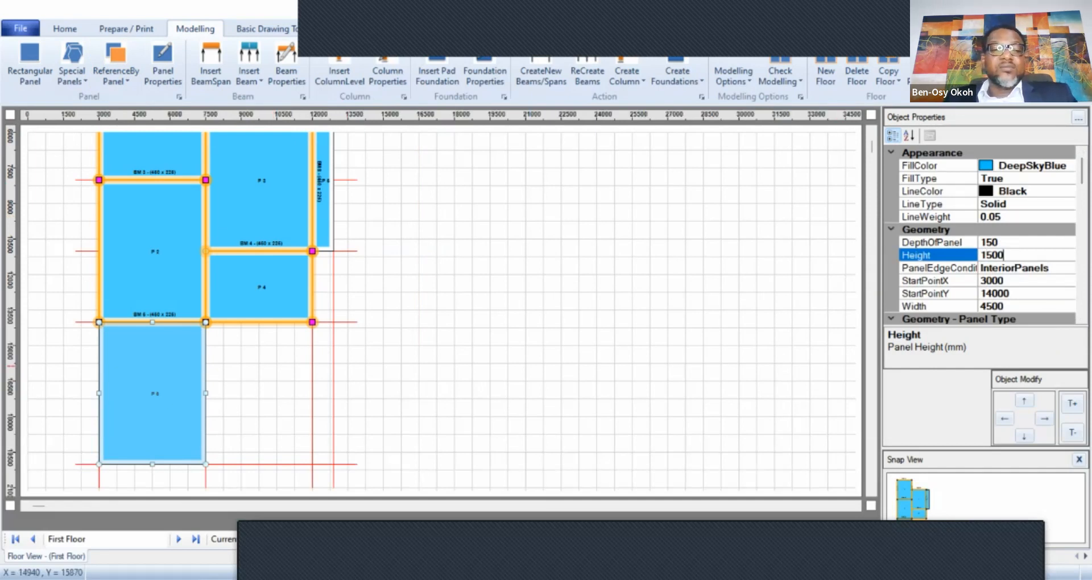
key("Return")
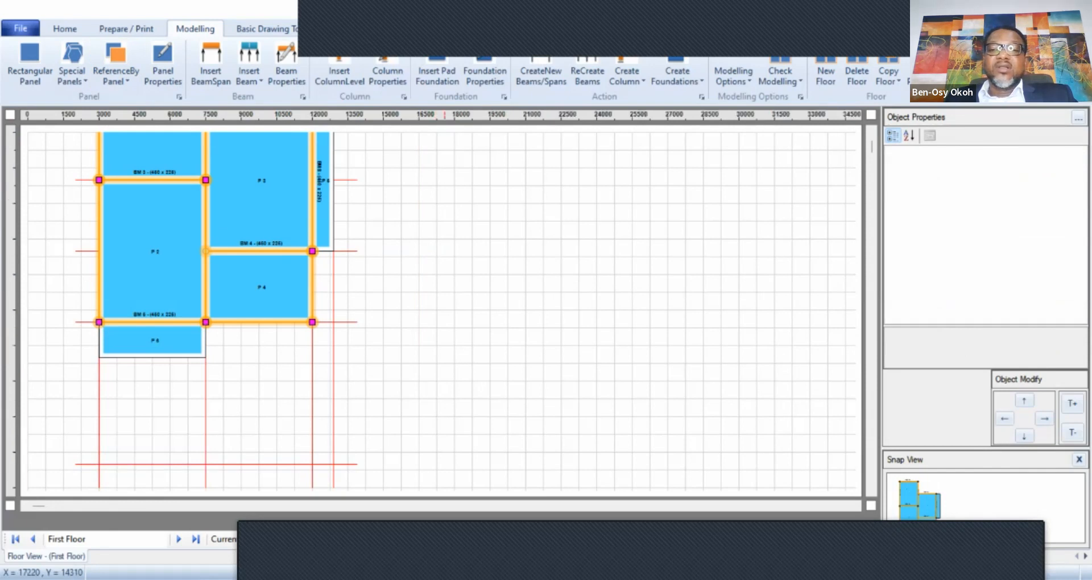
Insert 1500 mm beam spans along both sides and a 4500 mm span along the bottom of the new lower panel, and recreate the beams.
scroll(182, 313, "up", 2)
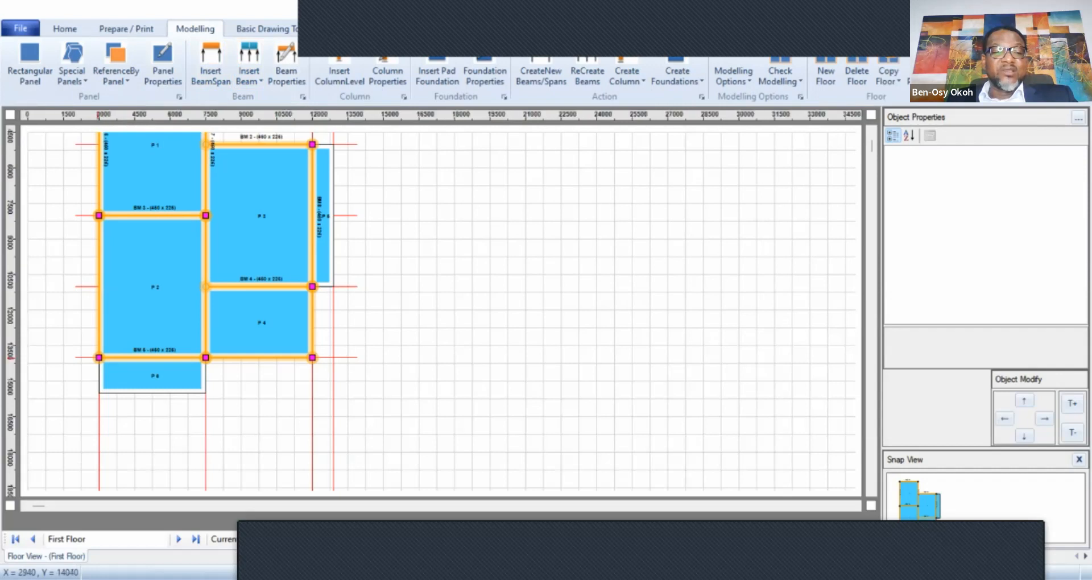
left_click(99, 358)
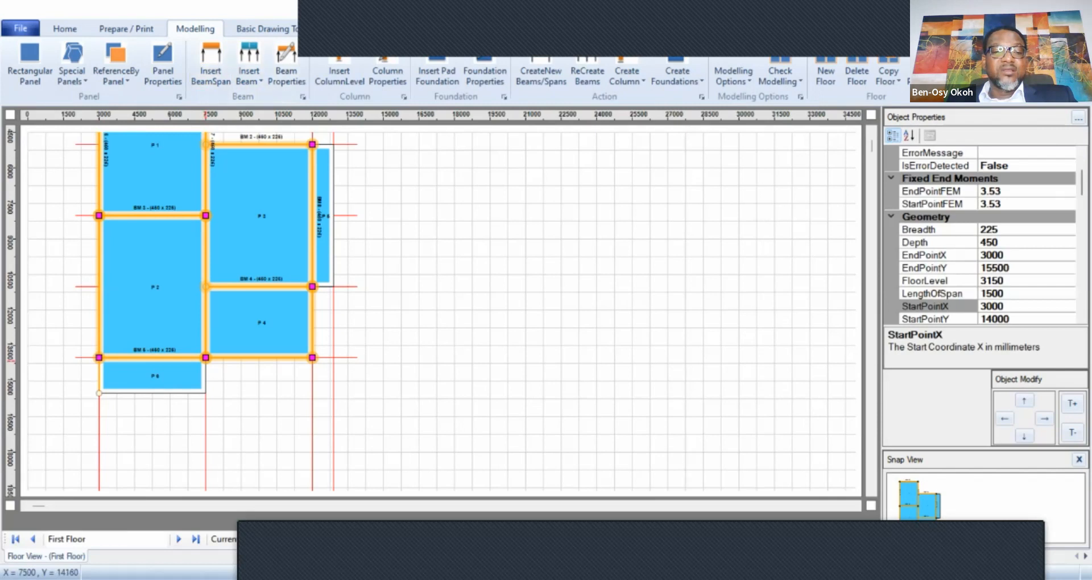
left_click(206, 359)
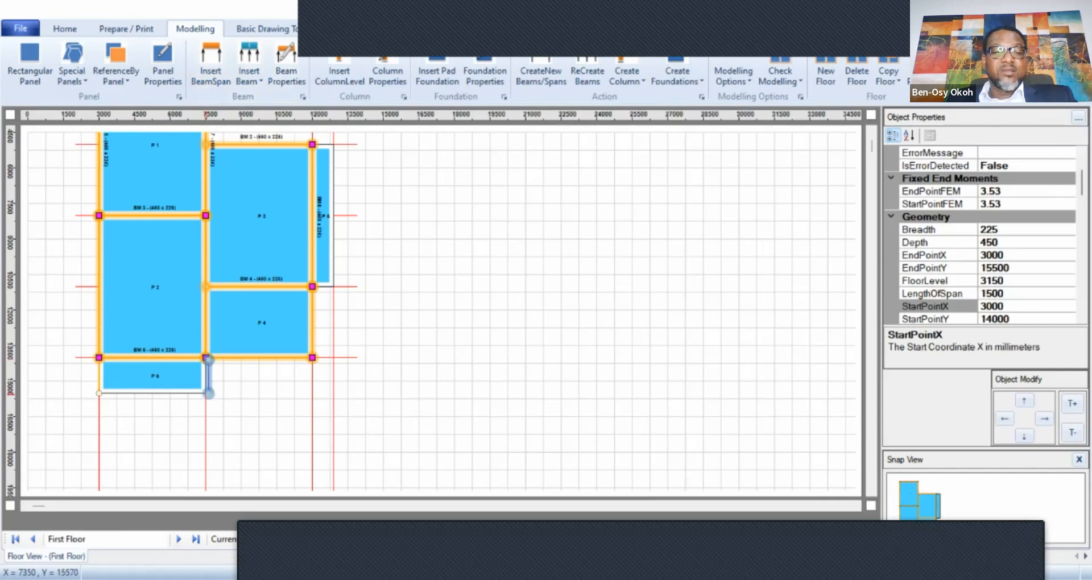
key("Escape")
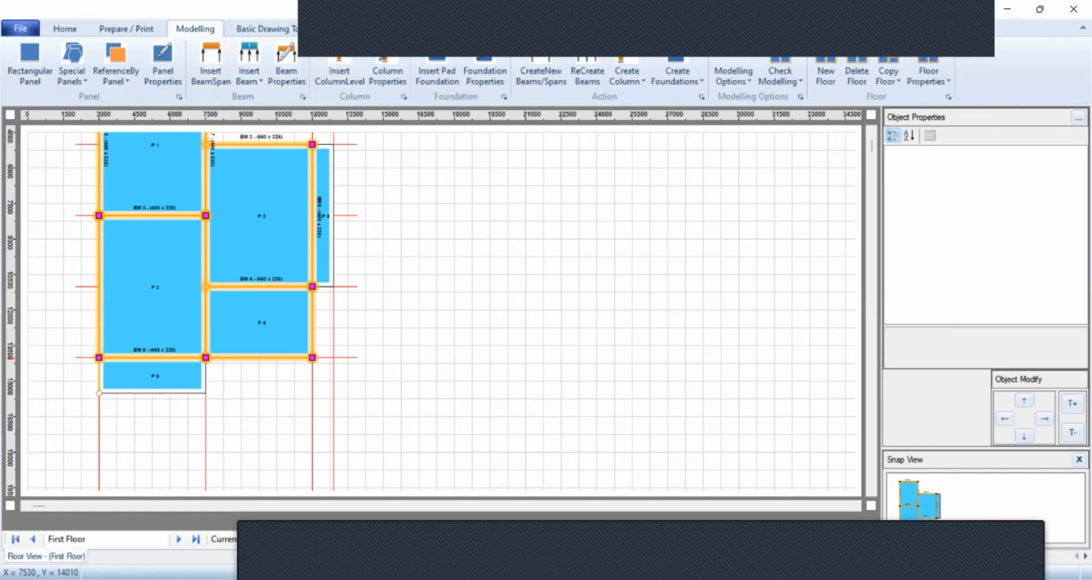
left_click(205, 357)
left_click(206, 392)
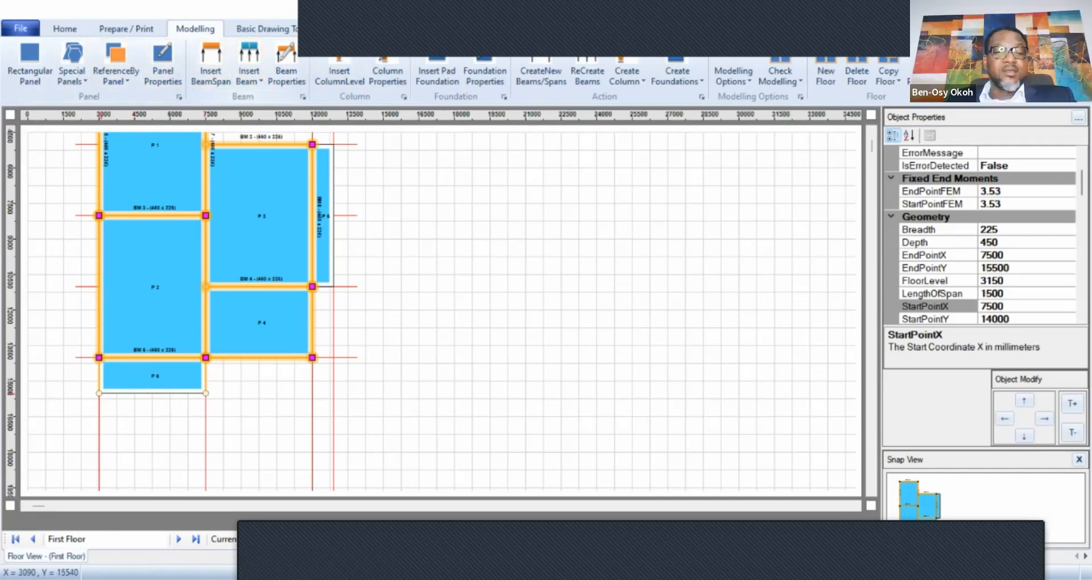
left_click(99, 393)
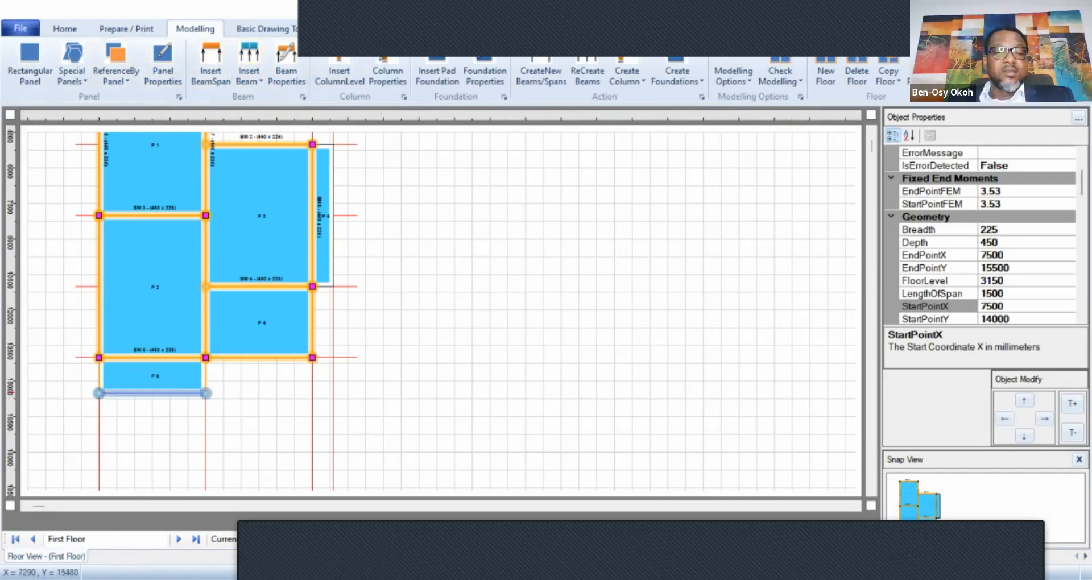
left_click(205, 393)
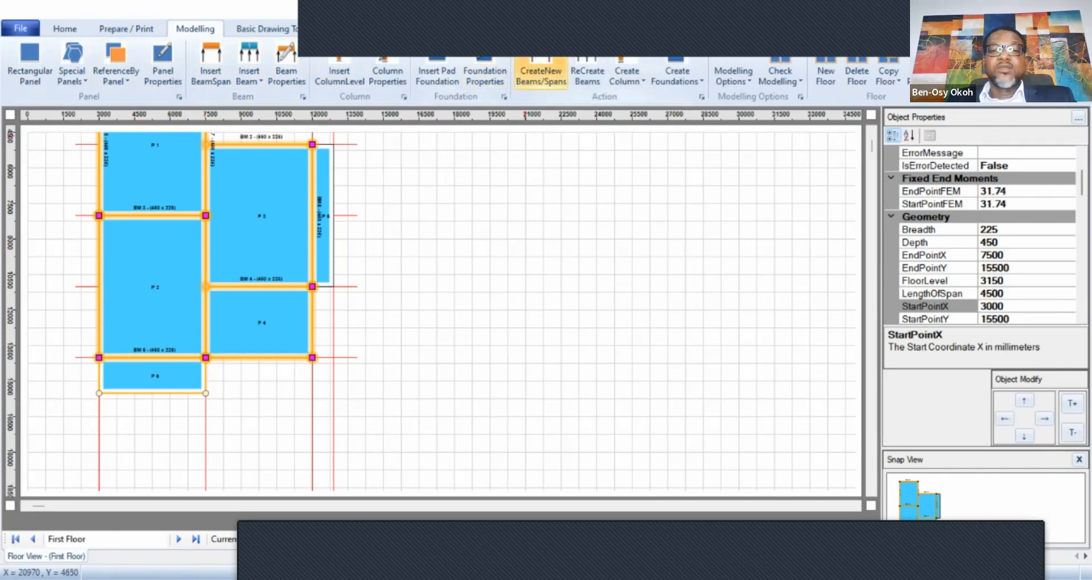
left_click(587, 74)
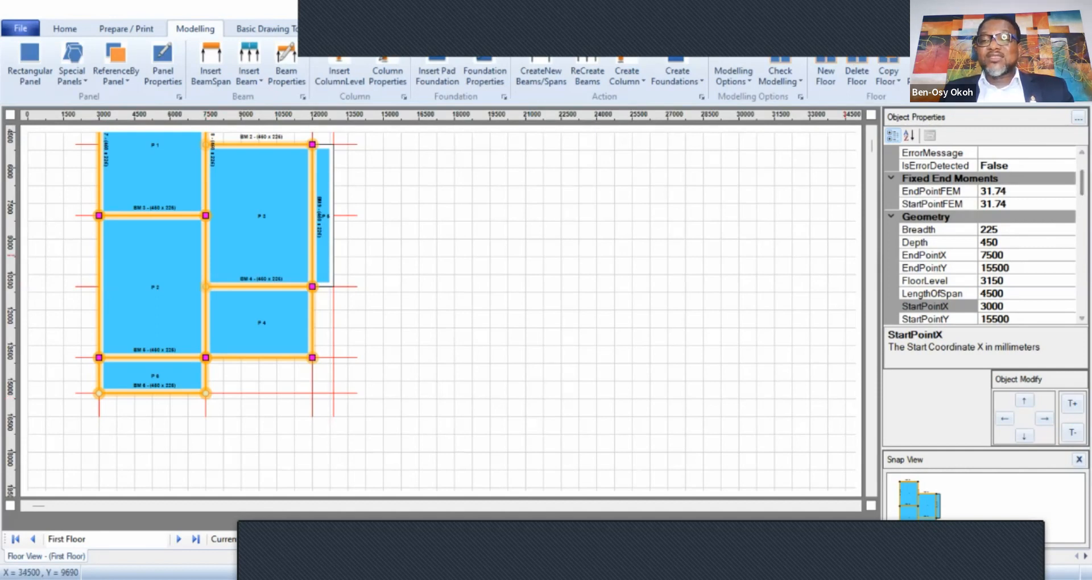
Examine the properties of the beam span on the left side of the new lower panel, and clear the selection.
scroll(980, 236, "up", 3)
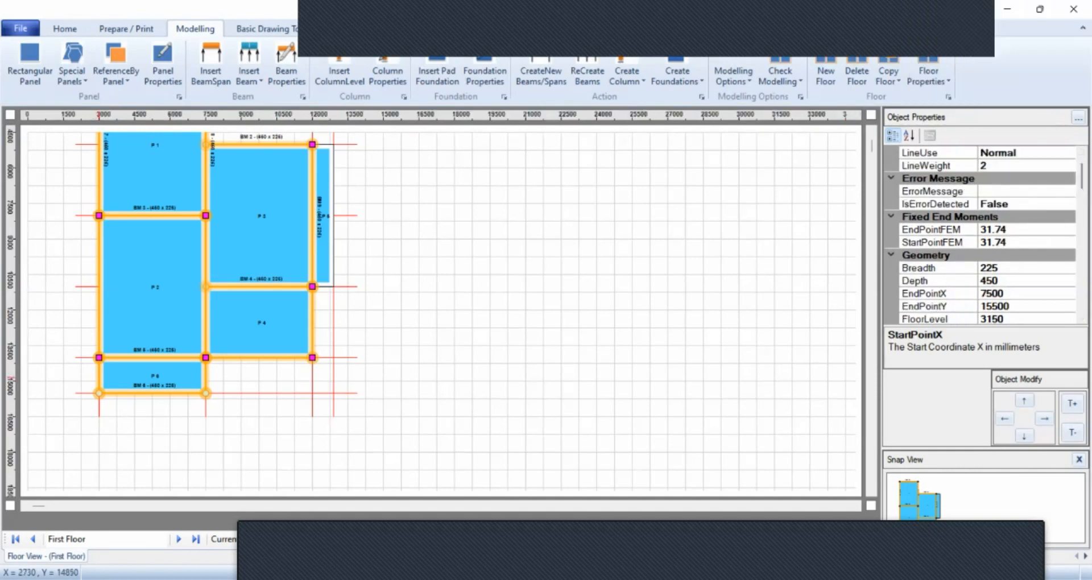
left_click(98, 380)
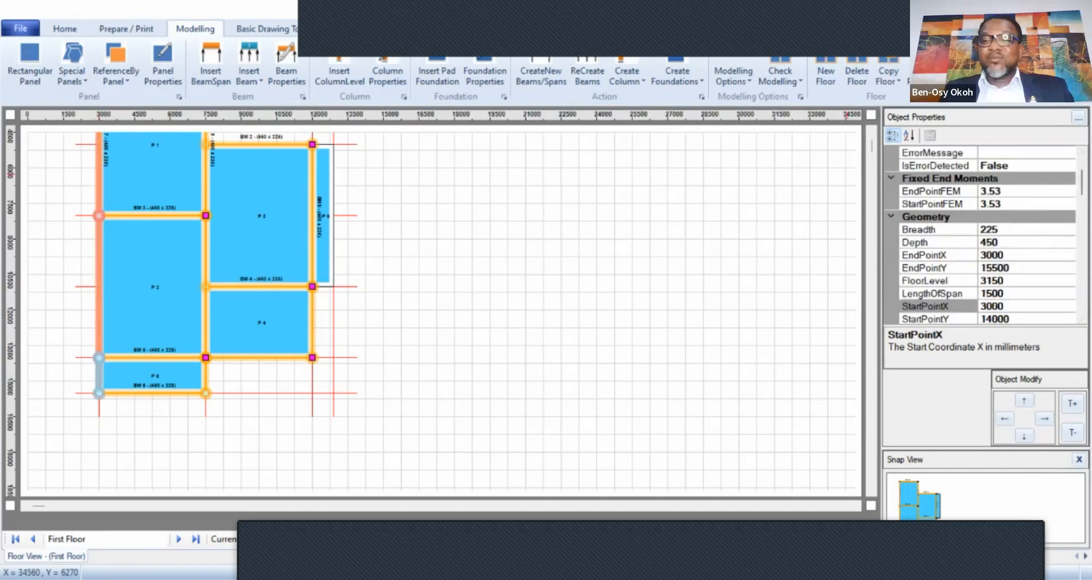
scroll(980, 236, "down", 7)
scroll(979, 236, "up", 8)
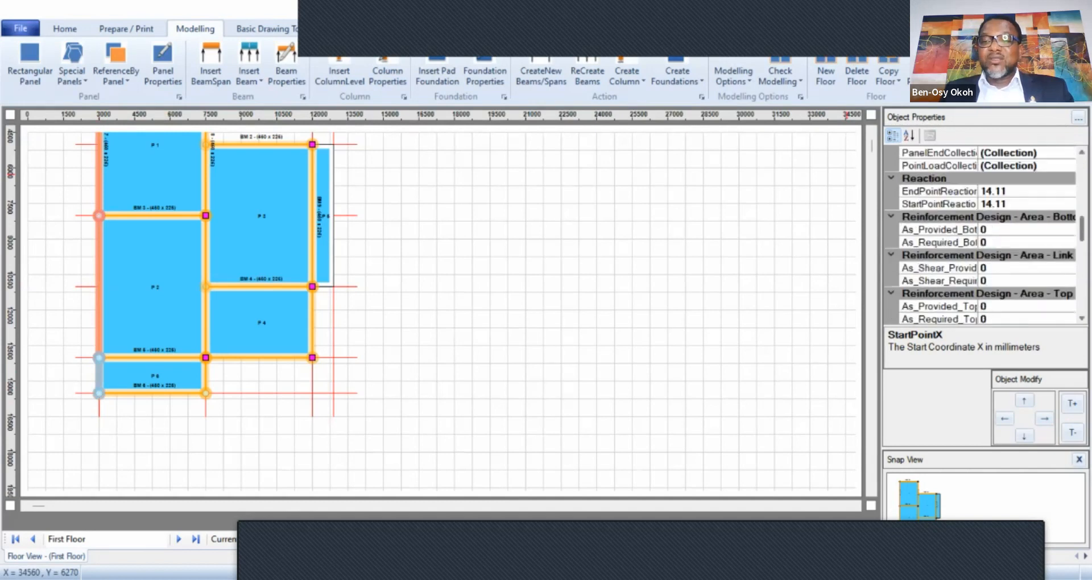
scroll(980, 236, "up", 1)
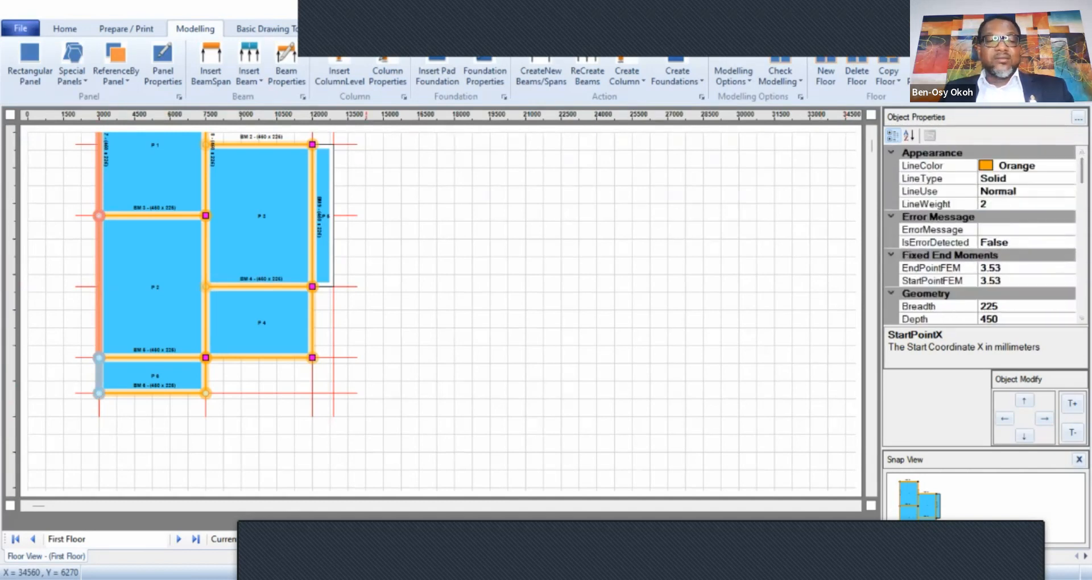
key("Escape")
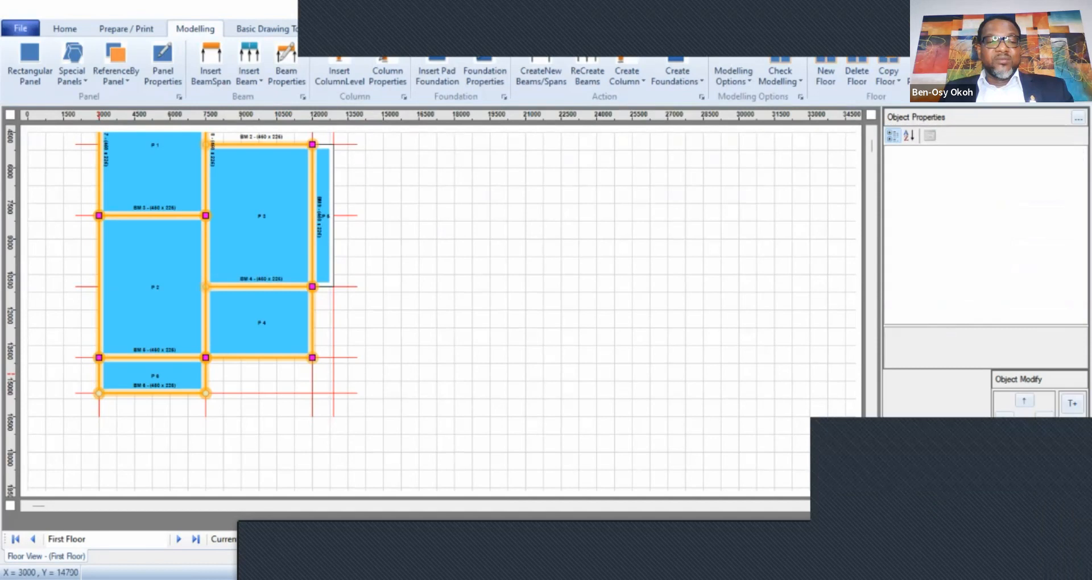
Set the end support type of the 1500 mm beam span on the left side of panel P 6 to None.
left_click(99, 375)
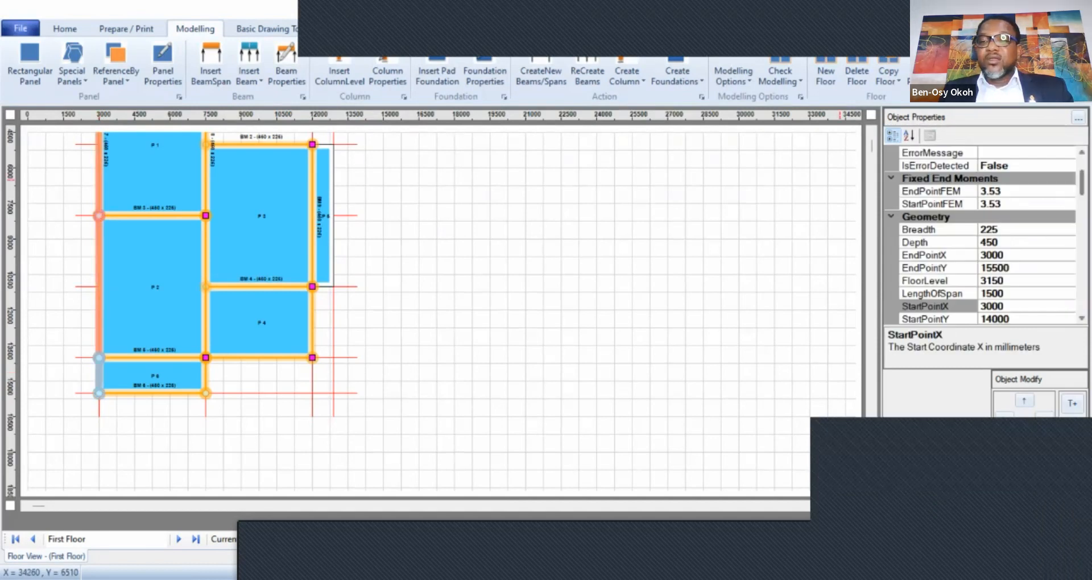
scroll(980, 237, "down", 3)
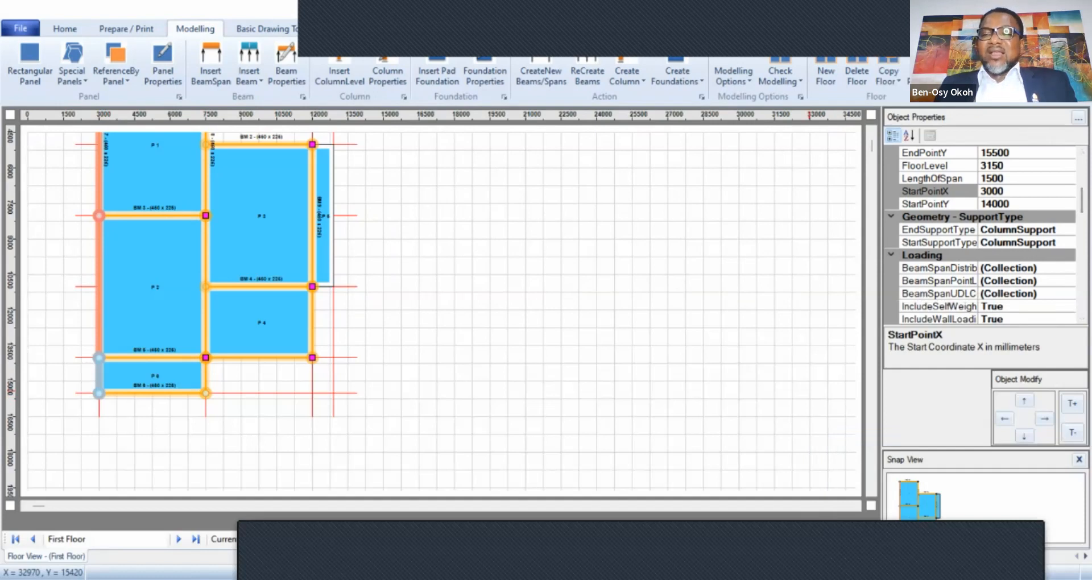
left_click(1057, 230)
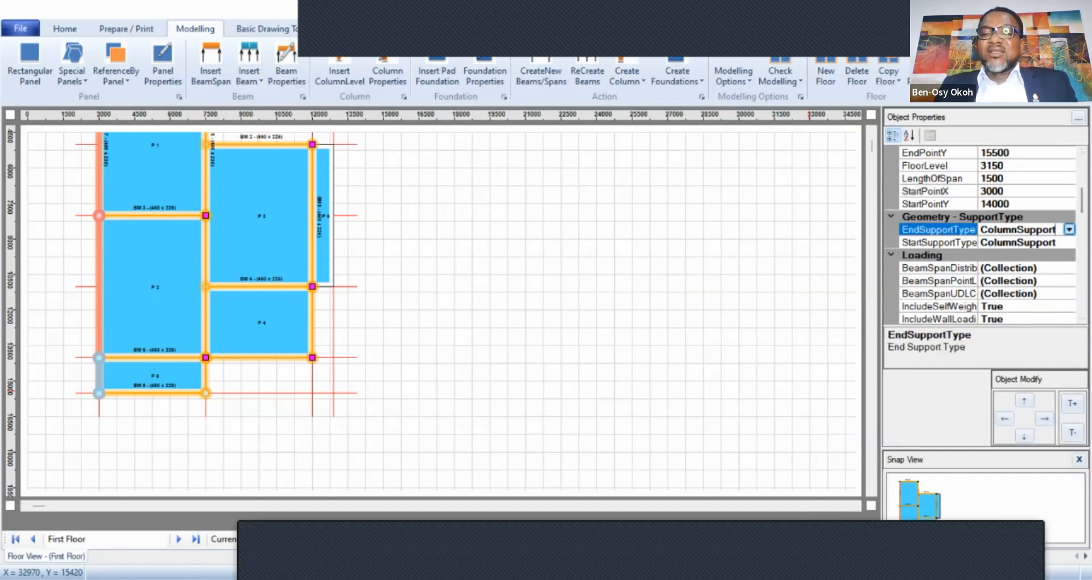
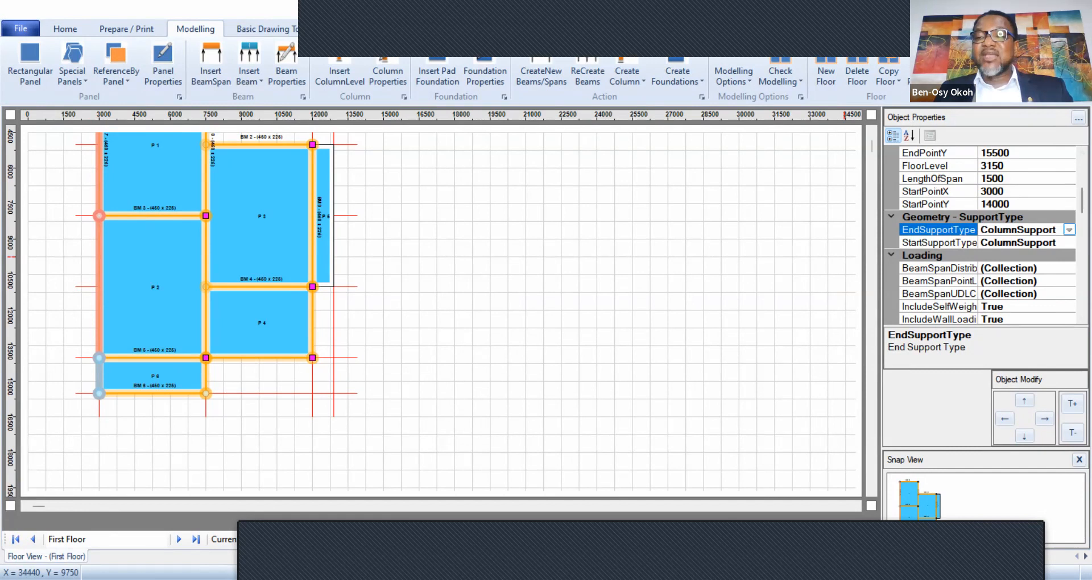
left_click(1070, 230)
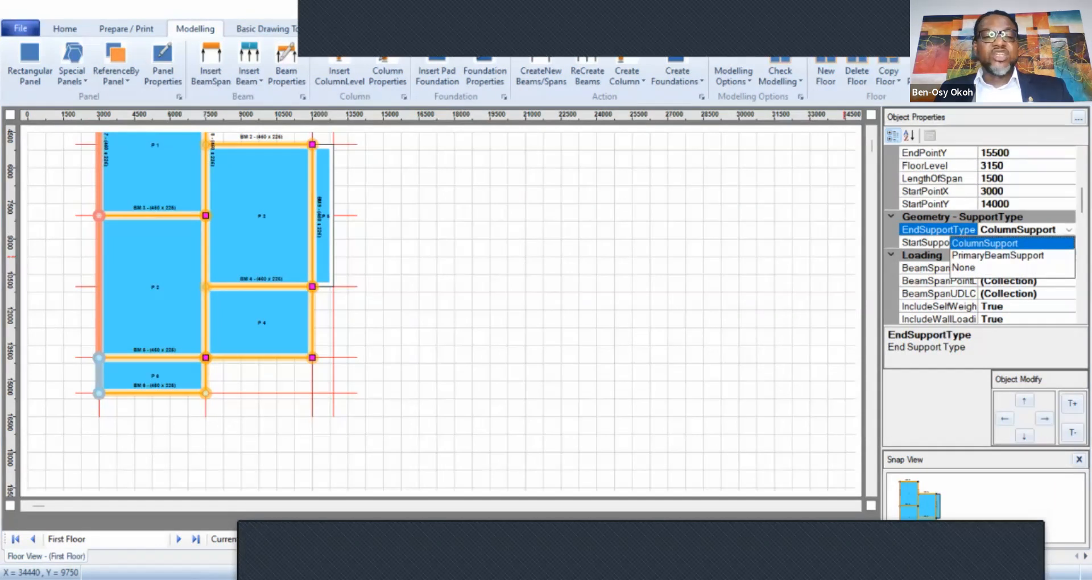
left_click(1002, 268)
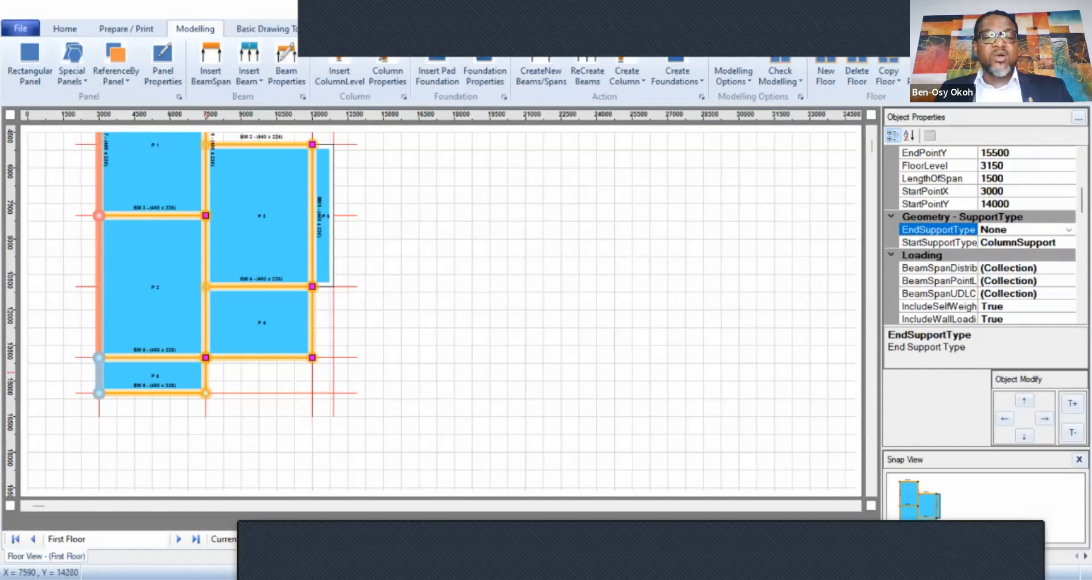
Set the end support type of the 1500 mm beam span on the right side of panel P 6 to None.
left_click(209, 380)
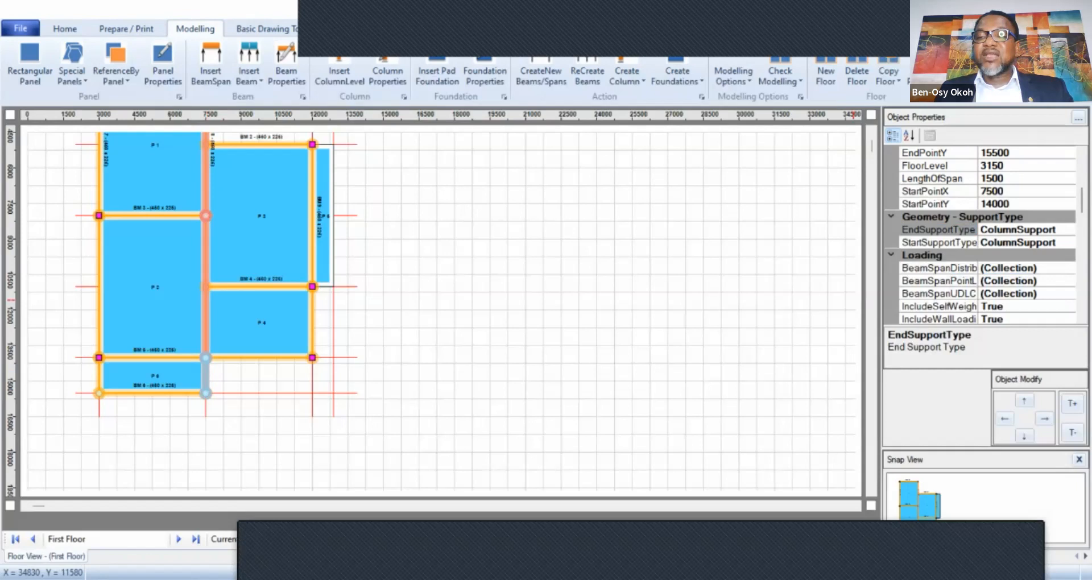
left_click(1043, 230)
left_click(1070, 230)
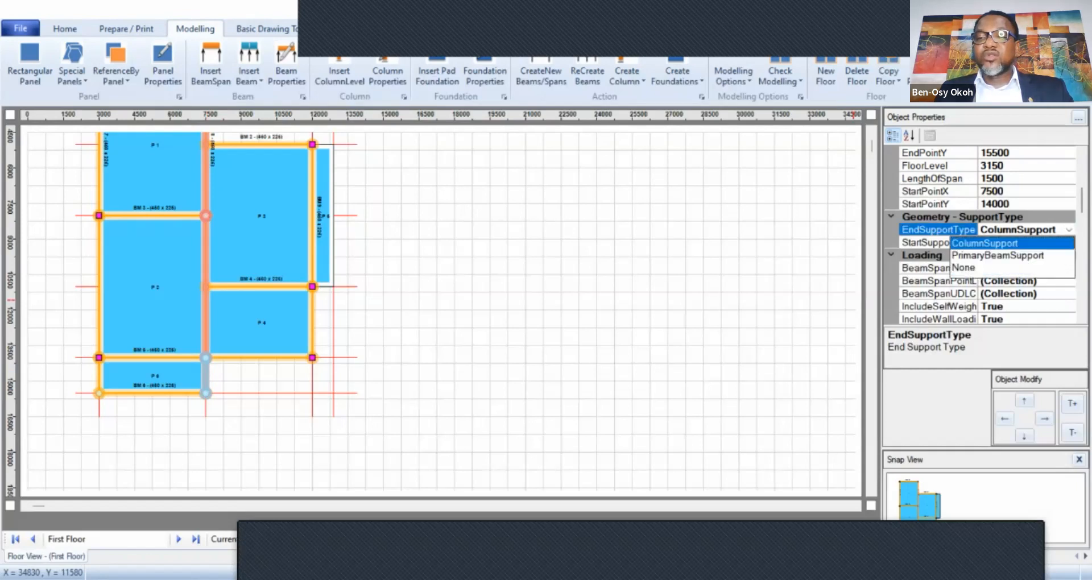
left_click(978, 268)
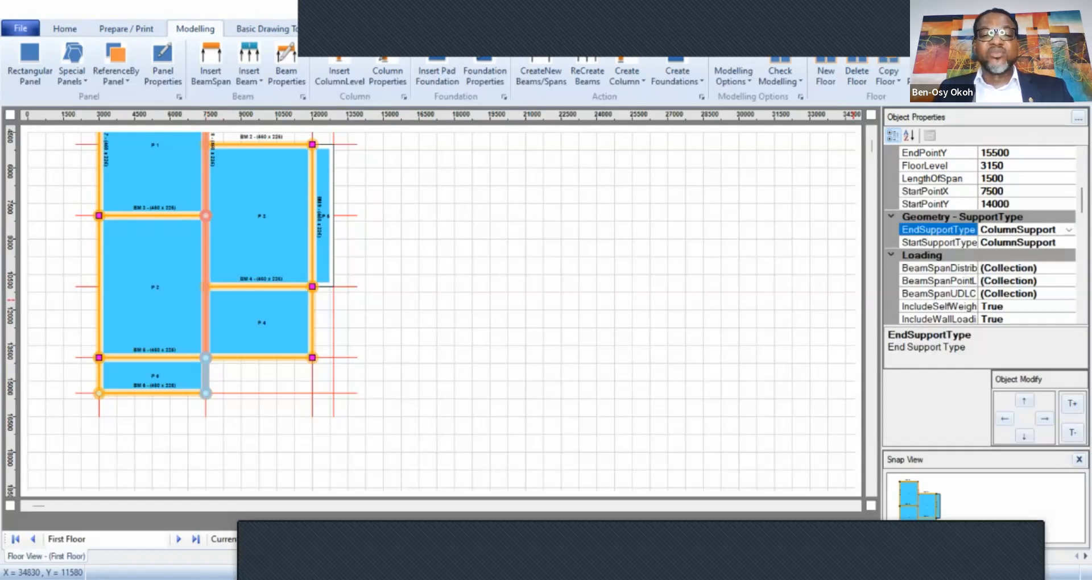
left_click(549, 337)
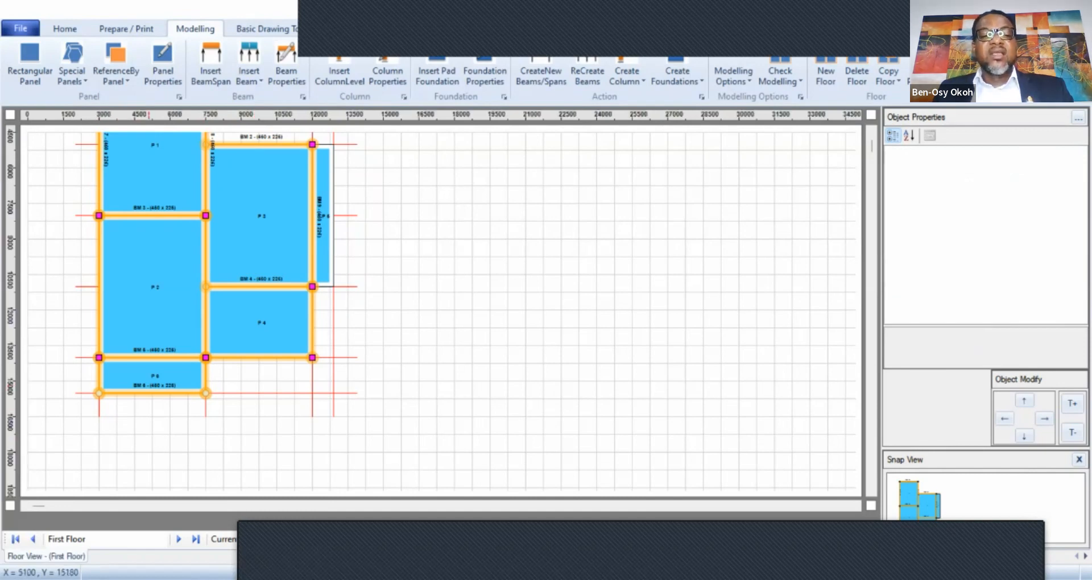
Set the end and start support types of the 4500 mm beam span along the bottom of panel P 6 to PrimaryBeamSupport.
left_click(143, 393)
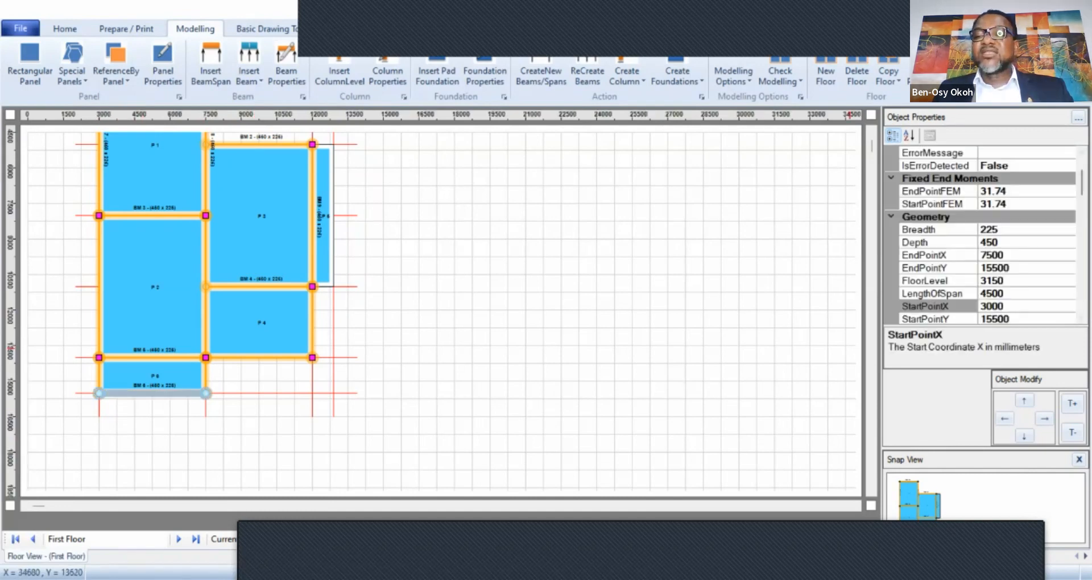
scroll(984, 236, "down", 3)
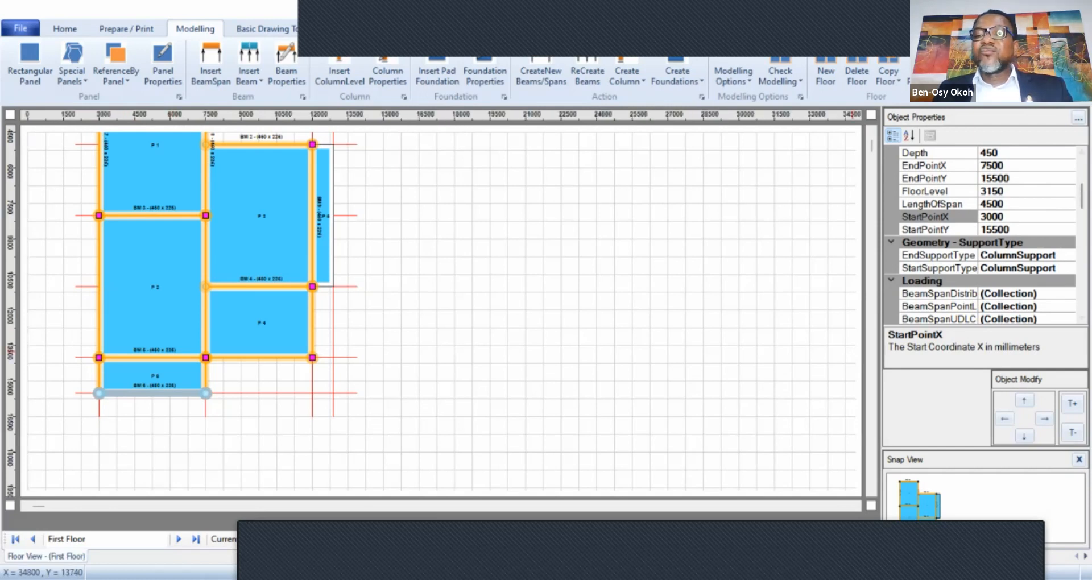
left_click(1025, 256)
left_click(1070, 256)
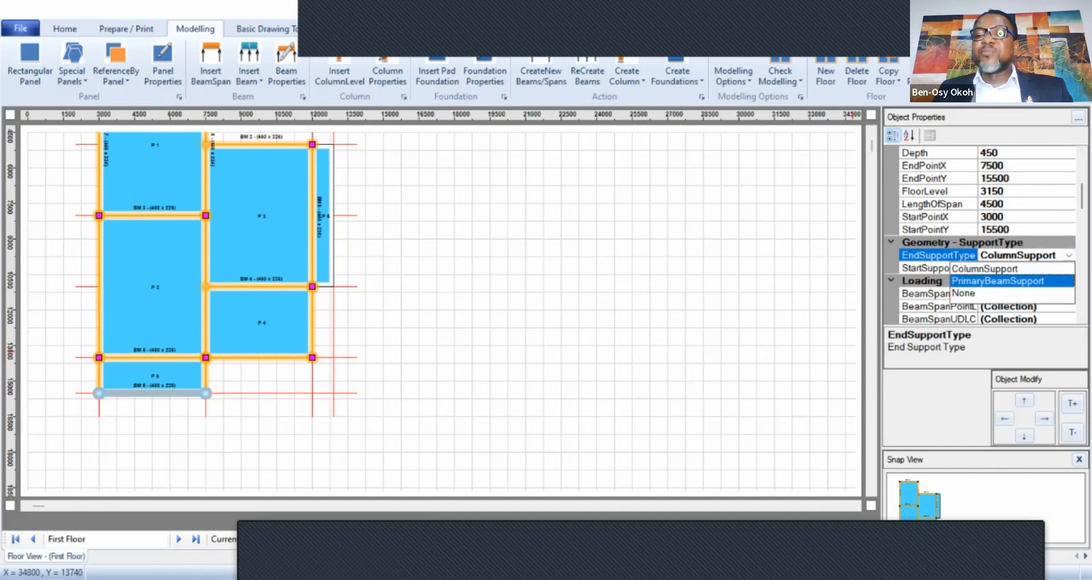
left_click(1000, 281)
left_click(1025, 268)
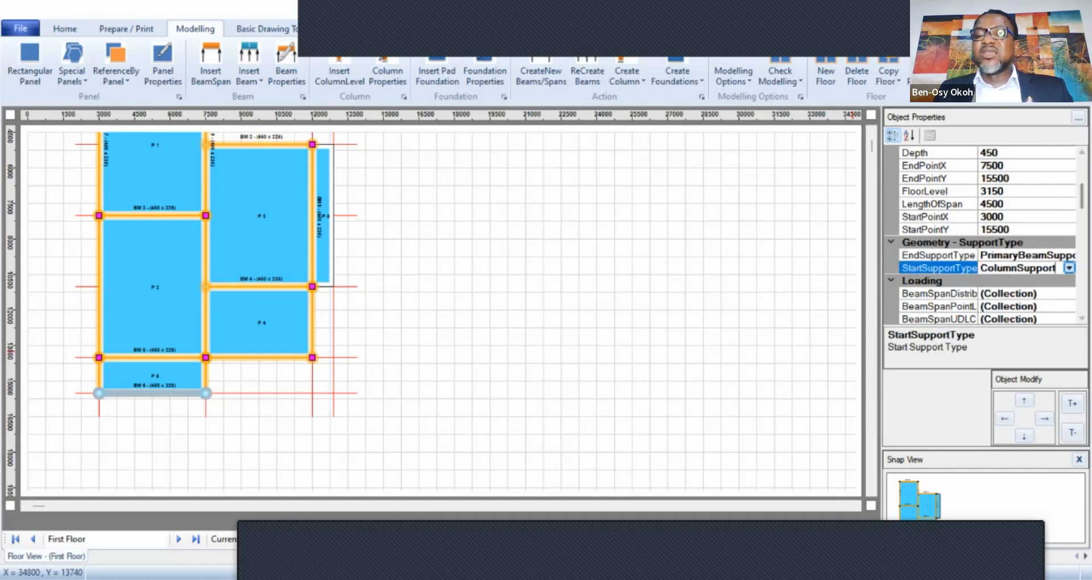
left_click(1070, 268)
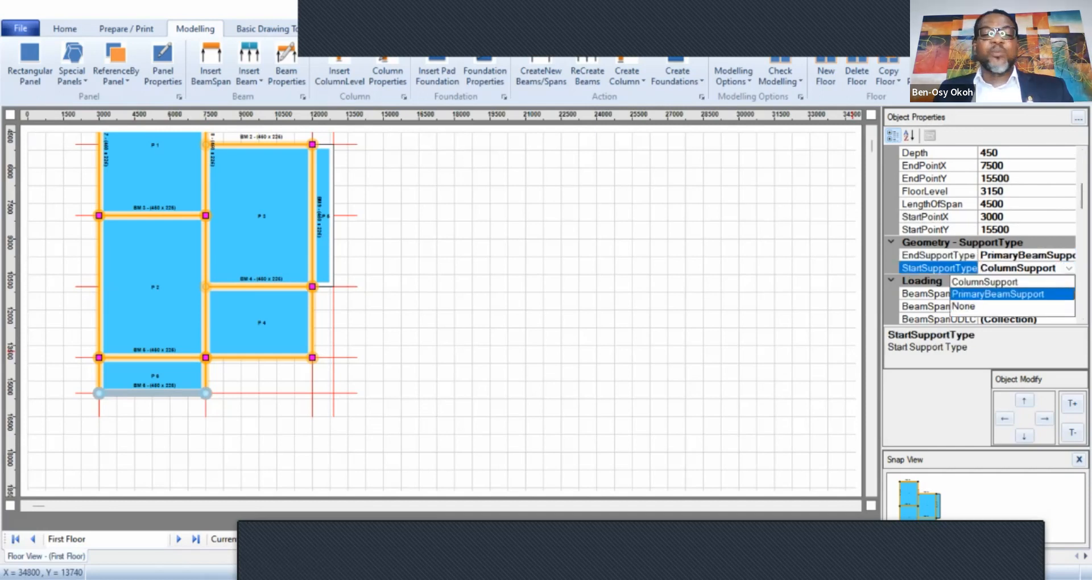
left_click(999, 293)
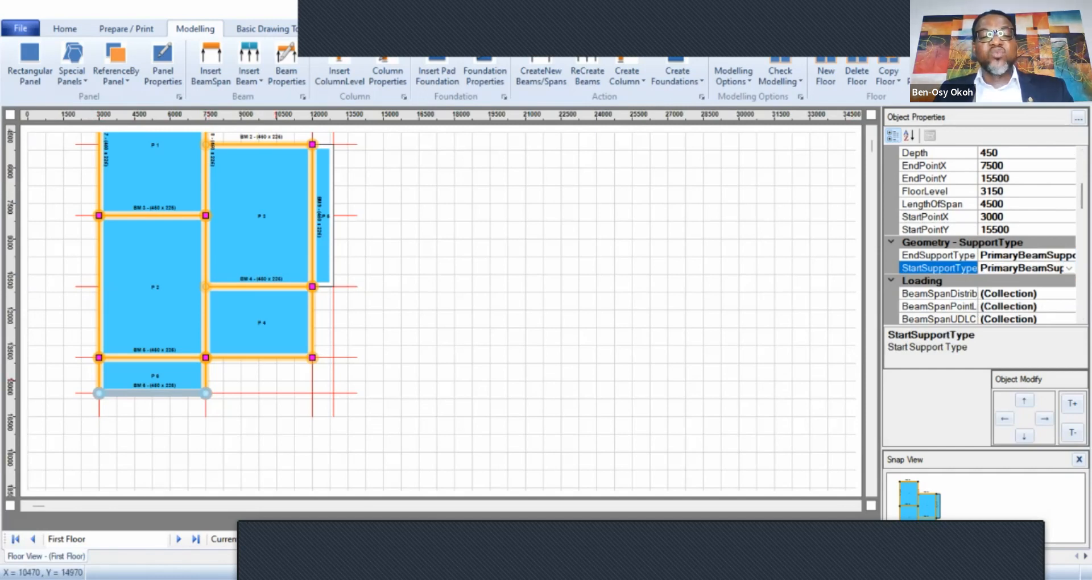
left_click(277, 380)
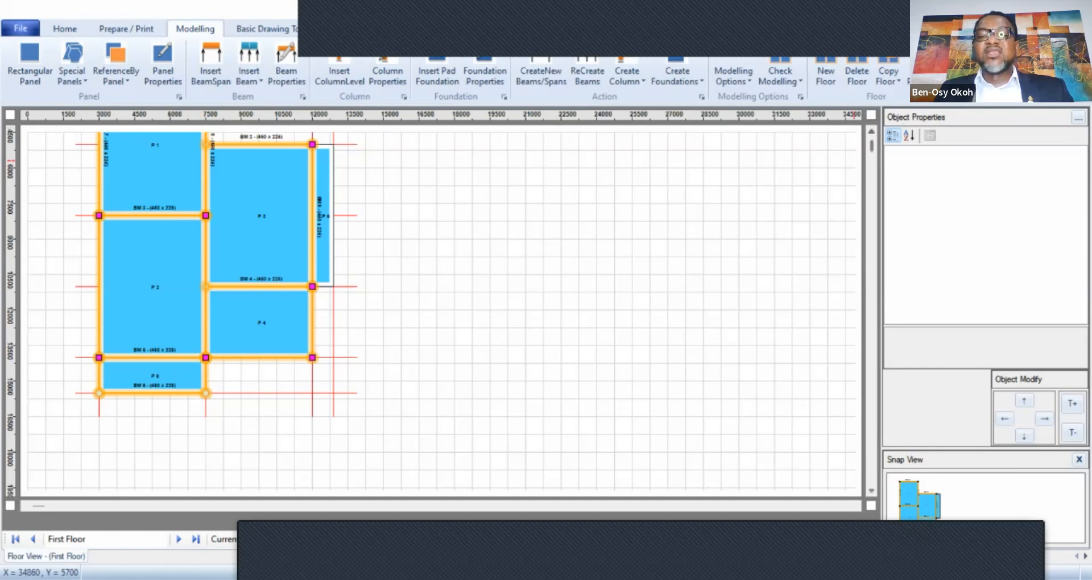
Examine the panel type, geometry and reinforcement properties of the narrow panel on the right side of P 3.
left_click(872, 132)
left_click(872, 132)
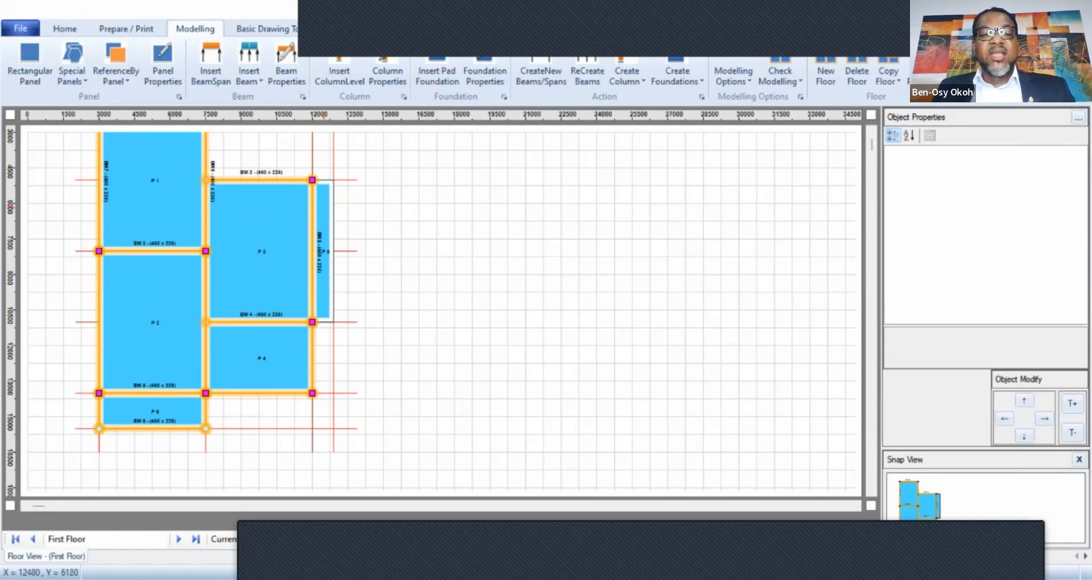
left_click(322, 207)
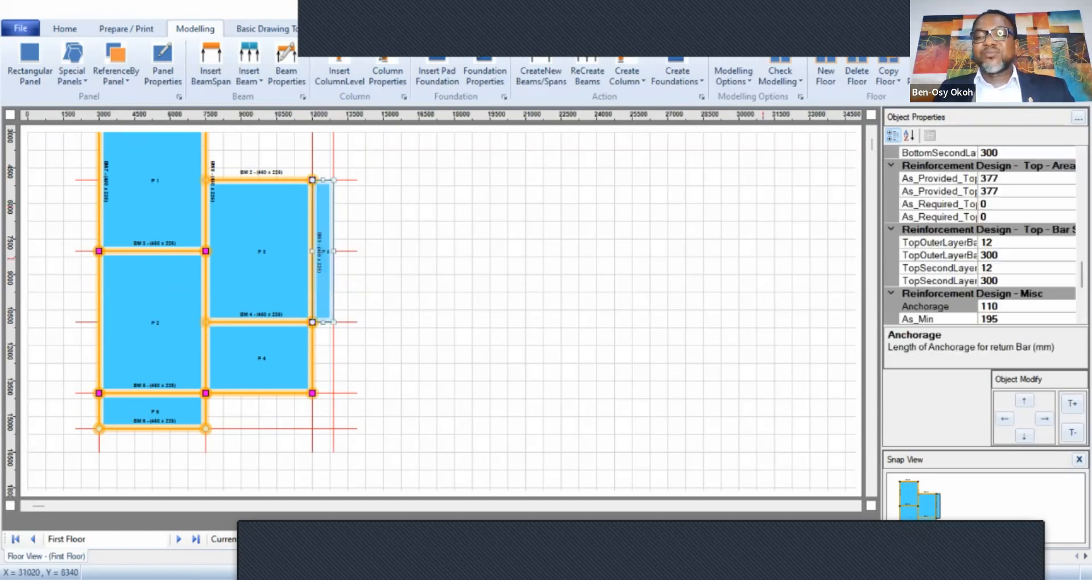
left_click_drag(1083, 275, 1082, 180)
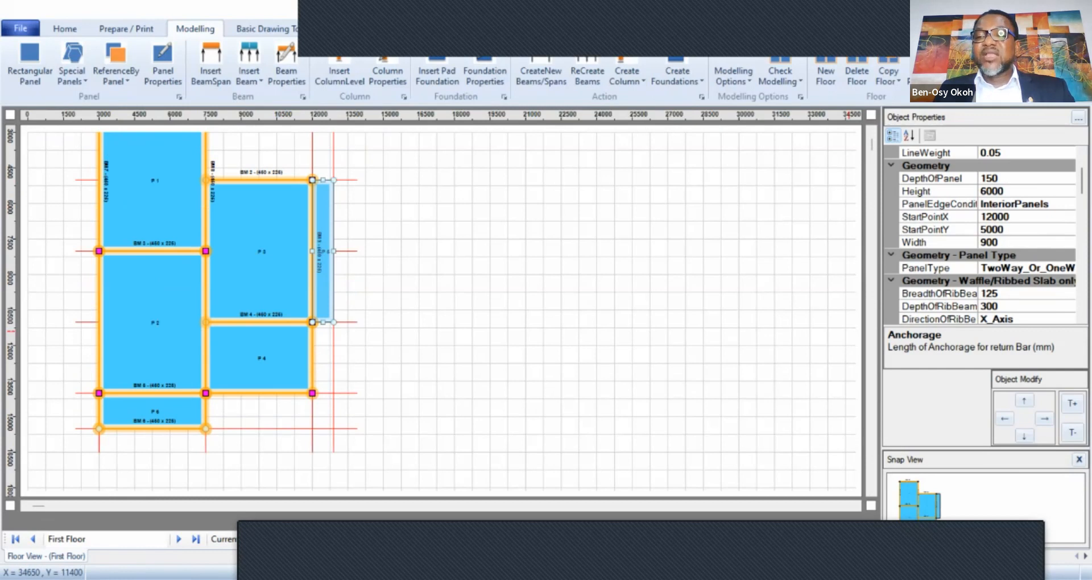
left_click_drag(1083, 181, 1082, 286)
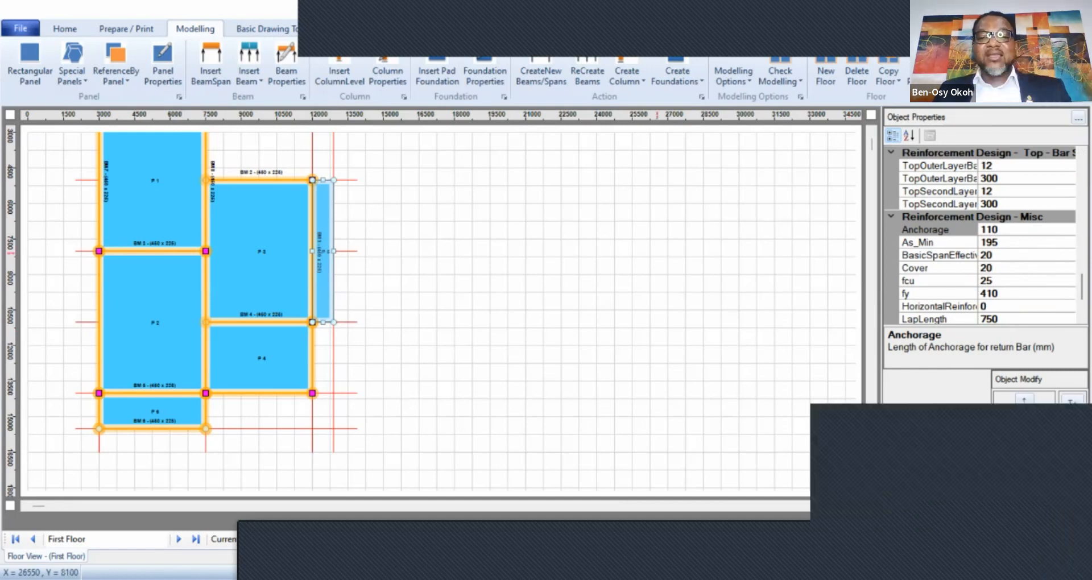
left_click(657, 253)
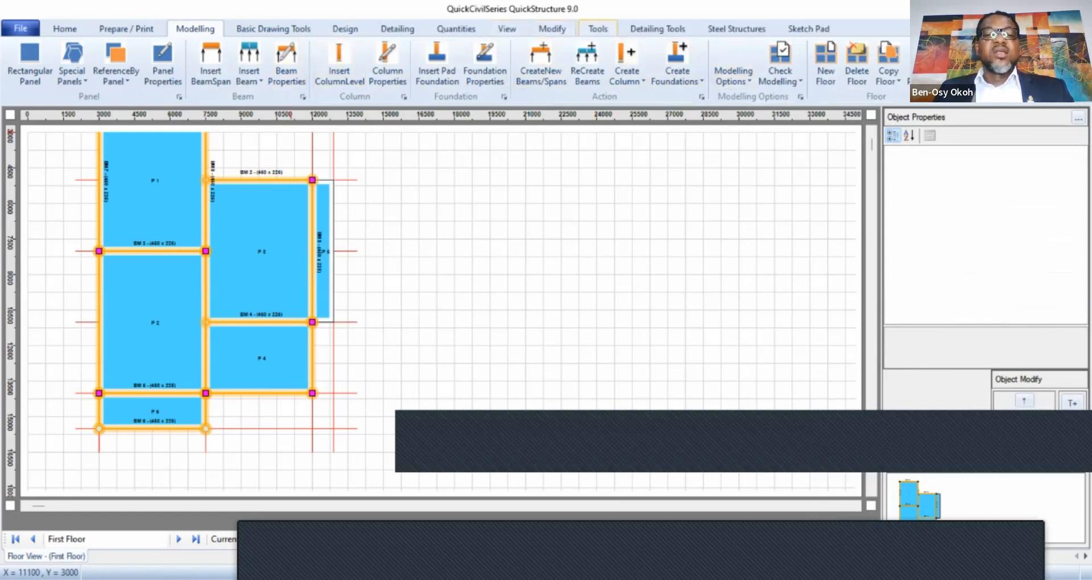
Detect the First Floor's cantilever slabs, and check the panel type and basic span/effective depth properties of the narrow panel beside P 3.
left_click(598, 29)
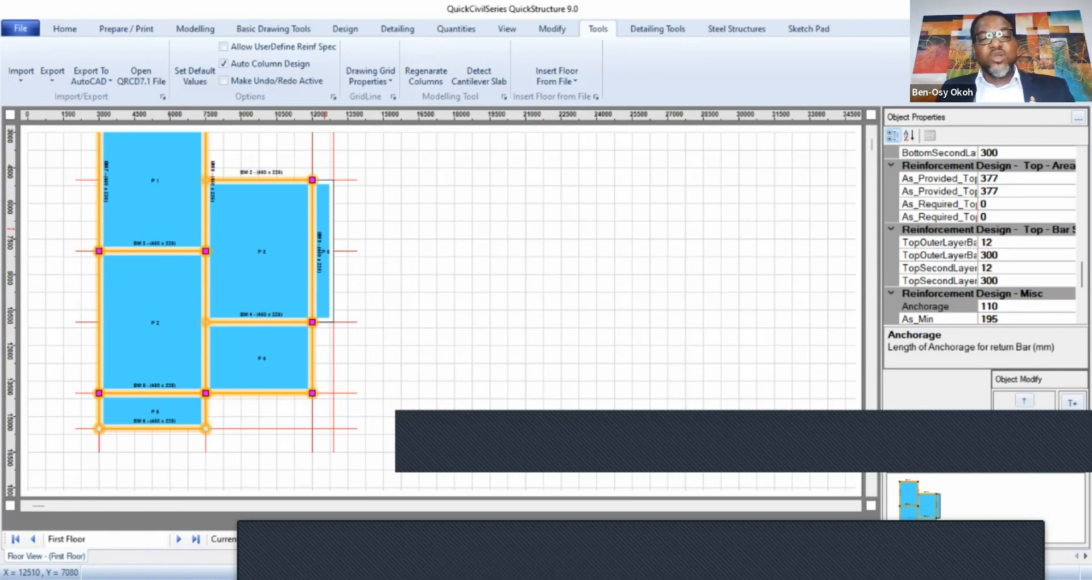
left_click(325, 229)
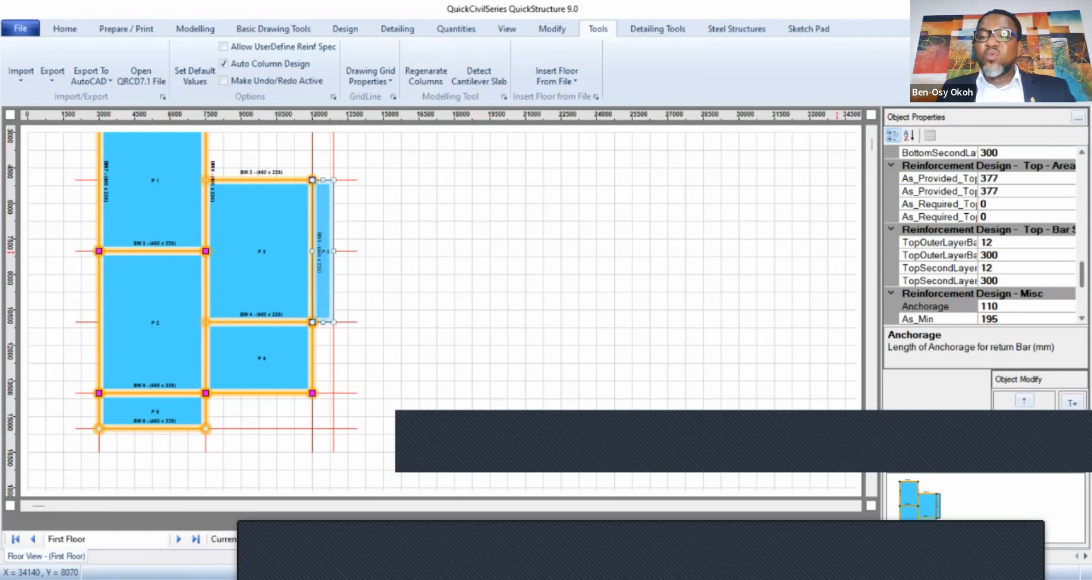
scroll(981, 236, "up", 10)
scroll(981, 236, "up", 2)
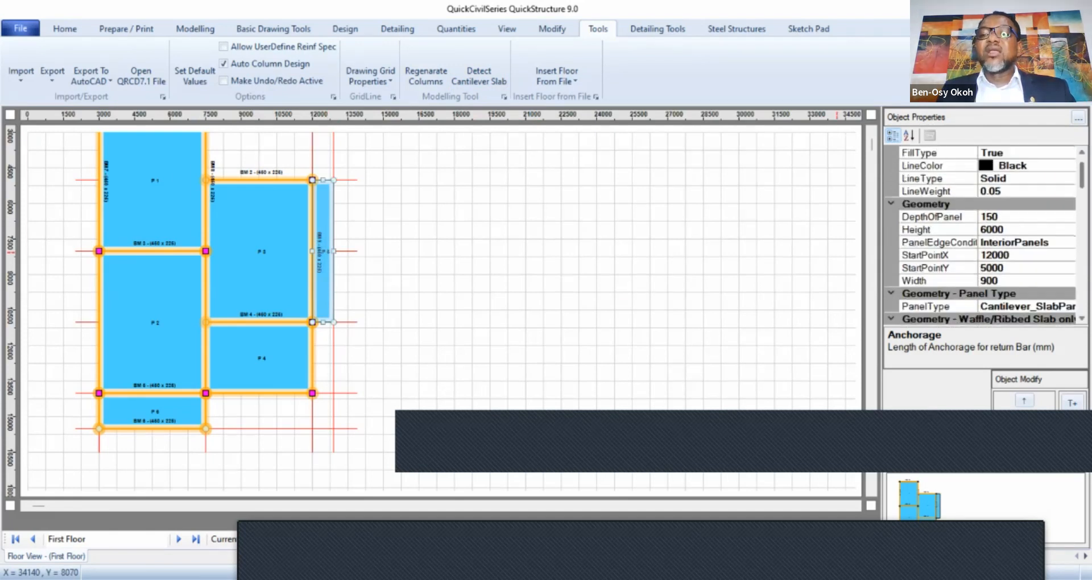
scroll(981, 236, "down", 3)
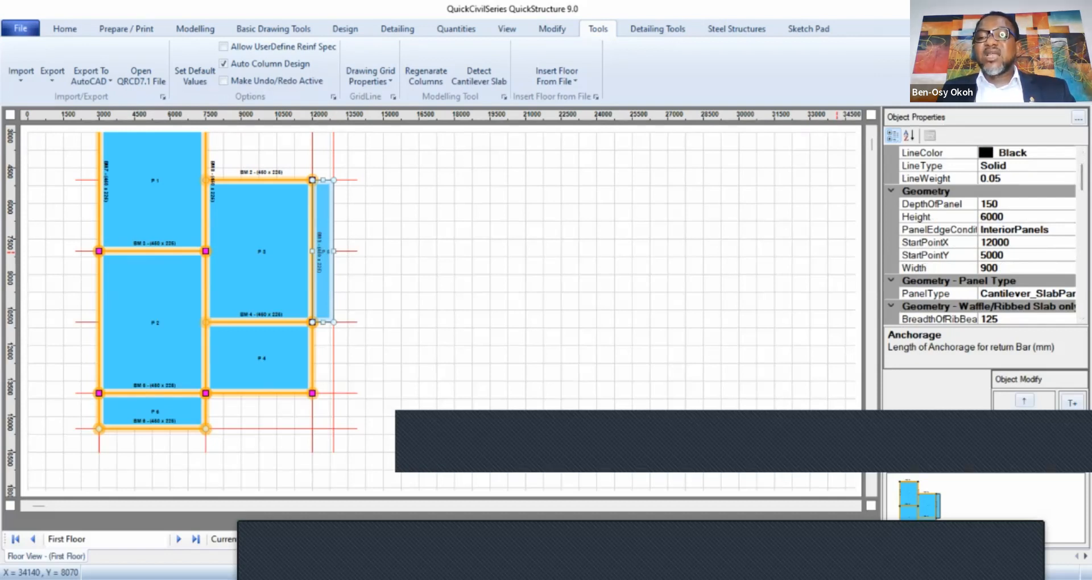
scroll(982, 236, "down", 7)
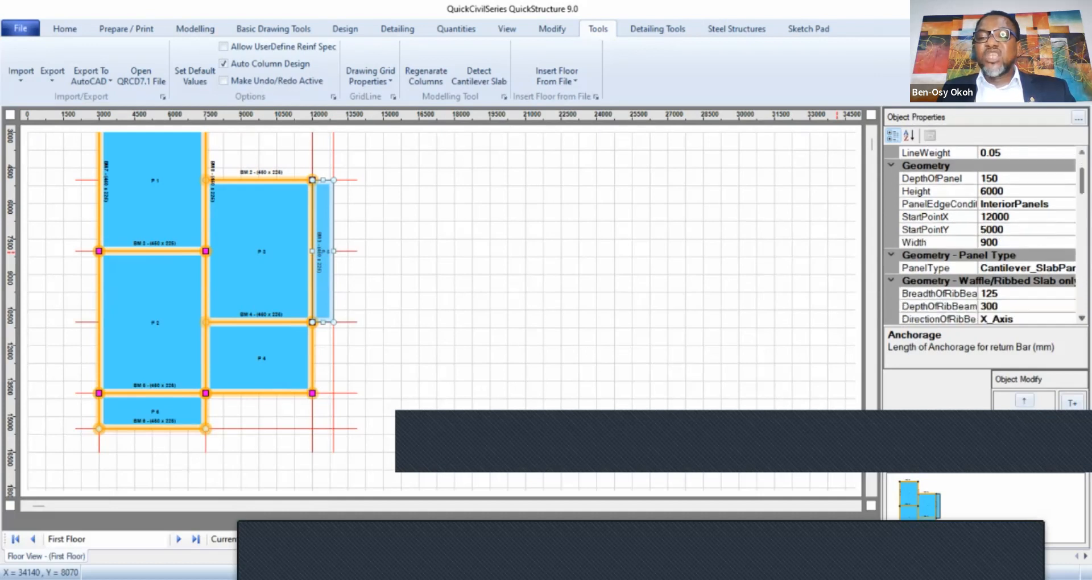
scroll(981, 235, "down", 8)
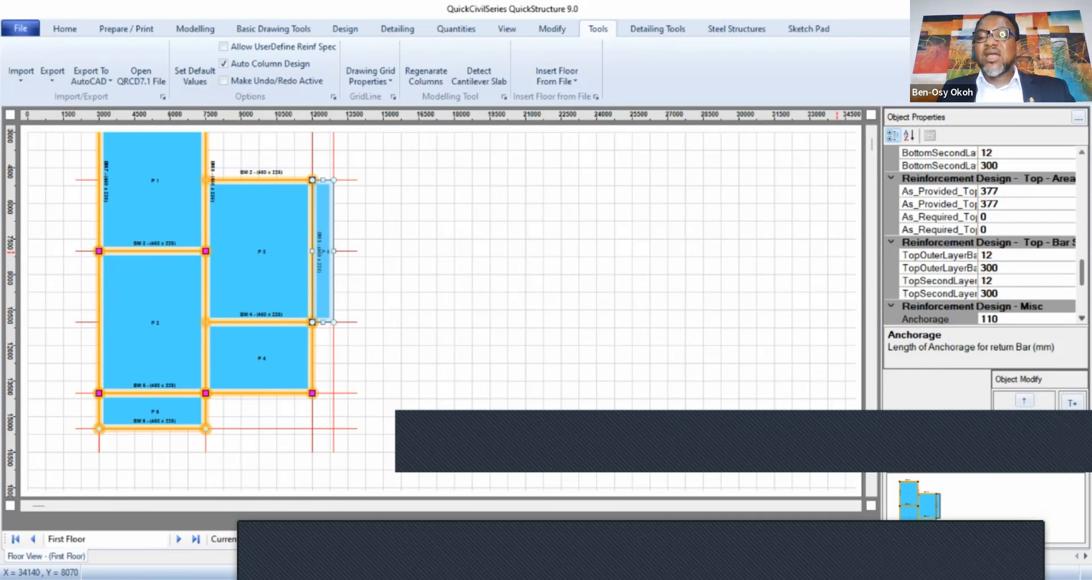
scroll(982, 236, "down", 2)
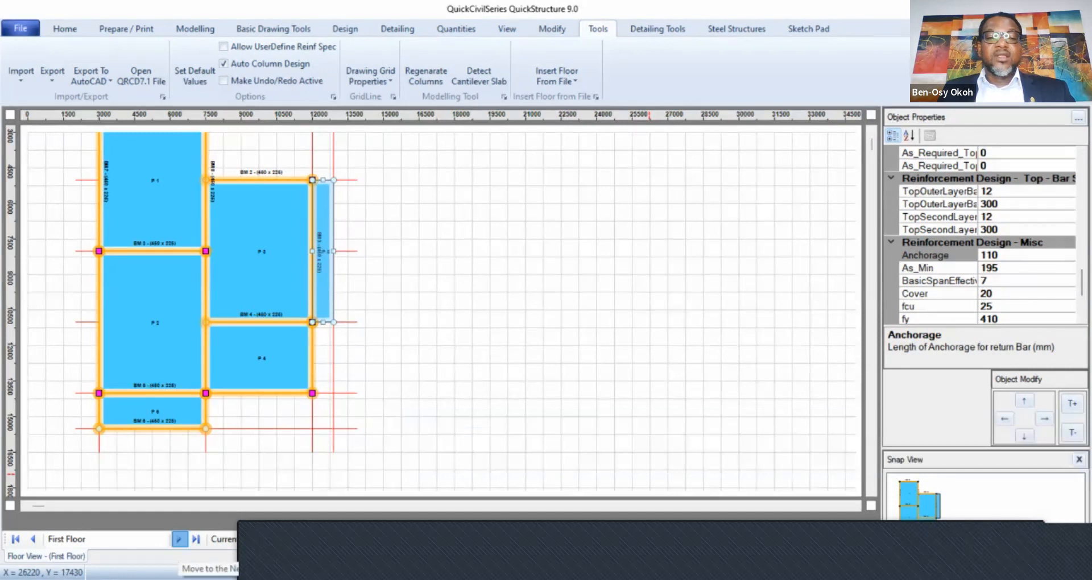
Go to the Roof Level and change all its floor panels to roof panels.
left_click(179, 539)
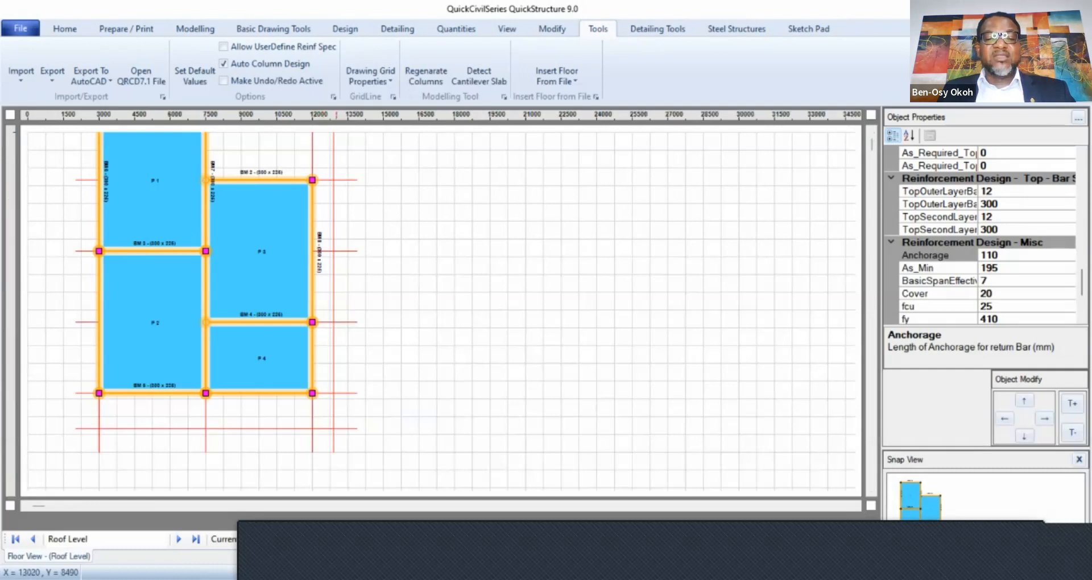
left_click(164, 369)
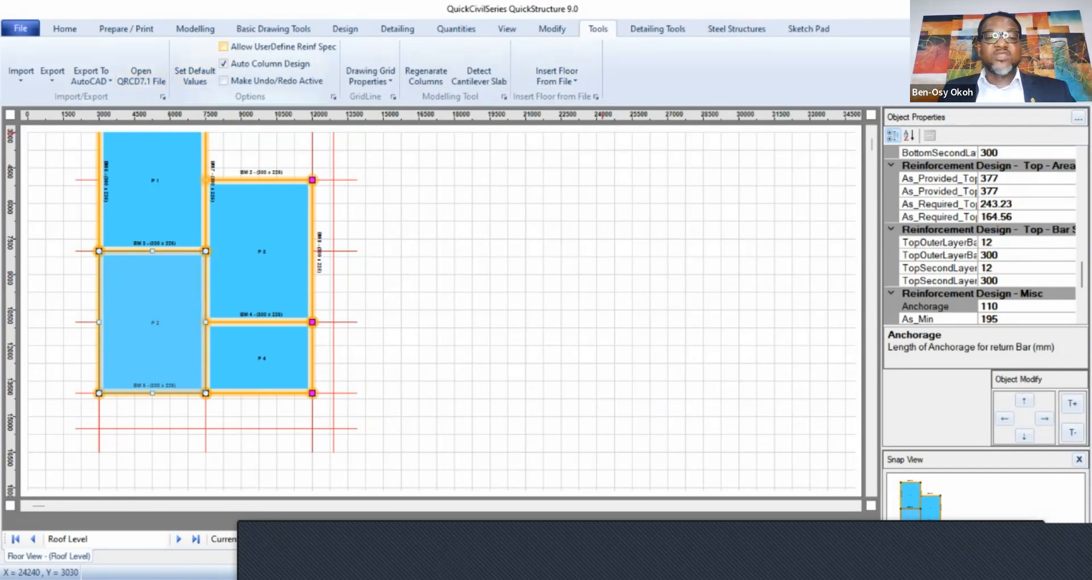
left_click(590, 134)
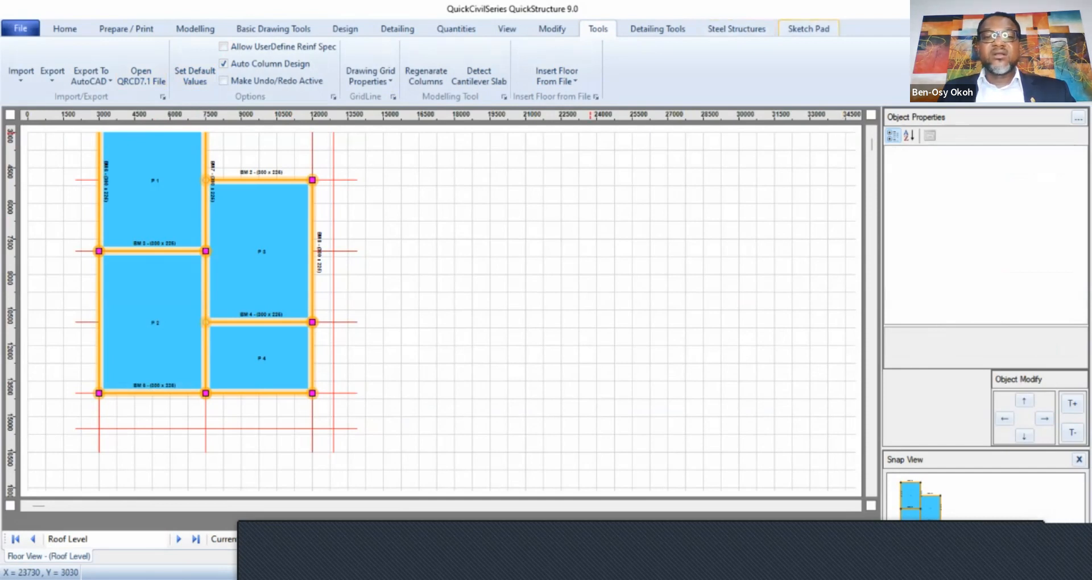
left_click(195, 28)
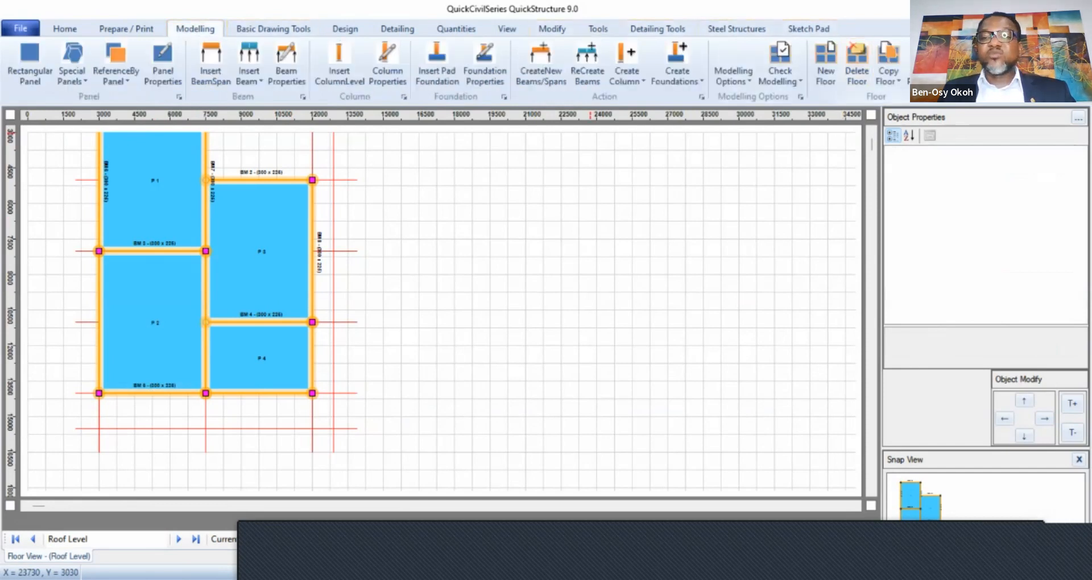
left_click(922, 76)
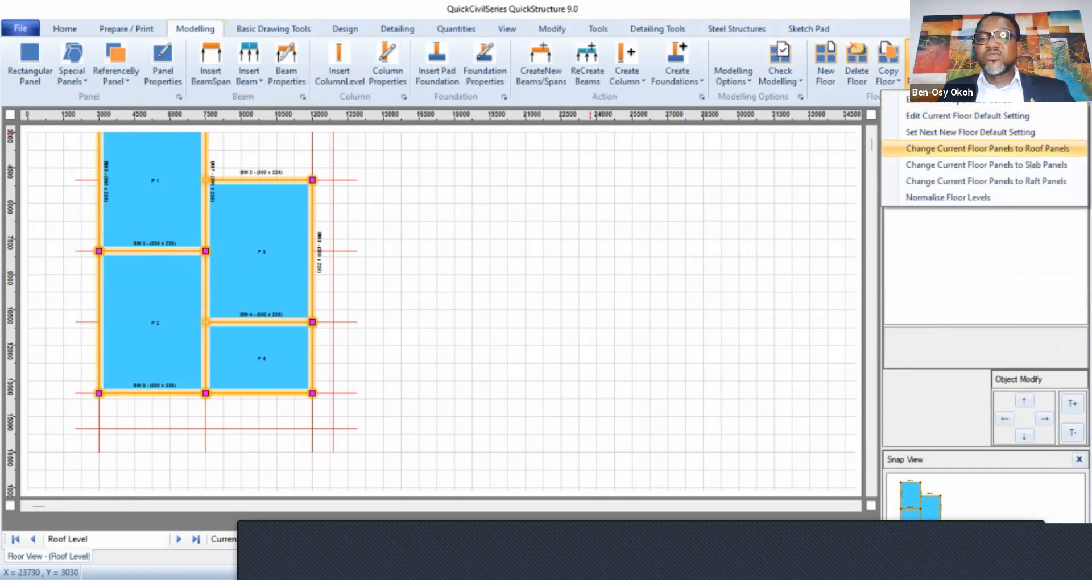
left_click(988, 149)
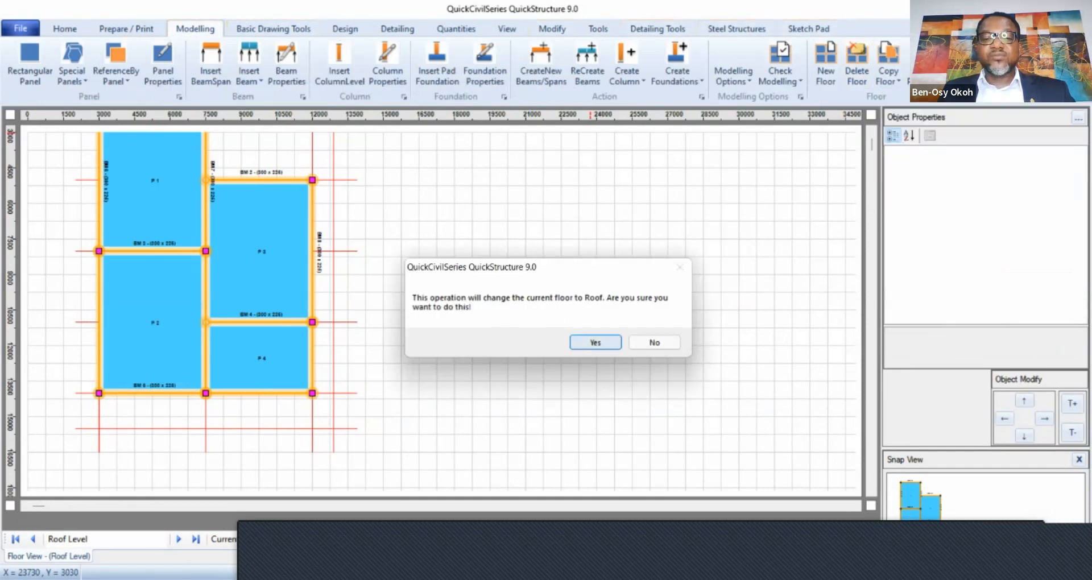
left_click(595, 342)
left_click(597, 351)
left_click(673, 475)
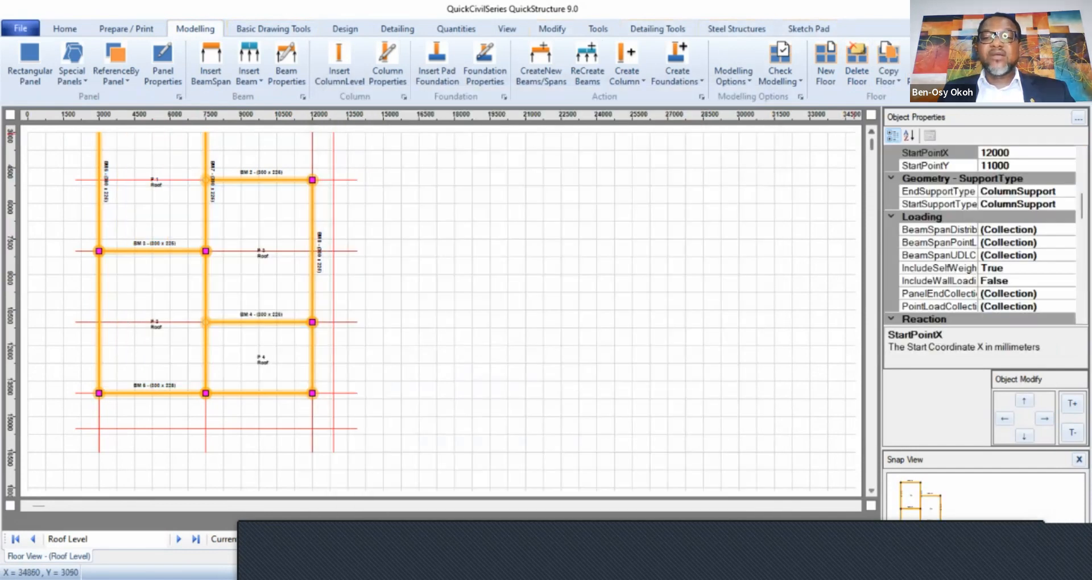
Compare the full Roof Level layout with the First Floor layout, ending on the Roof Level.
left_click(872, 132)
left_click(872, 132)
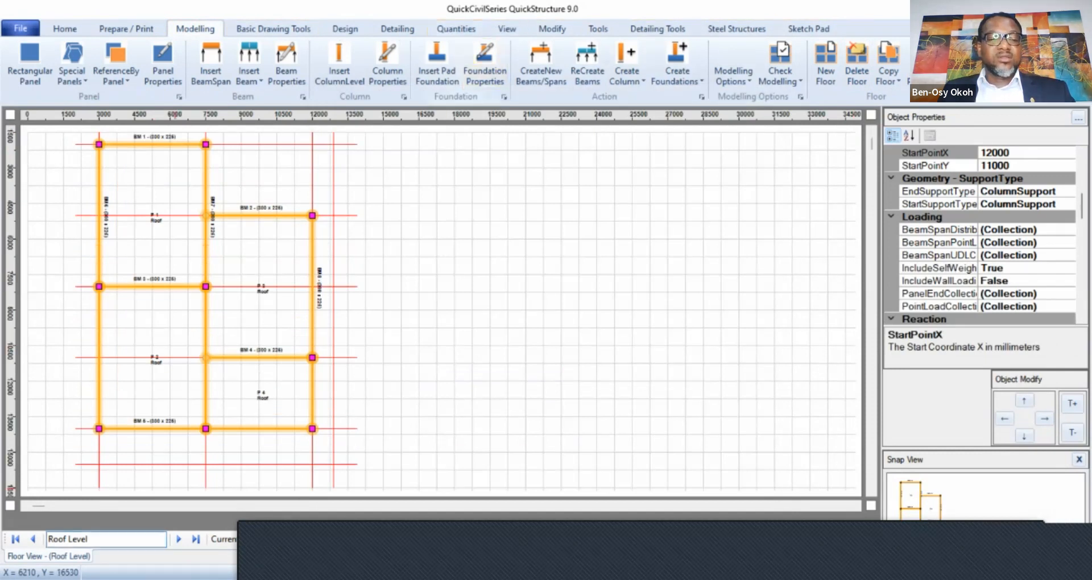
left_click(33, 539)
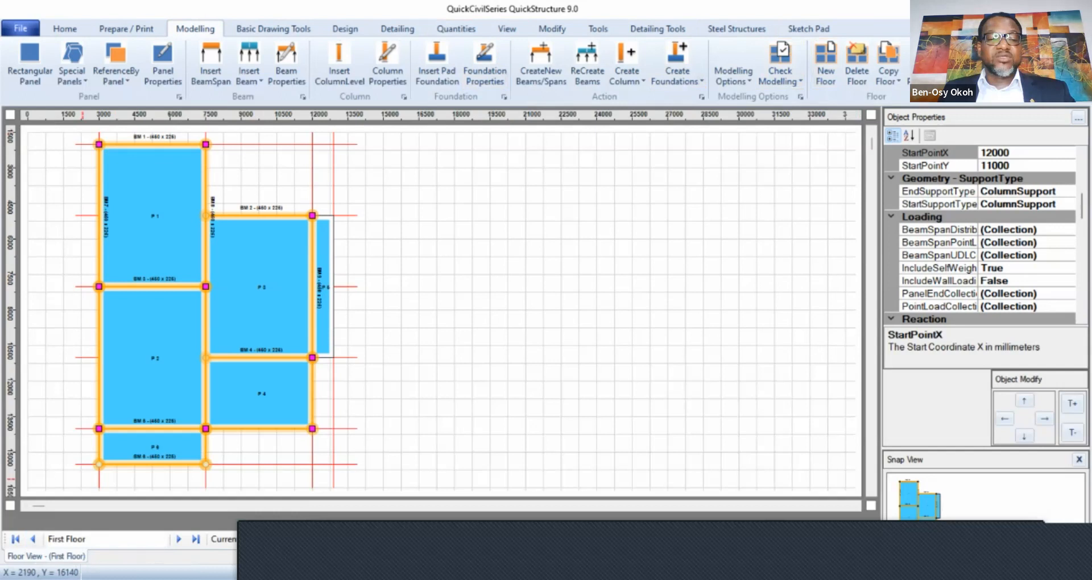
left_click(196, 539)
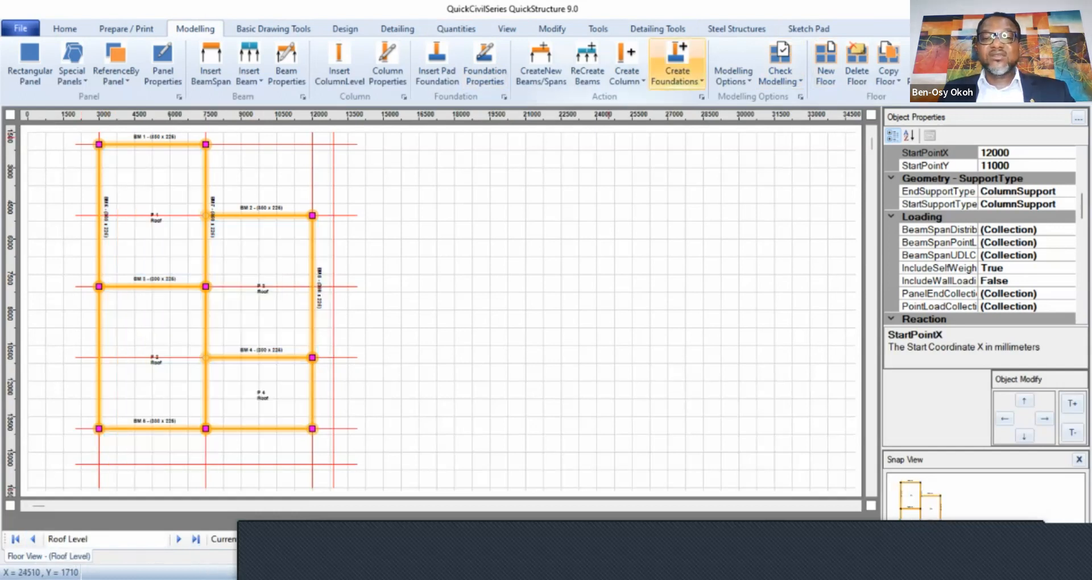
Start Automatic Design with the preset check list and run the check for modelling errors.
left_click(346, 28)
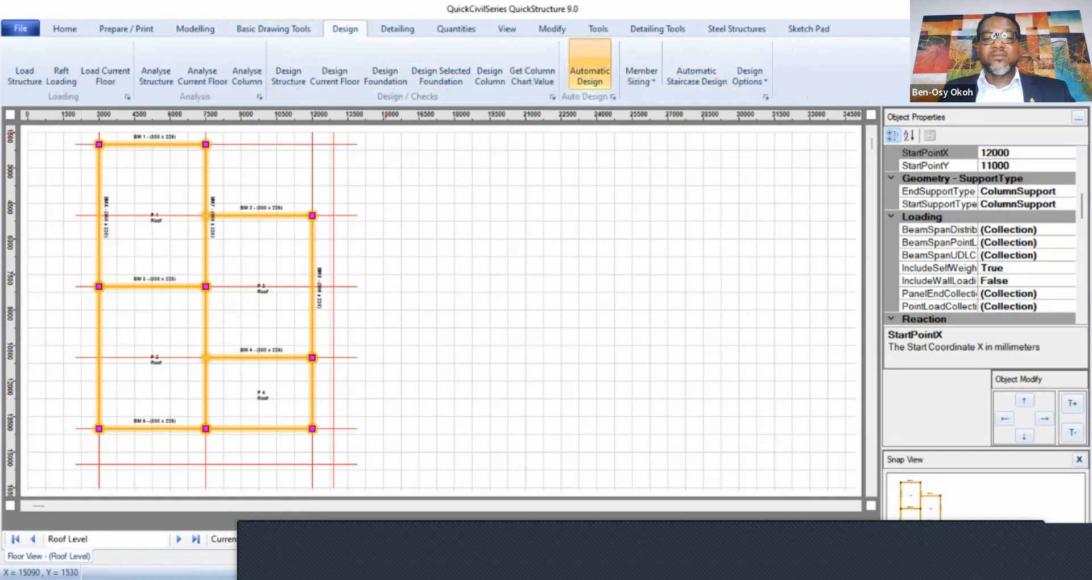
left_click(591, 71)
left_click(591, 357)
left_click(708, 132)
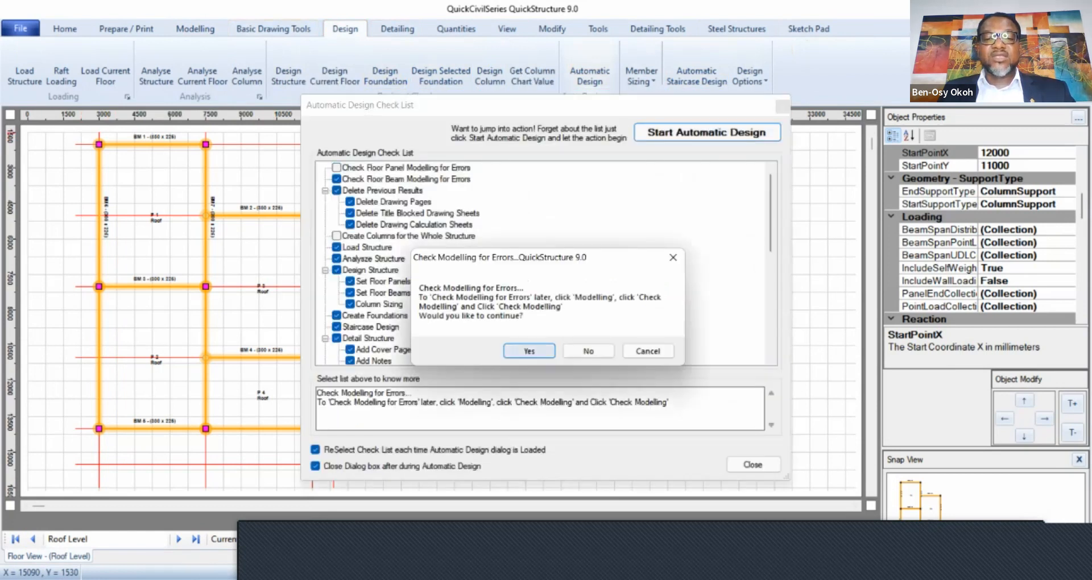
key("Return")
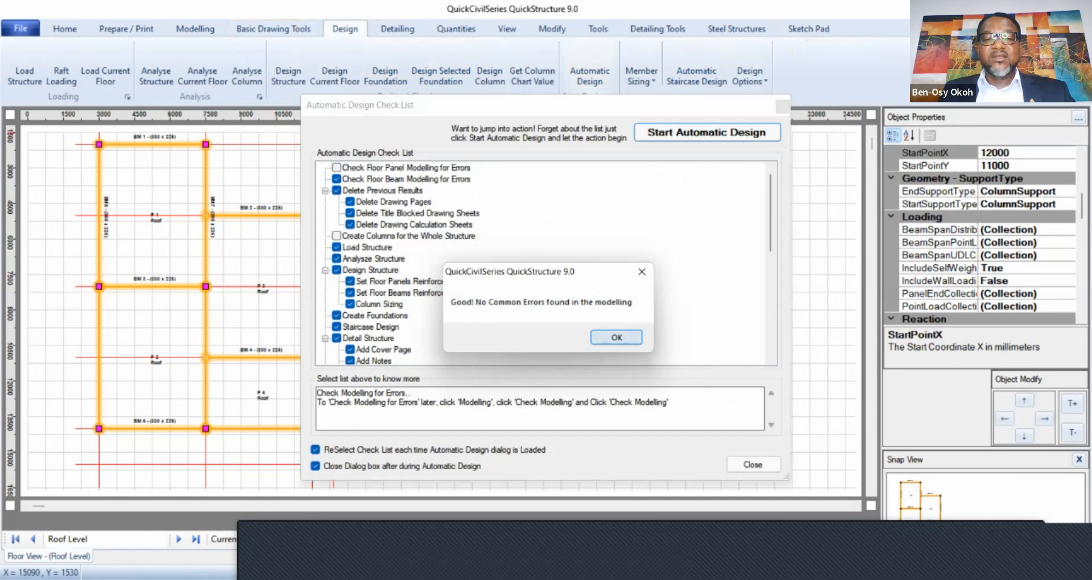
key("Return")
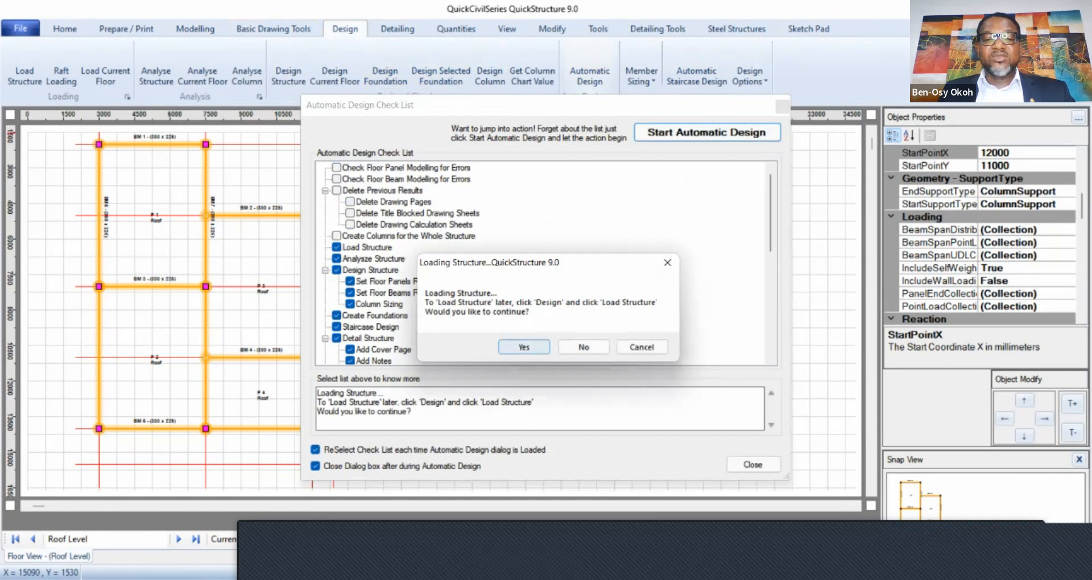
Load and analyse the structure, accepting the preset reinforcement specification limits for floor panels and floor beams.
key("Return")
key("Return")
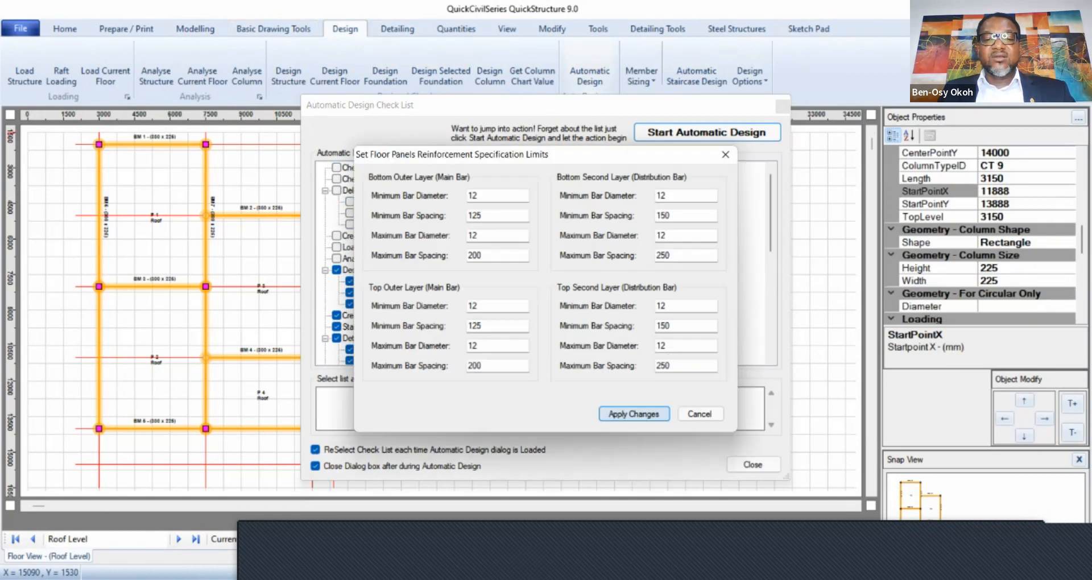
key("Return")
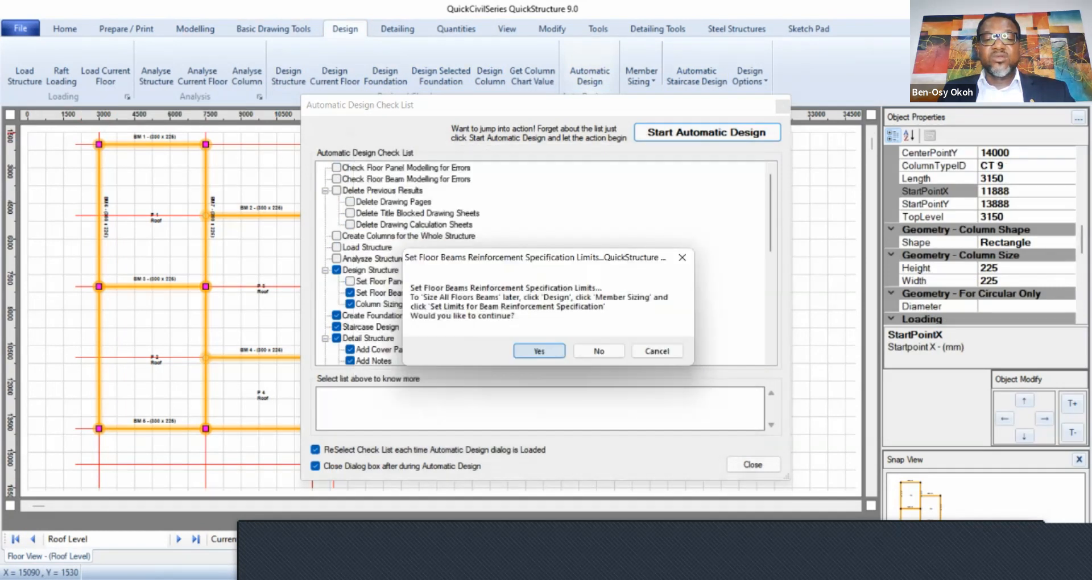
key("Return")
key("Return")
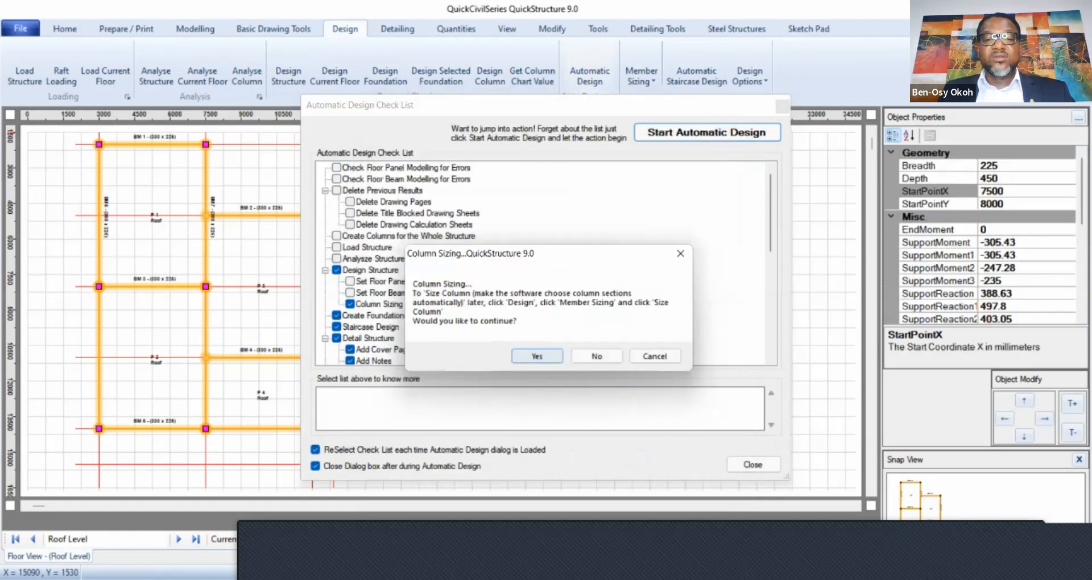
Size the structure's columns with the preset column design limits and accept the column group types unchanged.
key("Return")
key("Return")
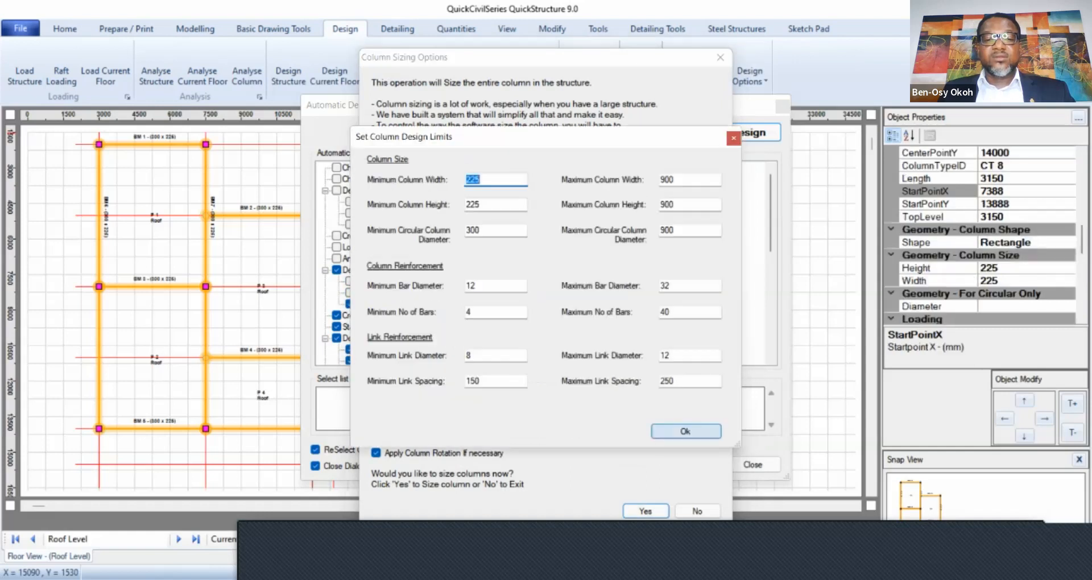
key("Return")
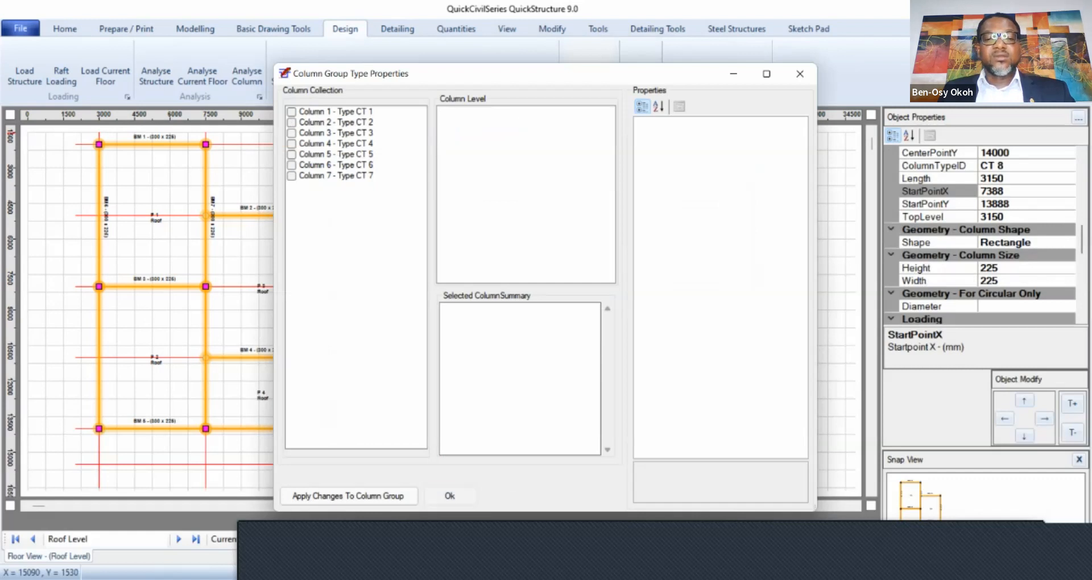
left_click(450, 497)
Create pad foundations and size them with minimum base thickness 300, minimum base length 1200 and length intervals of 200.
key("Return")
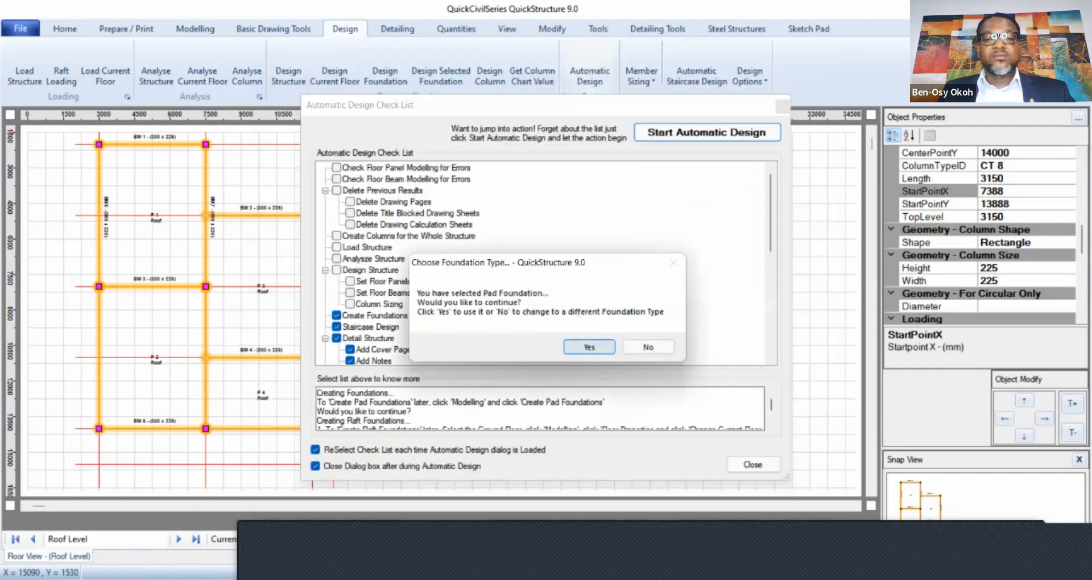
key("Return")
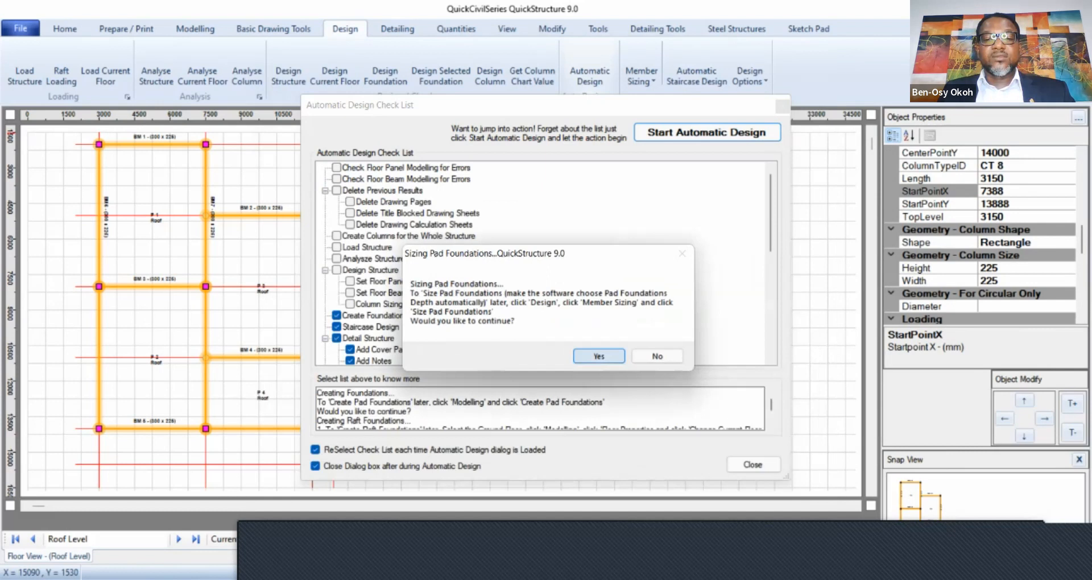
key("Return")
type("1200")
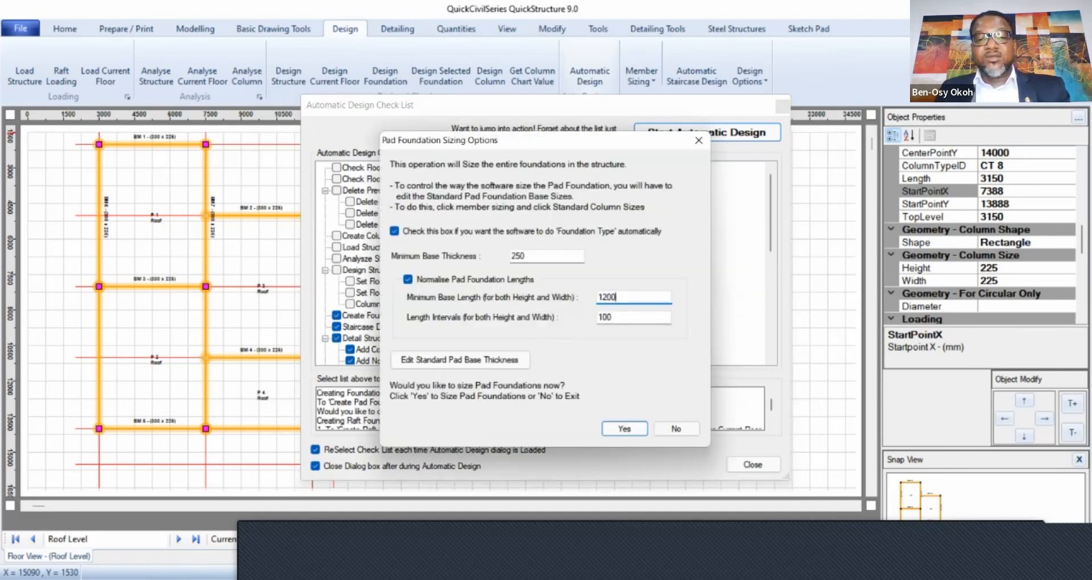
key("Tab")
type("200")
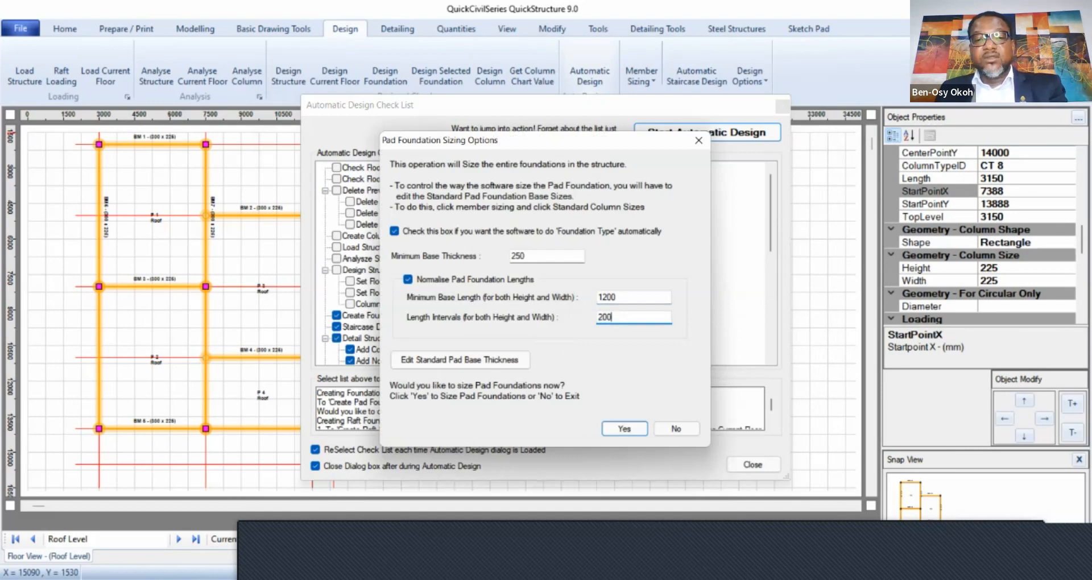
key("Tab")
type("300")
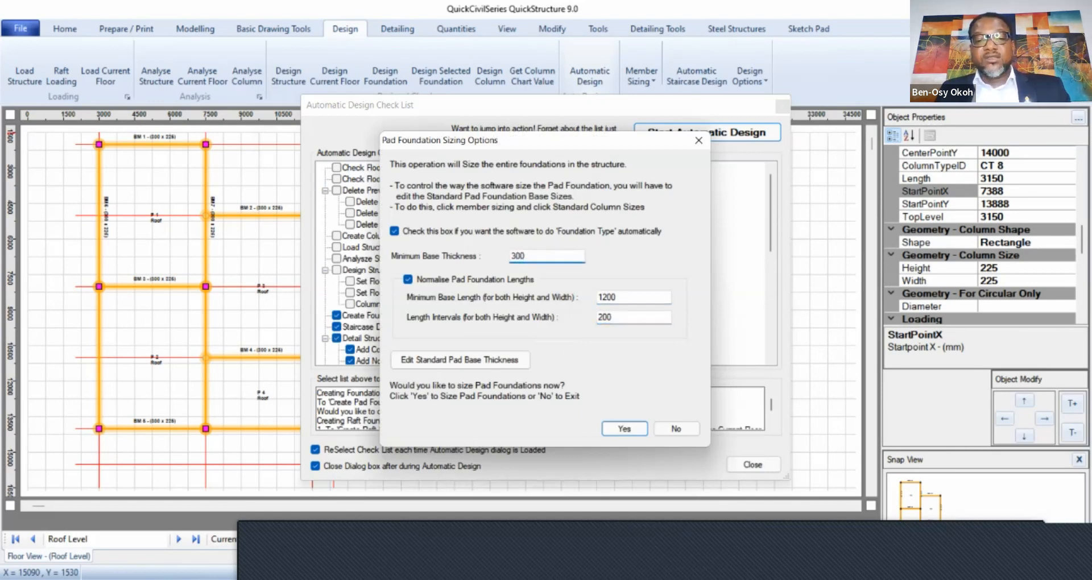
key("Return")
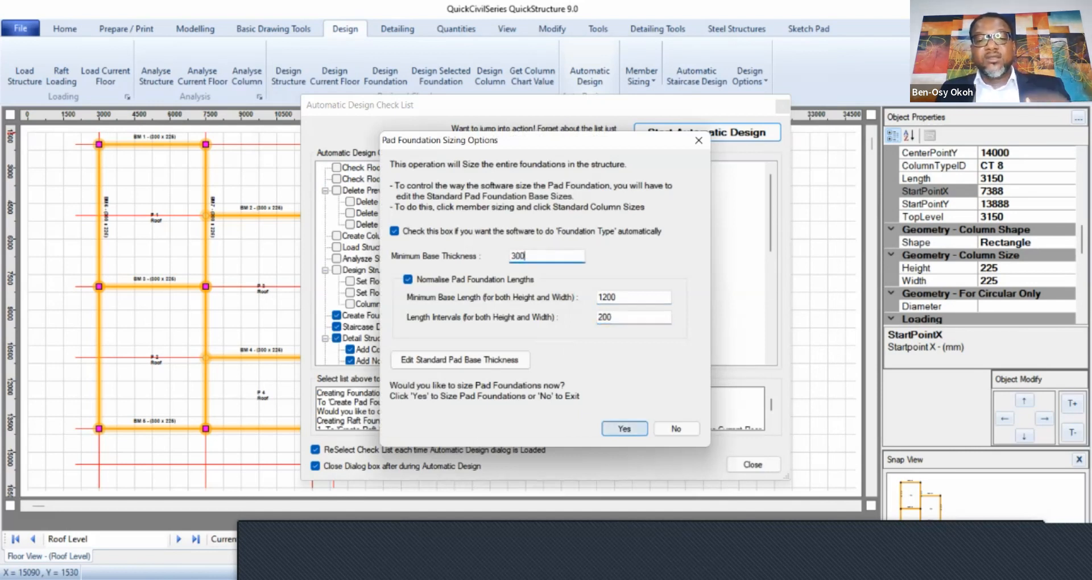
Finish the automatic design without detailing, declining options such as the foundation layout and roof beam arrangement.
left_click(597, 357)
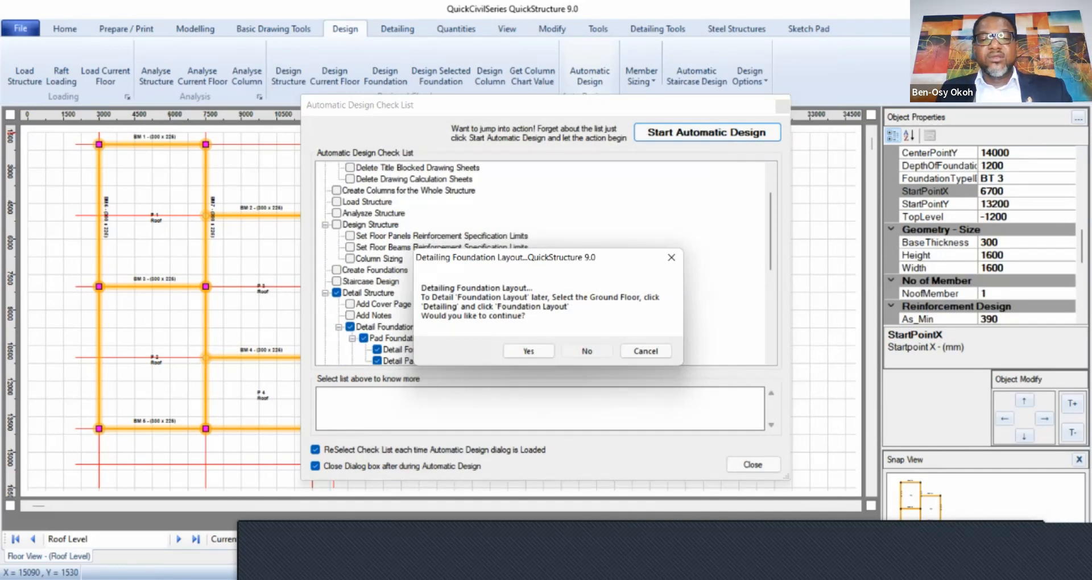
left_click(587, 351)
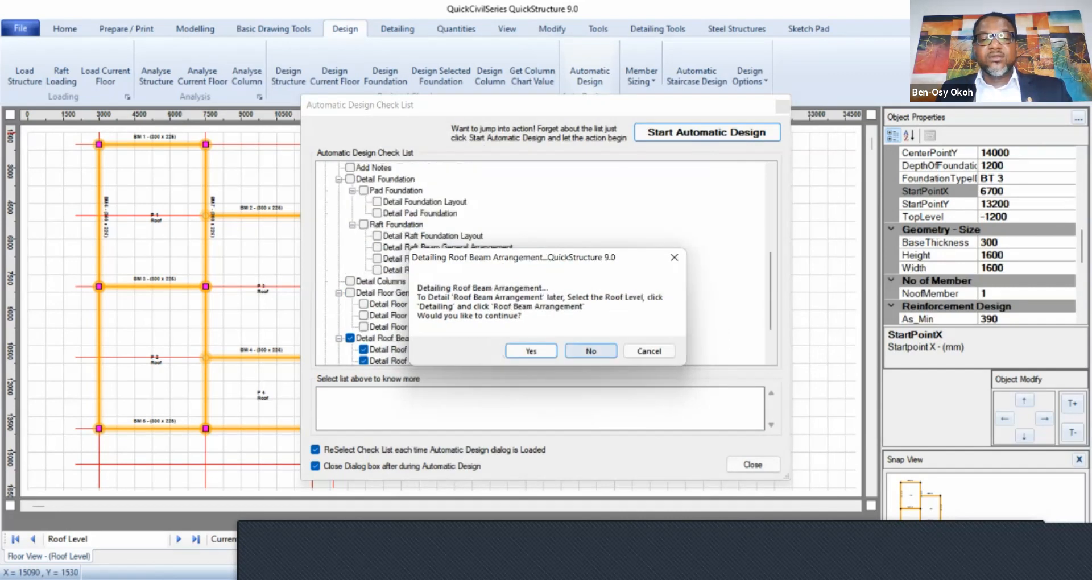
left_click(591, 351)
left_click(591, 381)
left_click(590, 381)
left_click(595, 351)
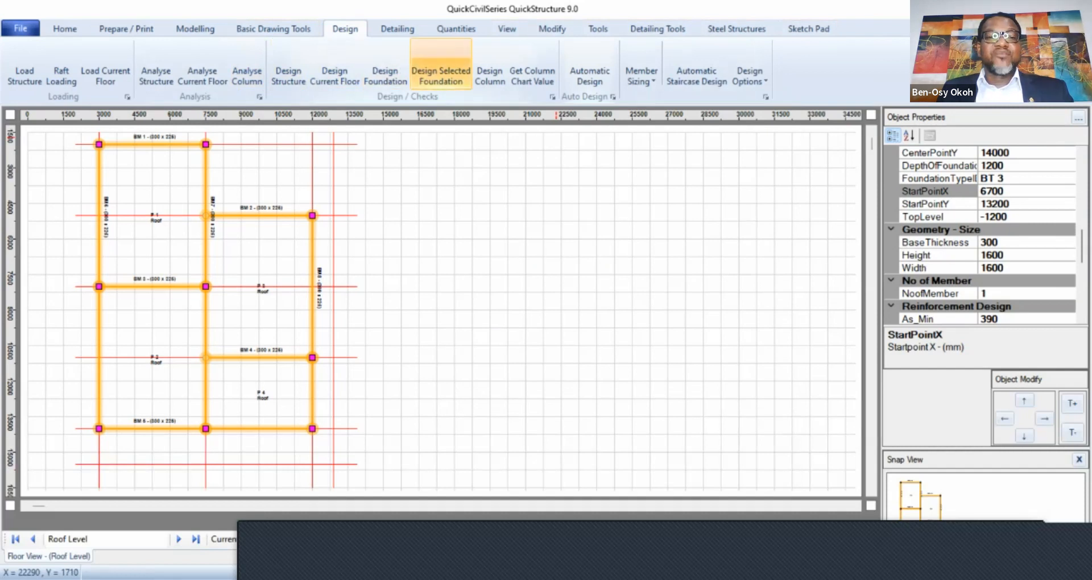
Display the structure in 3D and examine the whole frame down to the pad foundations.
left_click(507, 29)
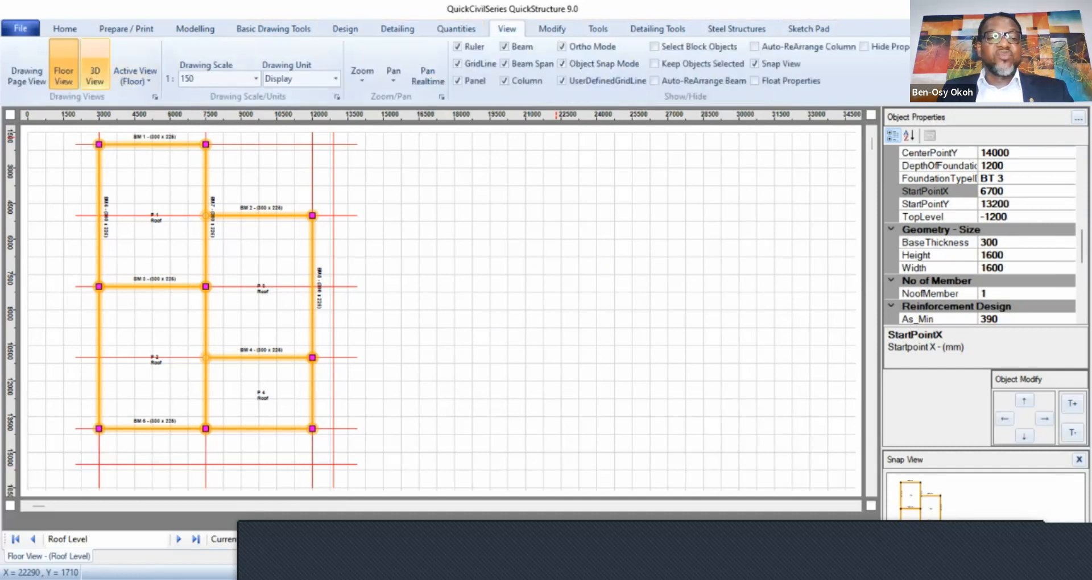
left_click(95, 76)
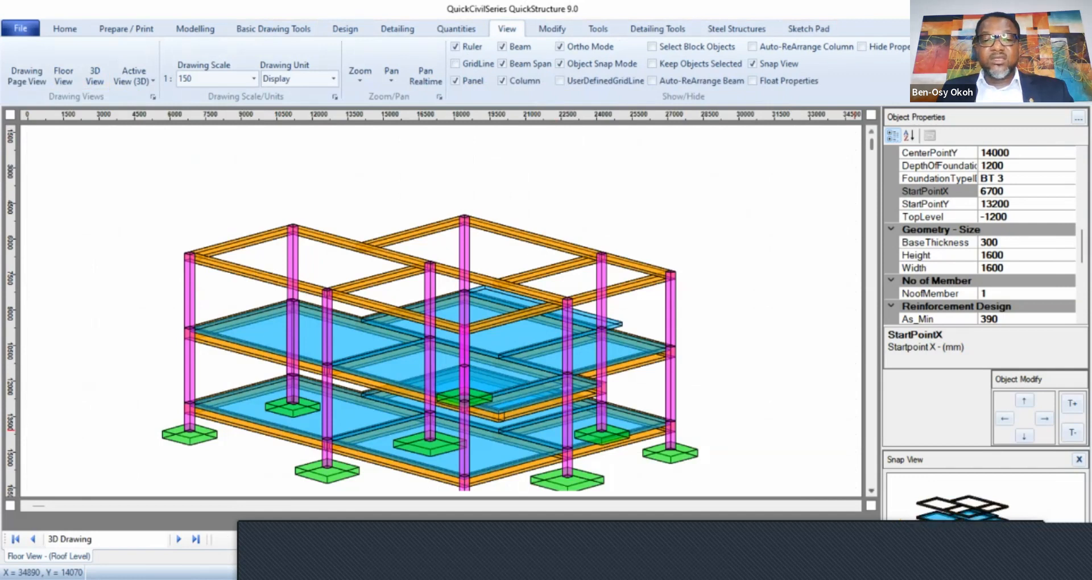
scroll(430, 334, "down", 2)
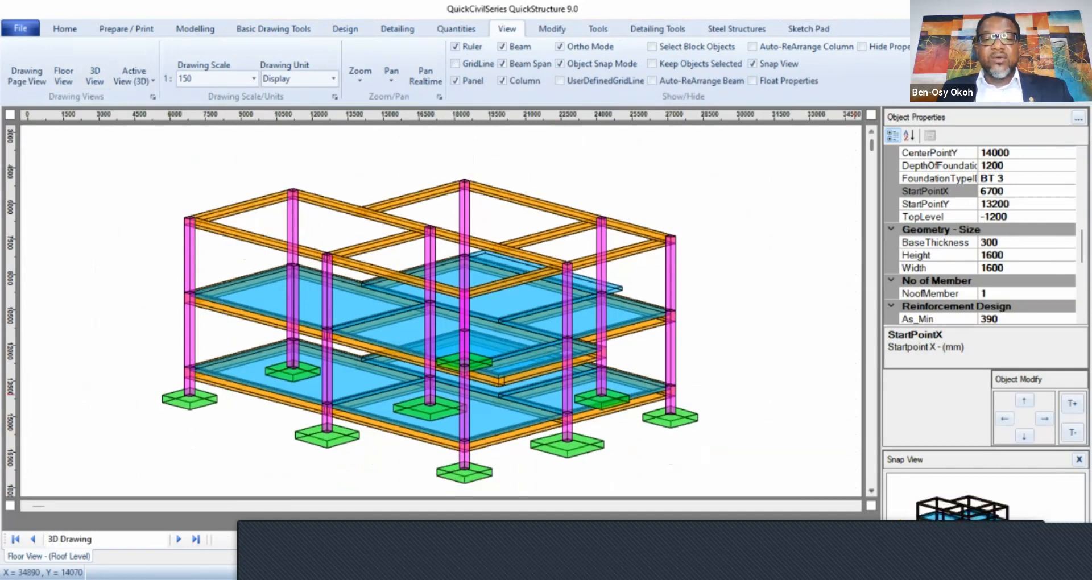
scroll(431, 322, "down", 1)
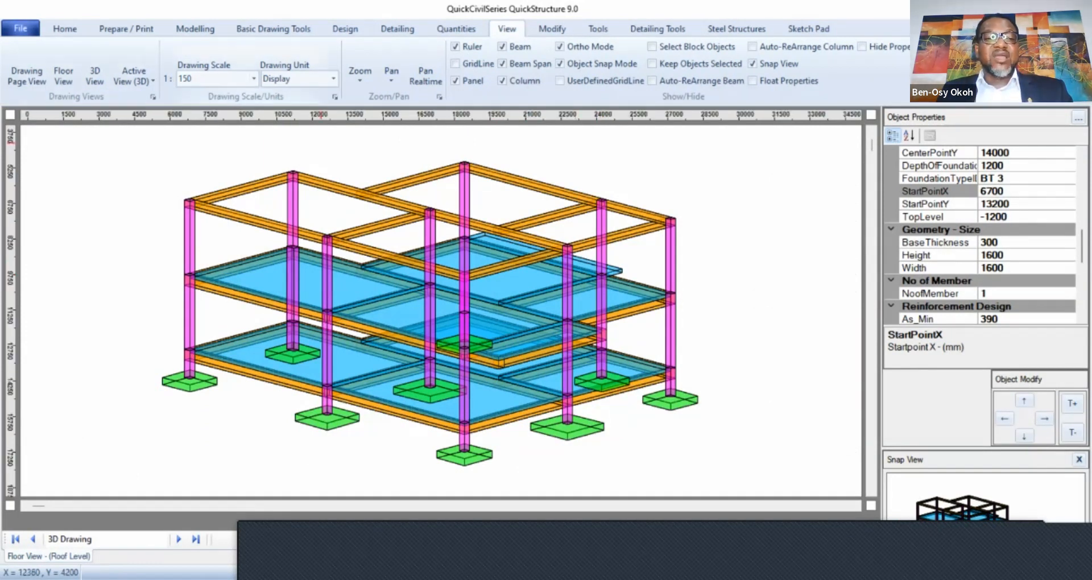
Switch to the Column Map View and examine the column types and loads.
left_click(134, 75)
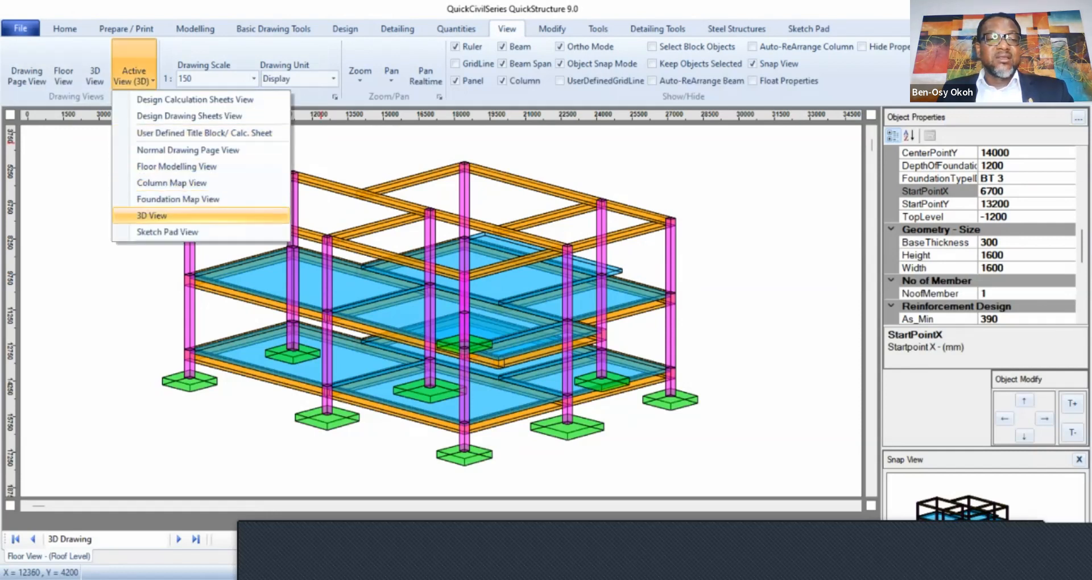
left_click(171, 182)
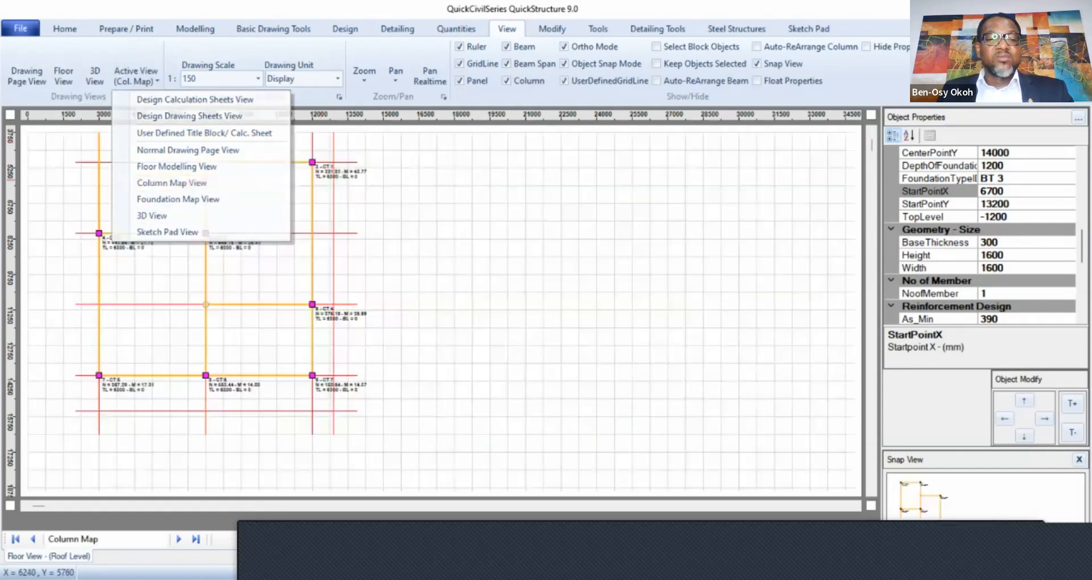
scroll(441, 312, "up", 1)
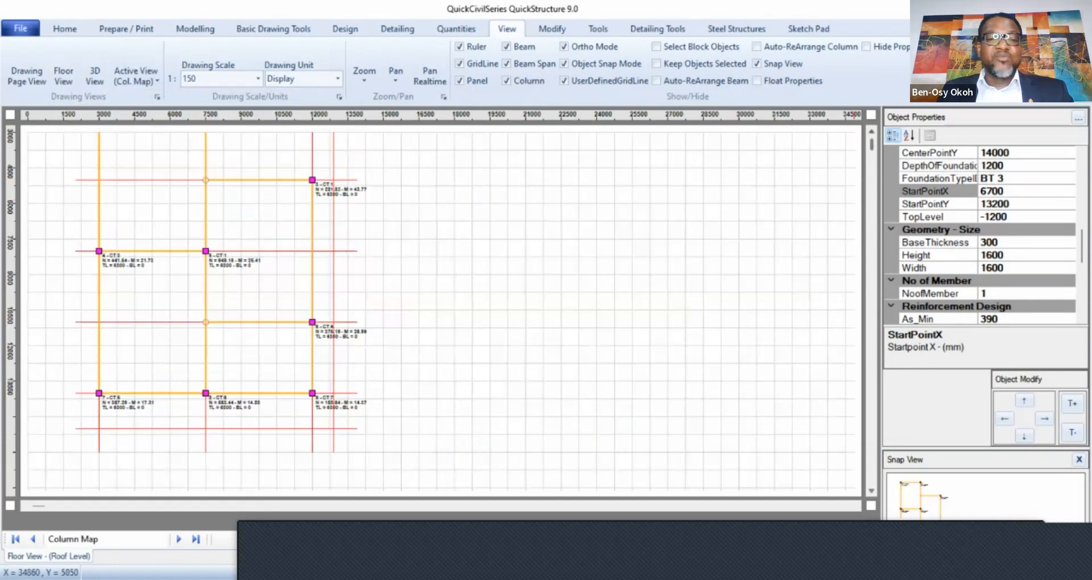
Return to the floor view, go to the First Floor and generate its floor beam details.
scroll(441, 312, "up", 3)
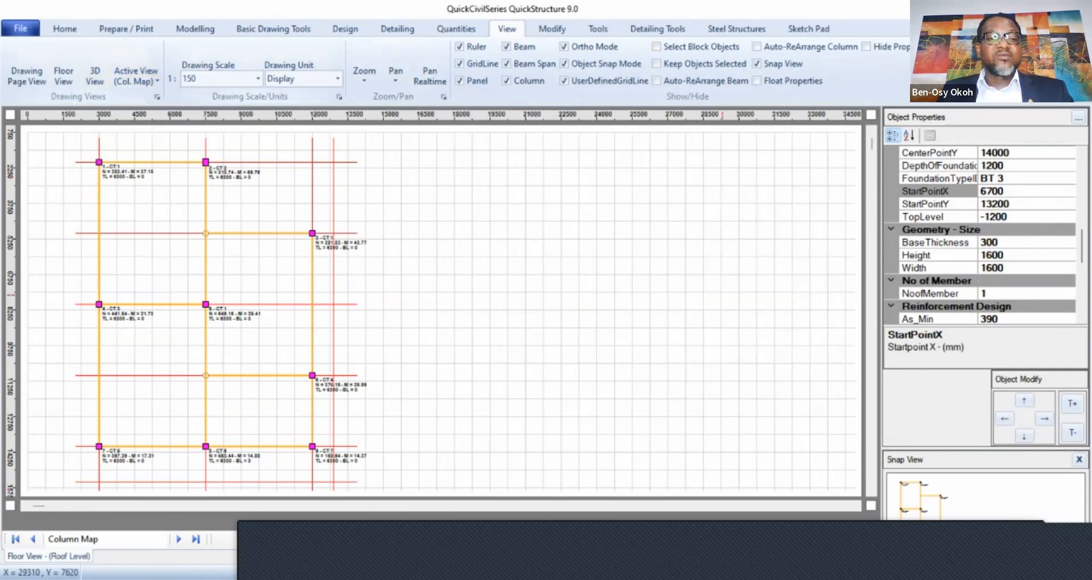
left_click(63, 76)
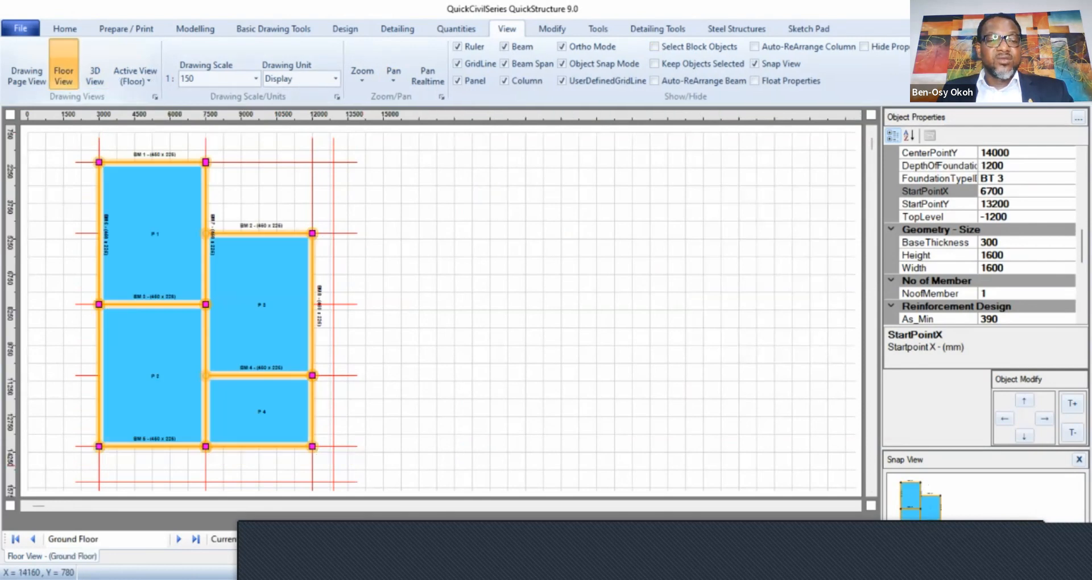
left_click(179, 539)
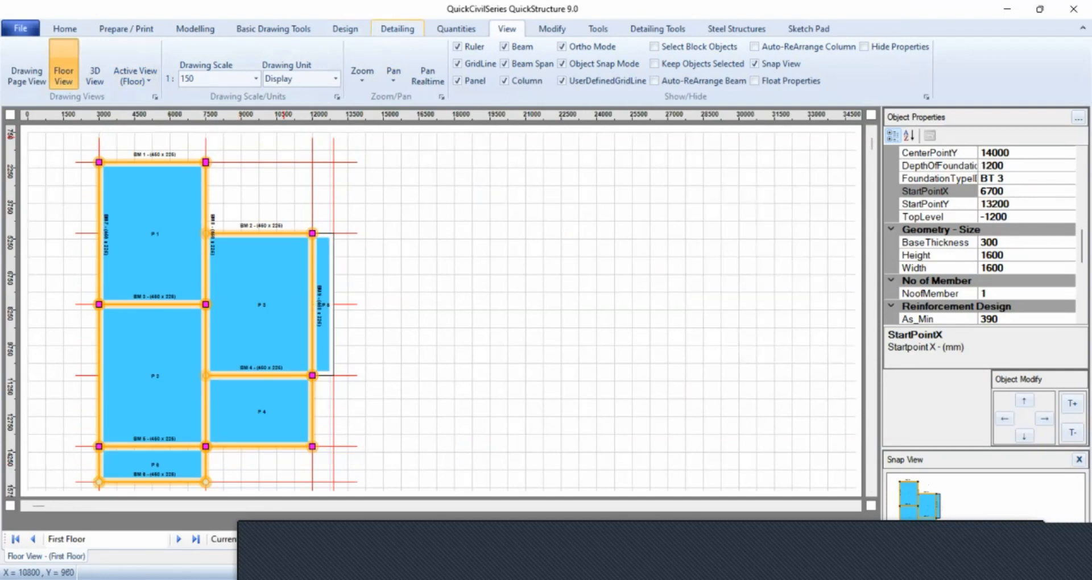
left_click(398, 29)
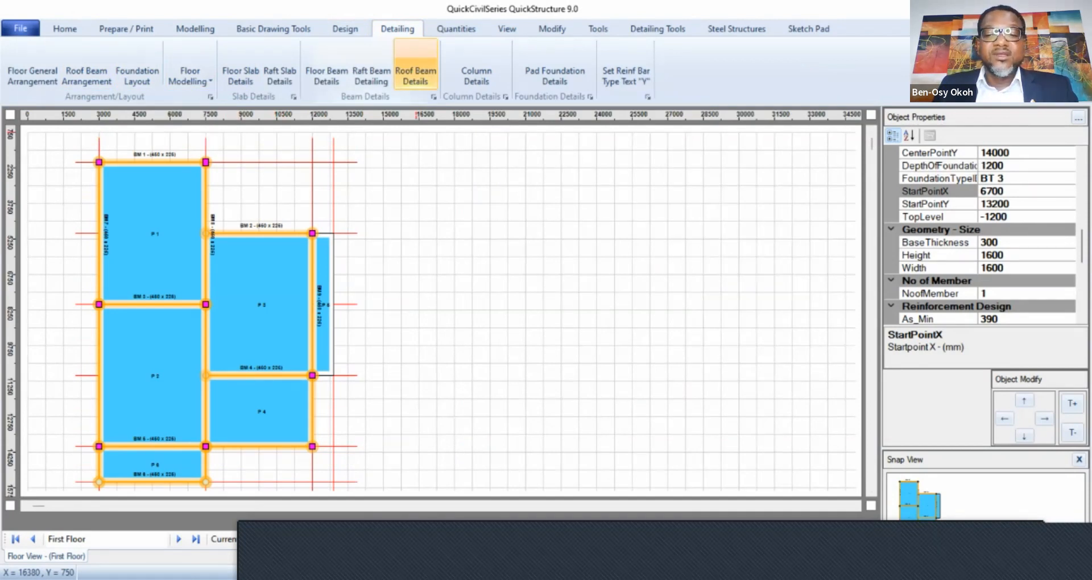
left_click(415, 74)
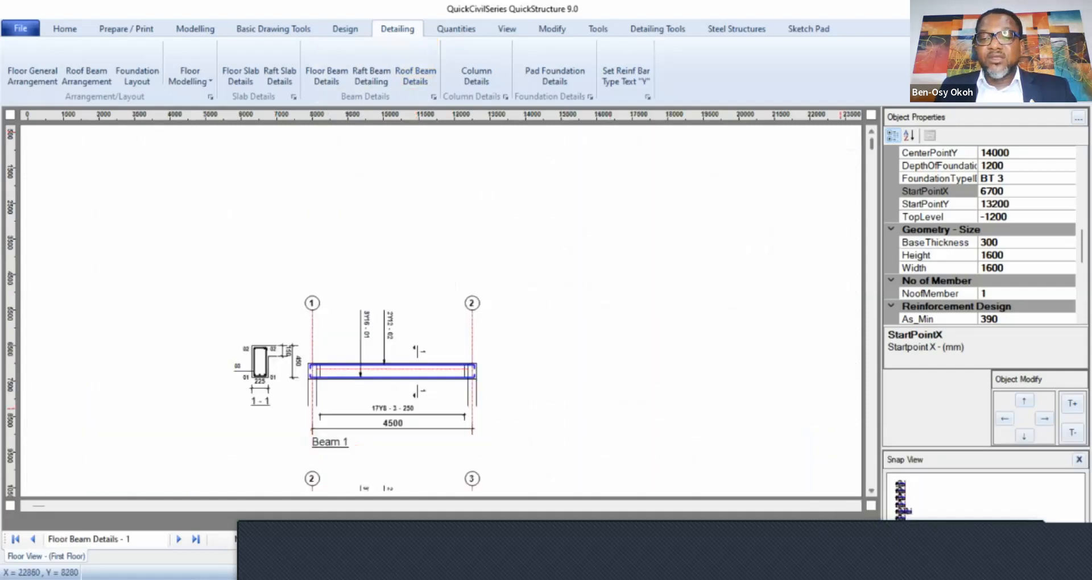
Examine the First Floor beam detail drawings from Beam 1 through Beam 9, including their sections and reinforcement.
left_click(872, 491)
left_click(872, 492)
left_click(872, 491)
left_click(871, 491)
left_click(872, 491)
left_click(871, 491)
left_click(872, 491)
left_click(872, 491)
left_click(872, 491)
left_click(872, 491)
left_click(872, 491)
left_click(872, 491)
left_click(872, 491)
left_click(872, 491)
left_click(871, 491)
left_click(871, 491)
left_click(872, 491)
left_click(872, 491)
left_click(871, 491)
left_click(871, 491)
left_click(872, 491)
left_click(872, 491)
left_click(872, 491)
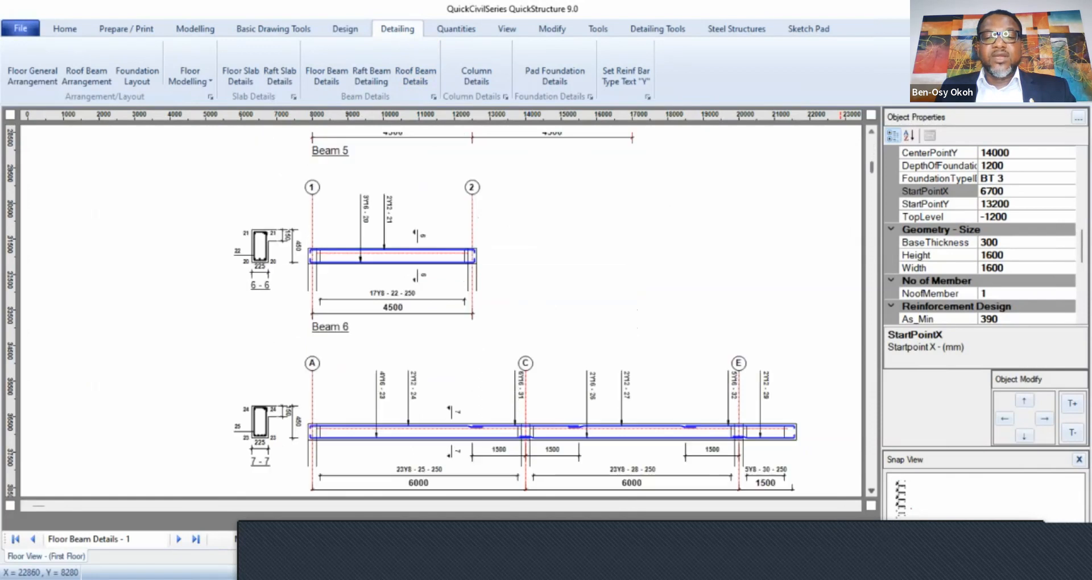
left_click(872, 491)
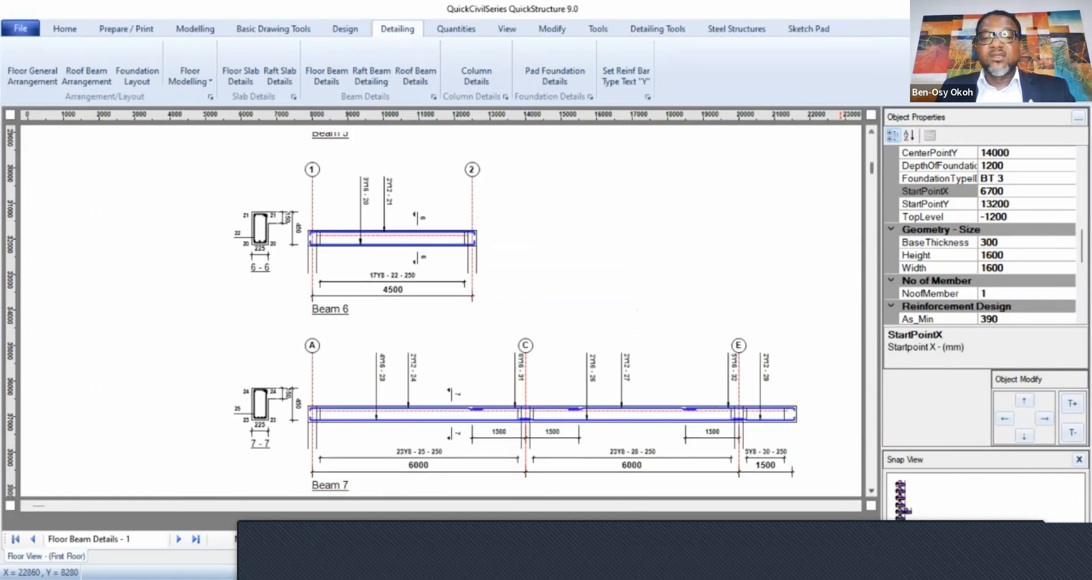
left_click(872, 491)
left_click(871, 491)
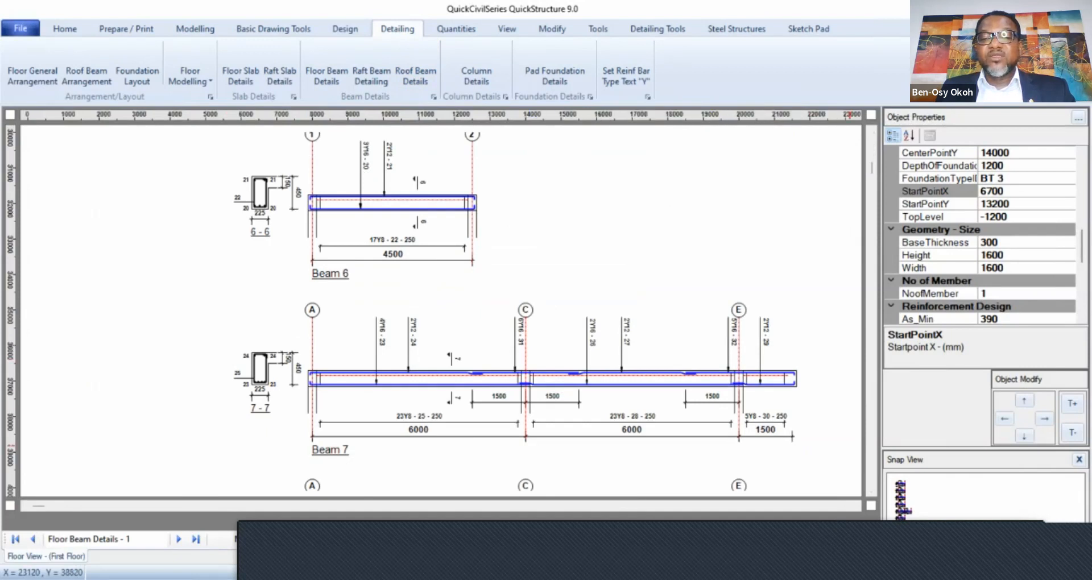
scroll(441, 310, "down", 5)
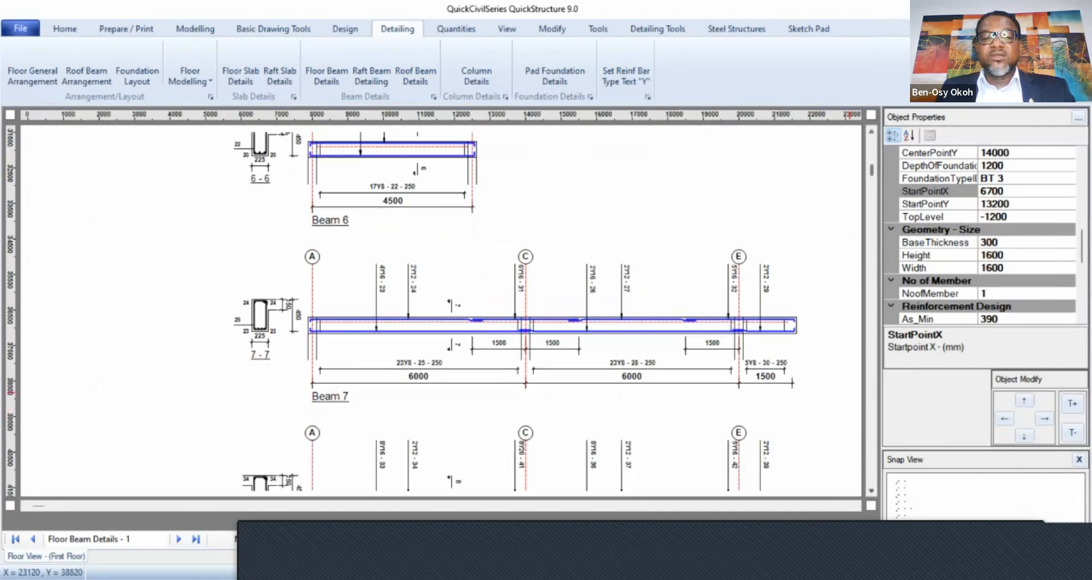
scroll(552, 310, "down", 5)
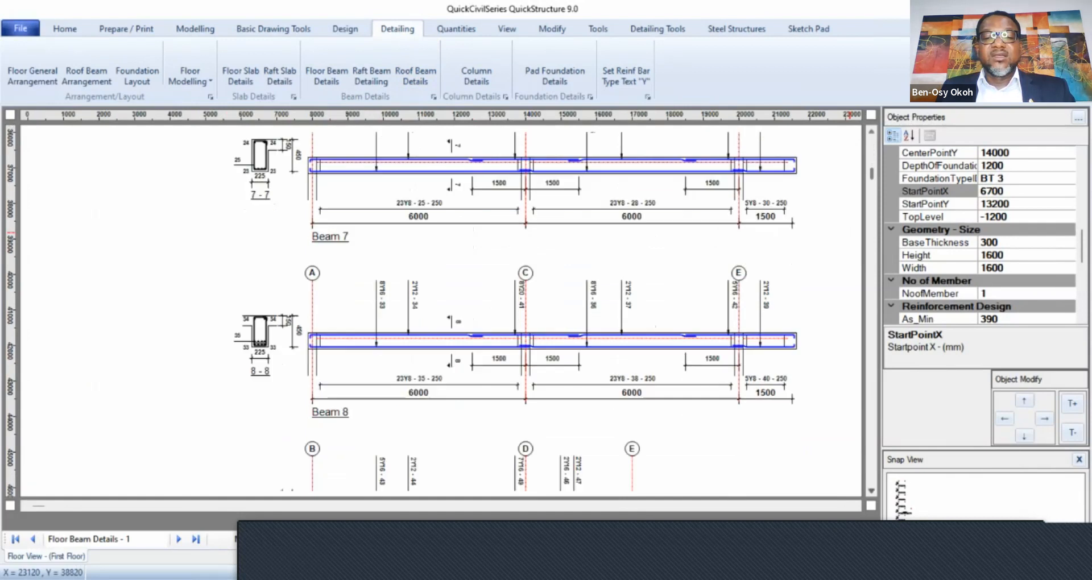
scroll(441, 310, "down", 5)
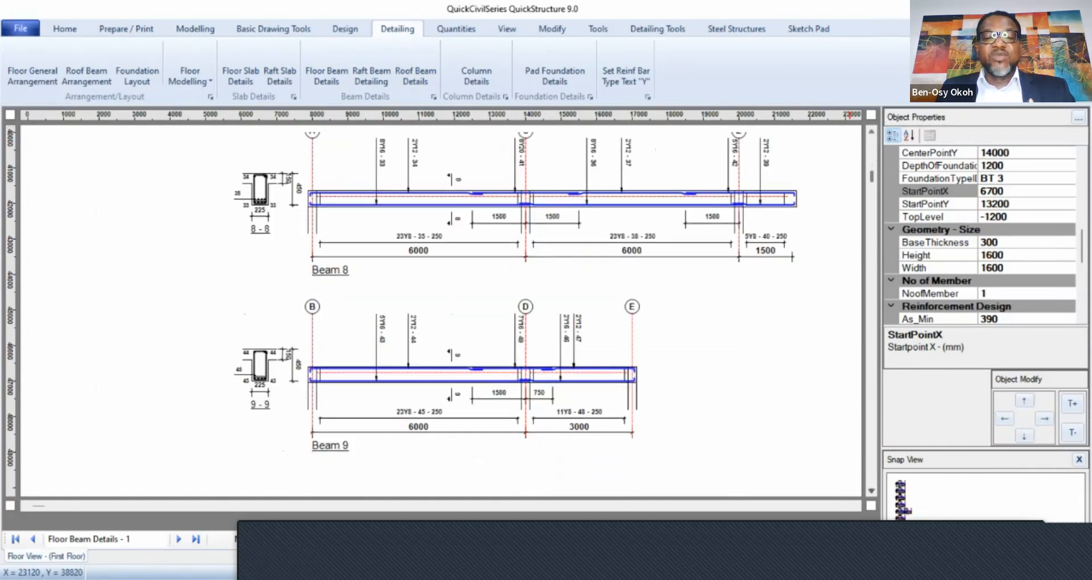
scroll(441, 310, "down", 3)
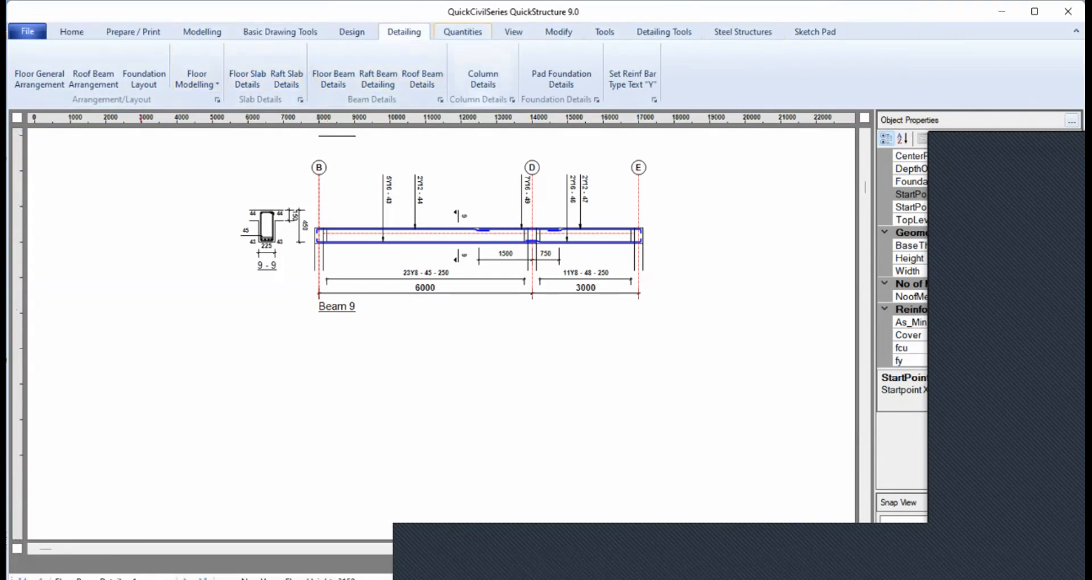
Leave the beam detail drawings and return to the Ground Floor plan in Floor View.
left_click(202, 32)
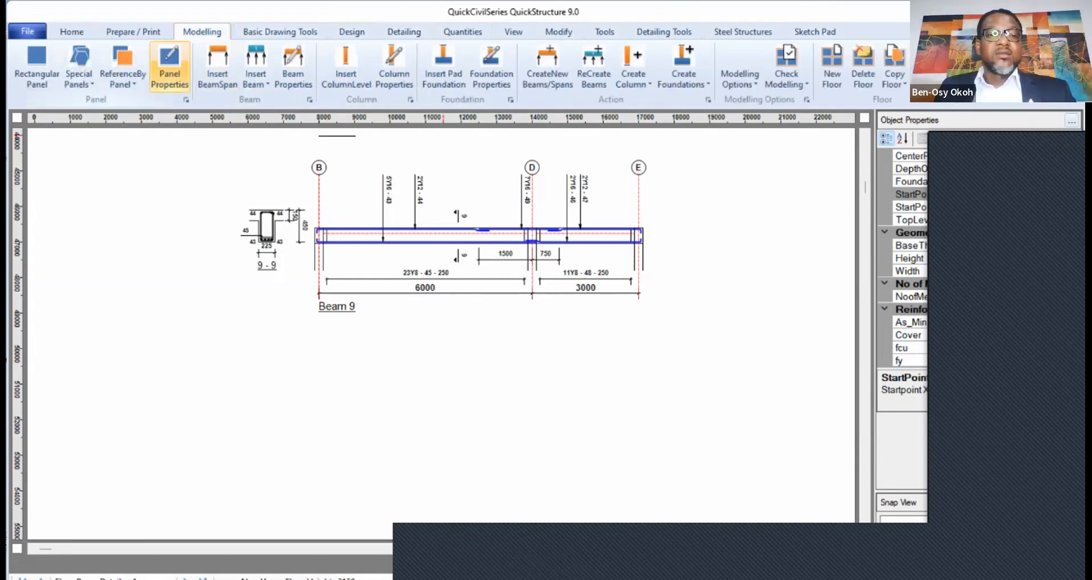
left_click(514, 31)
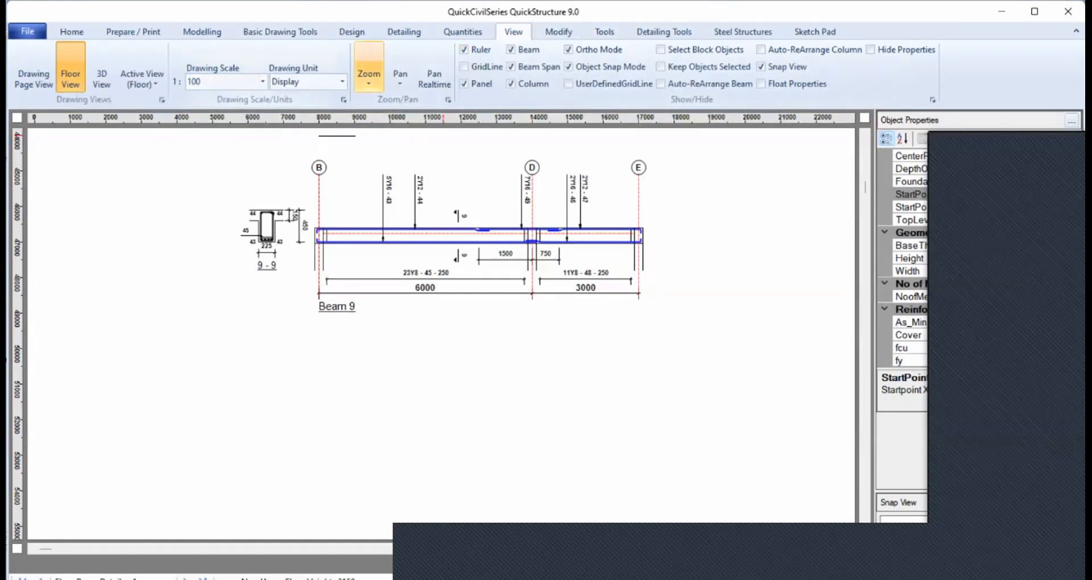
left_click(202, 31)
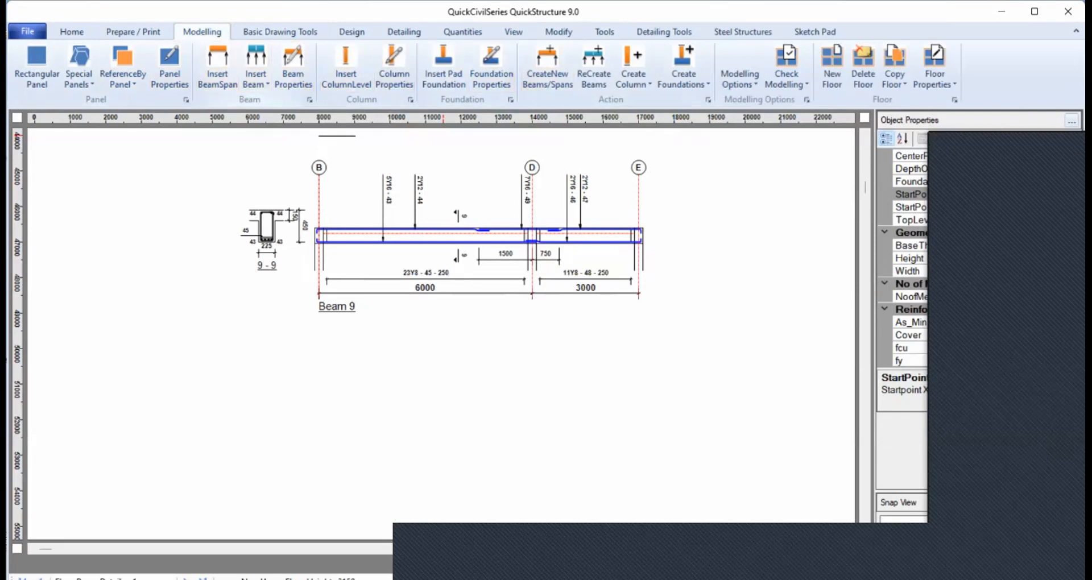
left_click(513, 32)
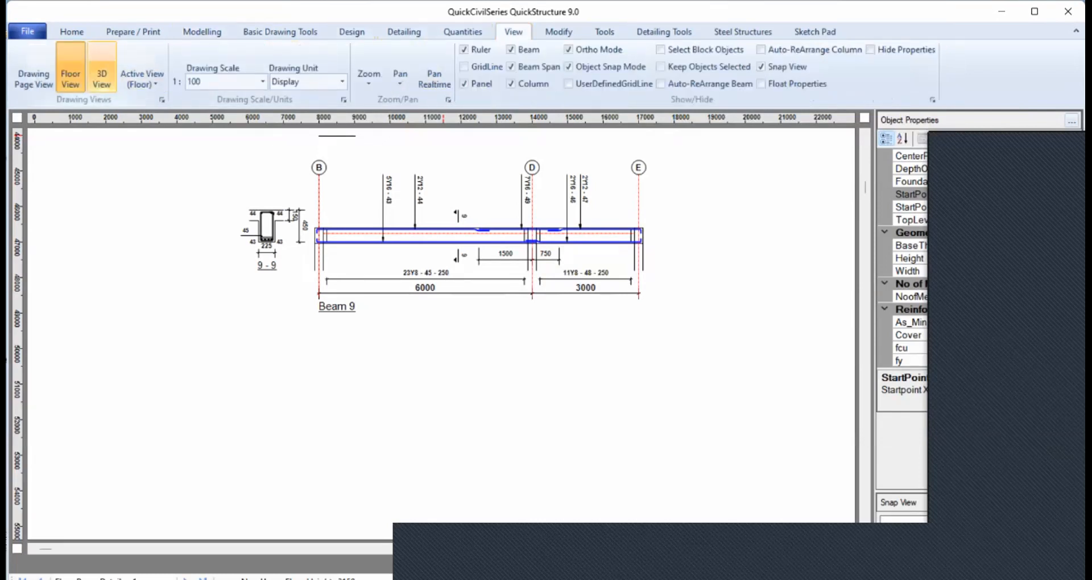
left_click(70, 74)
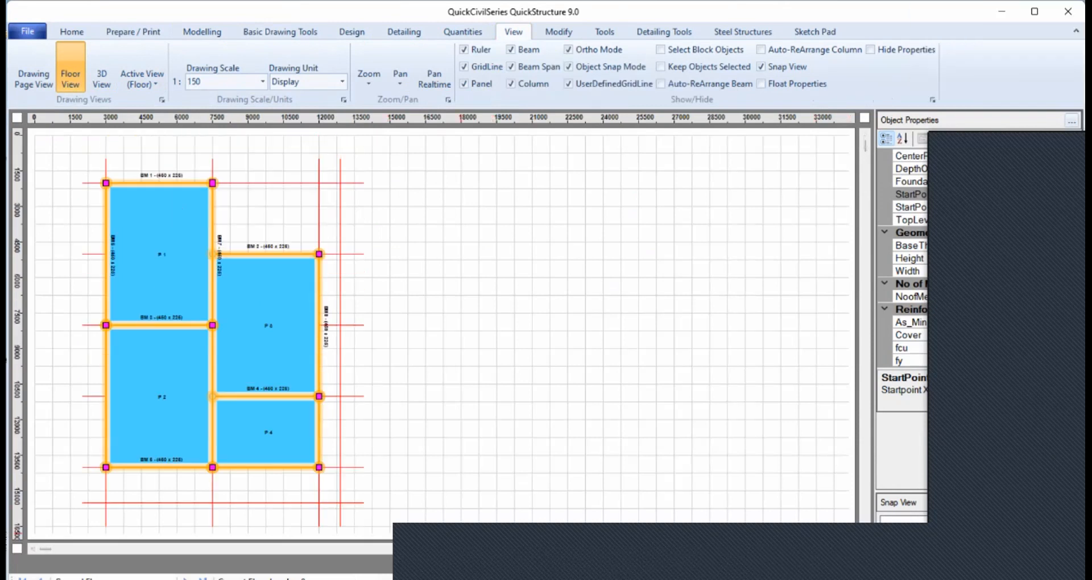
left_click(145, 549)
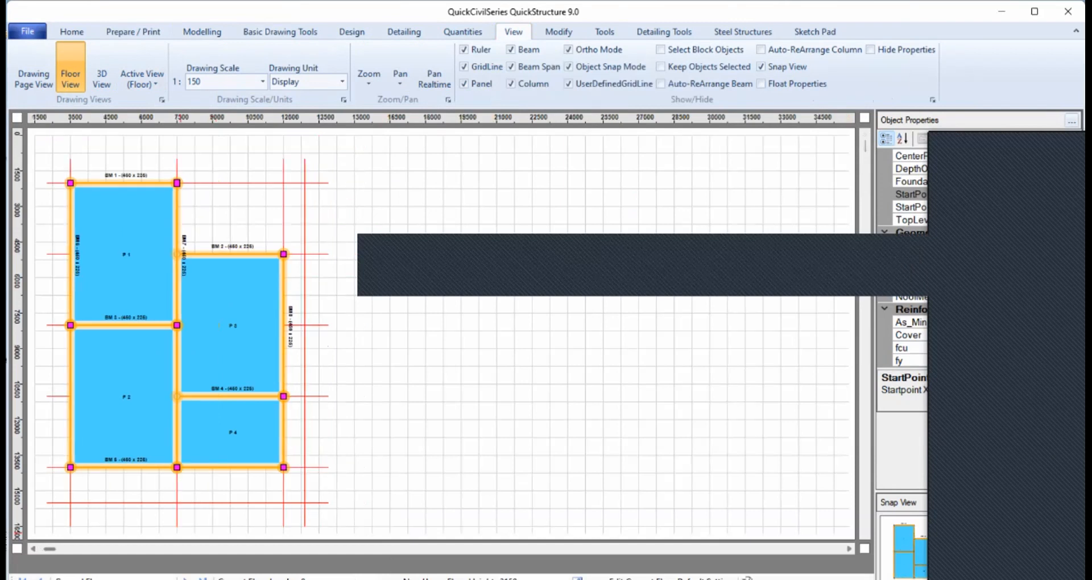
left_click(146, 549)
left_click(33, 549)
left_click(33, 549)
left_click(33, 549)
left_click(33, 549)
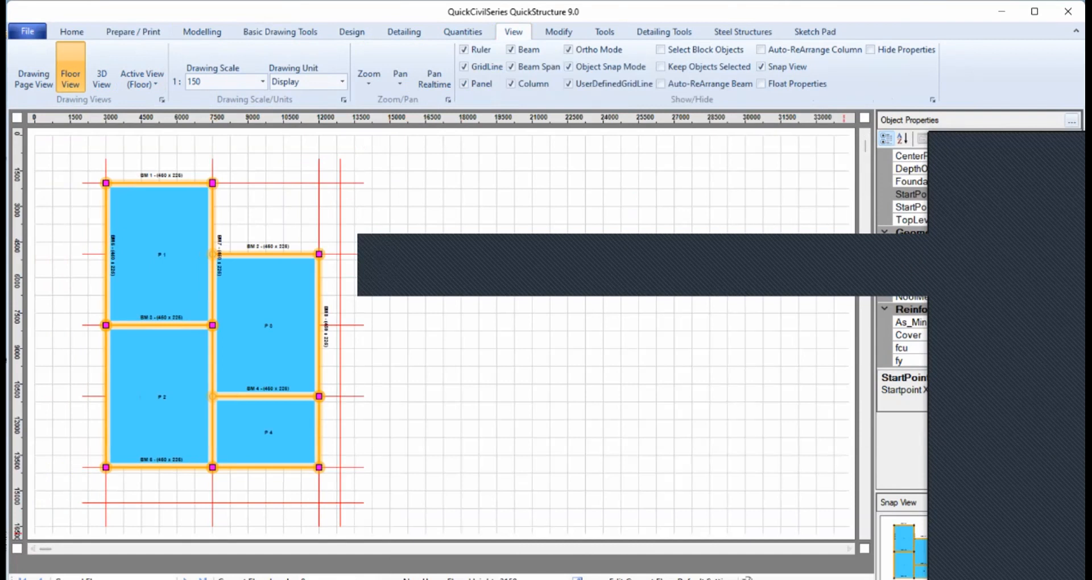
left_click(866, 534)
left_click(865, 534)
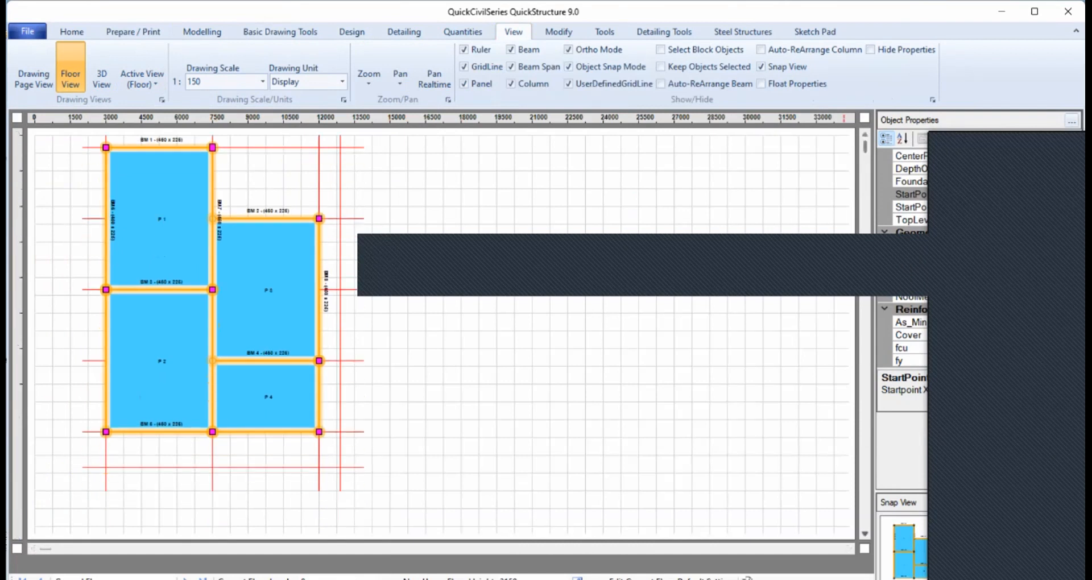
left_click(268, 447)
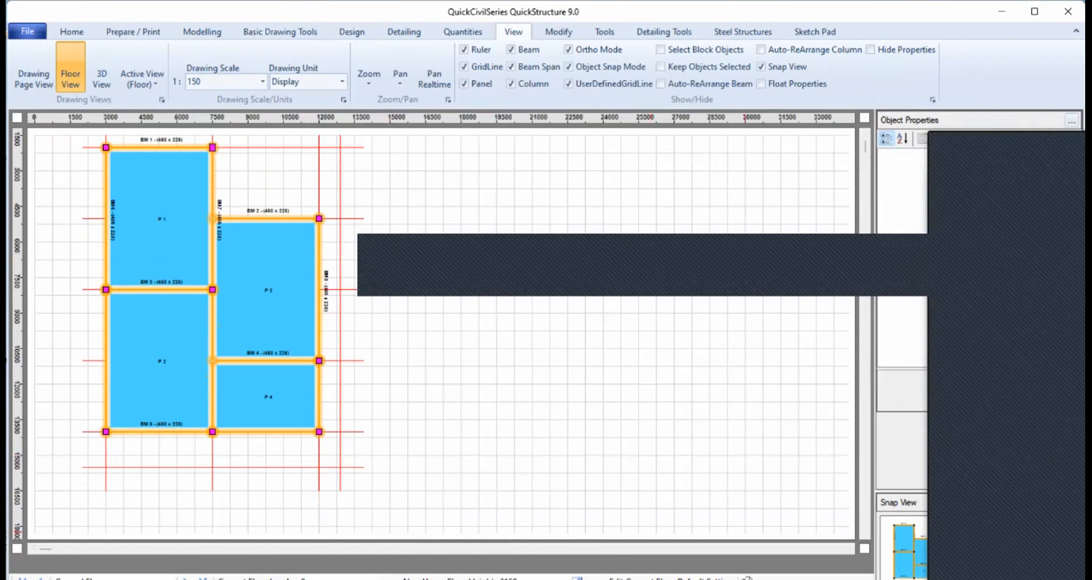
left_click(850, 550)
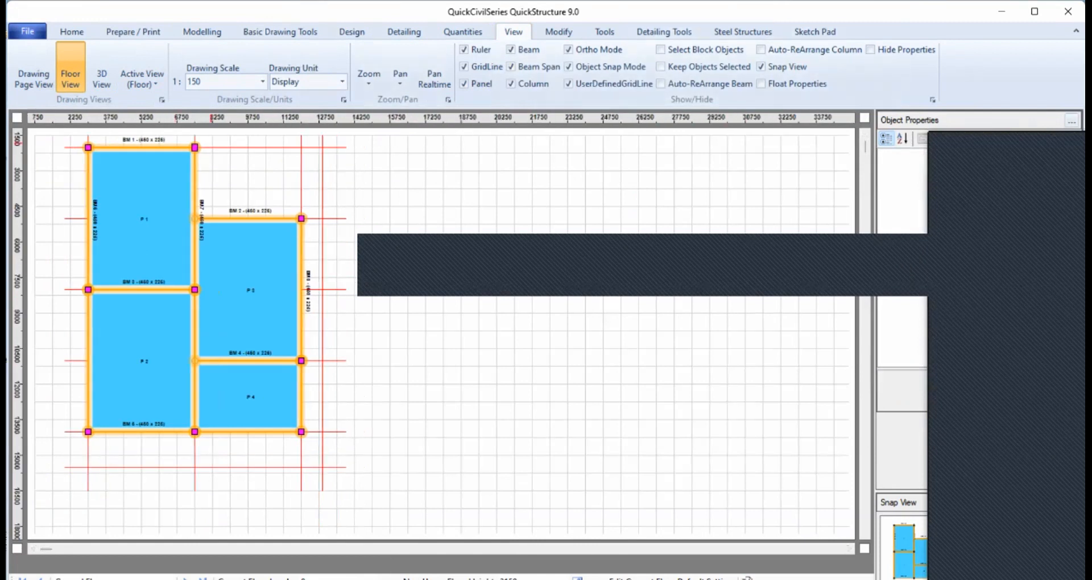
Maximize the program window and open the design calculations for beam BM 8 (450 x 225) on the First Floor.
left_click(1035, 12)
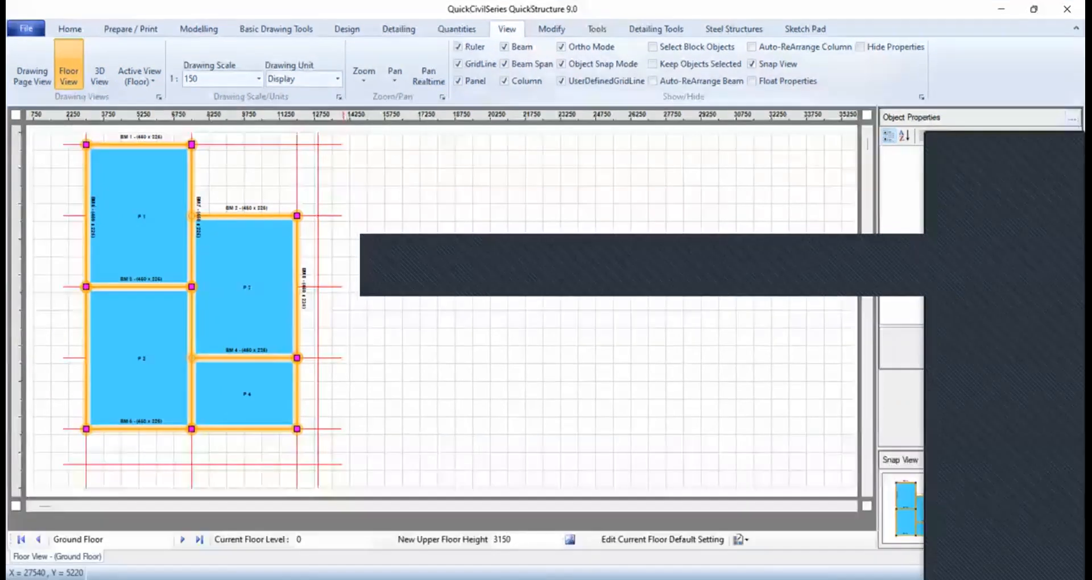
left_click(178, 540)
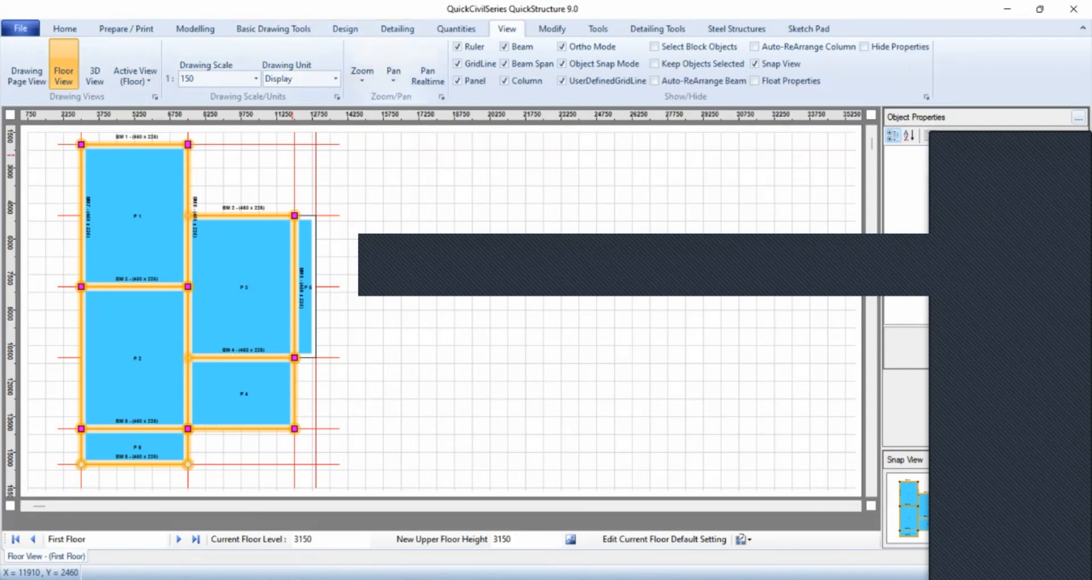
left_click(195, 29)
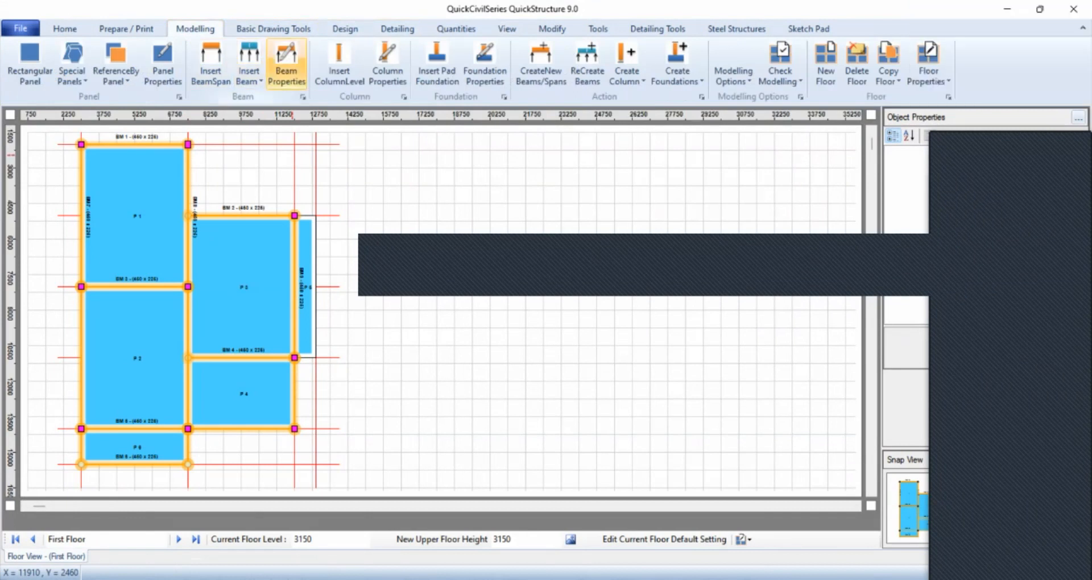
left_click(286, 62)
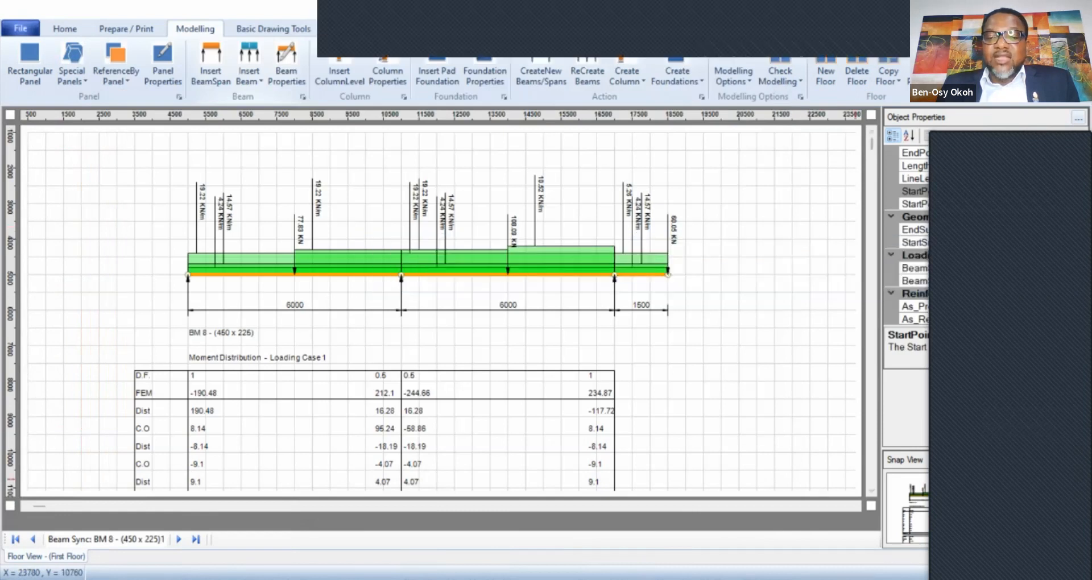
Examine the loading diagram of BM 8 and its moment distribution tables for the loading cases.
scroll(432, 308, "down", 1)
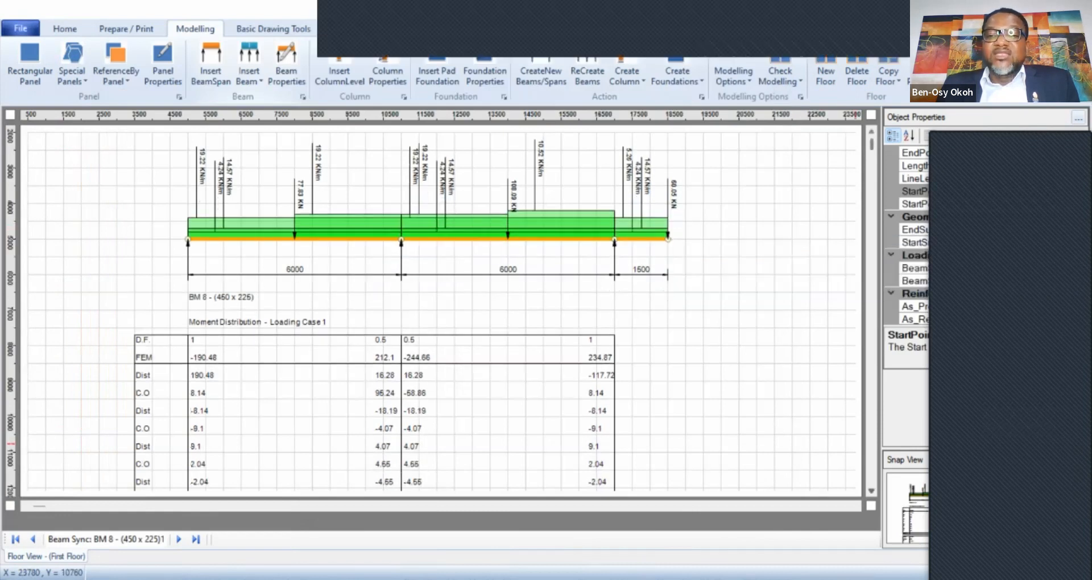
scroll(433, 308, "up", 1)
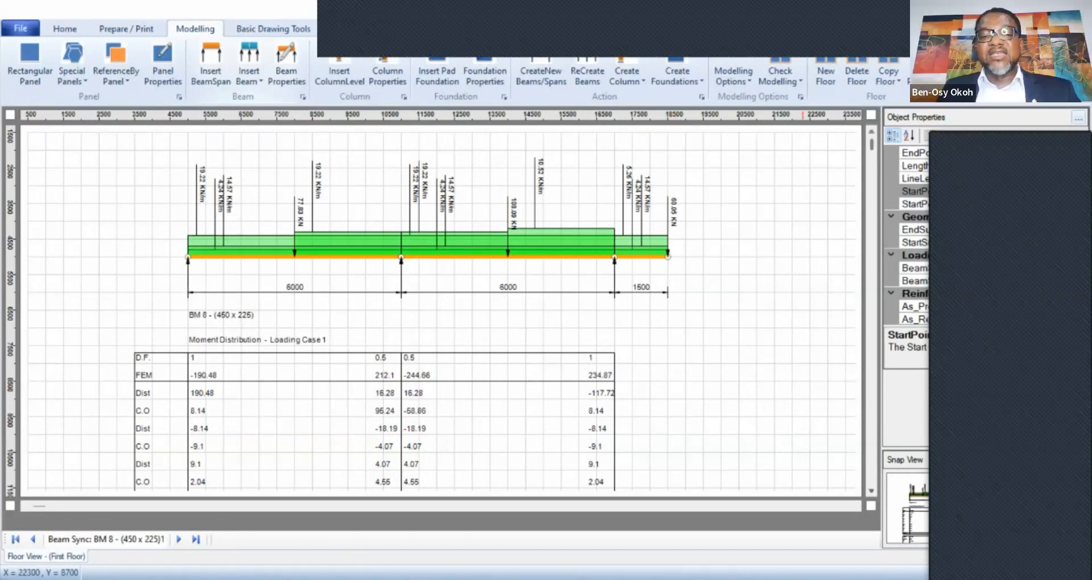
scroll(439, 308, "down", 5)
scroll(438, 307, "down", 7)
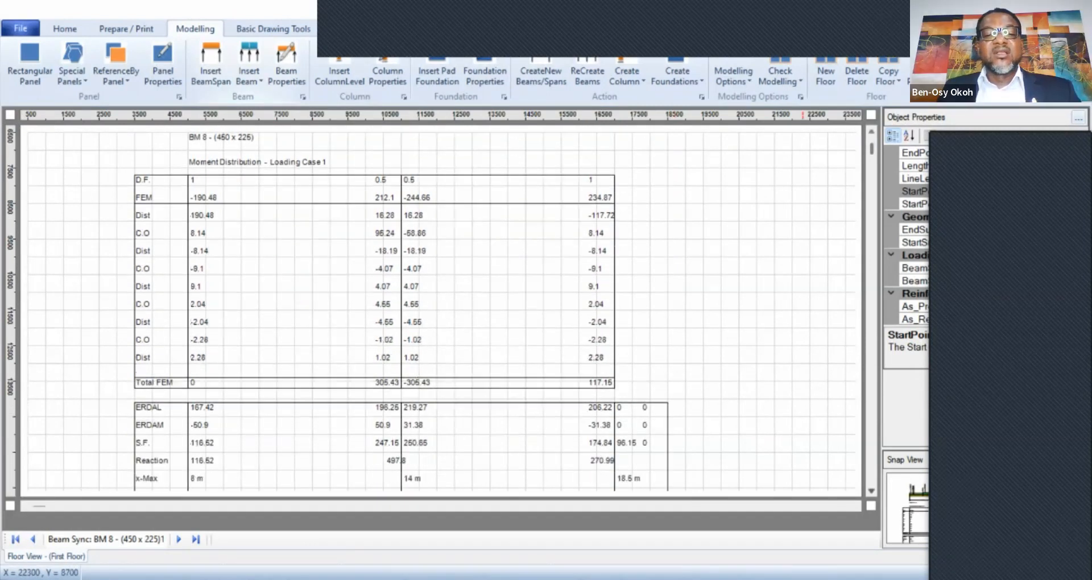
scroll(438, 308, "down", 6)
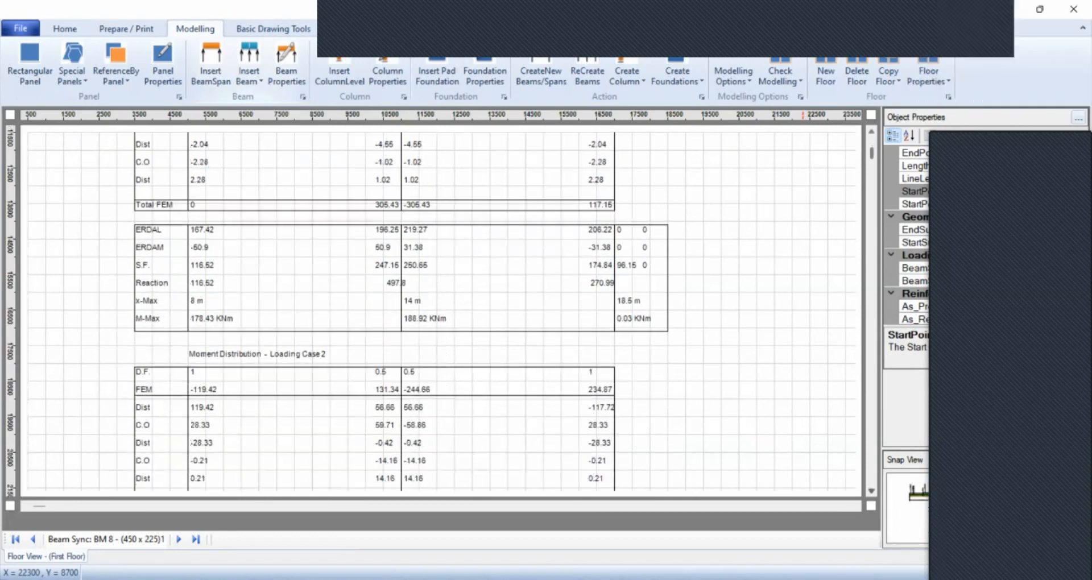
scroll(438, 308, "down", 7)
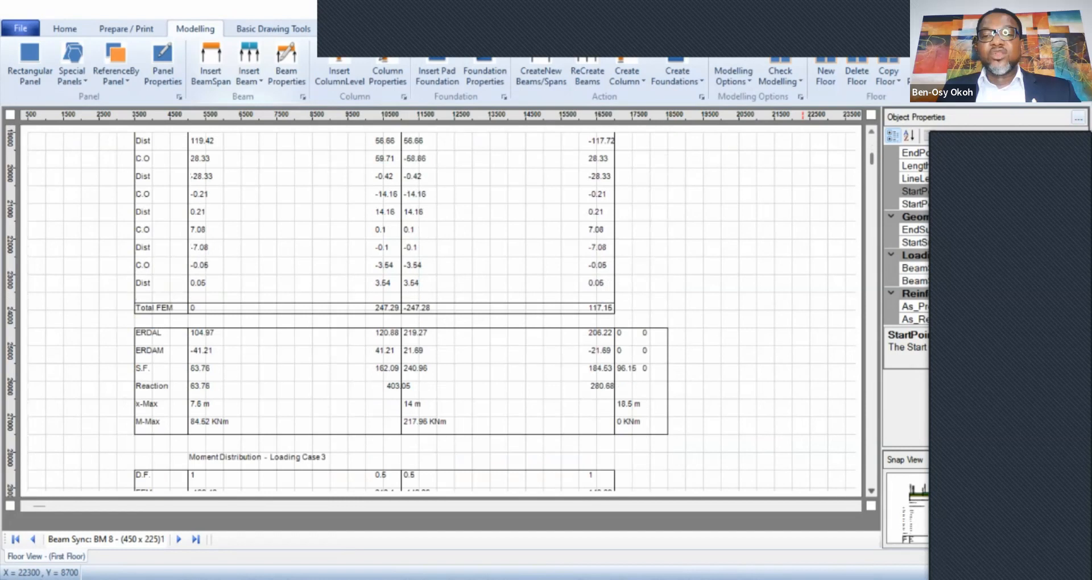
Review BM 8's shear force diagram and its span and support reinforcement design summary.
scroll(438, 308, "down", 20)
scroll(438, 307, "up", 20)
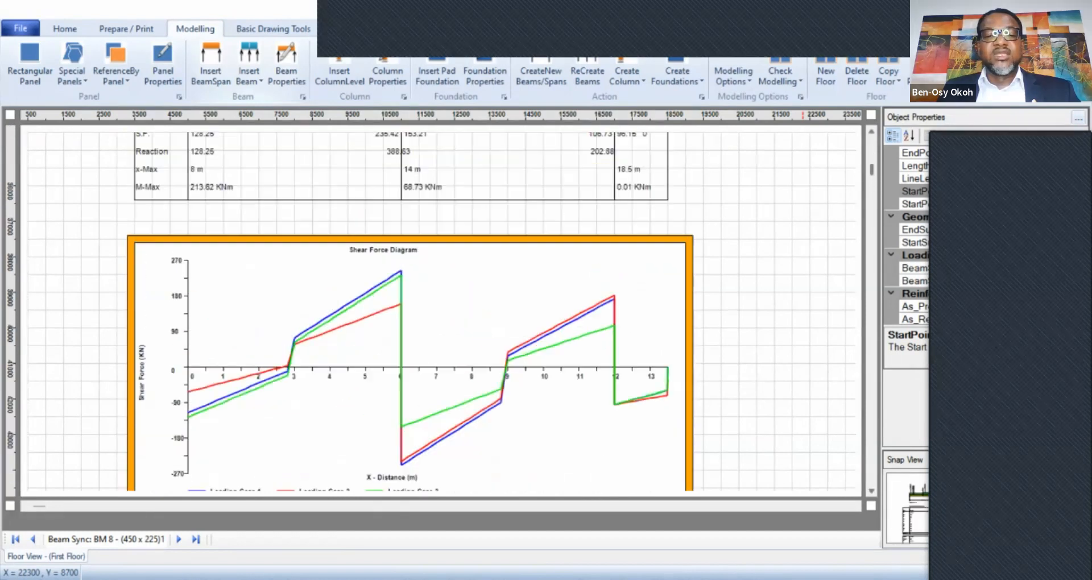
scroll(438, 308, "down", 7)
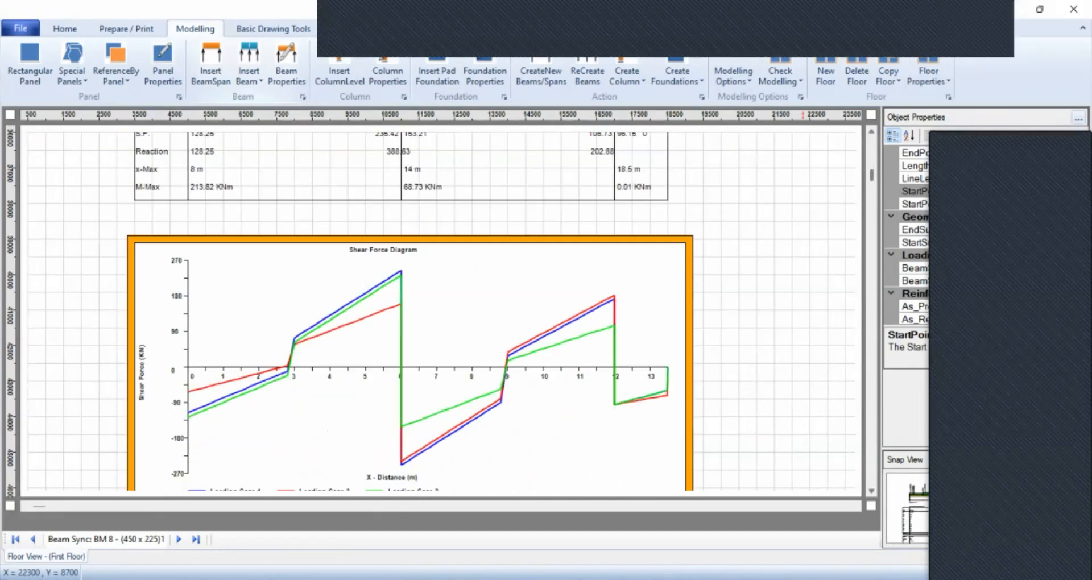
scroll(438, 308, "down", 14)
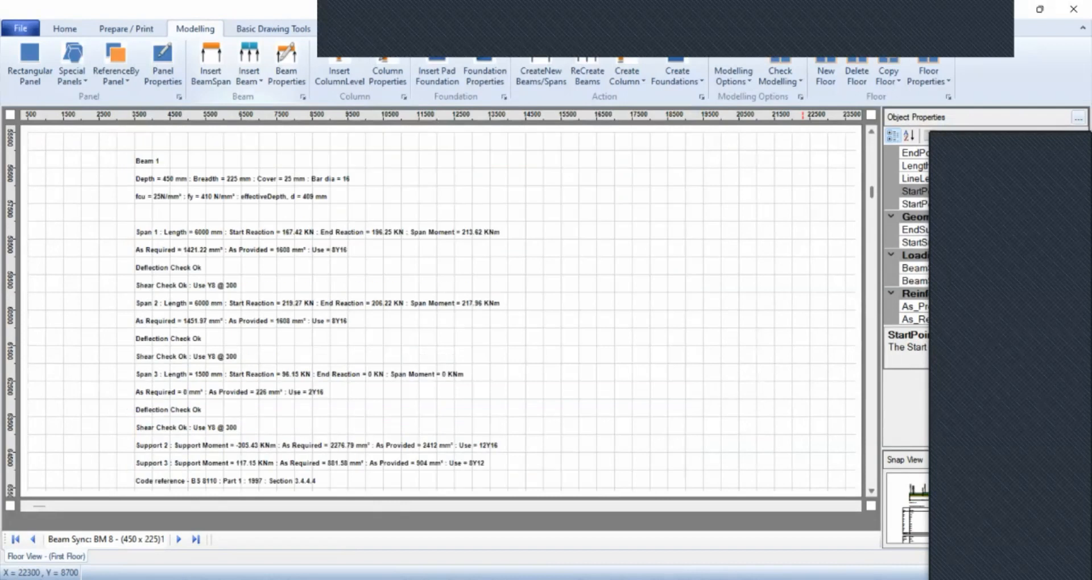
scroll(438, 307, "down", 10)
scroll(439, 307, "up", 20)
scroll(438, 307, "down", 20)
scroll(438, 308, "down", 15)
scroll(438, 307, "up", 18)
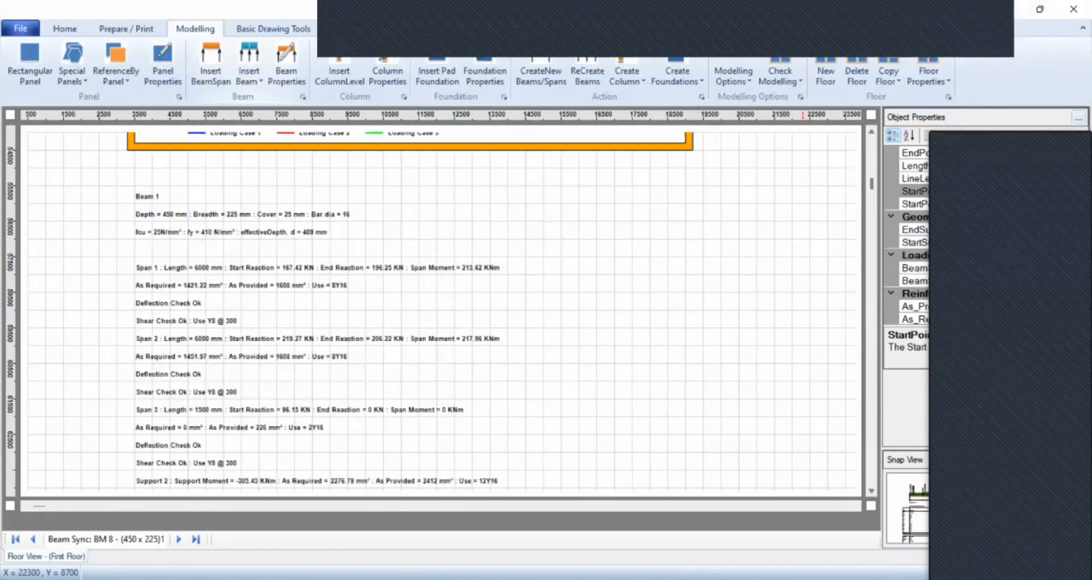
Review the rest of BM 8's span and support reinforcement summary and its loading diagram.
scroll(438, 308, "up", 1)
scroll(438, 307, "down", 5)
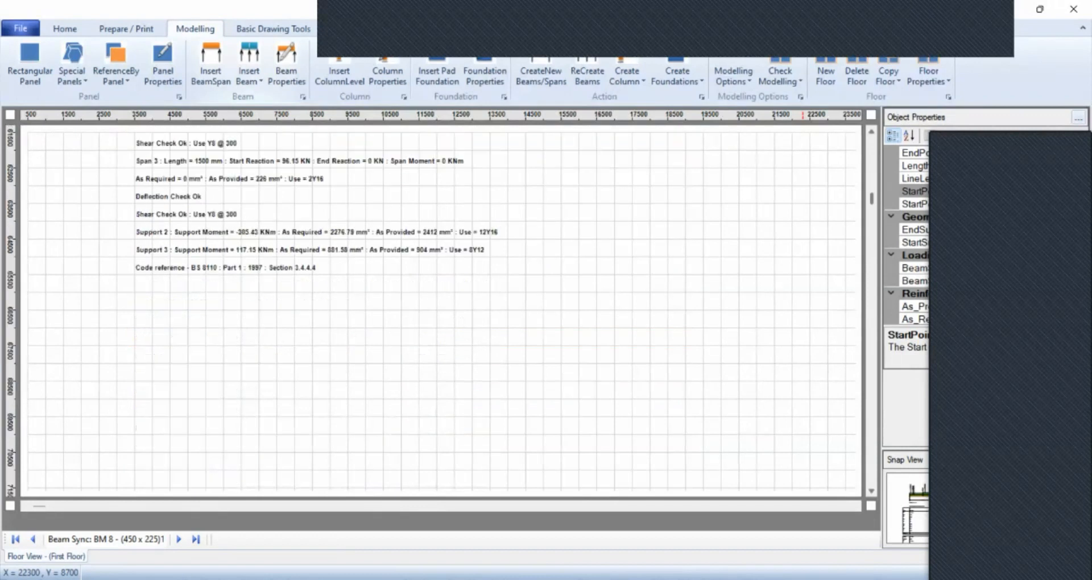
scroll(438, 307, "up", 20)
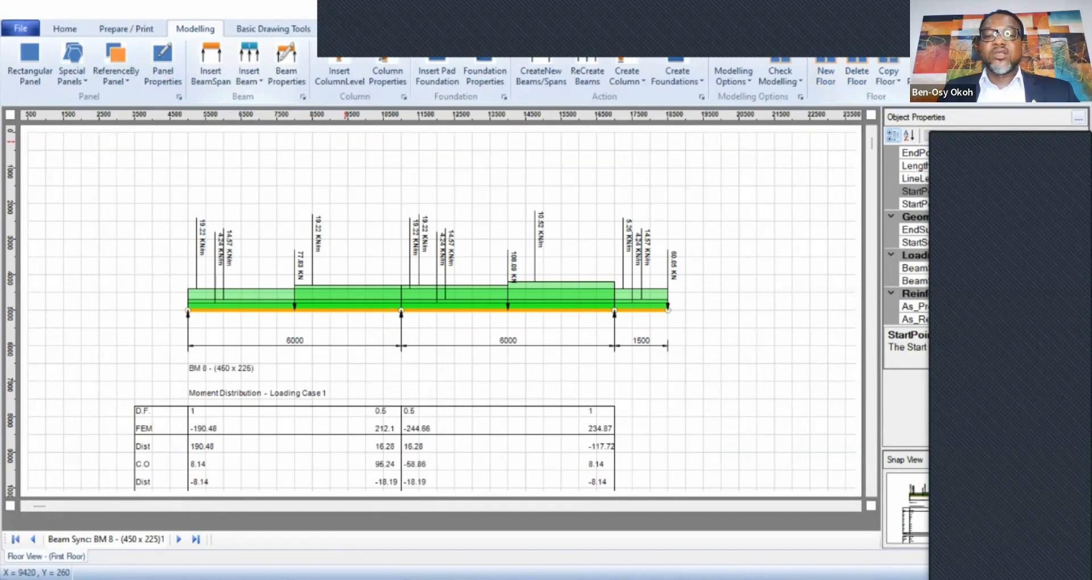
Add a new blank Sketch Pad page for sketching a beam line diagram.
left_click(809, 29)
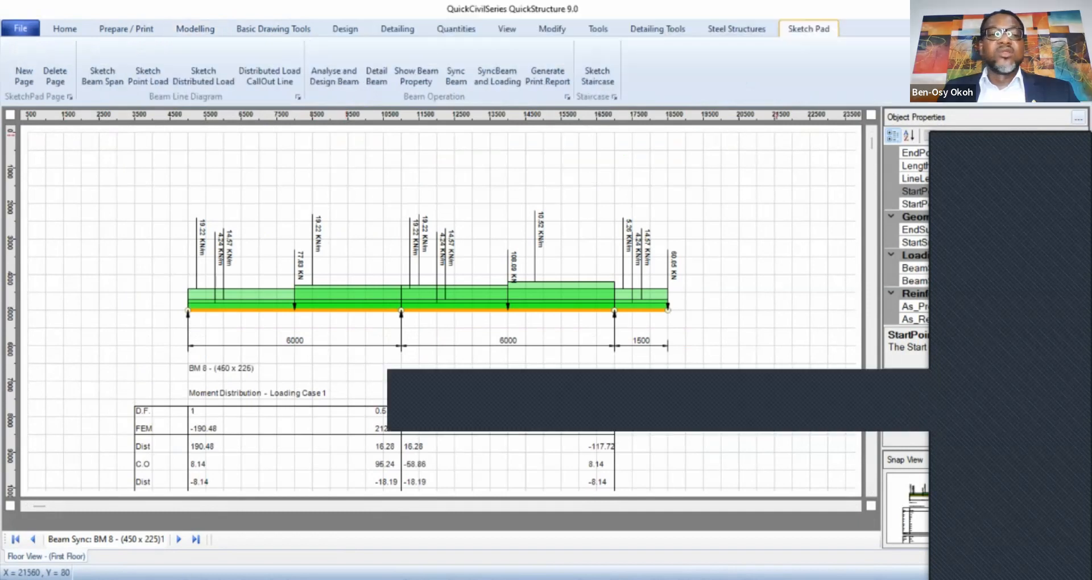
left_click(23, 75)
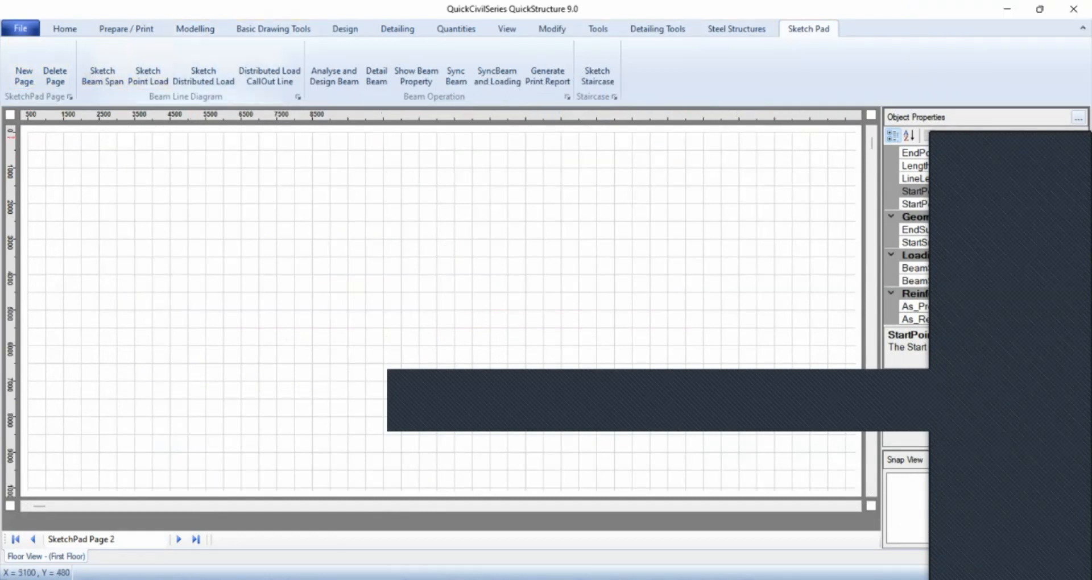
left_click(152, 275)
left_click(348, 275)
key("Delete")
left_click(103, 76)
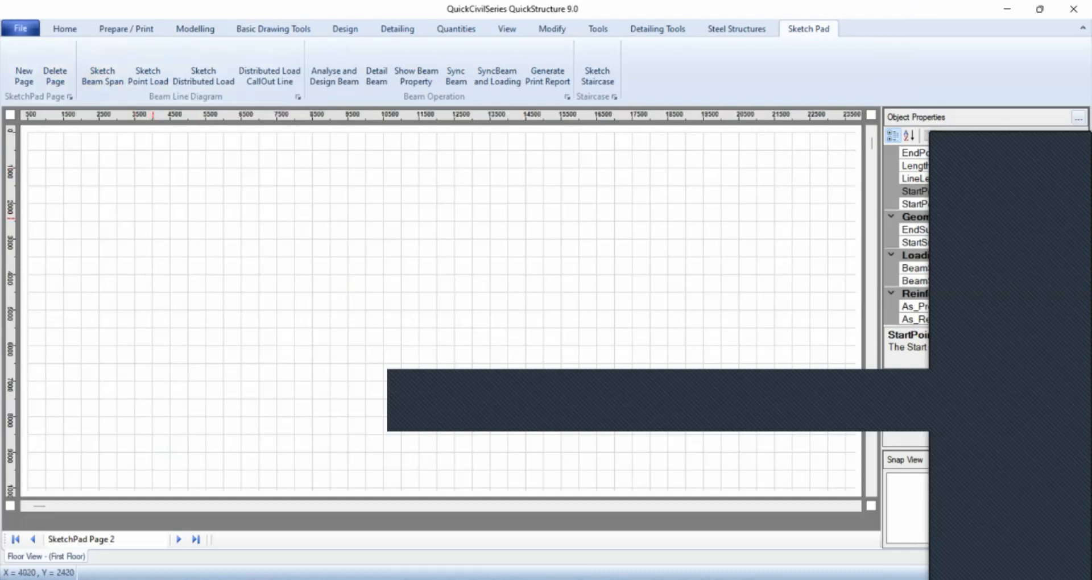
left_click(117, 240)
left_click_drag(118, 247, 349, 268)
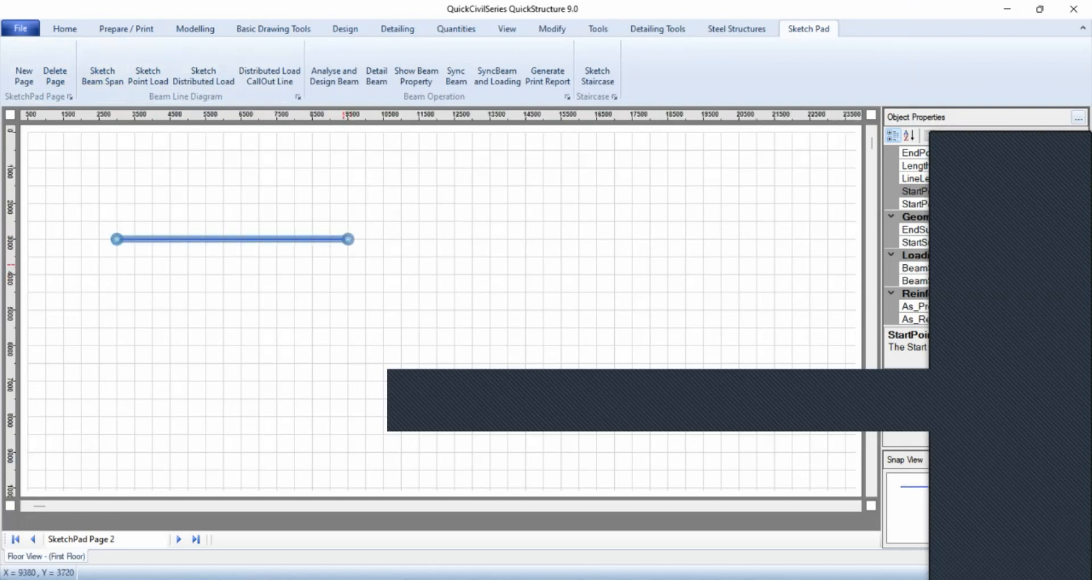
key("Escape")
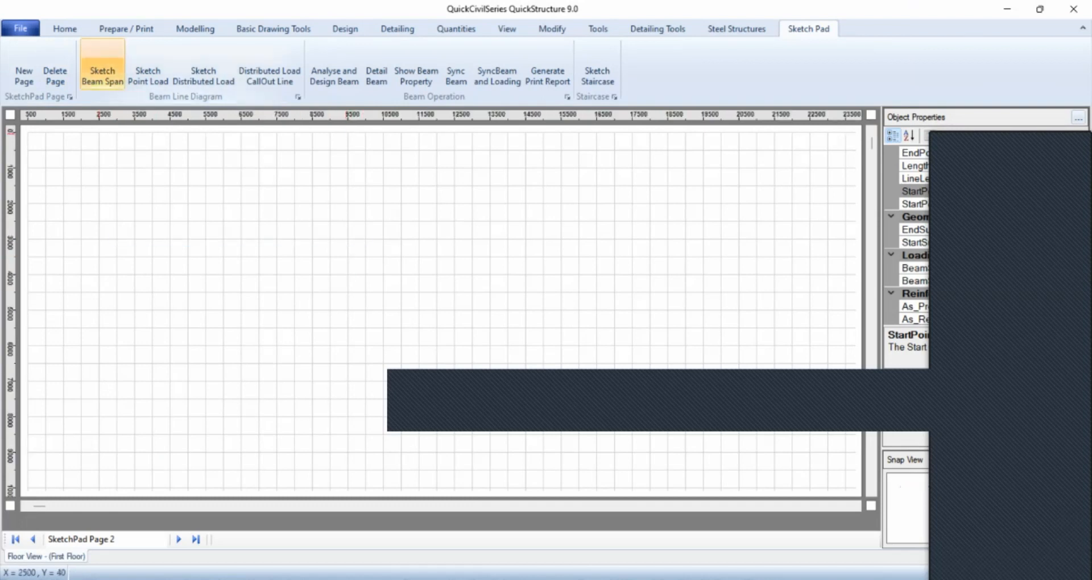
left_click(103, 72)
left_click(117, 221)
key("Escape")
Sketch a continuous beam of three adjoining spans, 5000, 5000 and 2000 mm long, on the blank page.
left_click(102, 71)
left_click(170, 240)
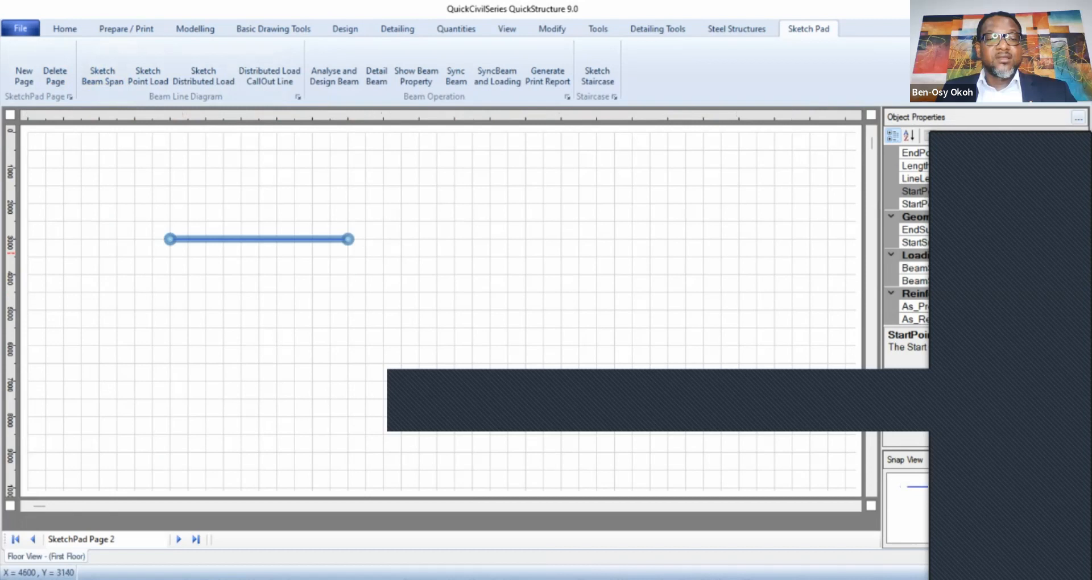
left_click(349, 239)
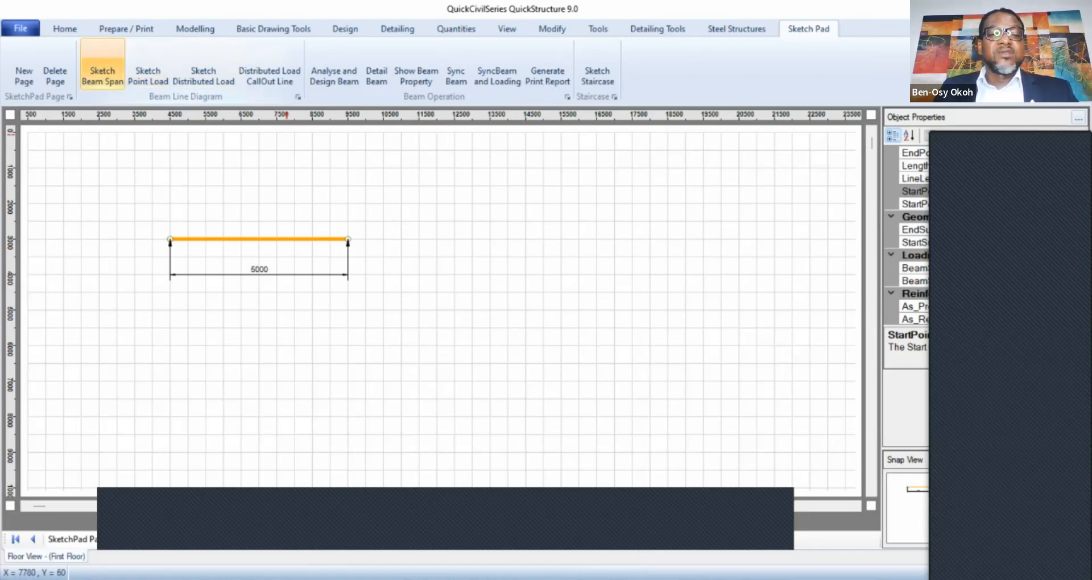
left_click(102, 76)
left_click(348, 239)
left_click(525, 239)
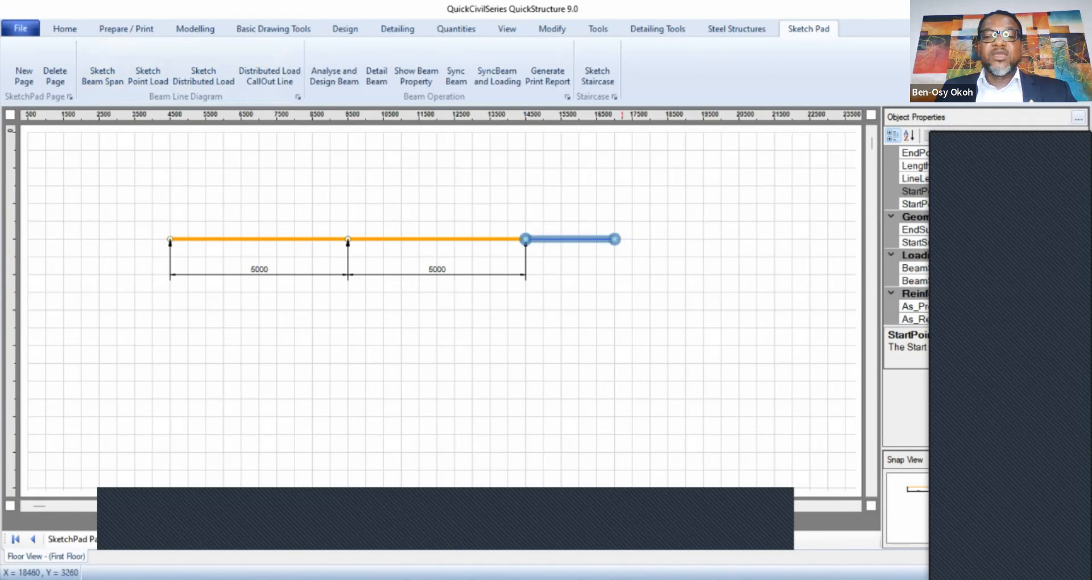
left_click(597, 239)
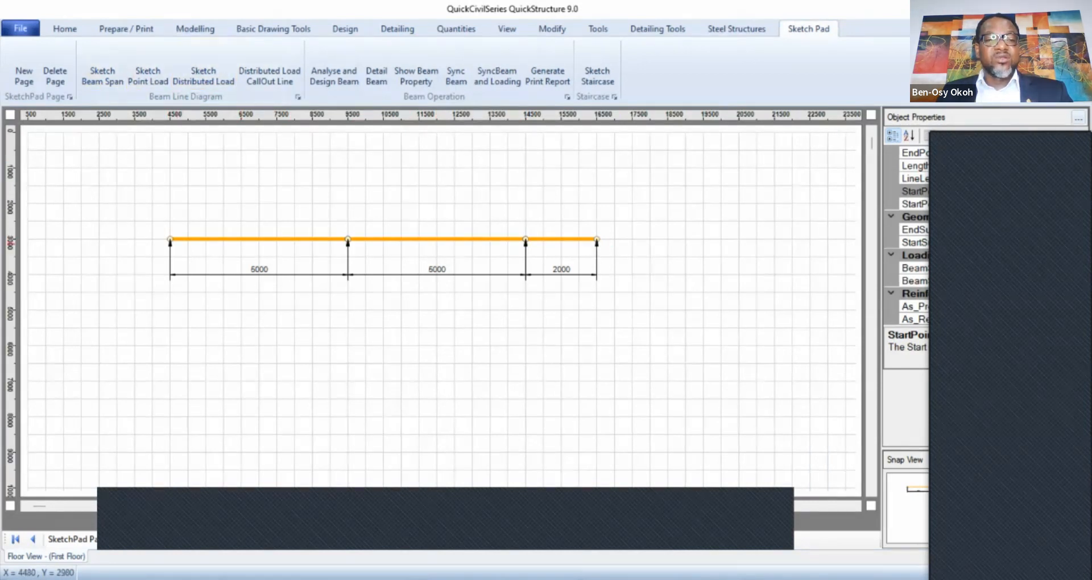
Apply full-length distributed loads of 20, 10 and 20 kN/m to the first, second and third spans respectively.
left_click_drag(170, 239, 348, 208)
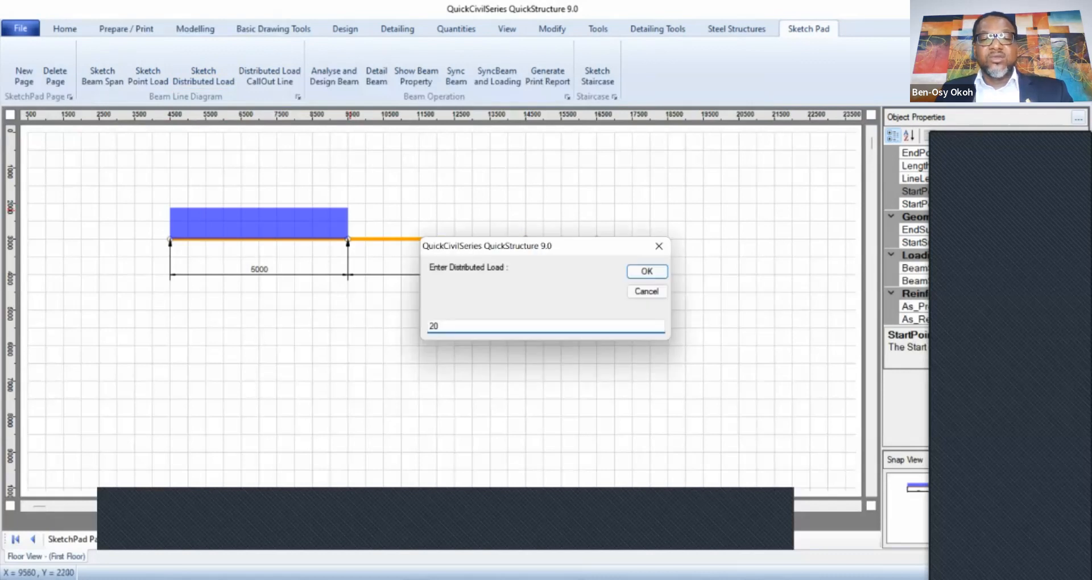
left_click(647, 272)
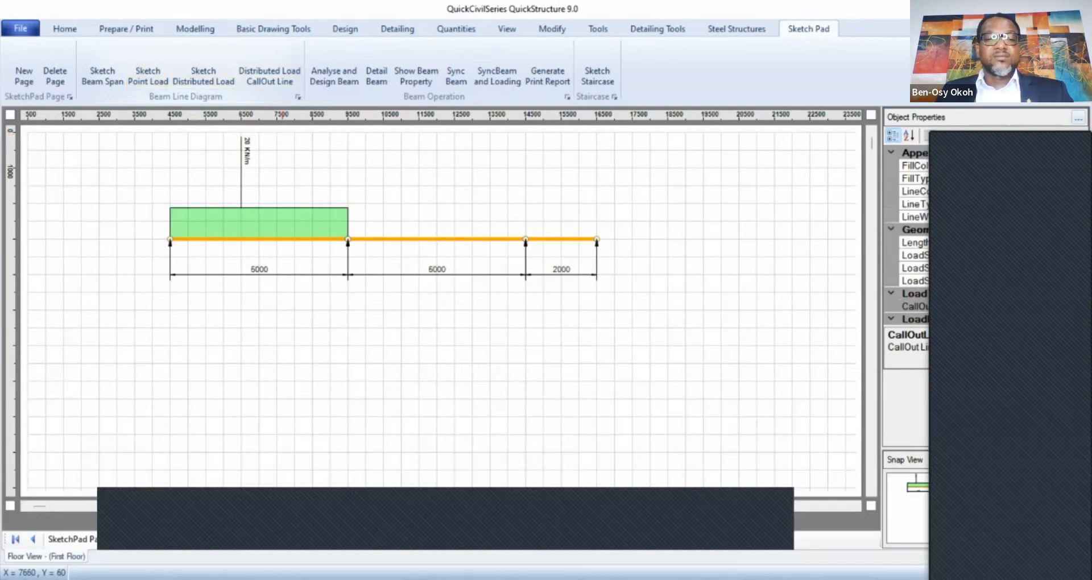
left_click_drag(347, 238, 526, 222)
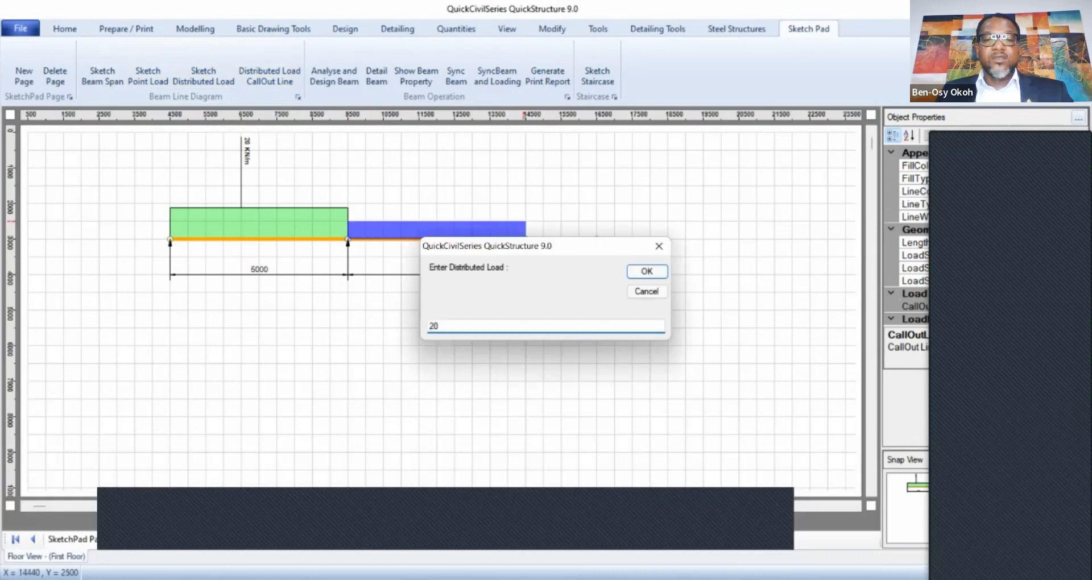
type("10")
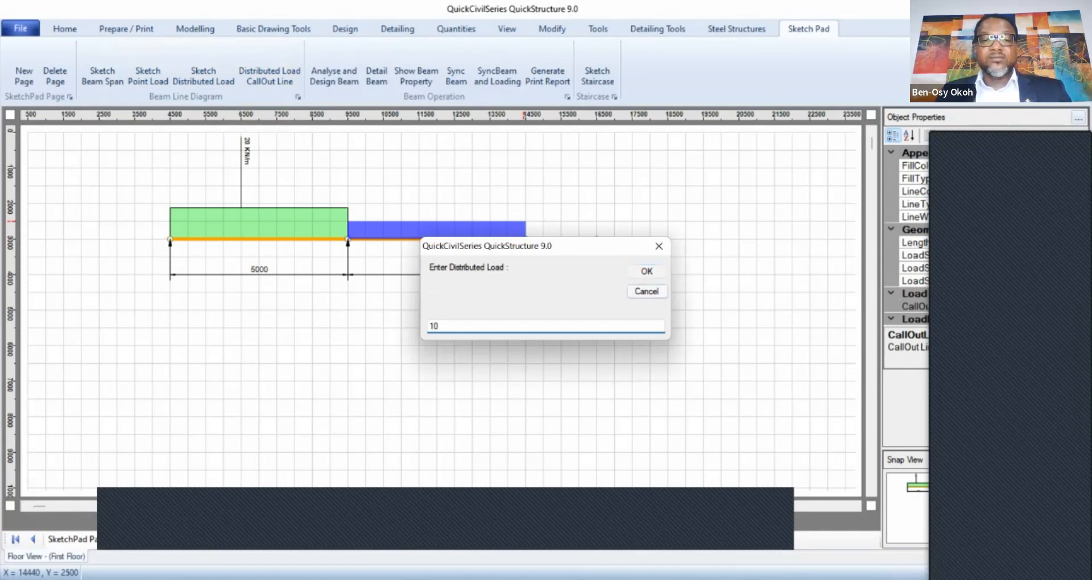
key("Return")
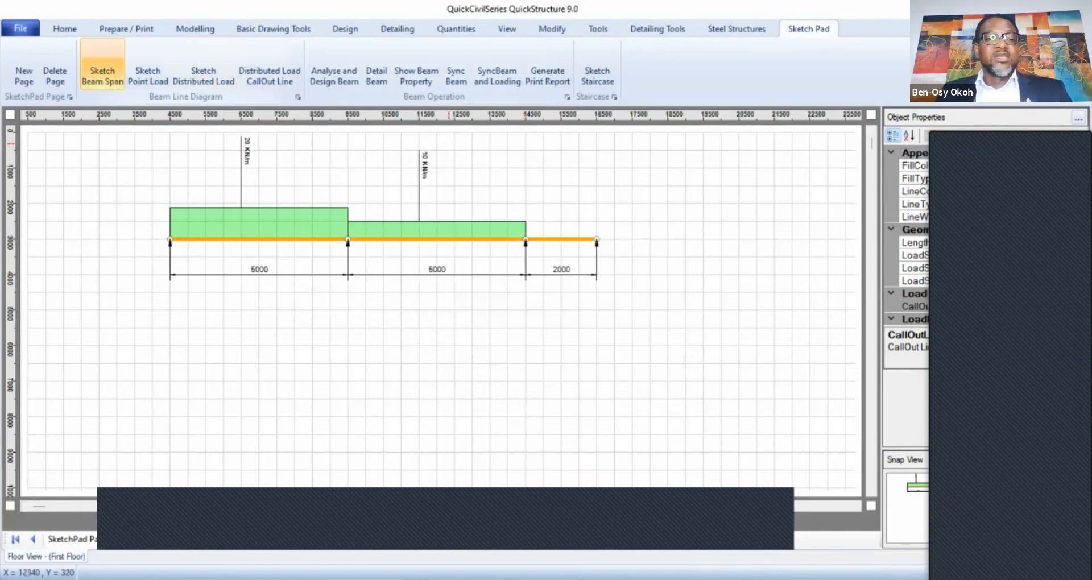
left_click(204, 73)
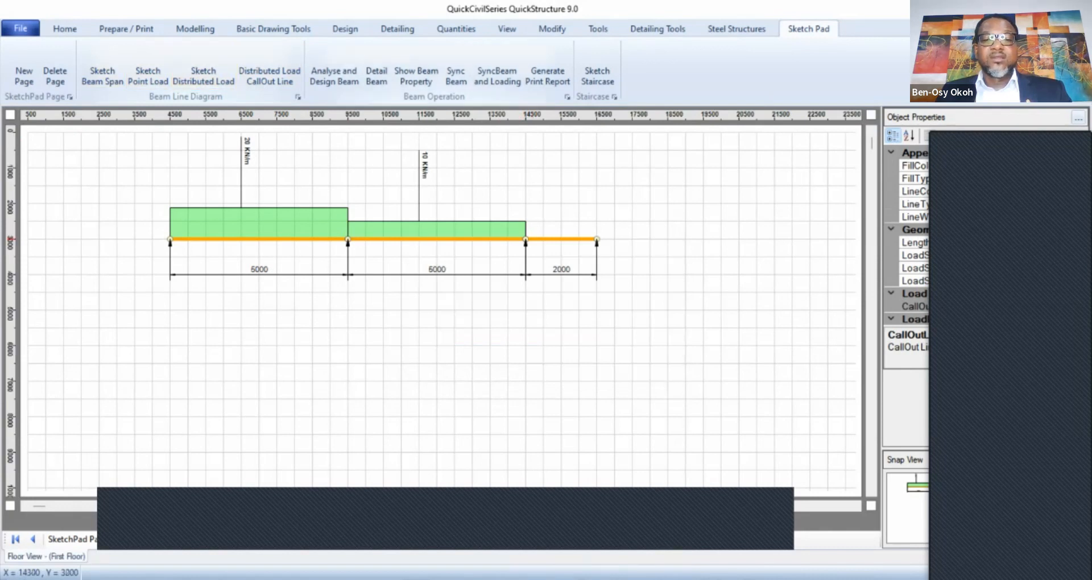
left_click_drag(526, 240, 591, 208)
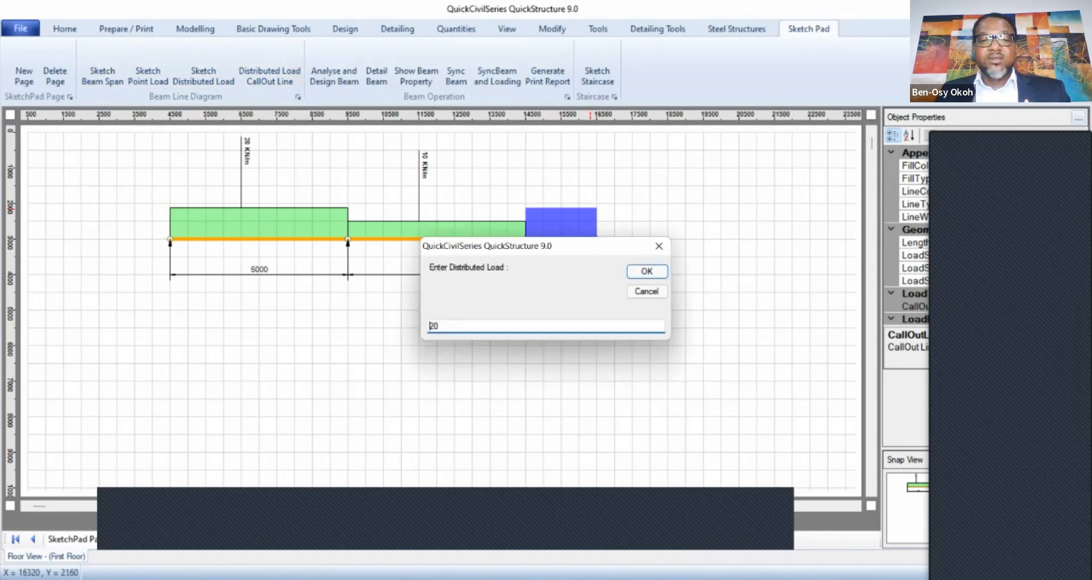
key("Return")
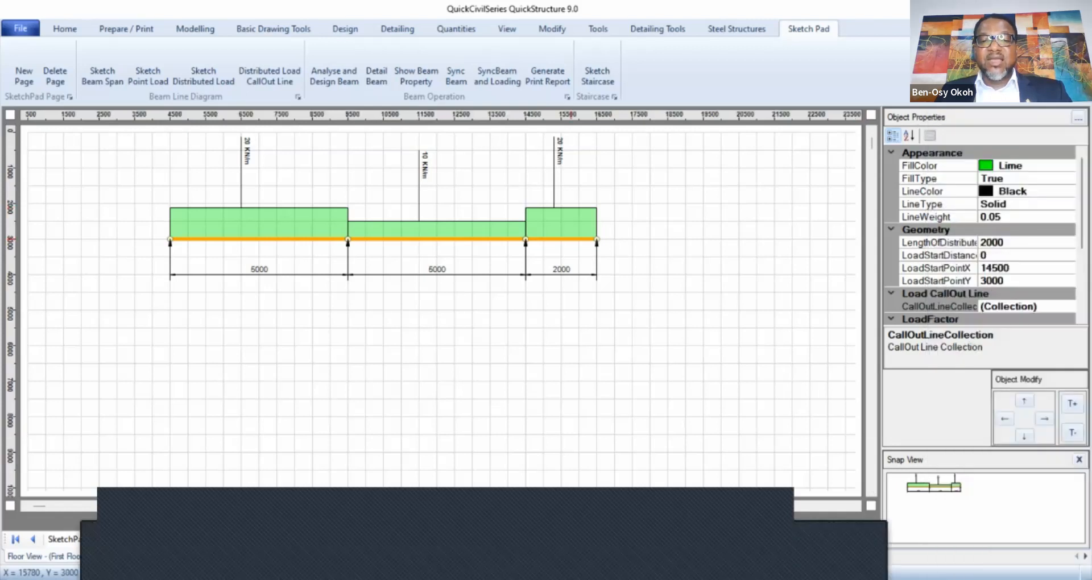
Set the end support type of the 2000 mm span to None, making it a cantilever.
left_click(571, 239)
left_click_drag(1083, 181, 1083, 202)
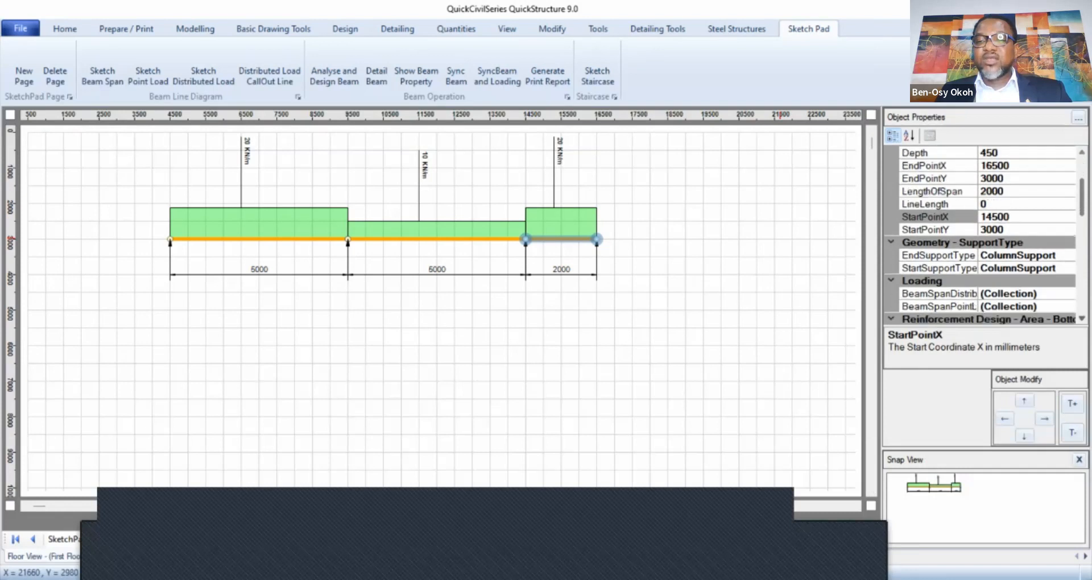
left_click(1036, 255)
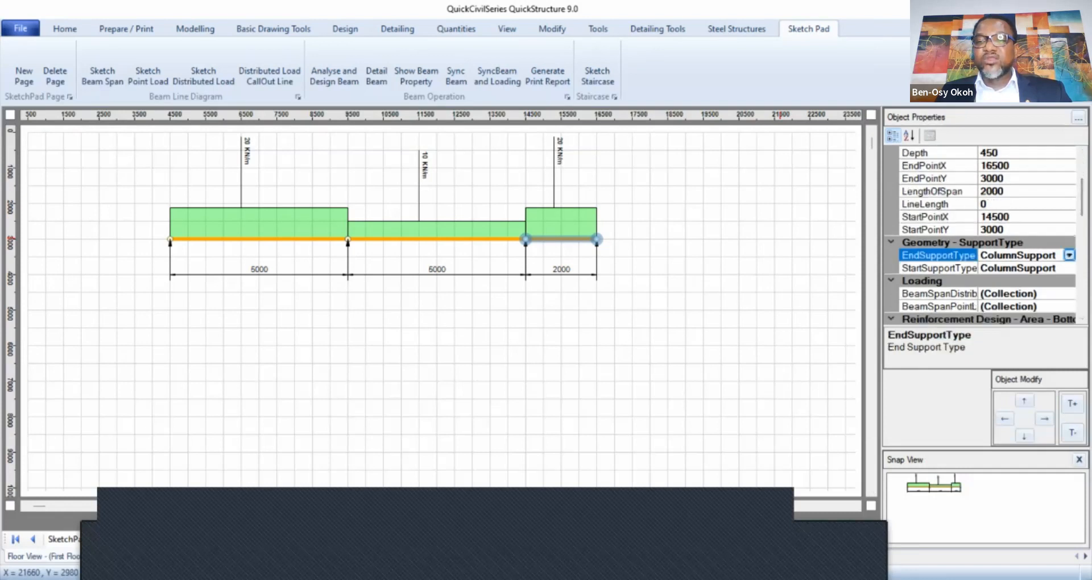
left_click(1070, 255)
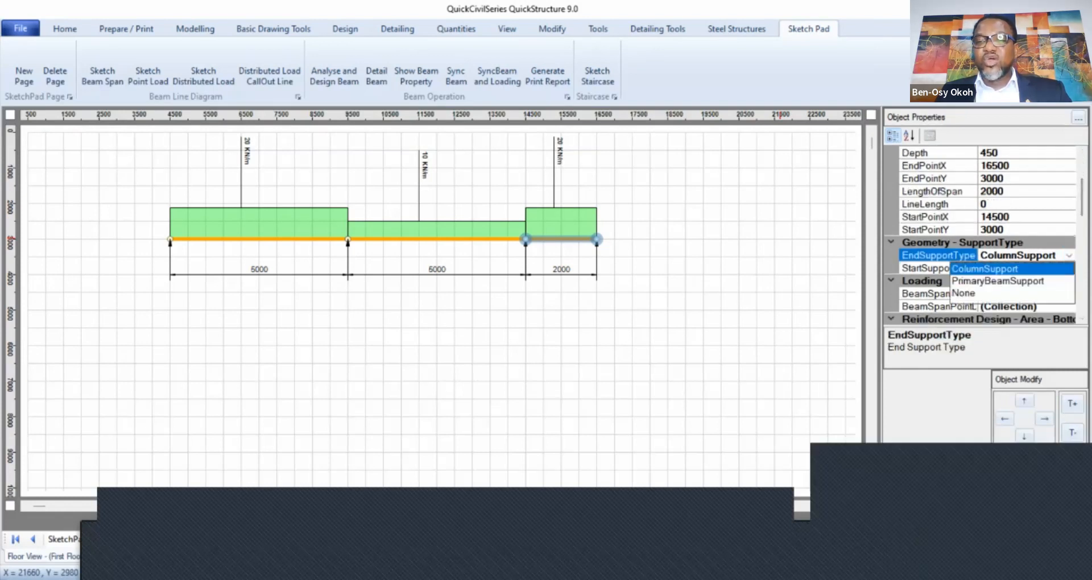
left_click(984, 293)
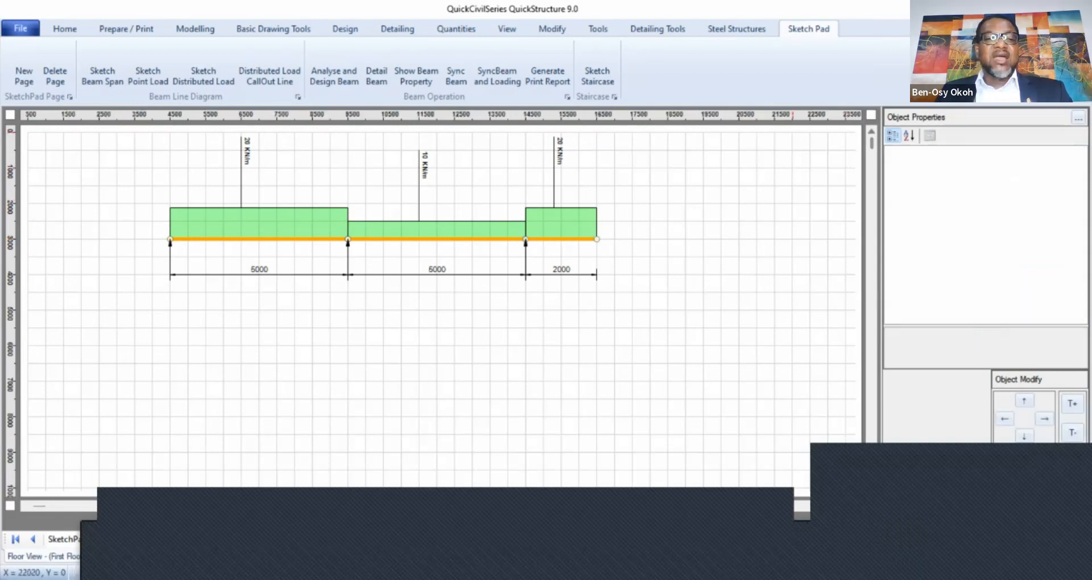
Place a 10 kN point load at the free end of the cantilever span.
left_click(148, 75)
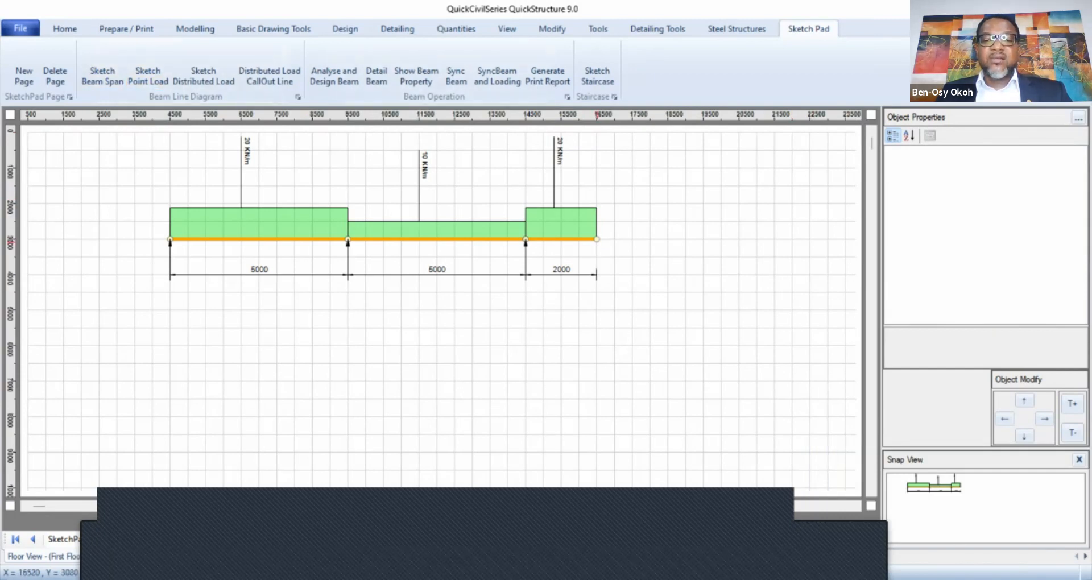
left_click_drag(596, 239, 597, 168)
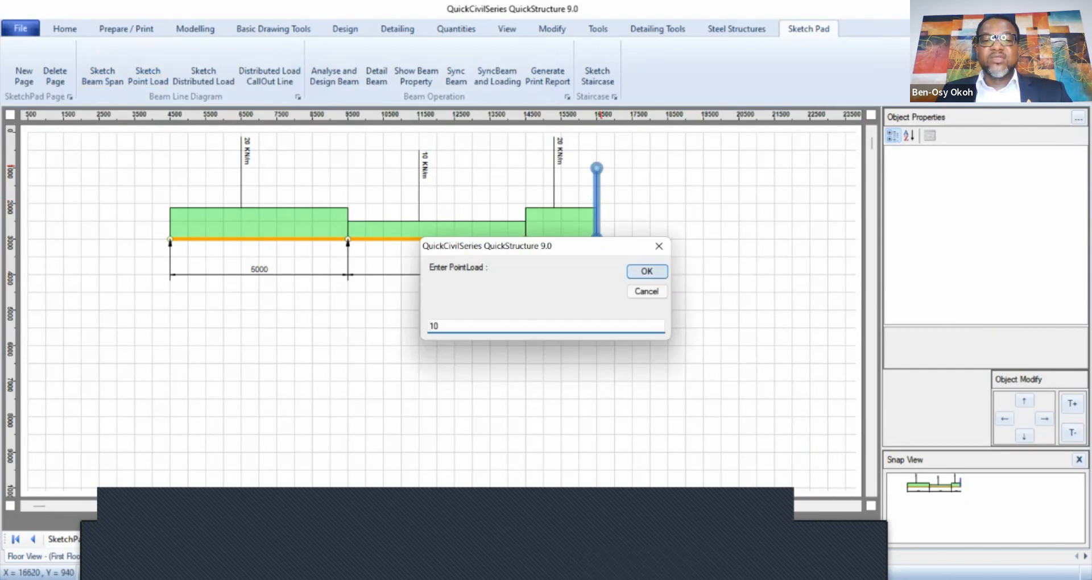
key("Return")
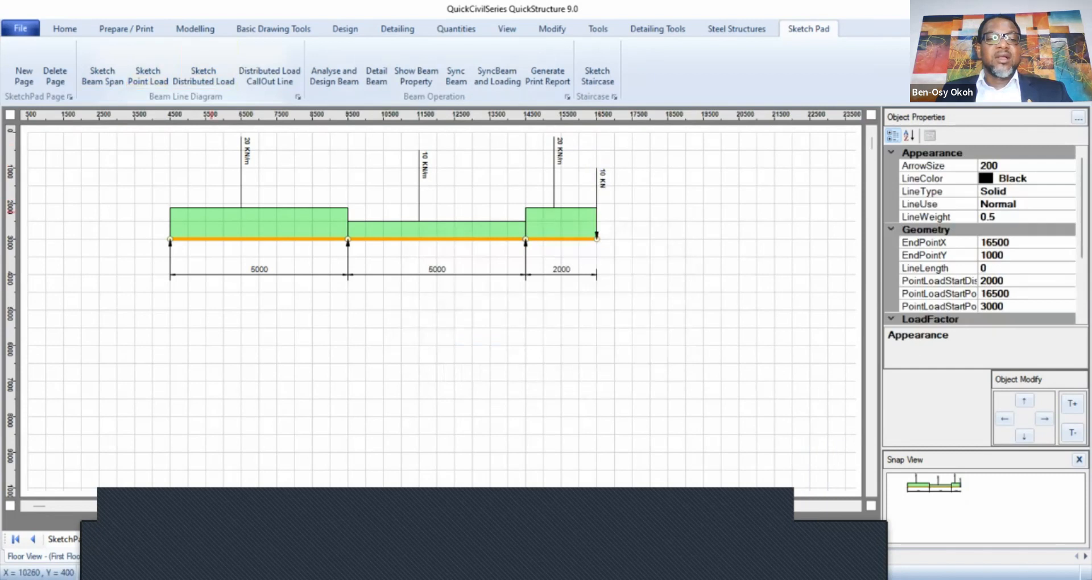
left_click(260, 239)
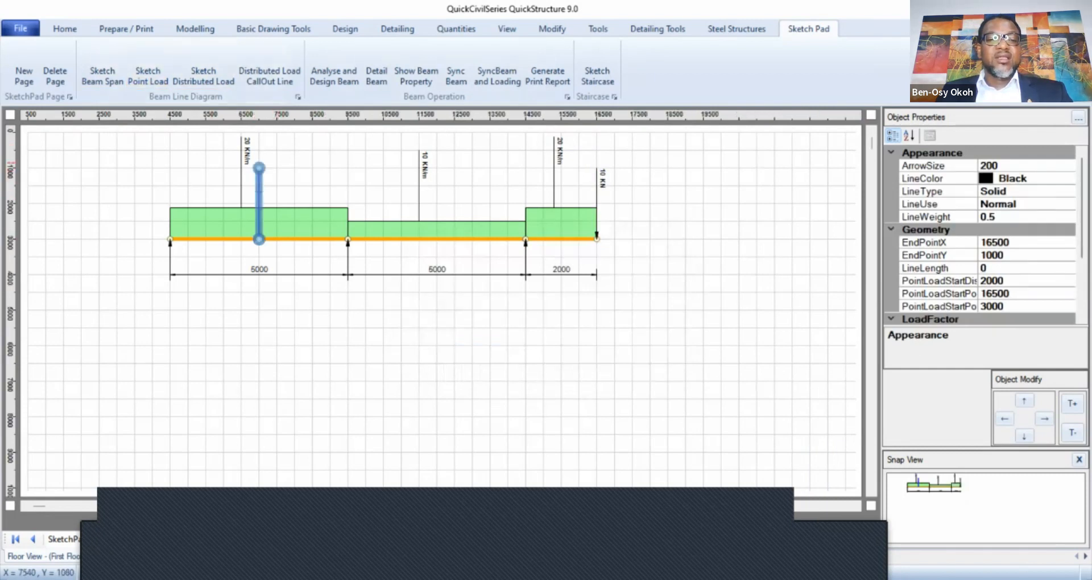
left_click(260, 150)
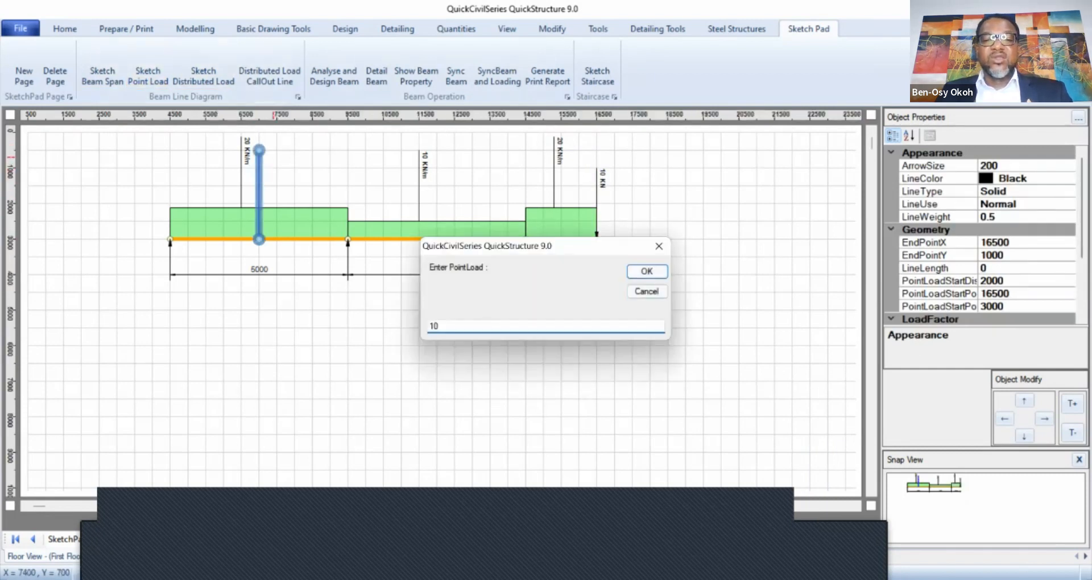
key("Return")
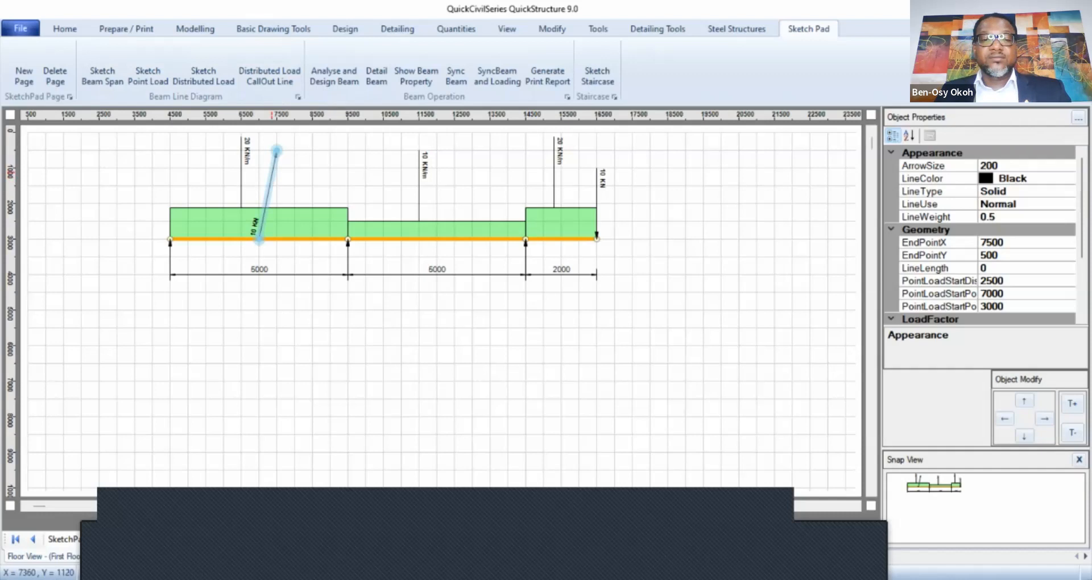
key("Delete")
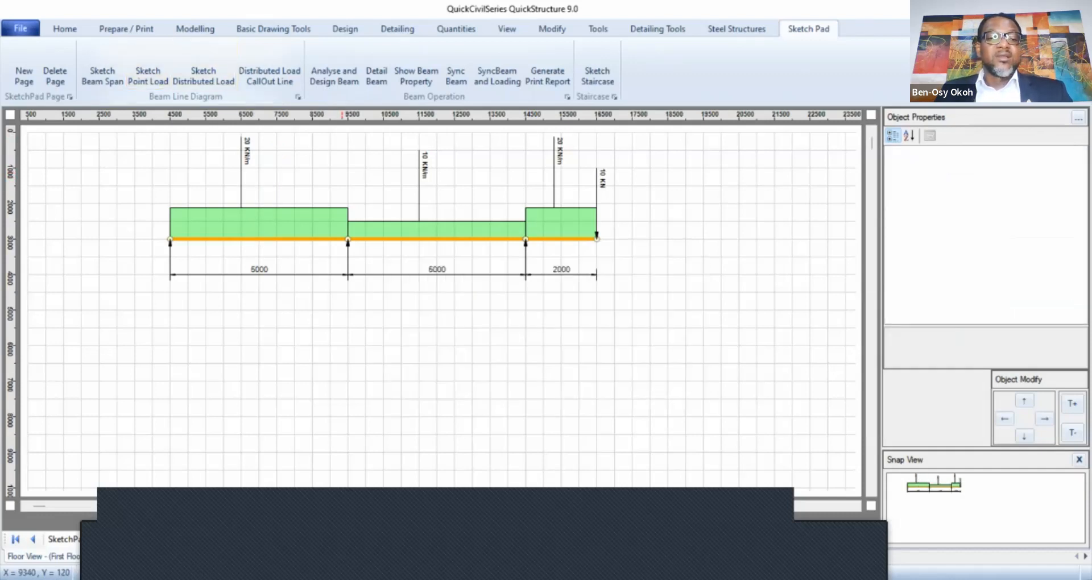
Place a 10 kN point load on the first 5000 mm span, 2500 mm from its start.
left_click(259, 239)
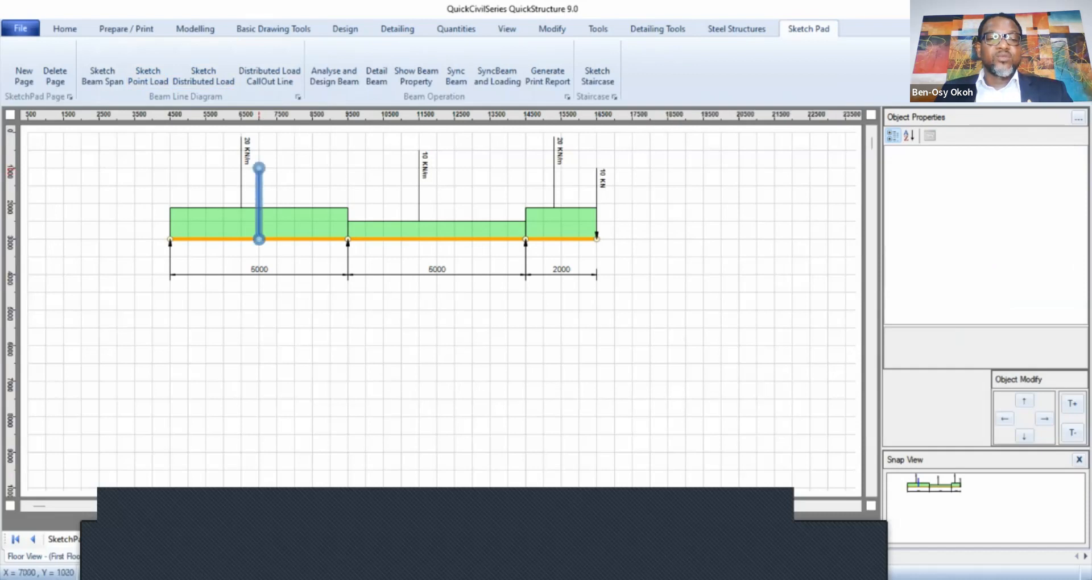
left_click(259, 168)
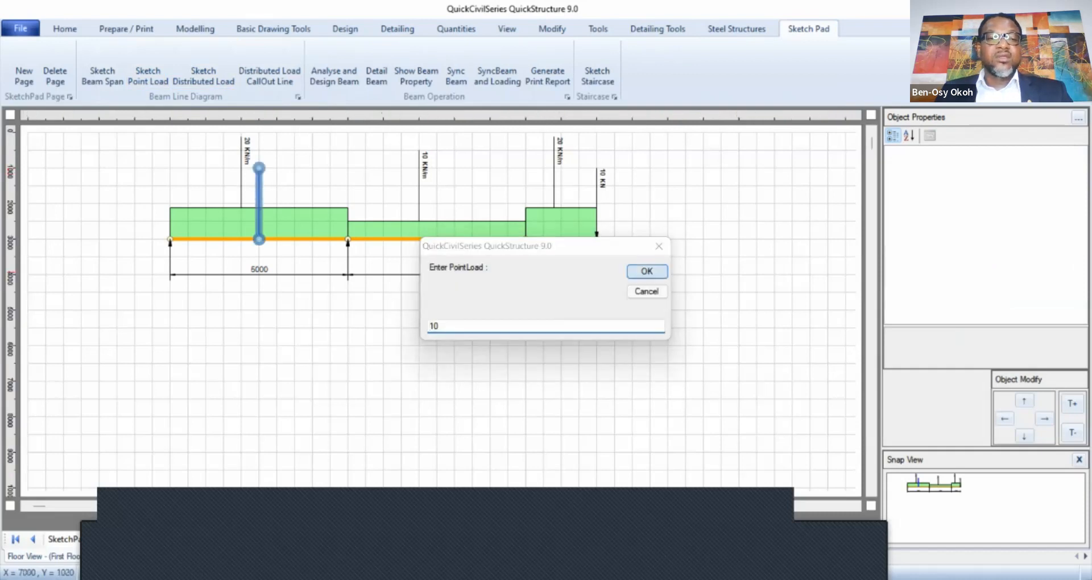
left_click(647, 271)
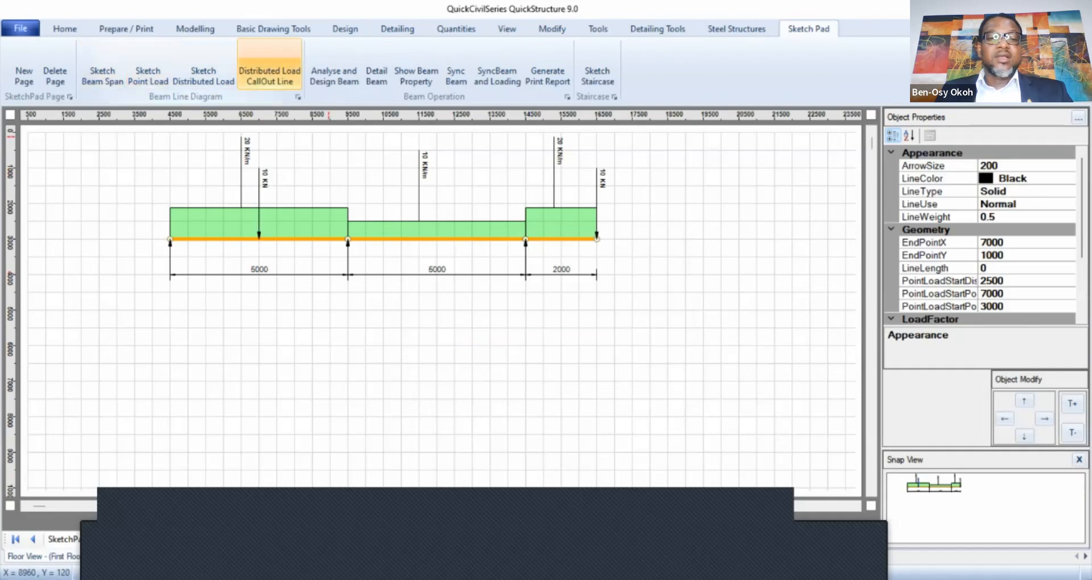
left_click(441, 238)
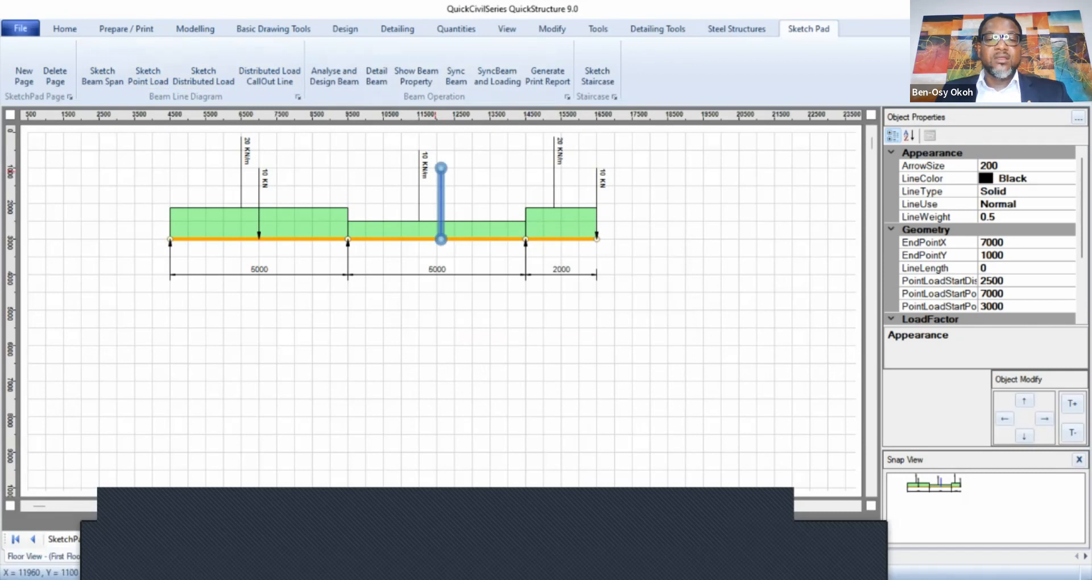
left_click(441, 168)
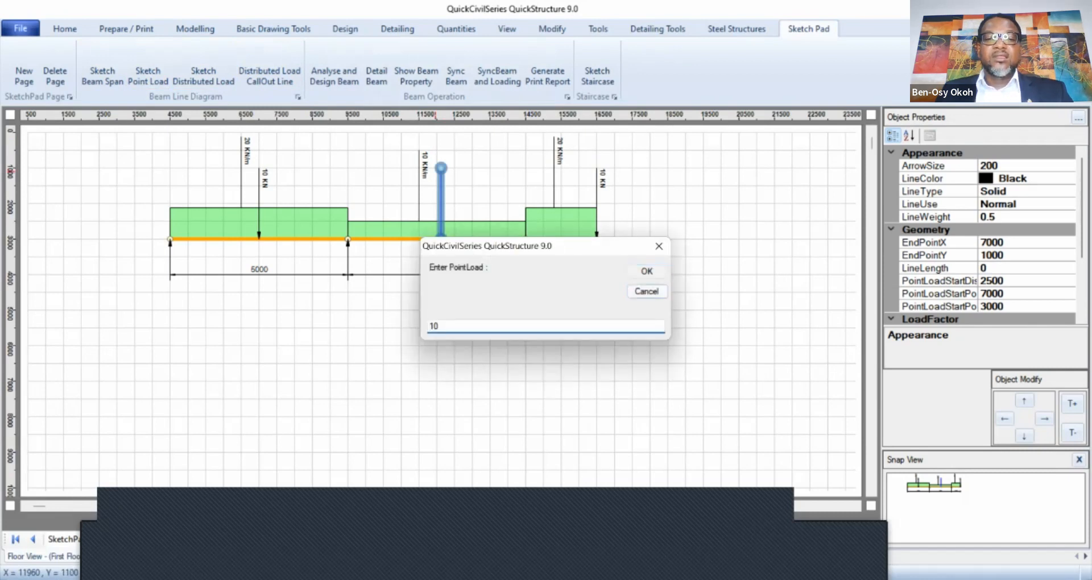
left_click(647, 271)
left_click(447, 179)
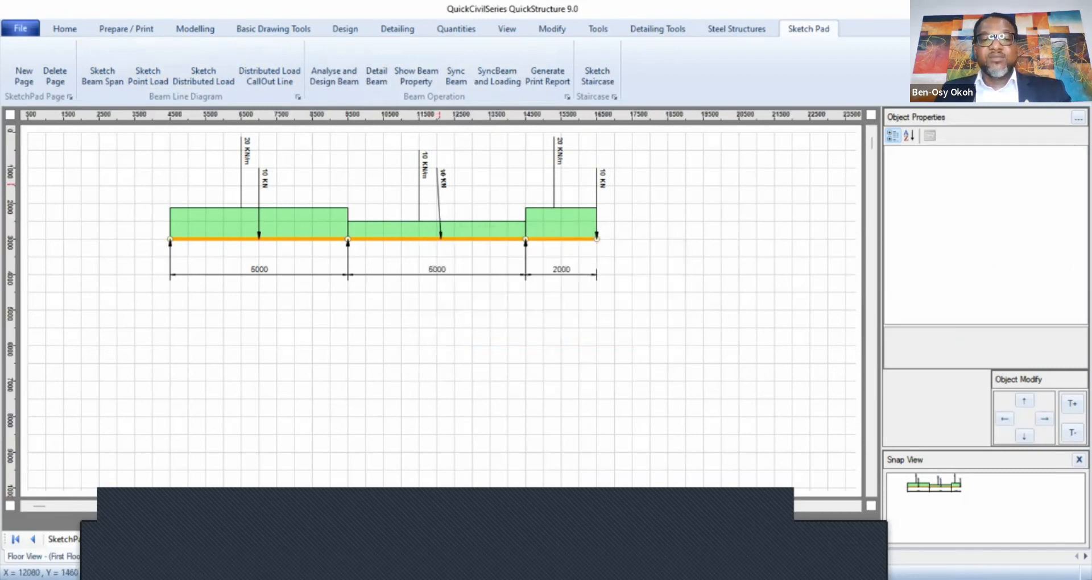
left_click(439, 183)
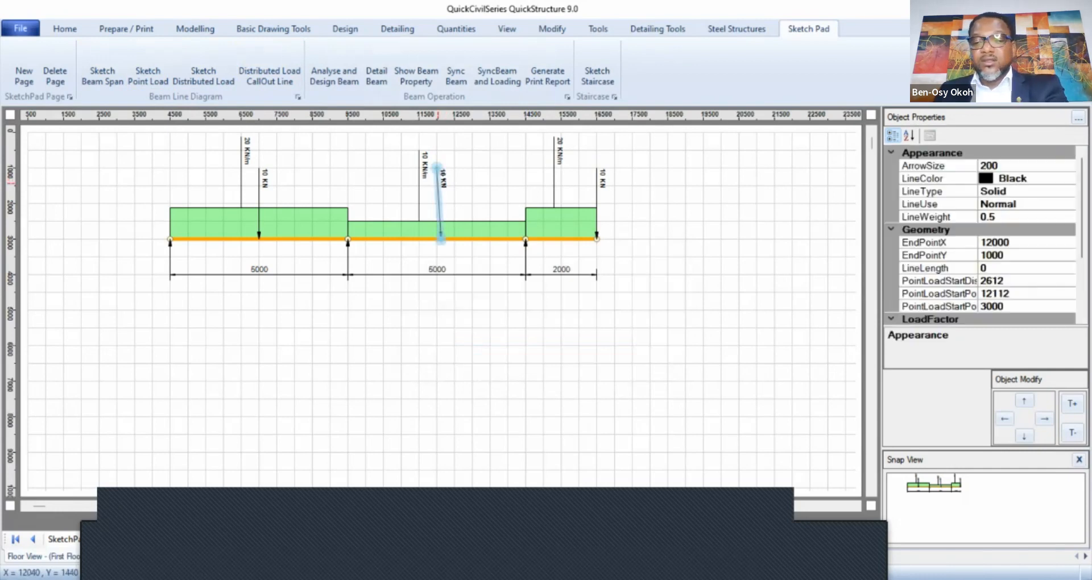
key("Delete")
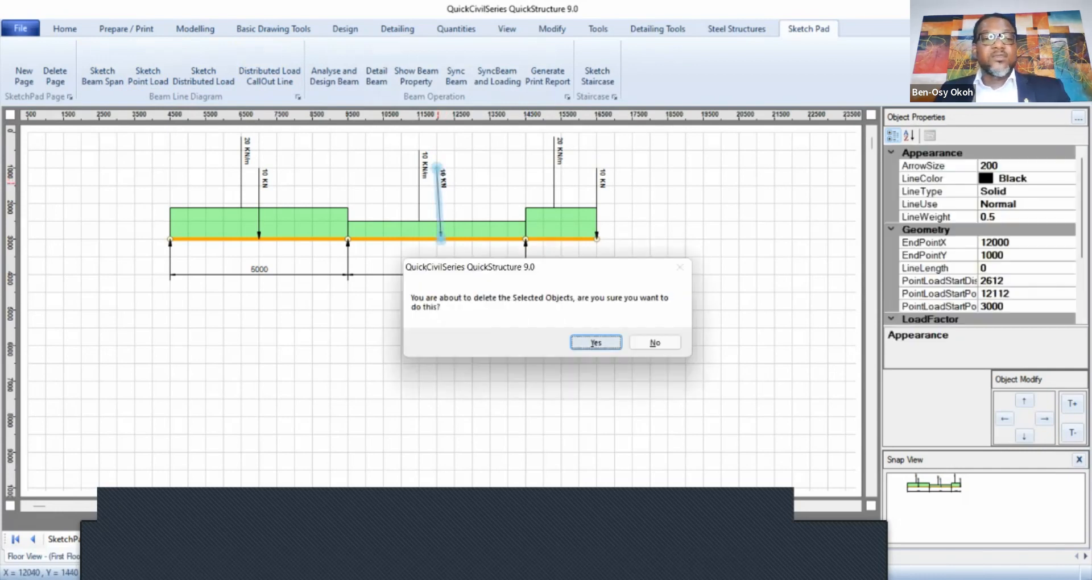
key("Return")
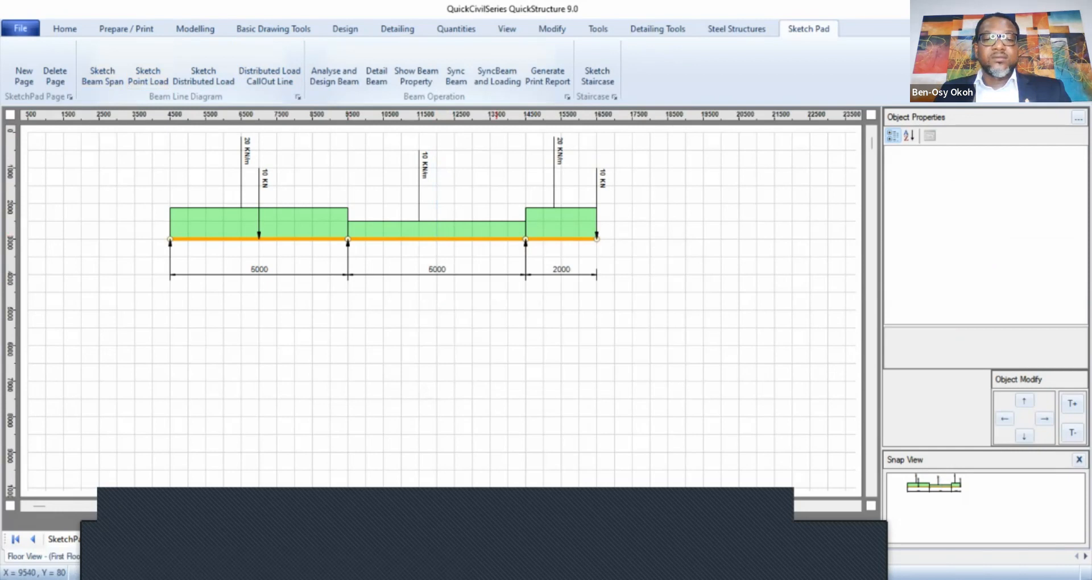
Place a vertical 10 kN point load on the second span, 3000 mm from its start.
left_click_drag(455, 239, 455, 170)
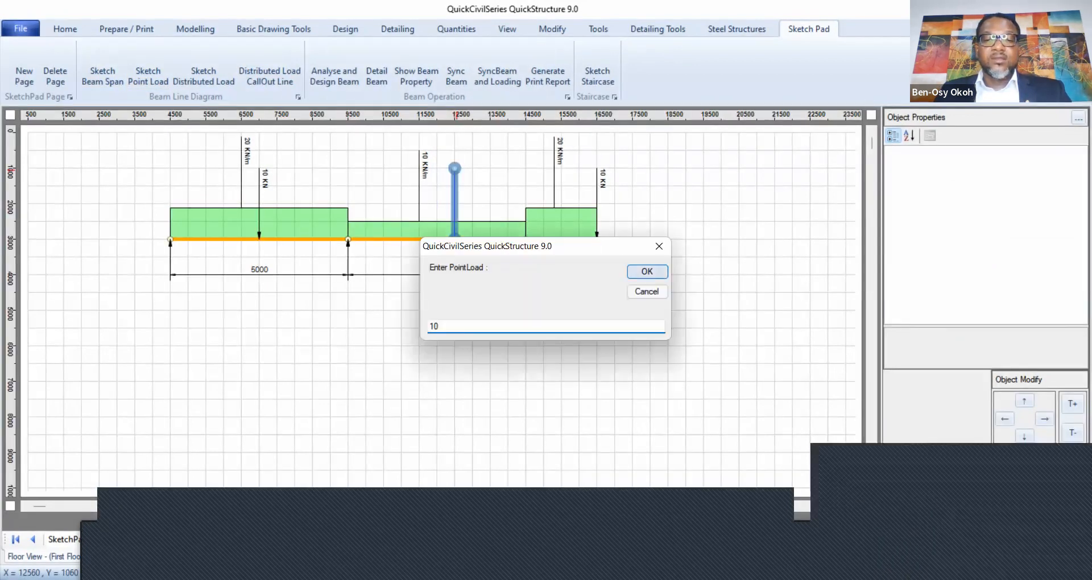
type("10")
left_click(644, 271)
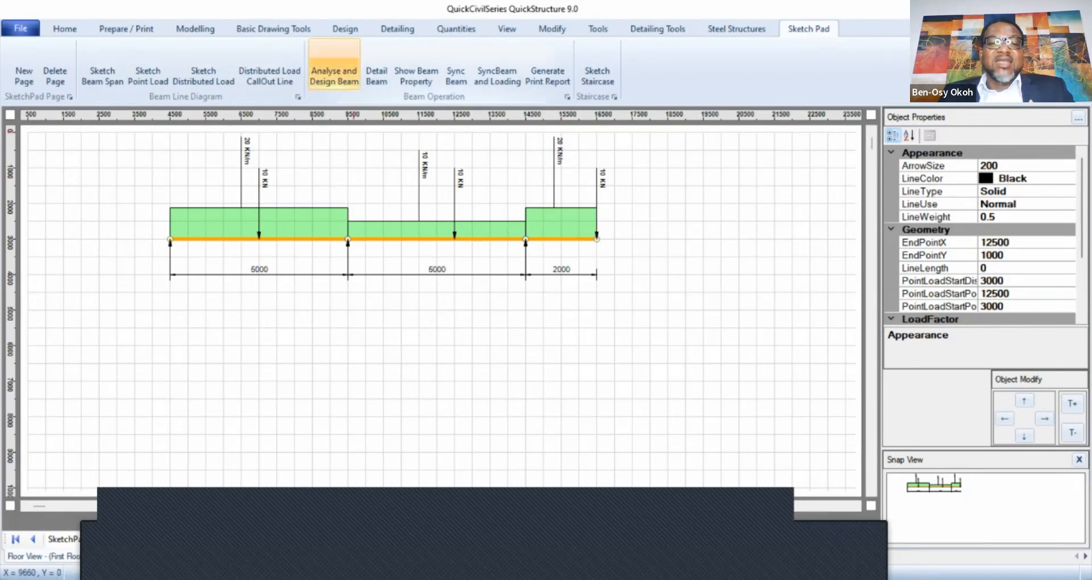
Analyse and design the sketched beam, and review the moment distribution tables for loading cases 1 to 3.
left_click(337, 67)
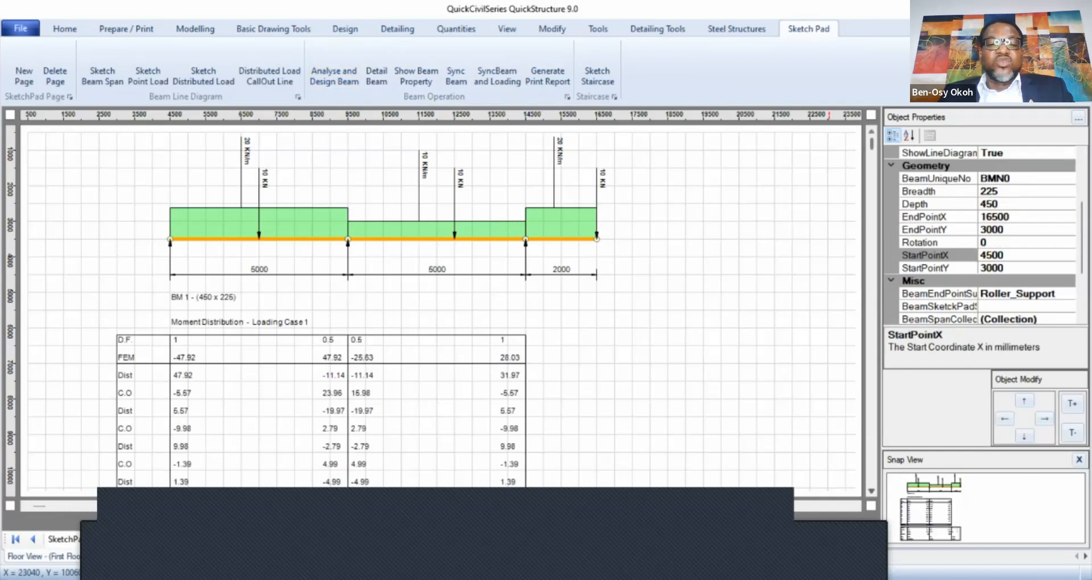
scroll(441, 313, "down", 3)
scroll(441, 313, "down", 6)
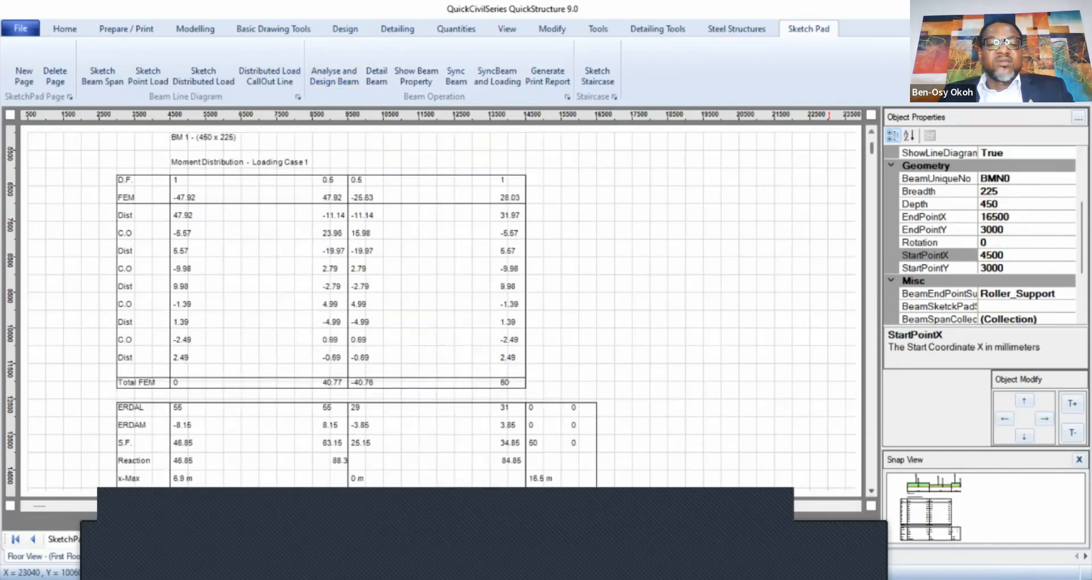
scroll(441, 313, "down", 6)
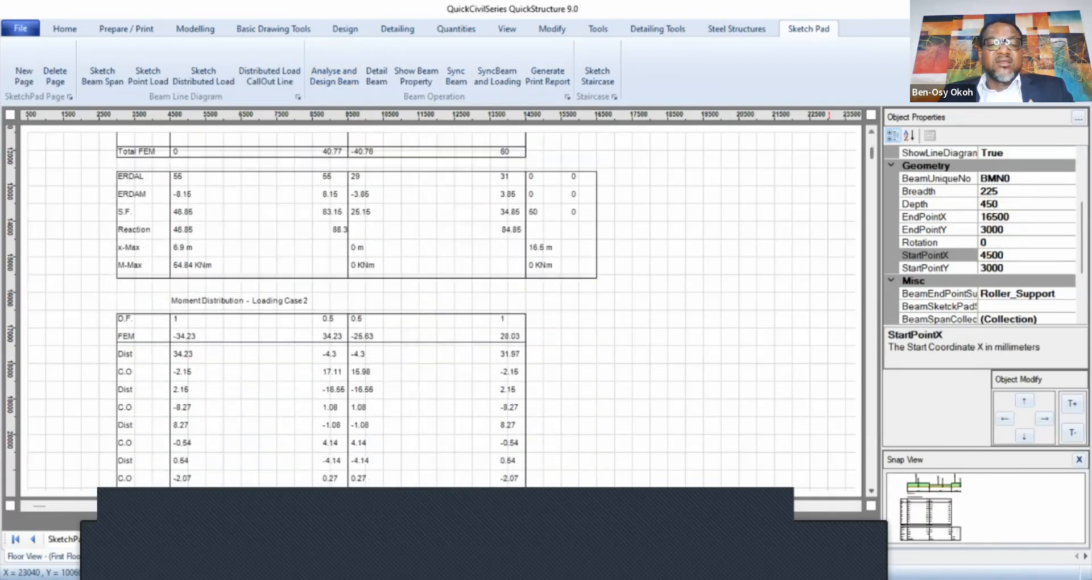
scroll(357, 311, "down", 6)
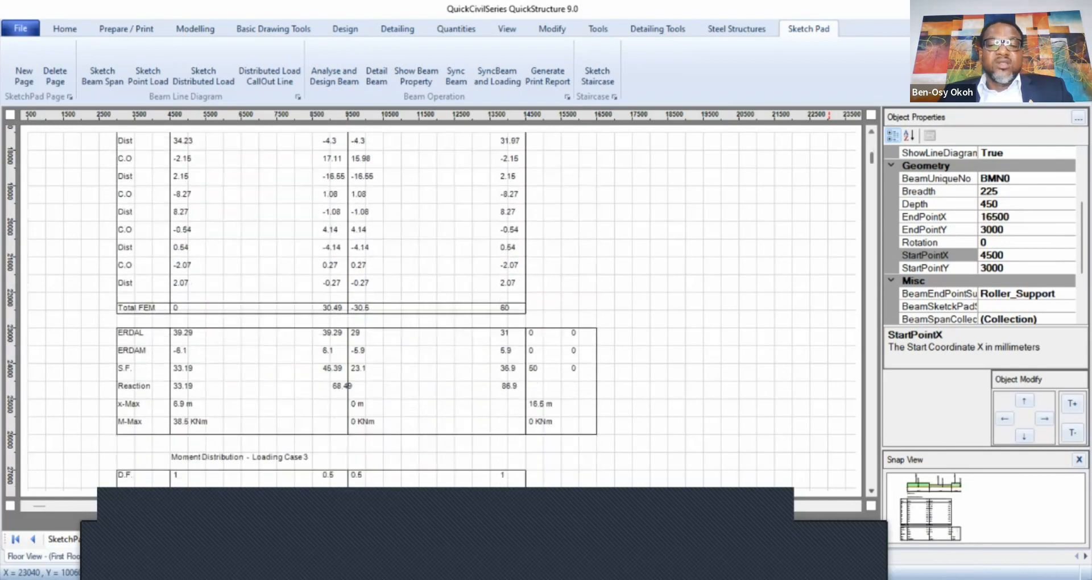
scroll(441, 313, "down", 6)
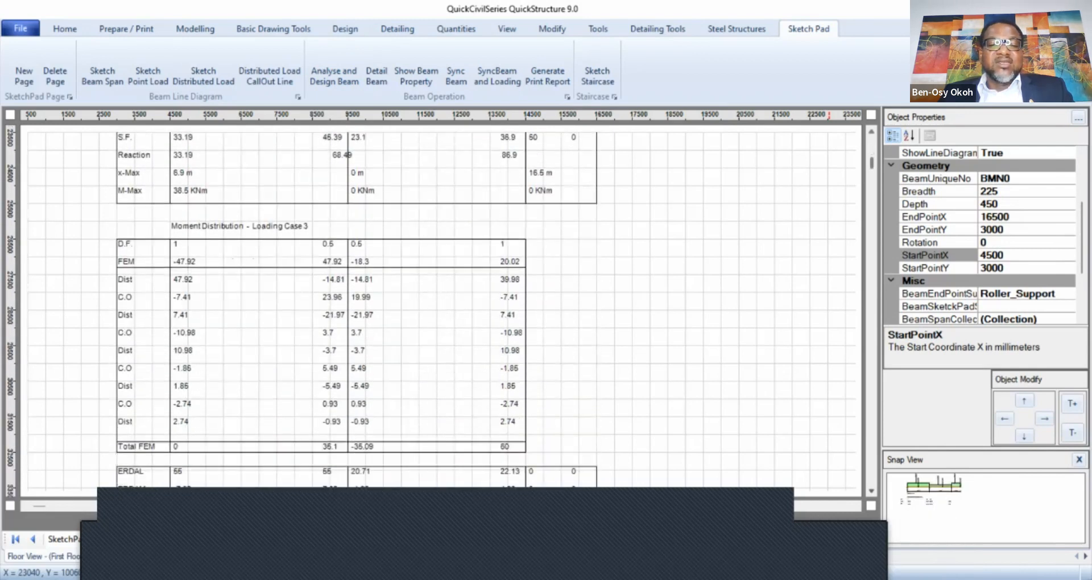
scroll(441, 313, "down", 6)
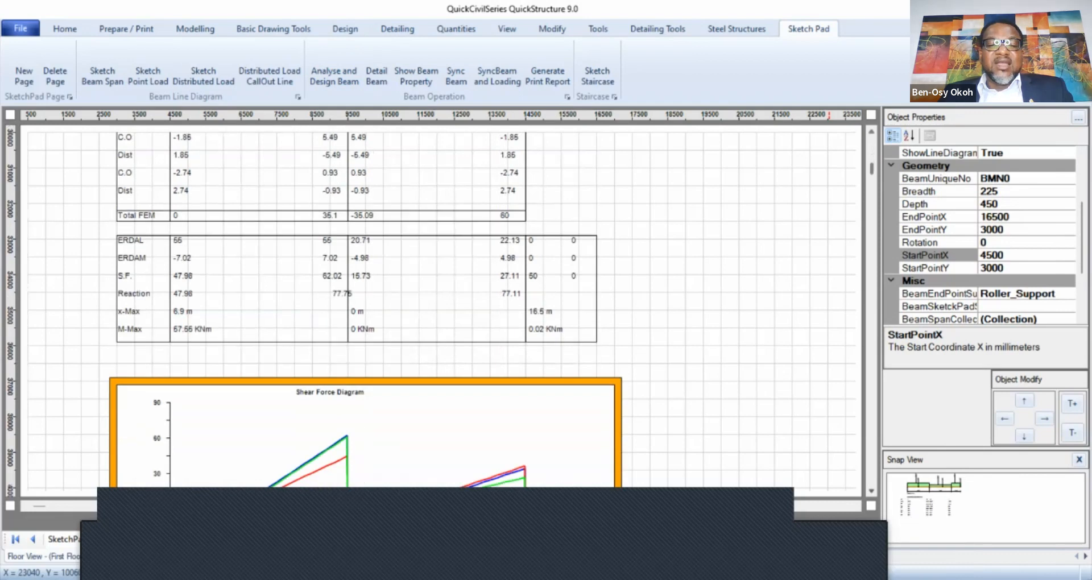
Examine the beam's shear force and bending moment diagrams and the reinforcement design of its spans and supports.
scroll(364, 310, "down", 6)
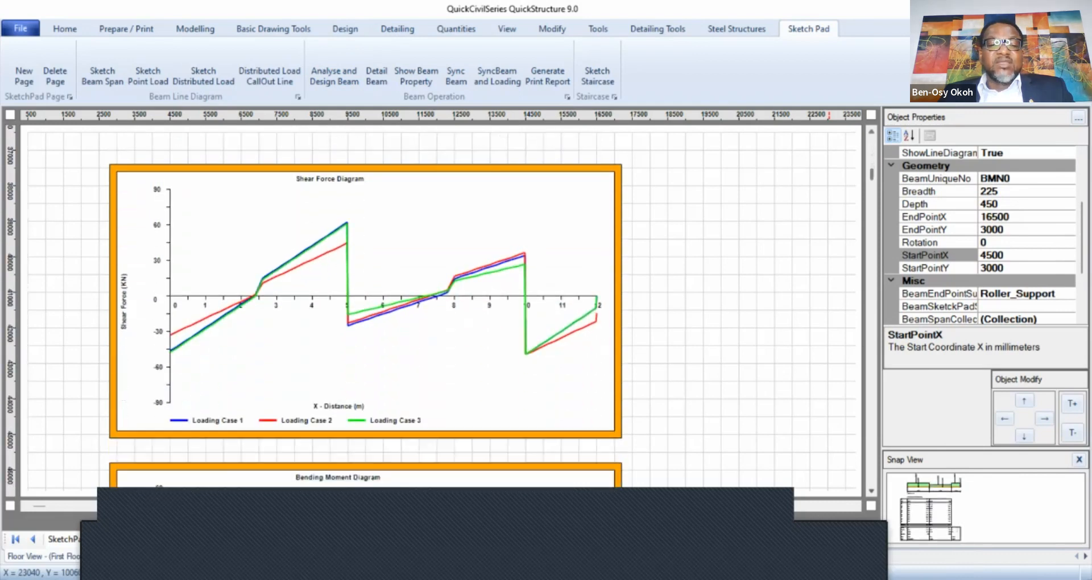
scroll(364, 310, "down", 6)
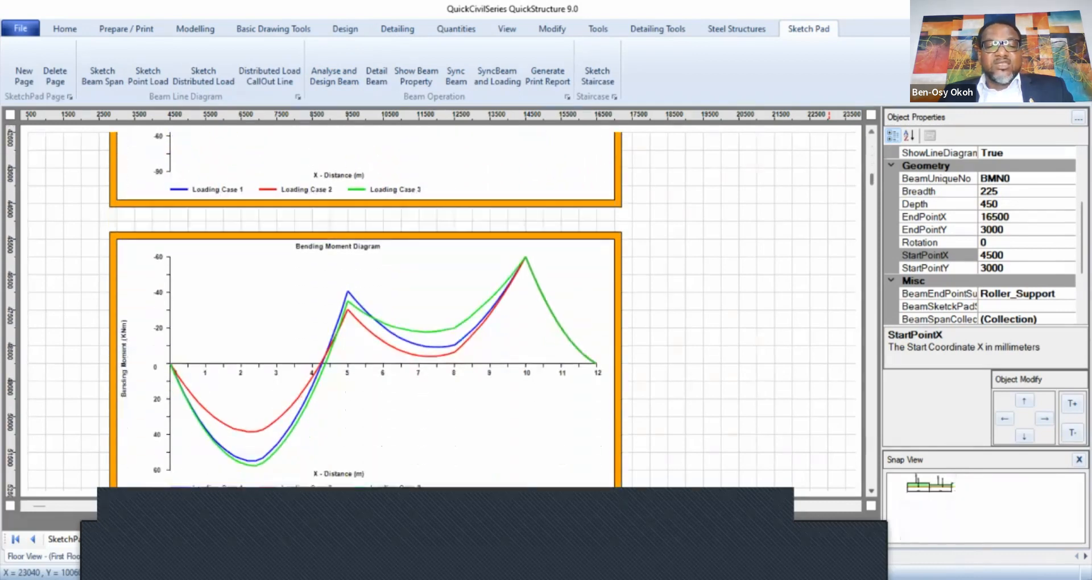
scroll(365, 310, "down", 6)
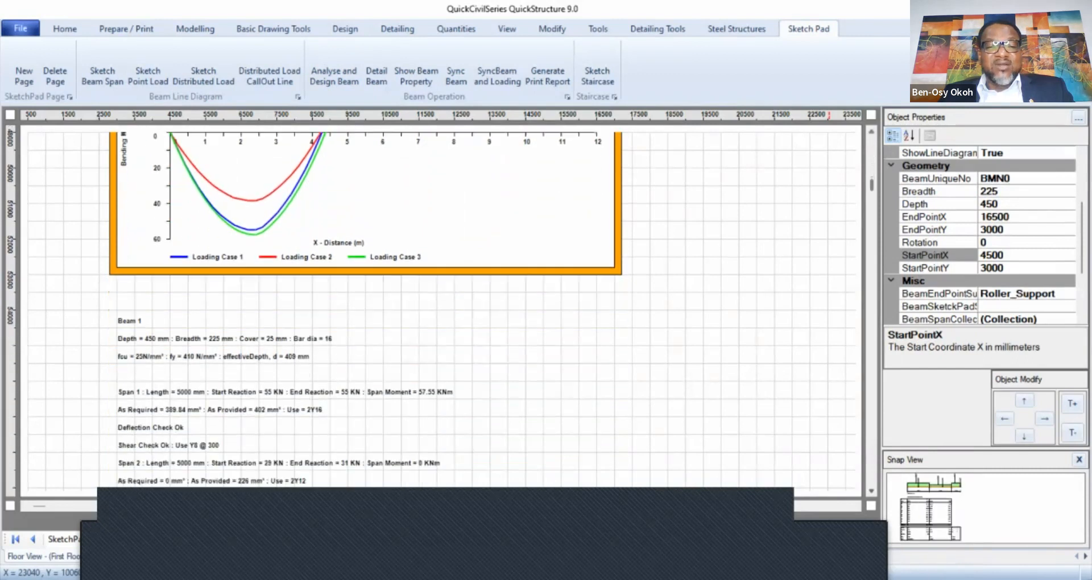
scroll(364, 310, "down", 5)
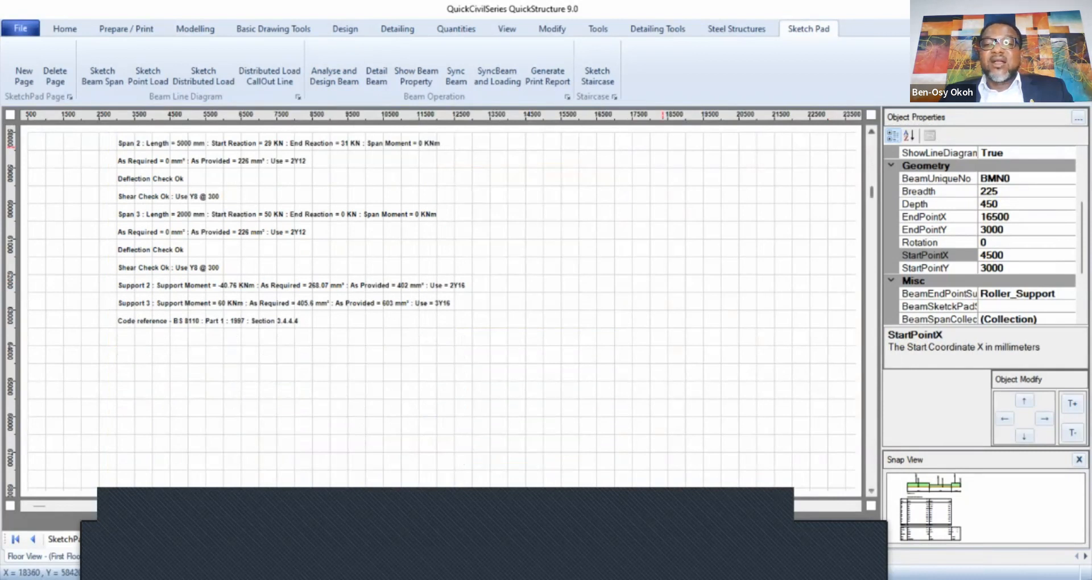
scroll(364, 310, "up", 5)
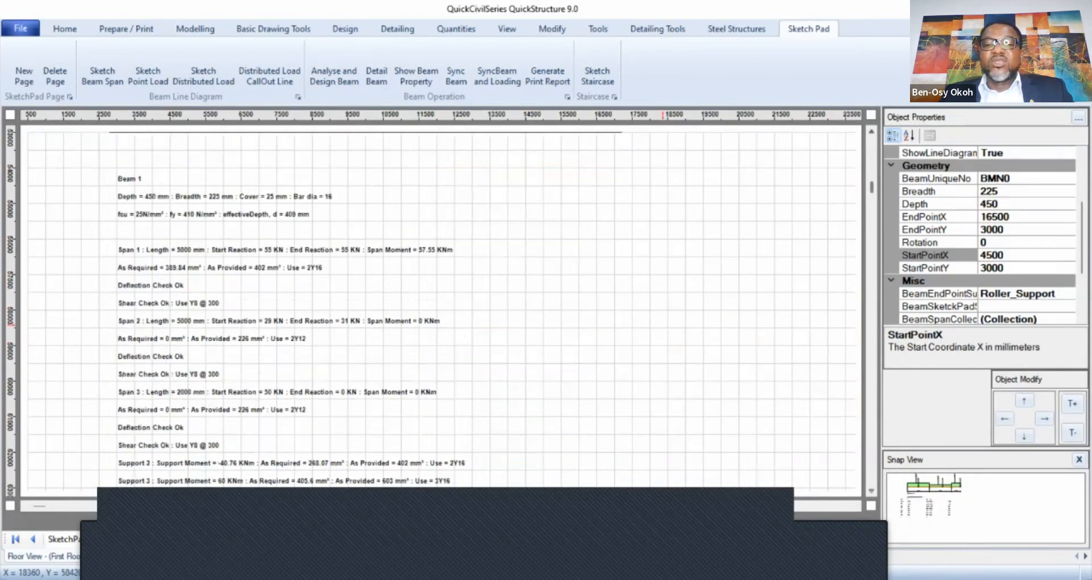
scroll(444, 310, "up", 2)
scroll(444, 310, "up", 15)
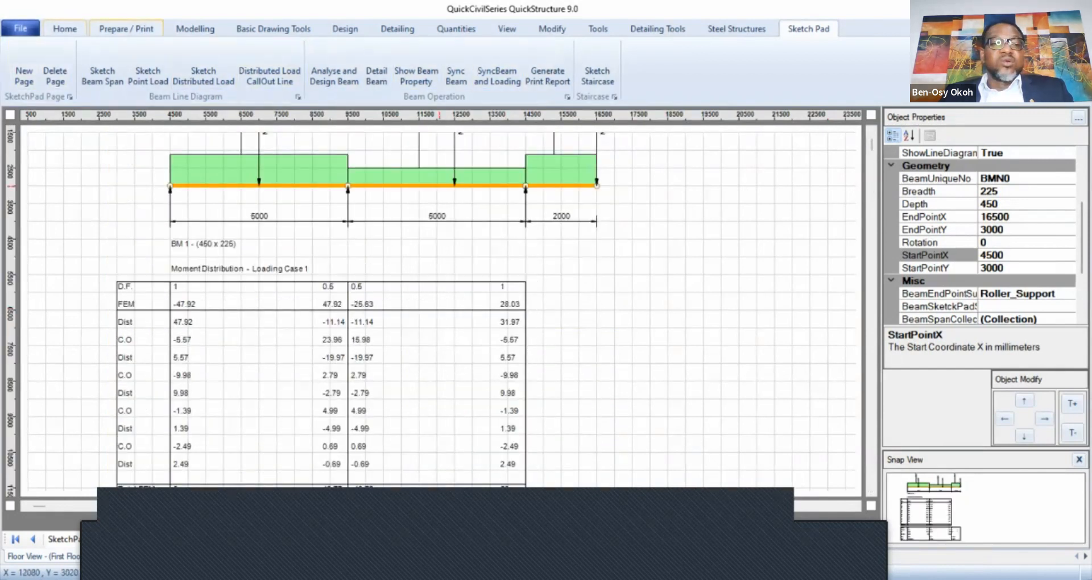
Switch from the sketch page to the building model's floor view and show the whole ground floor plan.
left_click(507, 29)
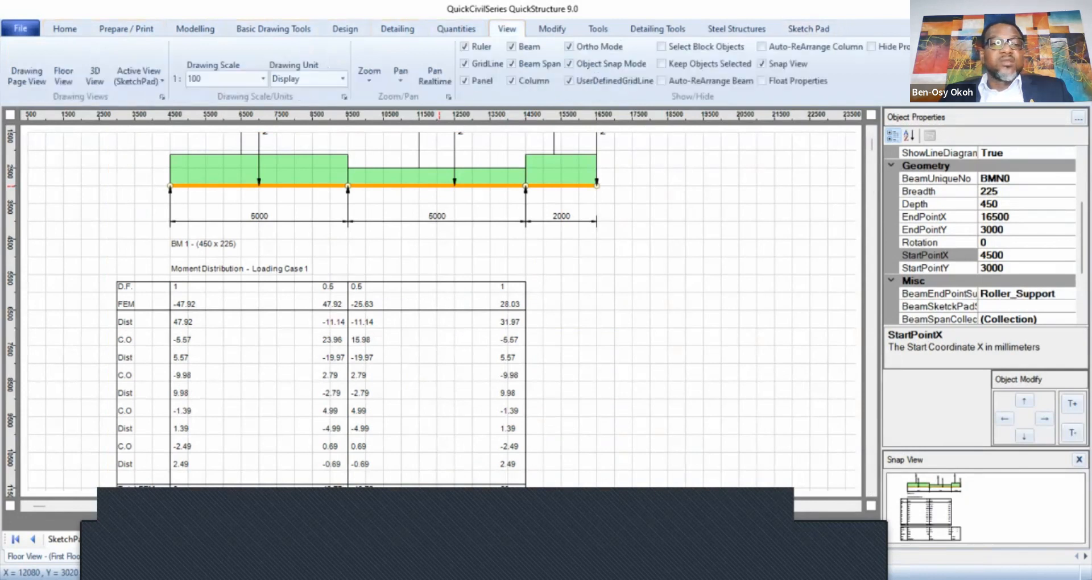
left_click(64, 76)
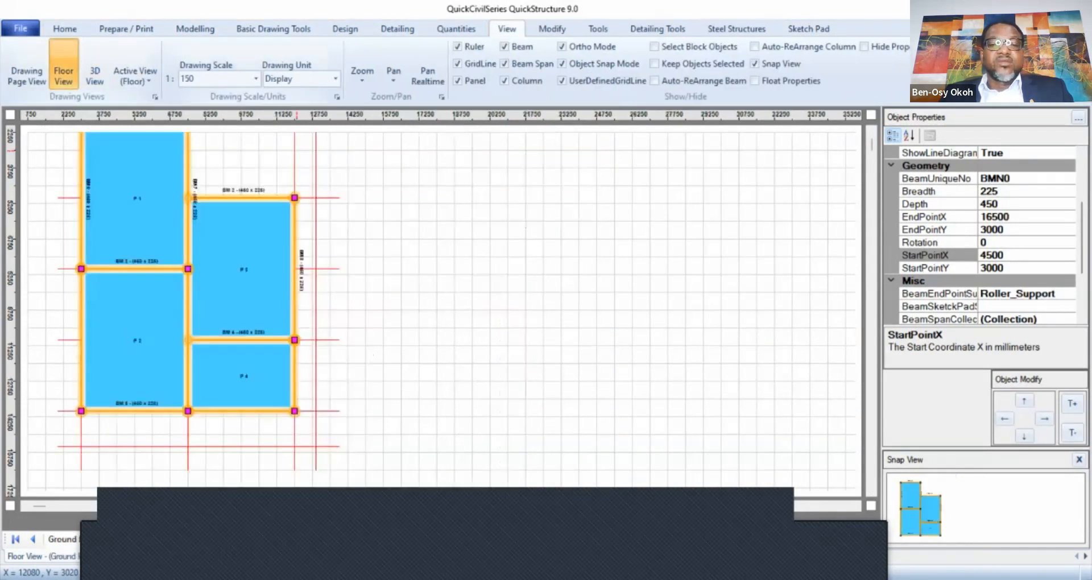
left_click(871, 131)
left_click(871, 131)
left_click(872, 131)
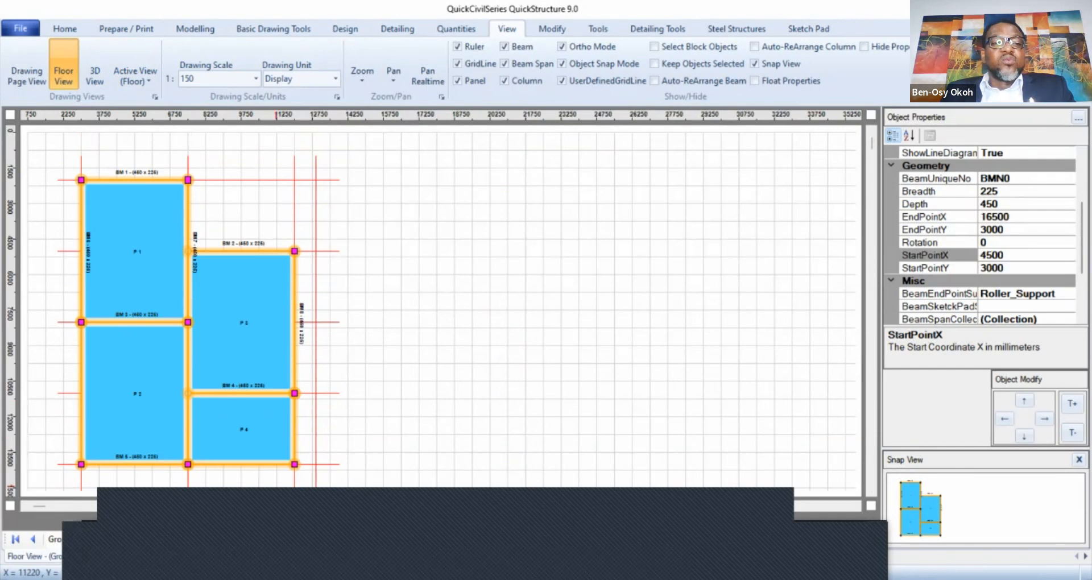
Open the reinforced concrete design calculation sheet options and check which columns can be selected, leaving the column selection unchanged.
left_click(126, 29)
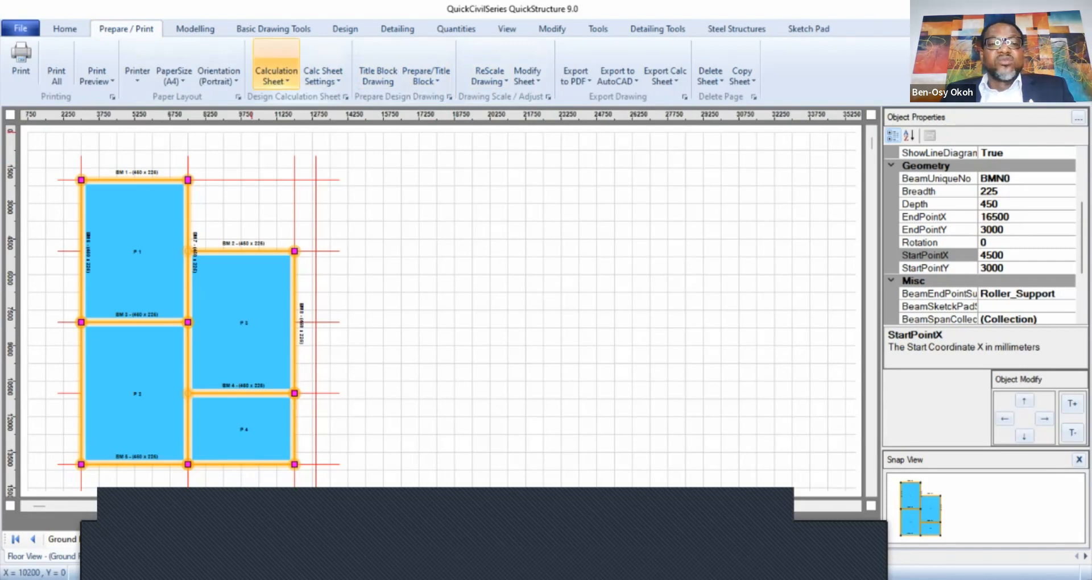
left_click(276, 75)
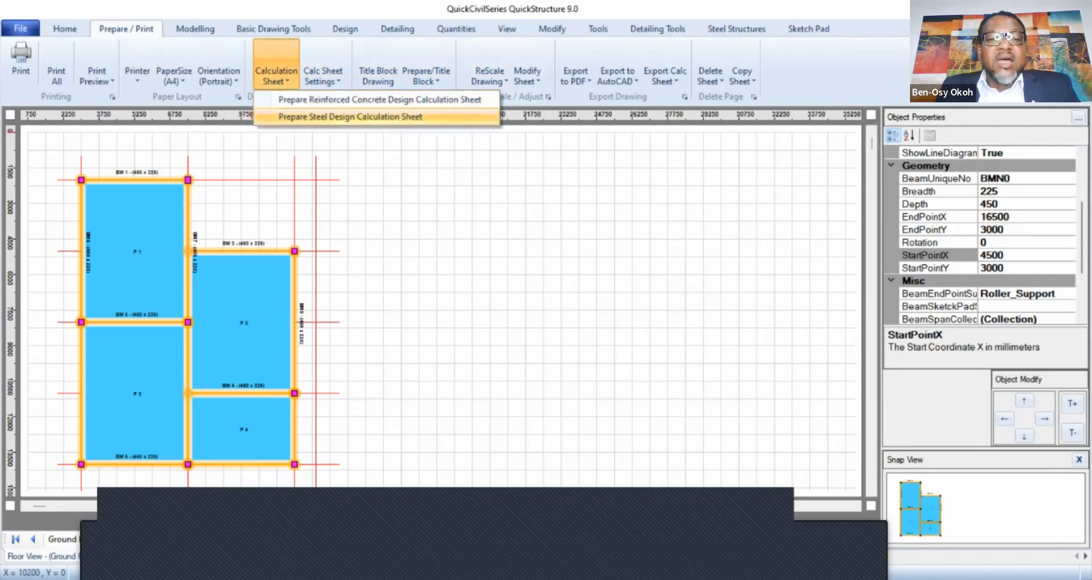
left_click(380, 100)
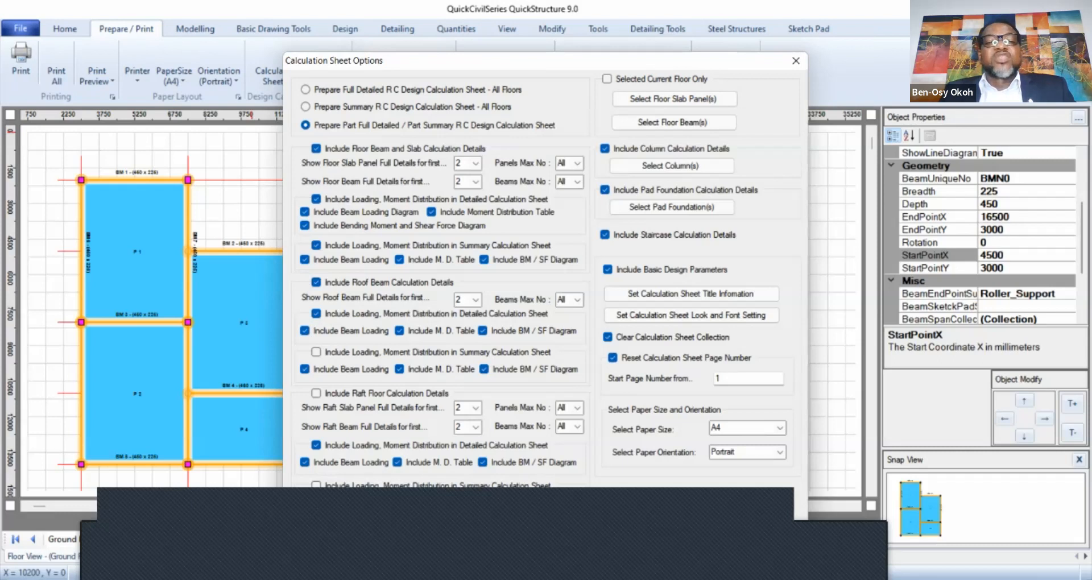
left_click_drag(468, 61, 463, 26)
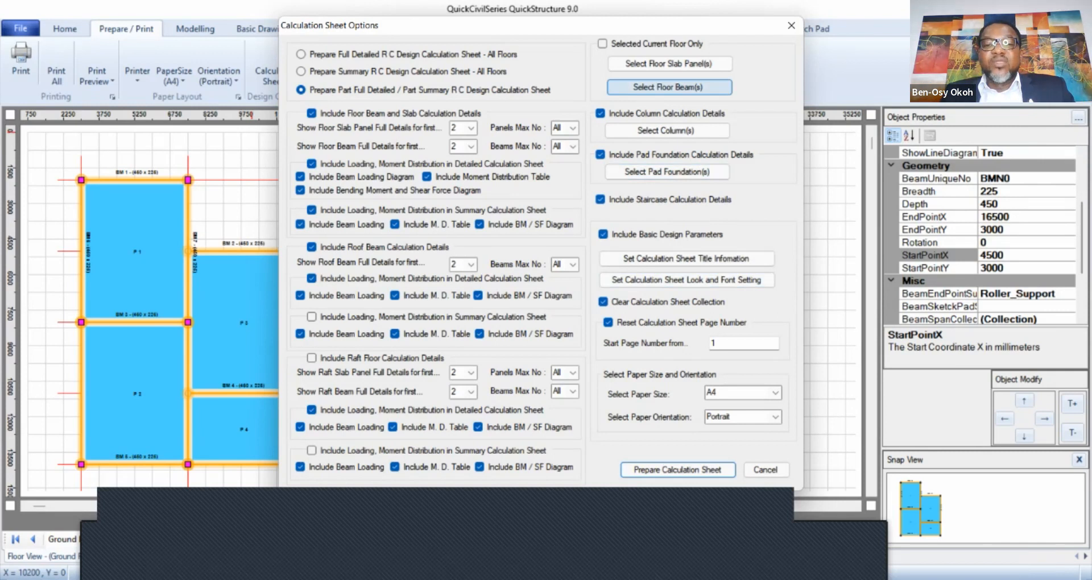
left_click(667, 130)
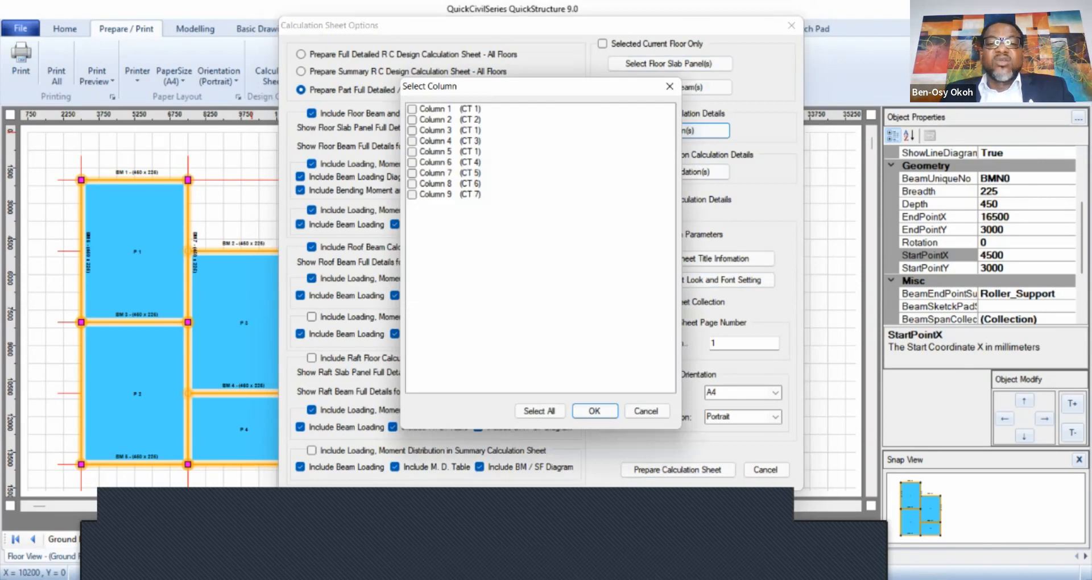
key("Escape")
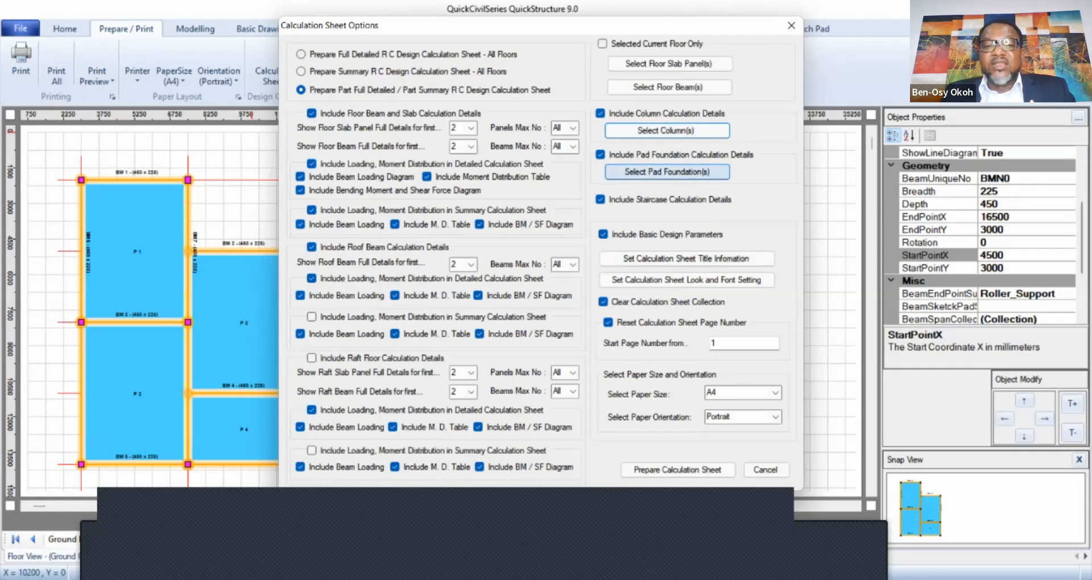
Include pad foundations 1, 4 and 5 in the calculation details and prepare the part full detailed / part summary calculation sheet.
left_click(668, 171)
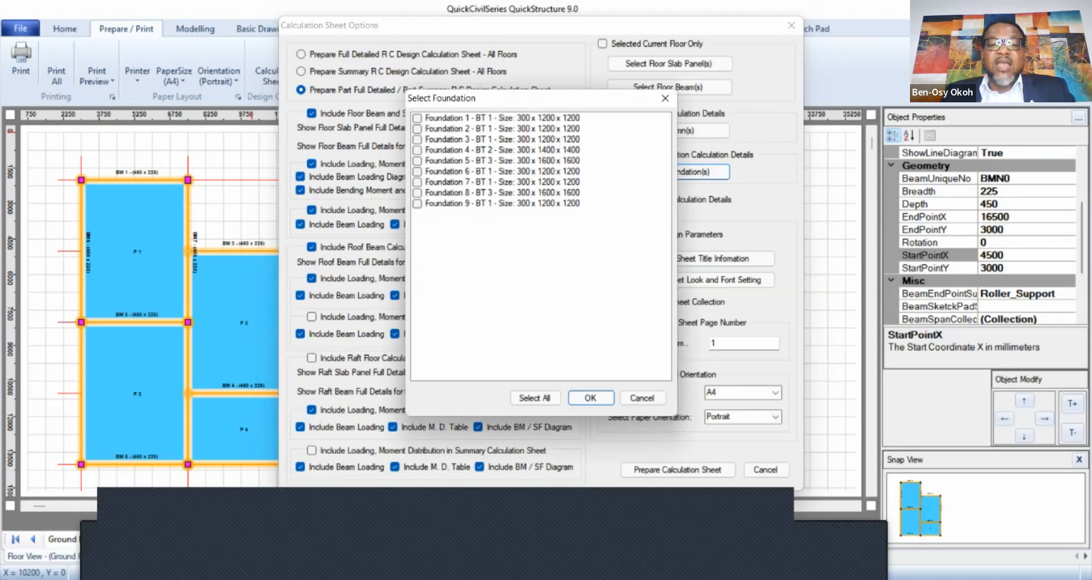
left_click(418, 119)
left_click(418, 118)
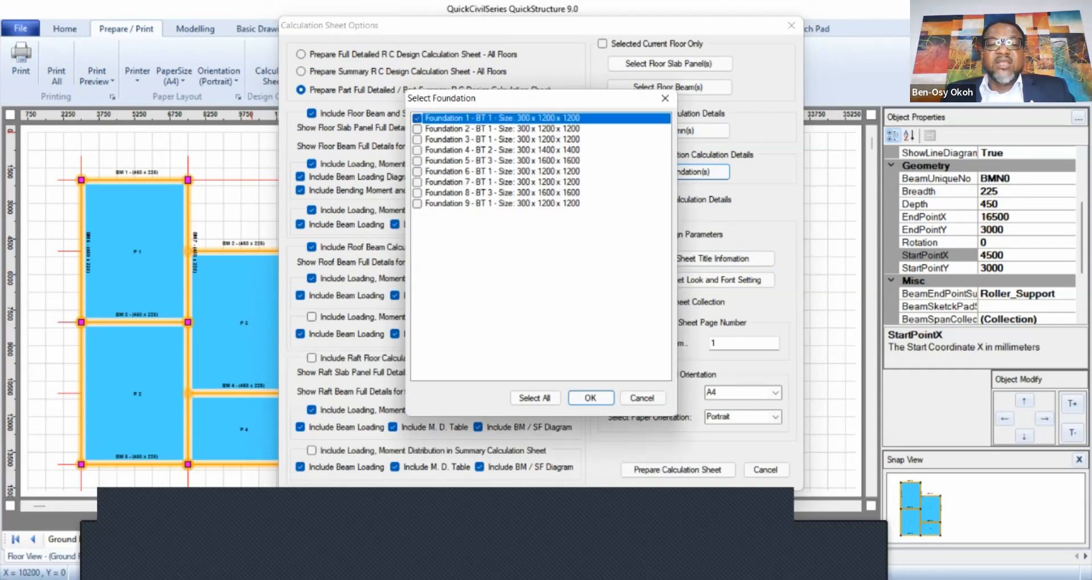
double_click(417, 151)
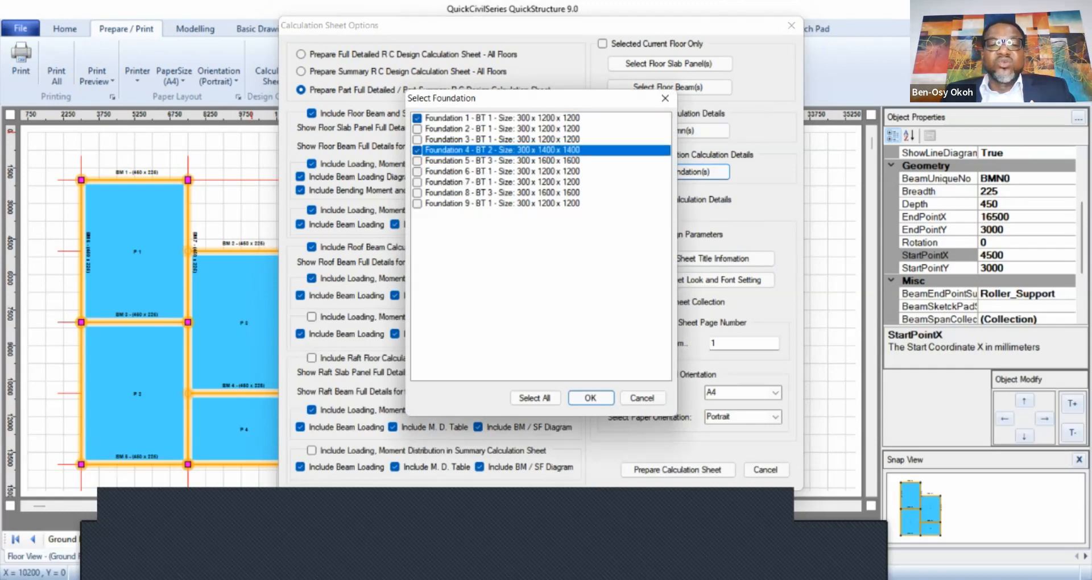
double_click(418, 161)
left_click(590, 399)
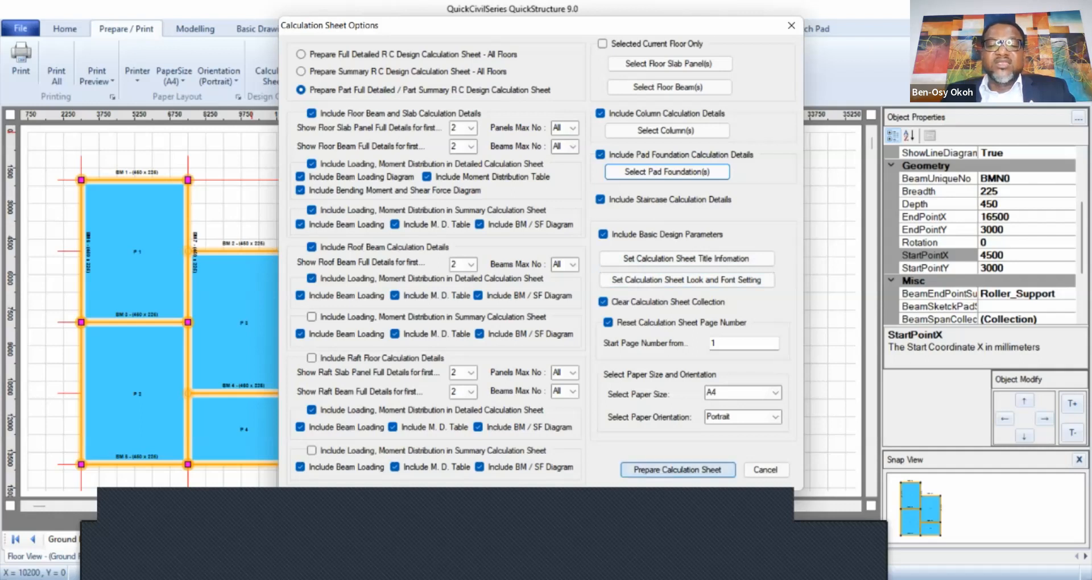
left_click(677, 470)
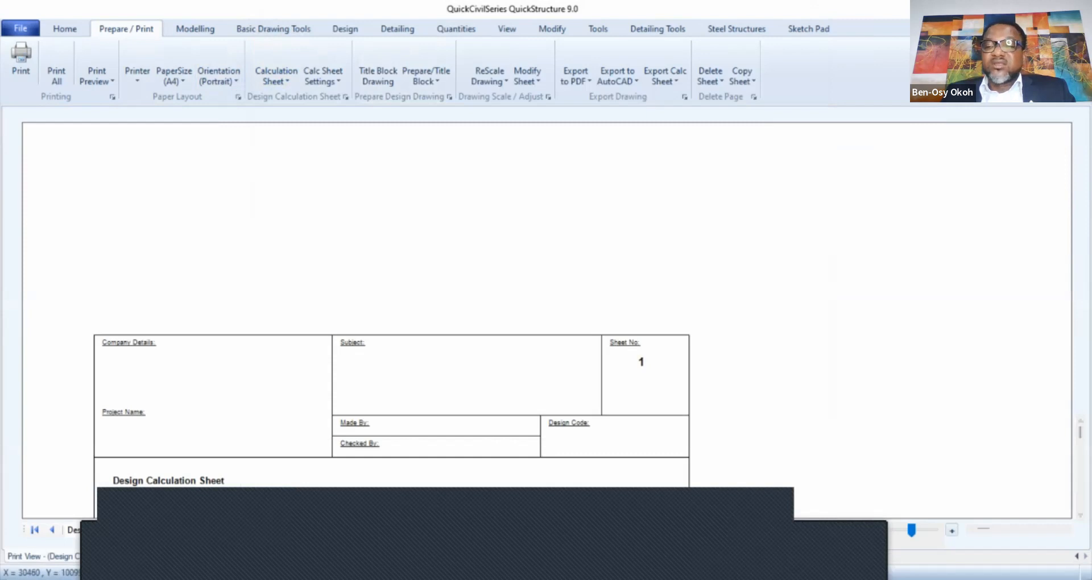
Examine the prepared design calculation sheet from the title block and basic design information downwards.
scroll(391, 392, "down", 2)
scroll(391, 307, "down", 10)
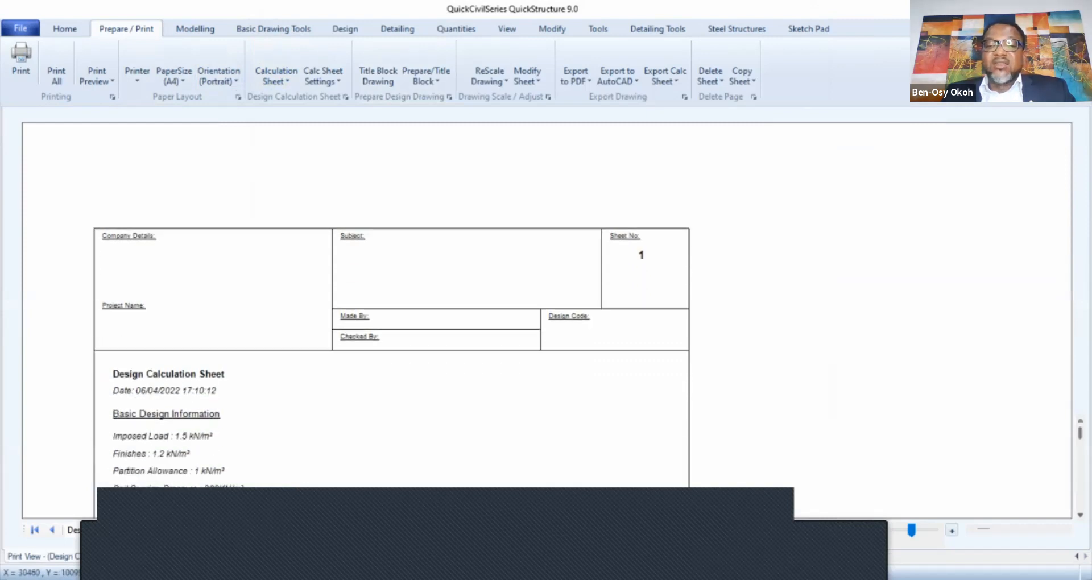
scroll(391, 307, "down", 8)
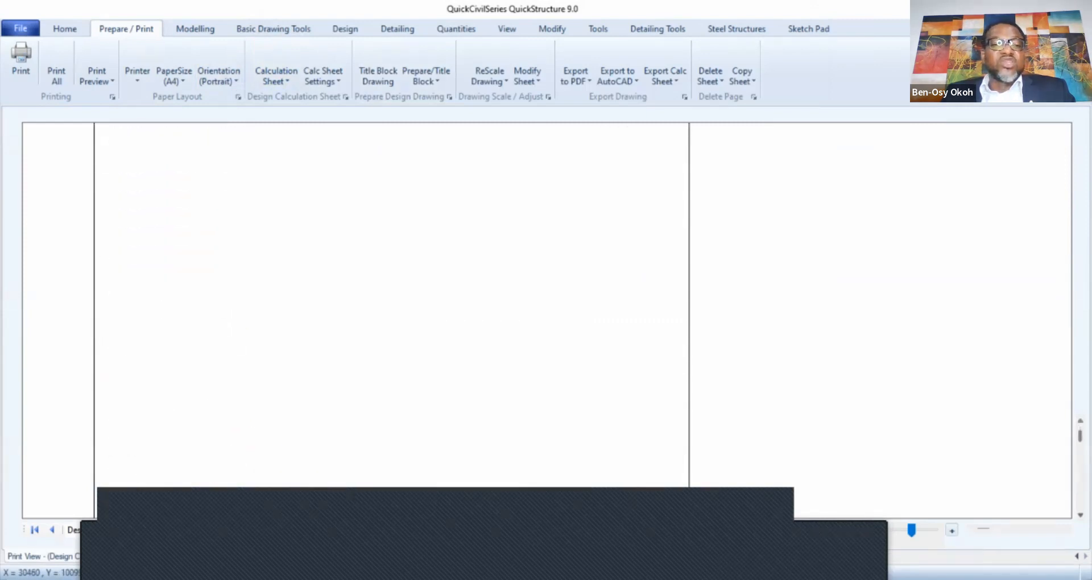
scroll(391, 307, "down", 2)
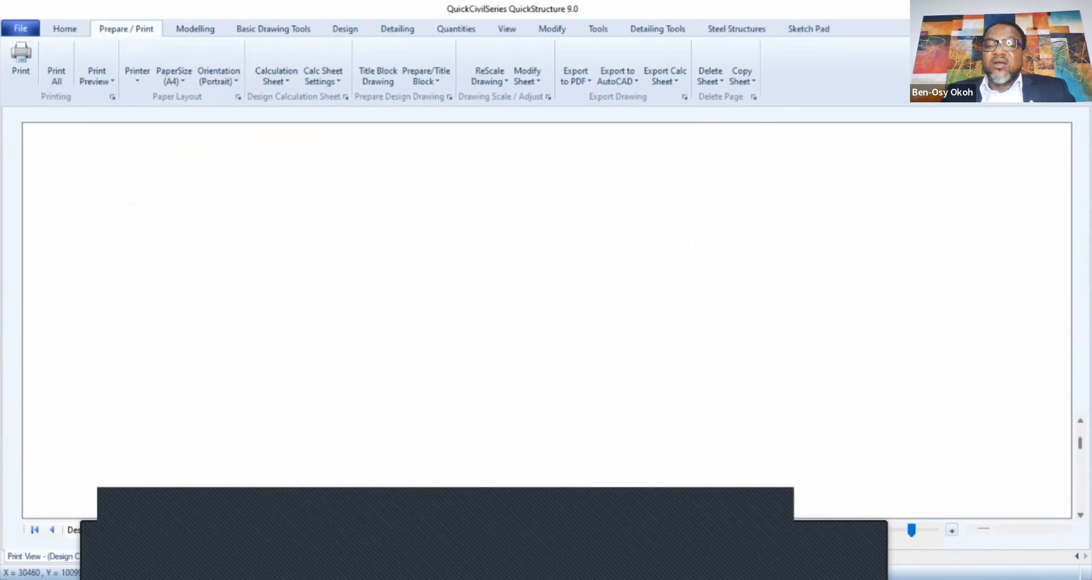
scroll(546, 318, "down", 3)
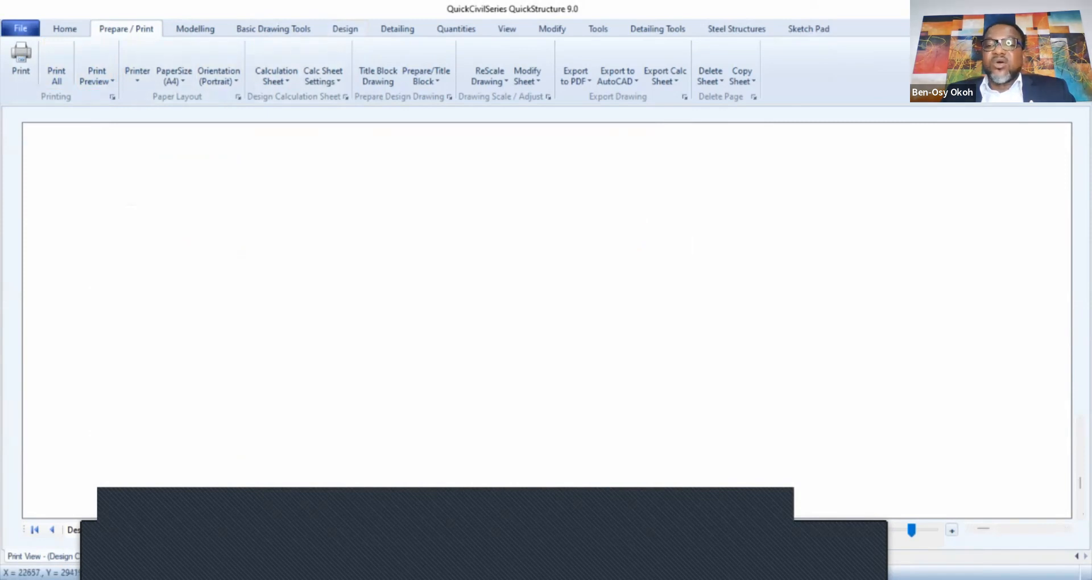
scroll(546, 318, "down", 3)
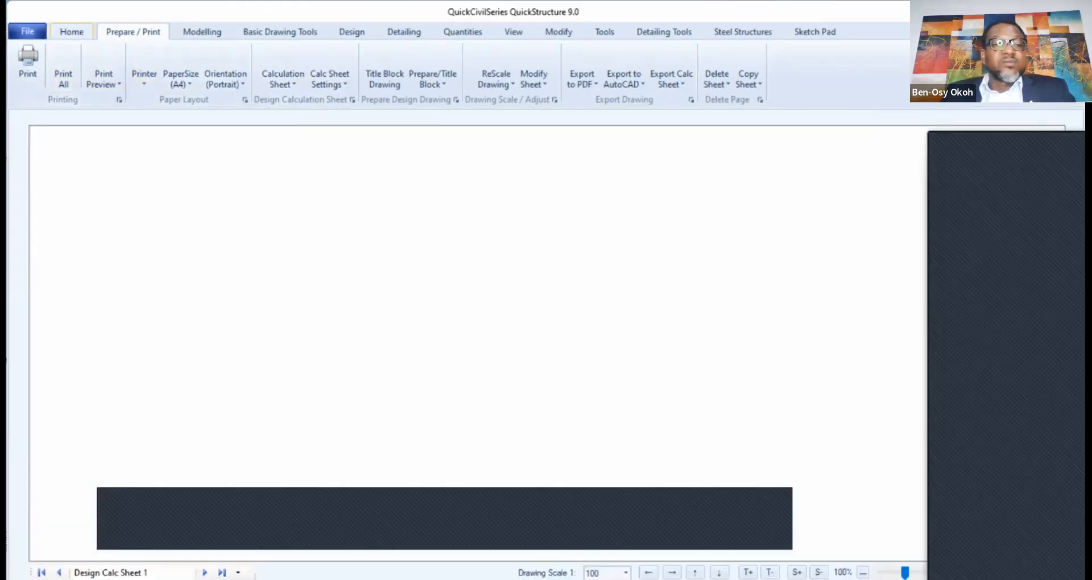
Prepare the unformatted RC design calculation sheet and move its window aside for reading.
left_click(71, 31)
left_click(133, 31)
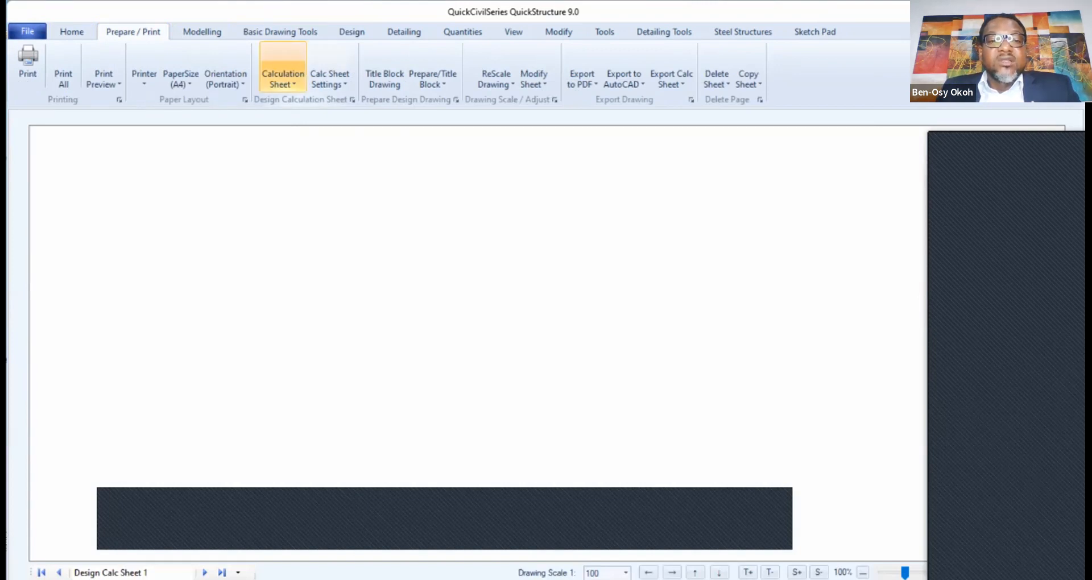
left_click(330, 79)
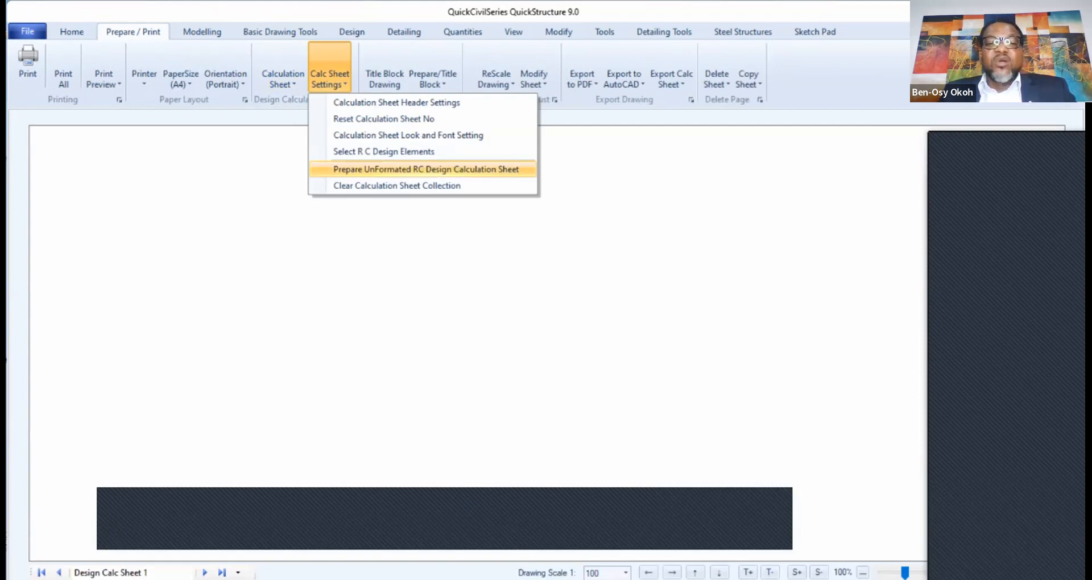
left_click(426, 169)
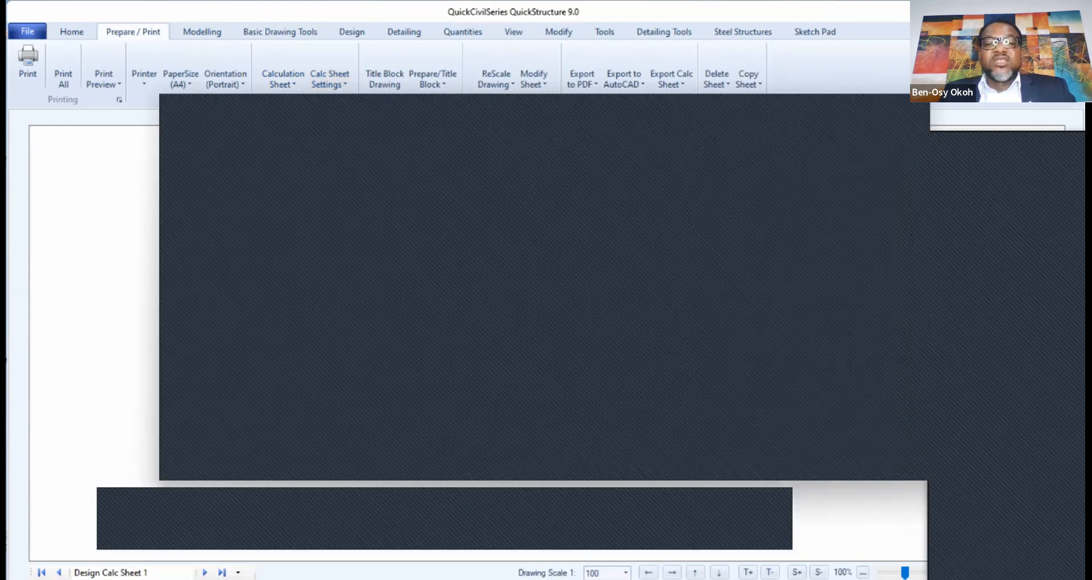
left_click_drag(512, 103, 229, 63)
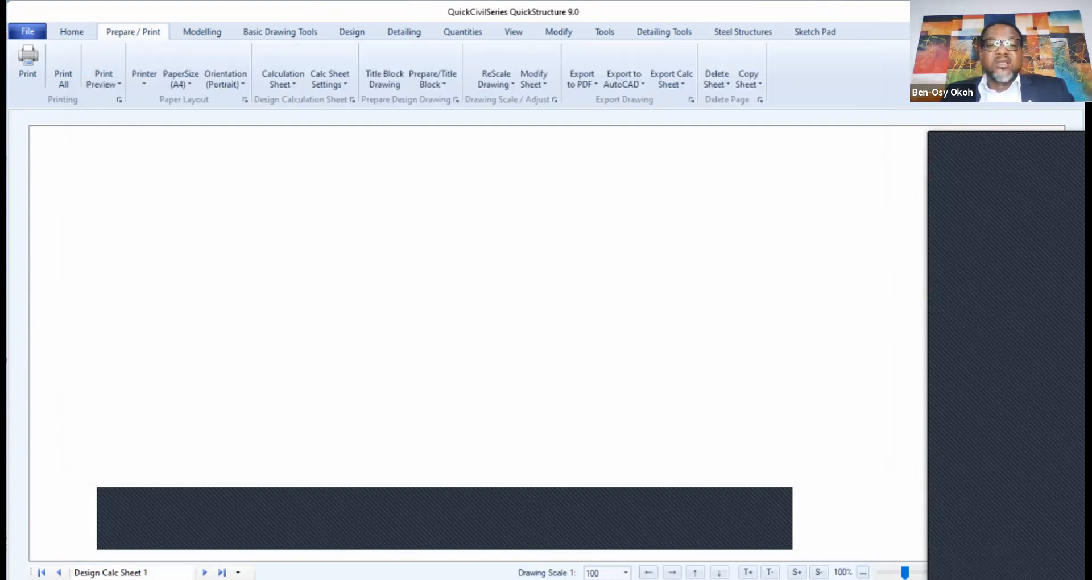
Return from the calculation sheet to the building's floor view and display the Roof Level plan.
left_click(202, 31)
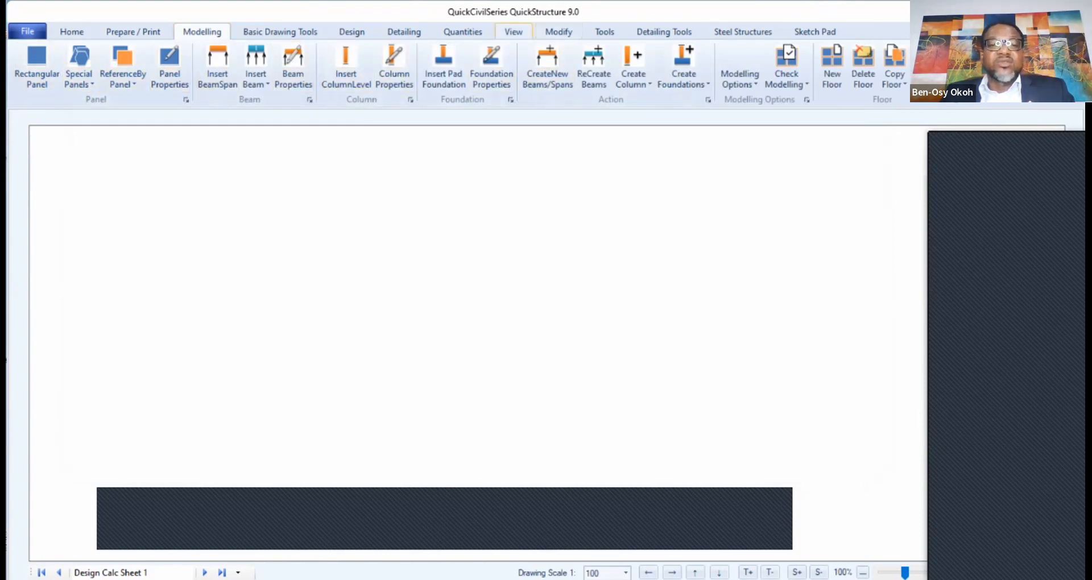
left_click(514, 31)
left_click(71, 78)
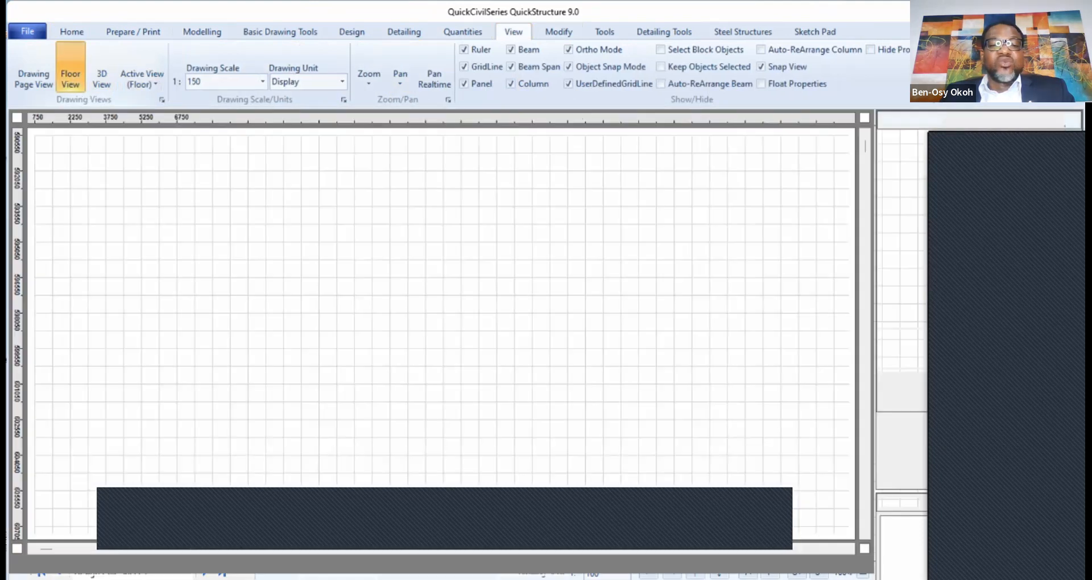
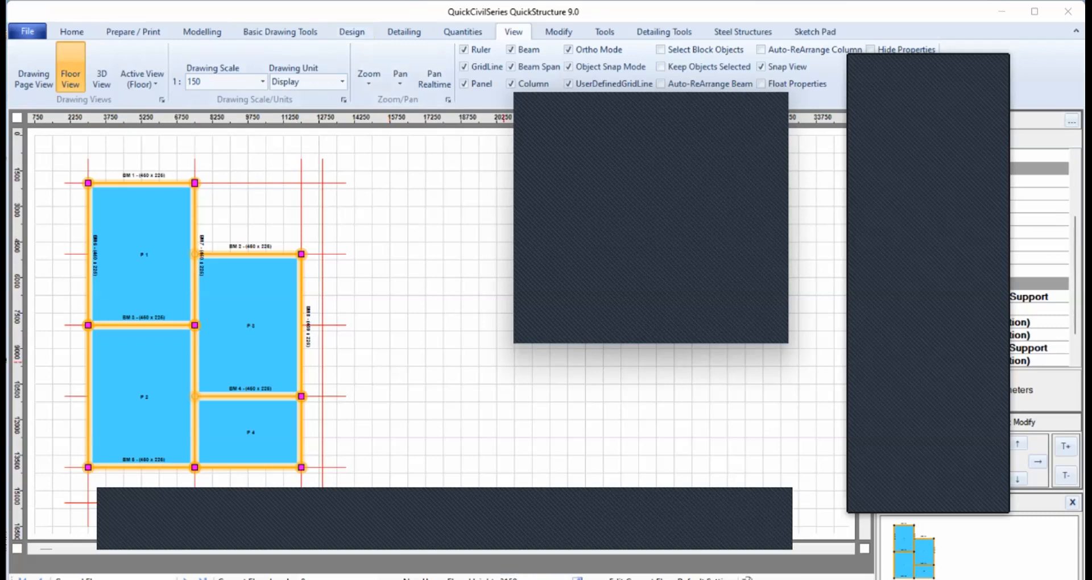
left_click(504, 362)
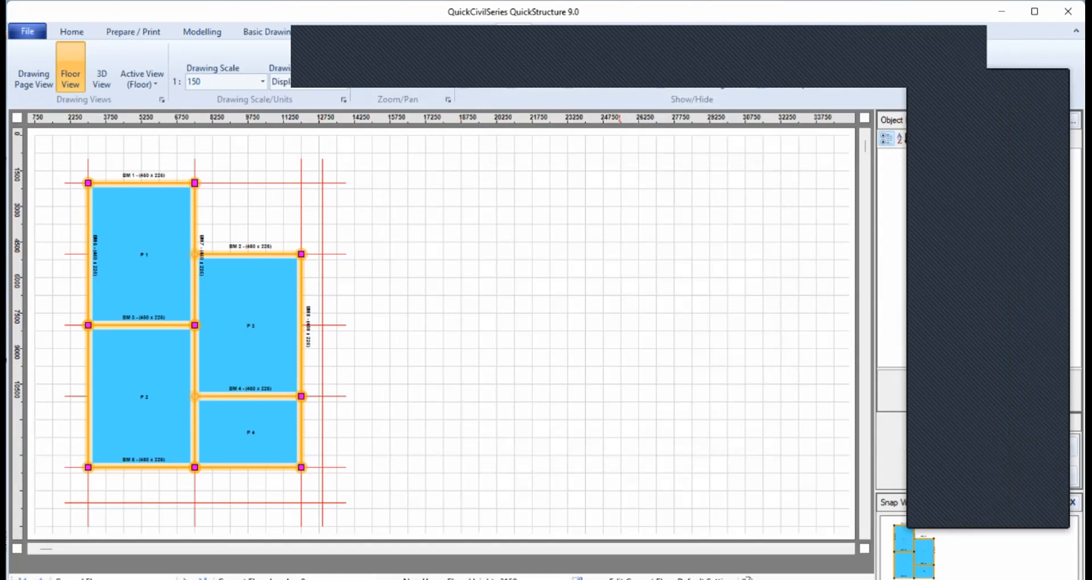
left_click(849, 550)
left_click(850, 550)
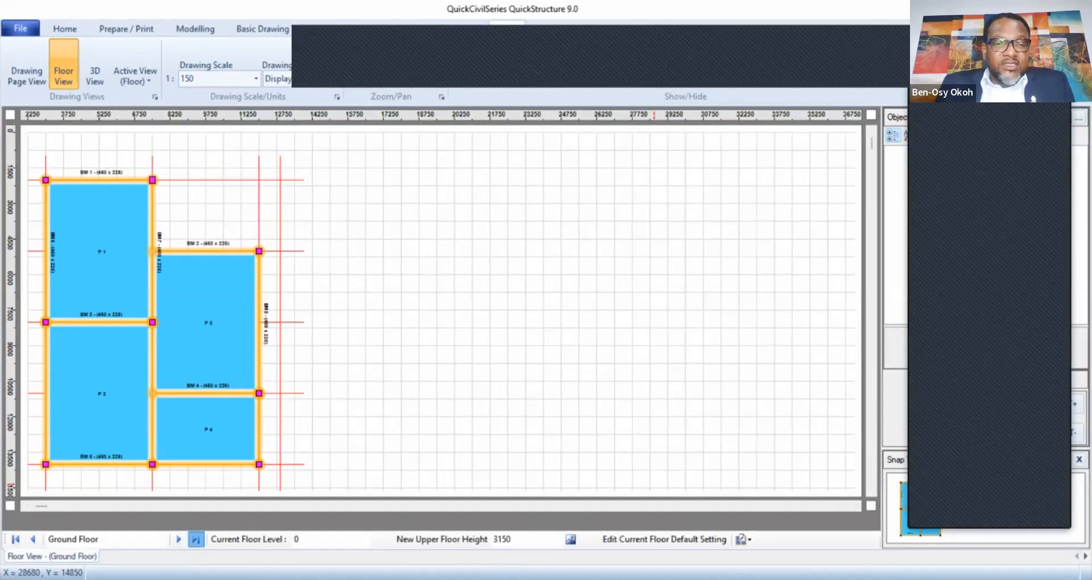
left_click(196, 539)
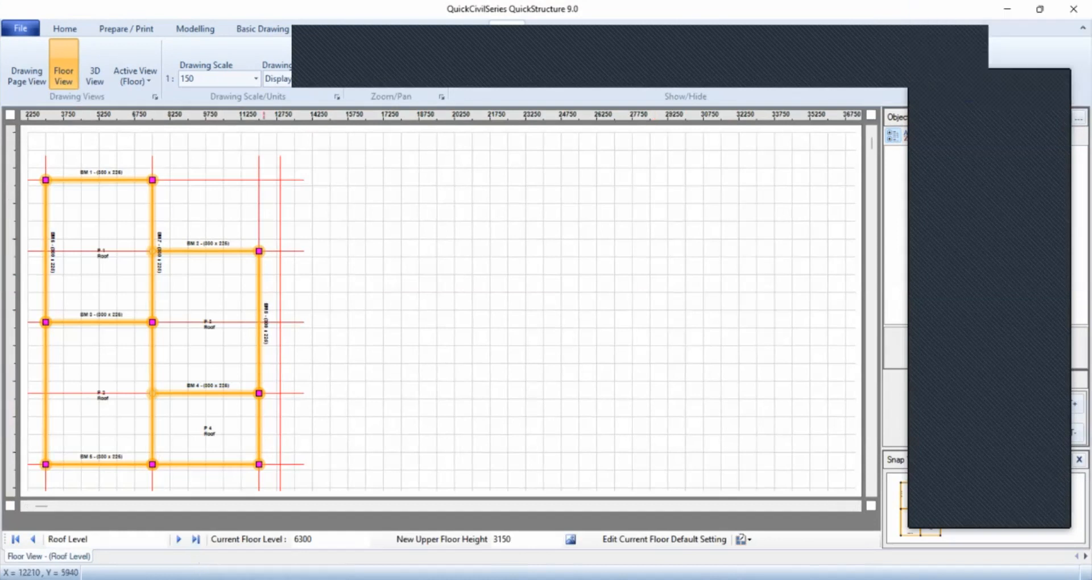
Check the panel properties available for the roof panel between beams BM 2 and BM 4, leaving all panels unchanged and deselected.
left_click(219, 317)
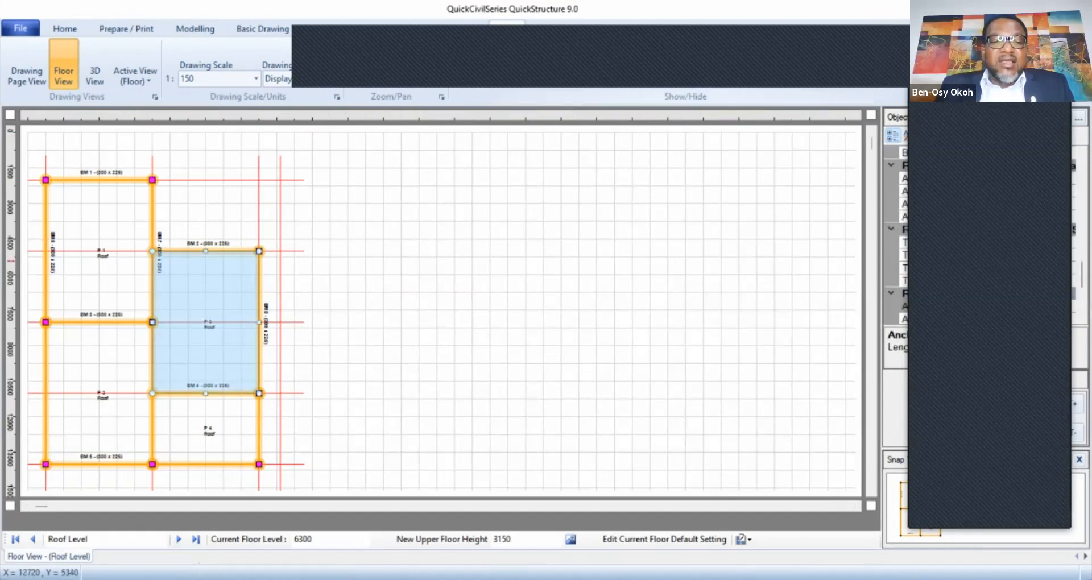
right_click(209, 286)
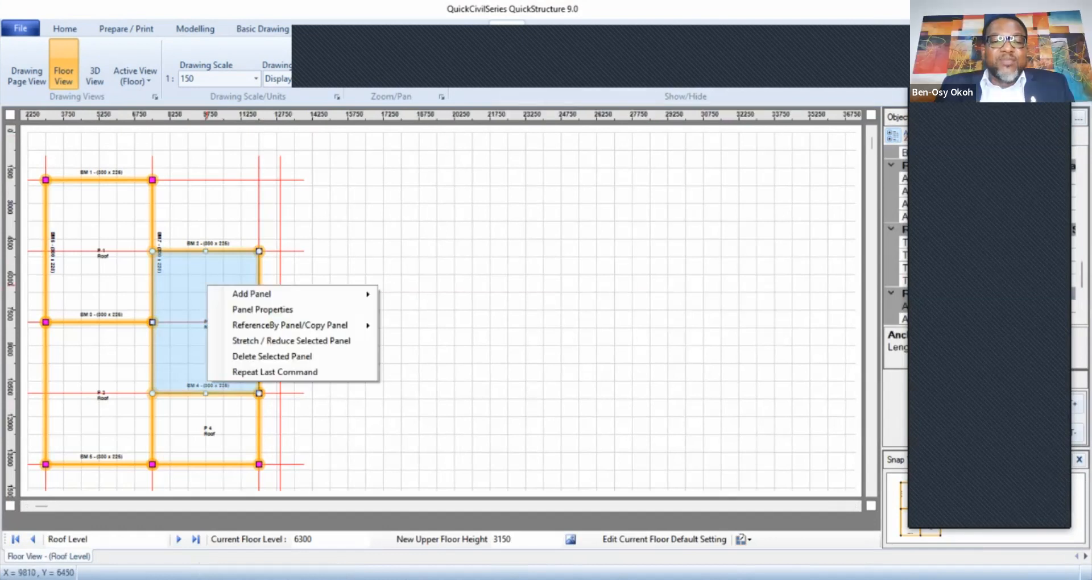
mouse_move(254, 295)
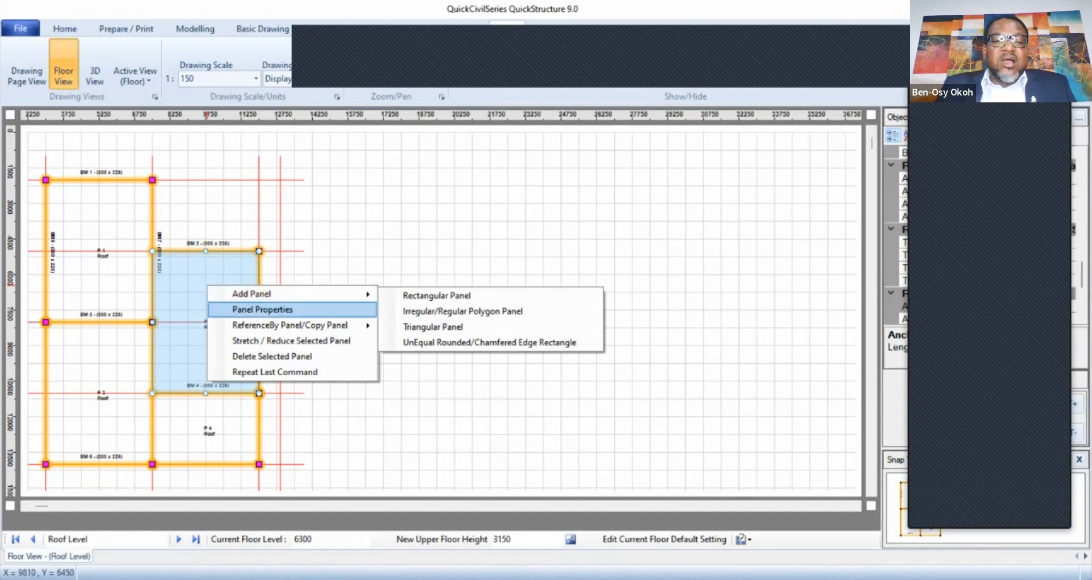
left_click(262, 310)
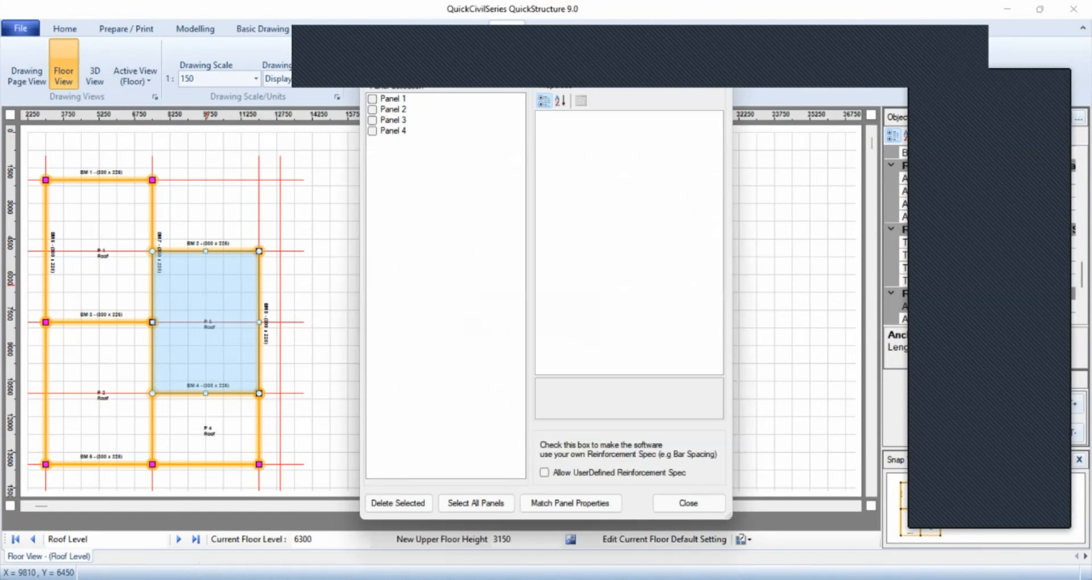
left_click(688, 503)
left_click(389, 331)
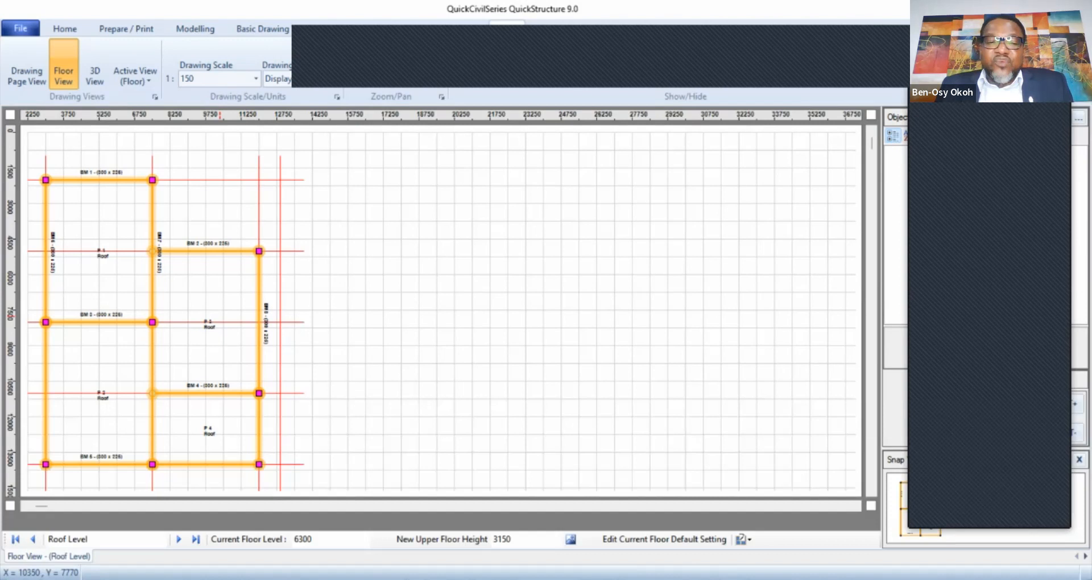
left_click(127, 208)
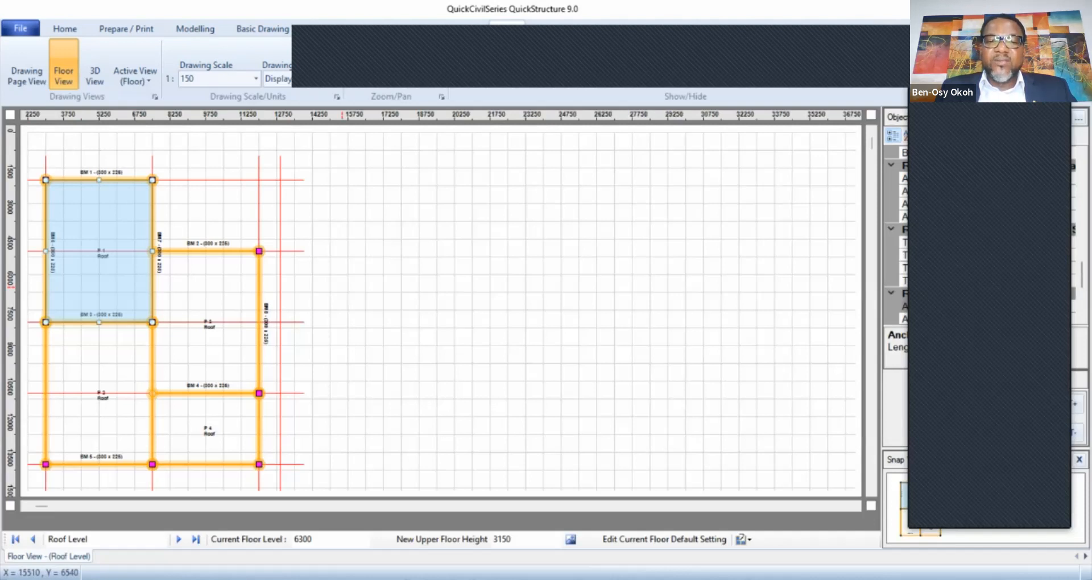
left_click(358, 348)
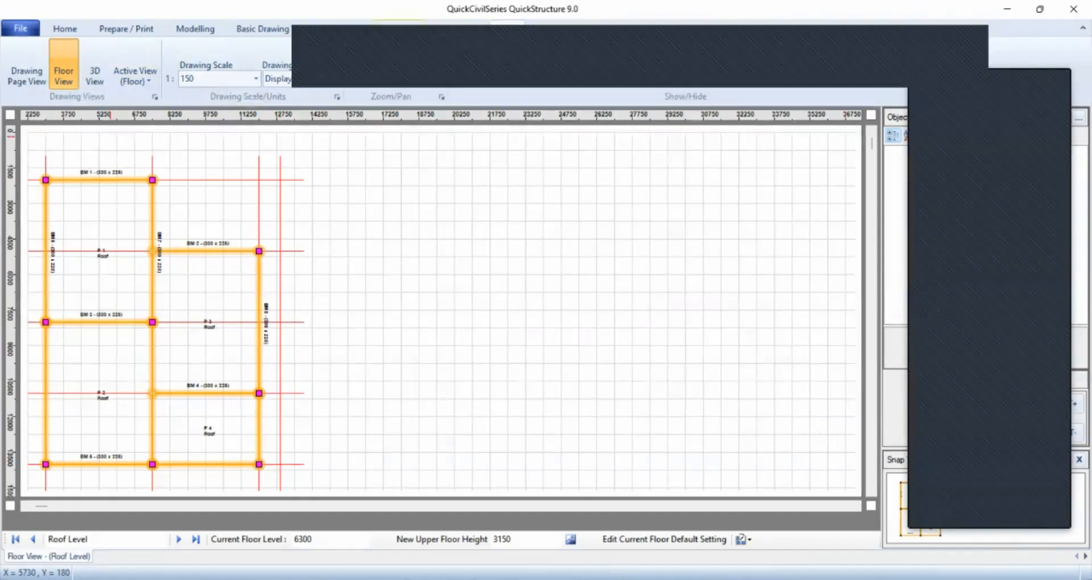
Draw a triangular panel on the Roof Level joining the right ends of BM 2 and BM 1 and the left end of BM 2.
left_click(398, 24)
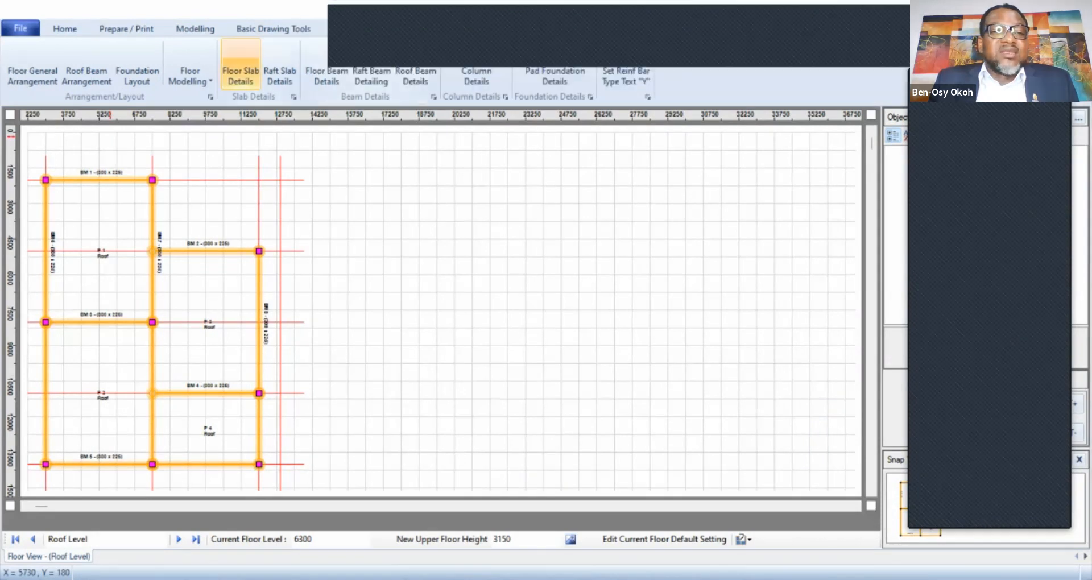
left_click(195, 29)
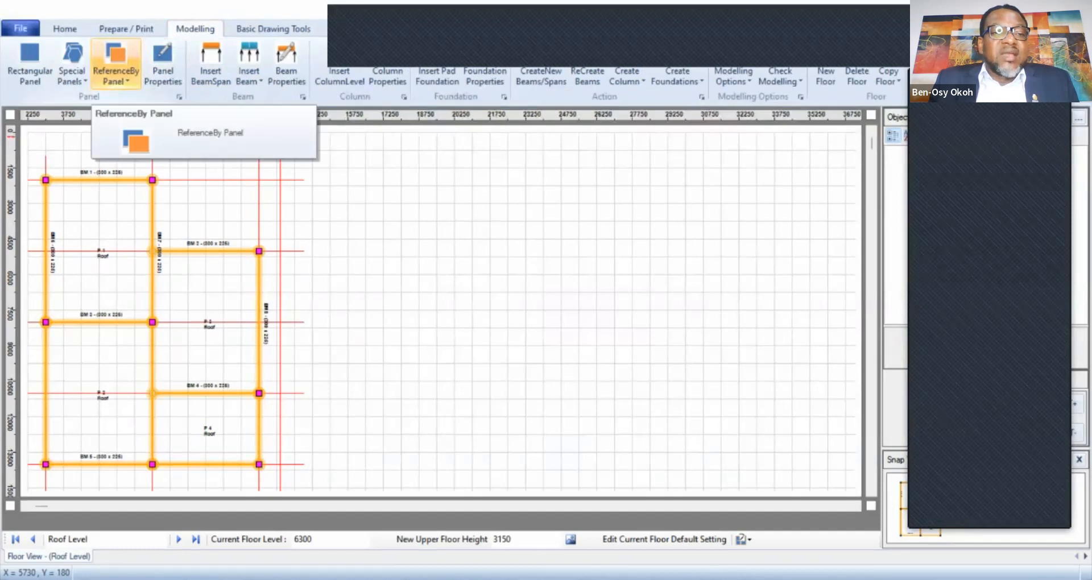
left_click(71, 76)
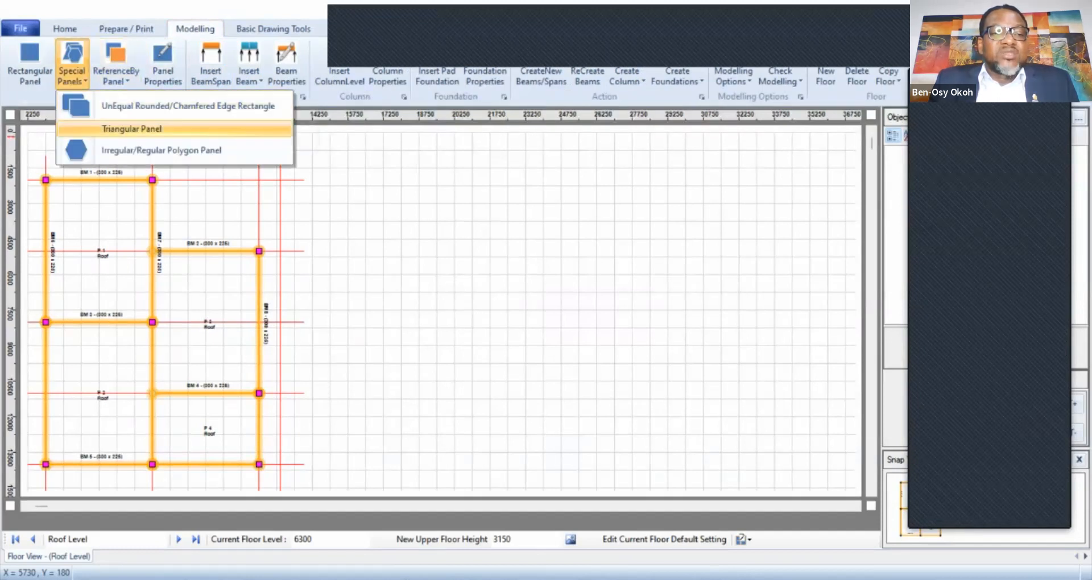
left_click(131, 129)
left_click(259, 251)
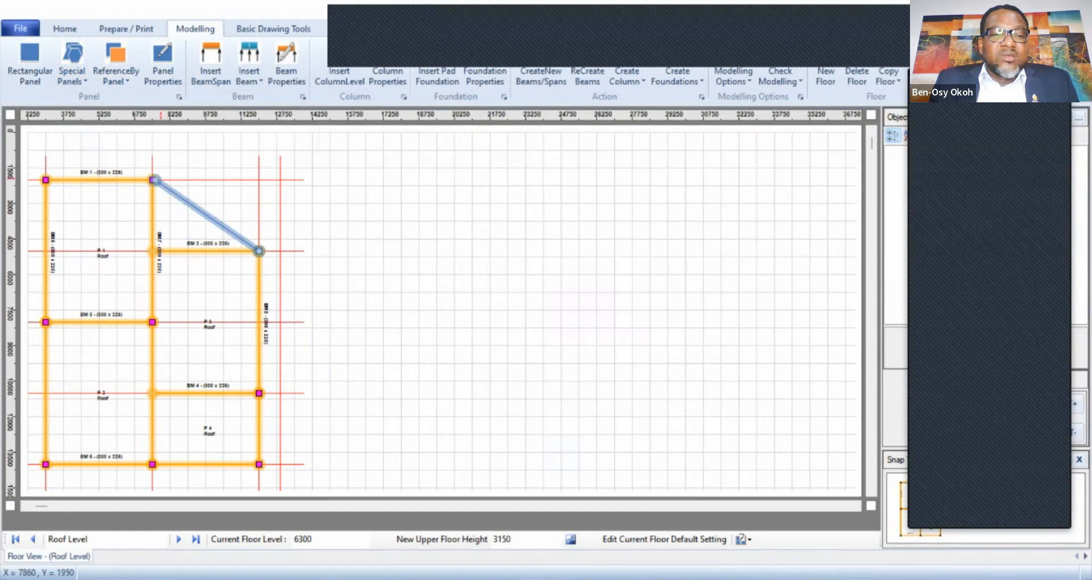
left_click(154, 180)
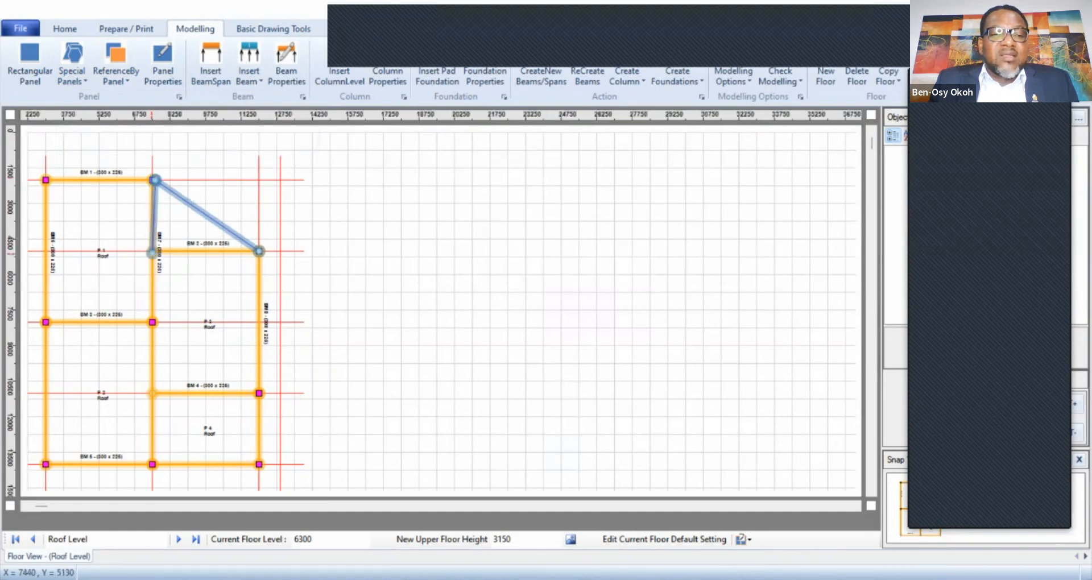
left_click(152, 252)
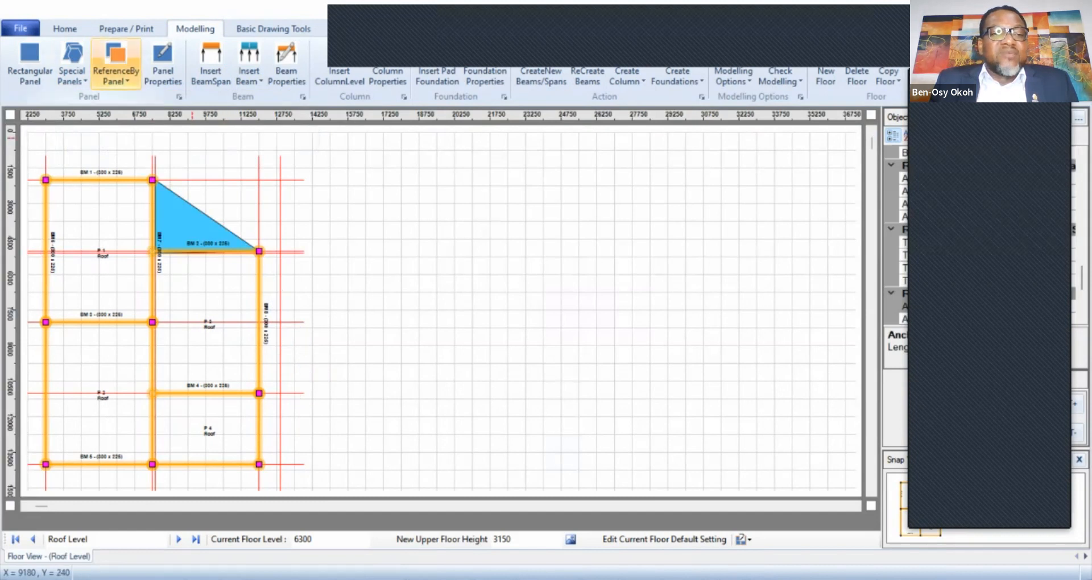
left_click(71, 75)
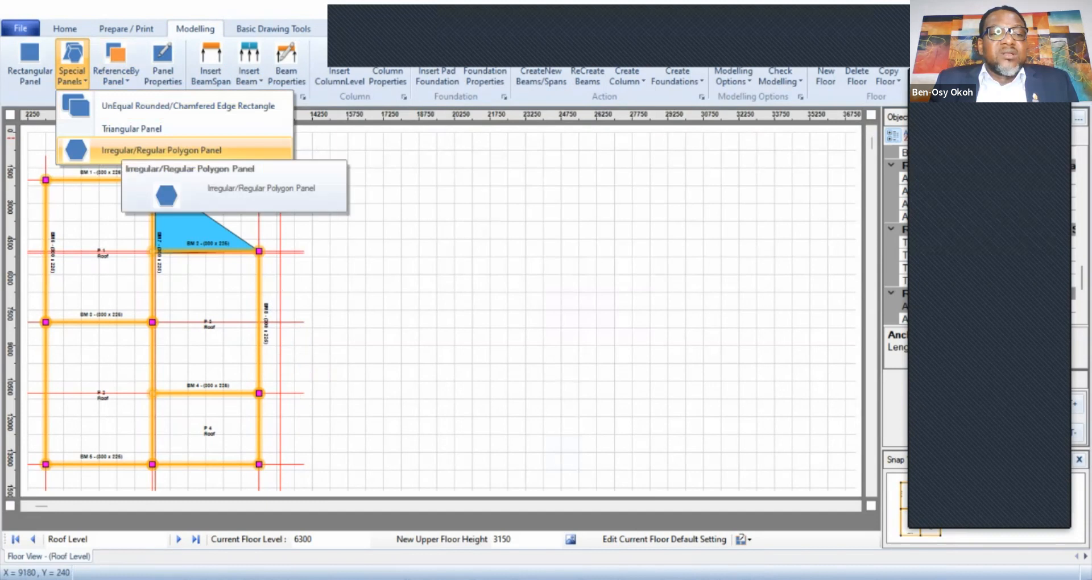
left_click(170, 150)
left_click(259, 251)
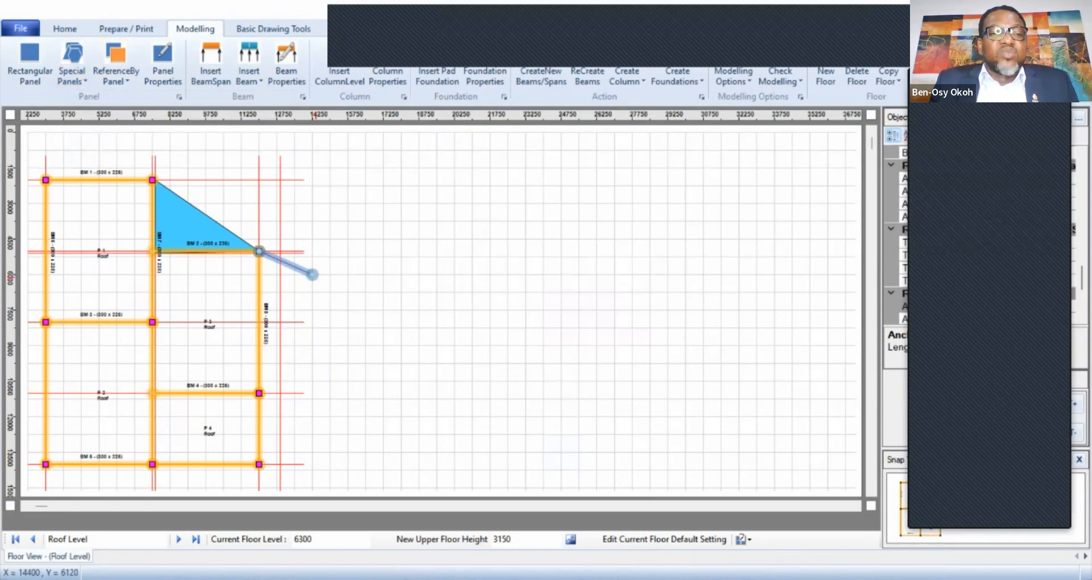
key("Escape")
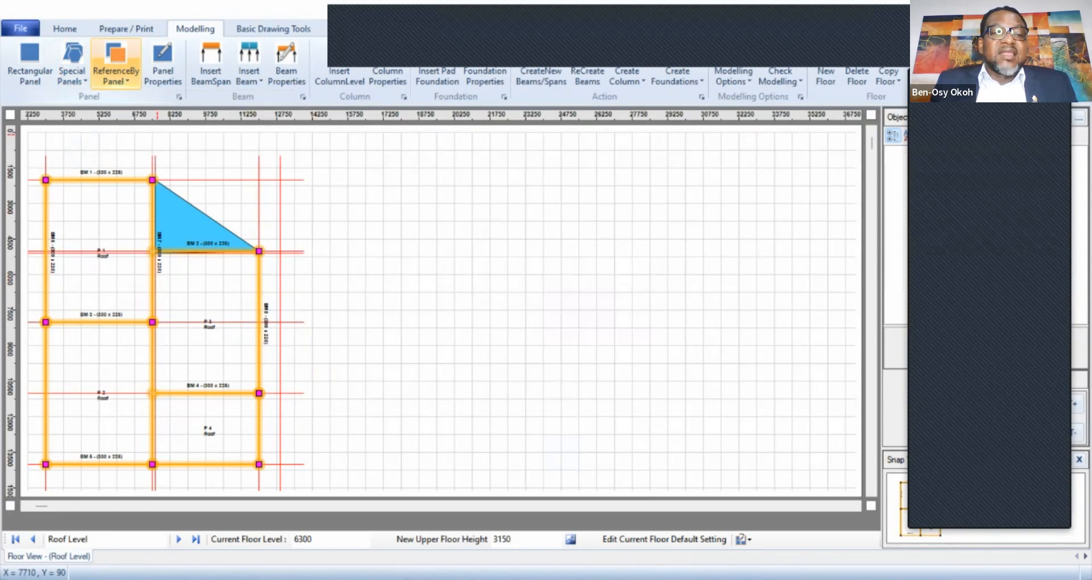
Draw an unequal rounded/chamfered edge rectangular panel about 6110 mm high, extending outward from the right ends of BM 2 and BM 4.
left_click(71, 77)
left_click(137, 107)
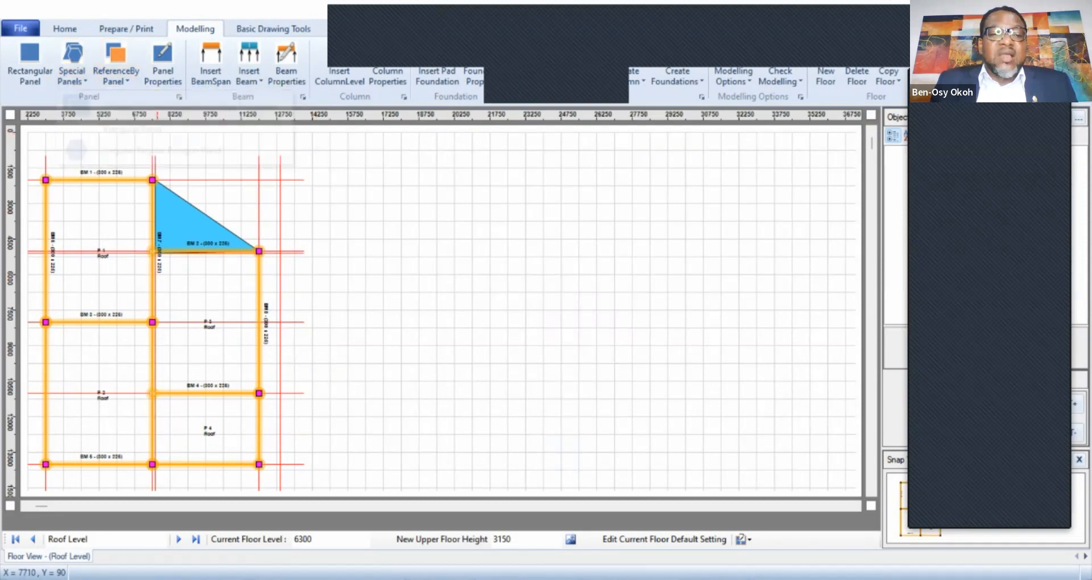
left_click(259, 250)
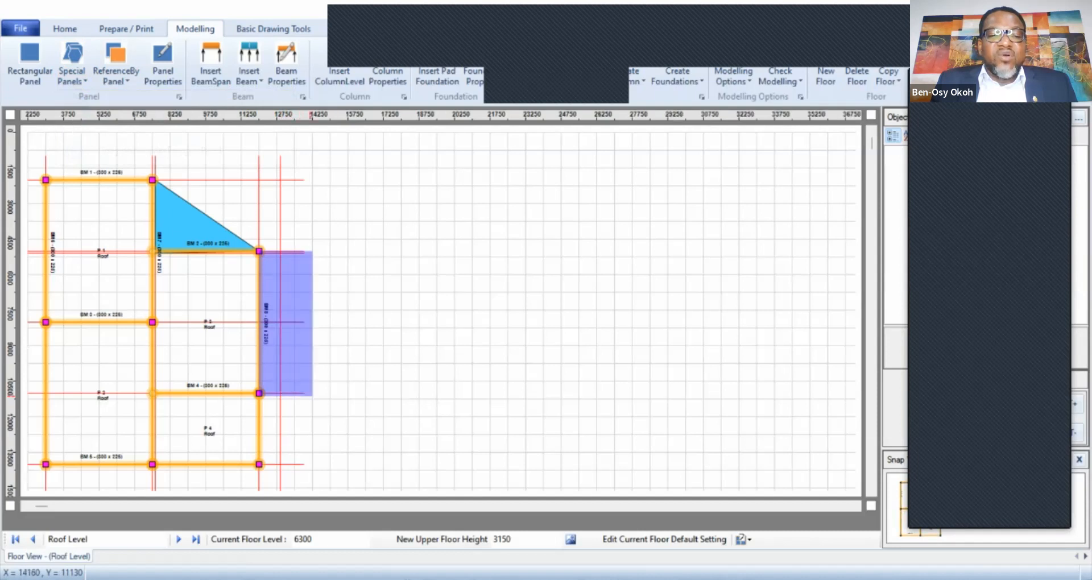
left_click(311, 396)
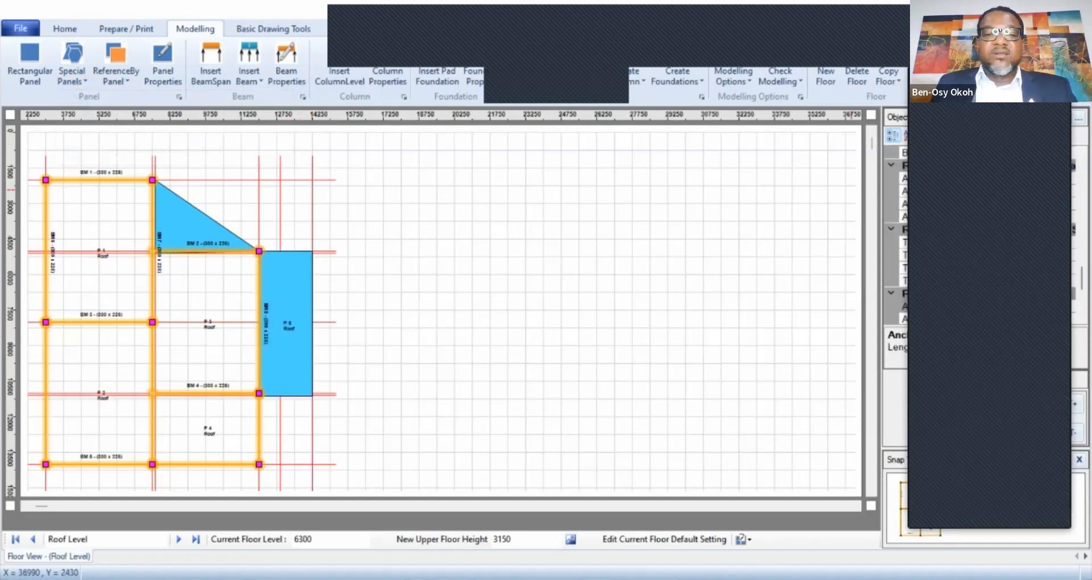
Give the new rectangular panel a chamfered top-right corner with a radius of 2000.
left_click(286, 324)
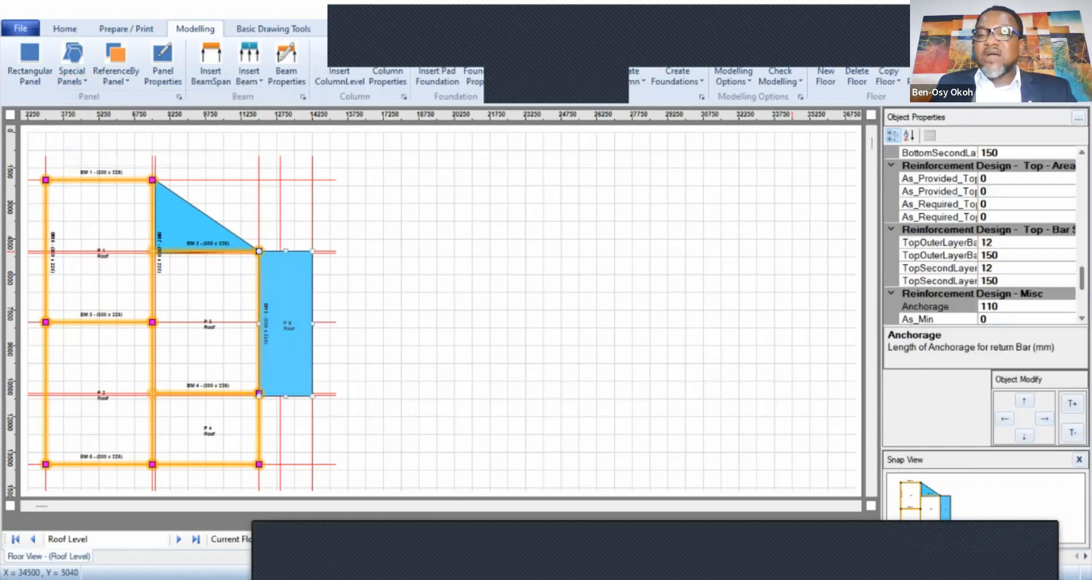
scroll(982, 236, "up", 10)
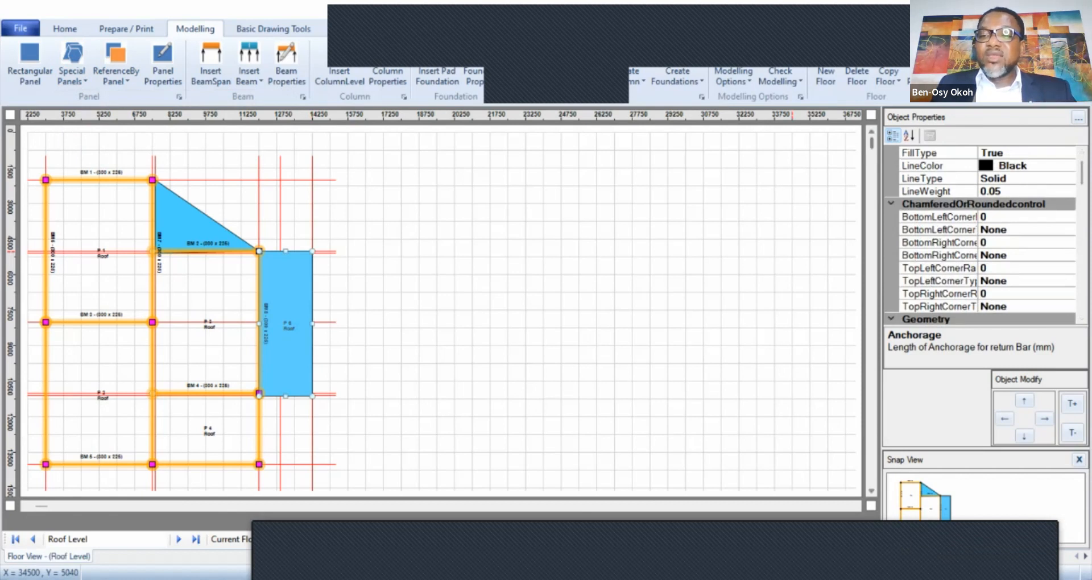
left_click_drag(978, 249, 1013, 249)
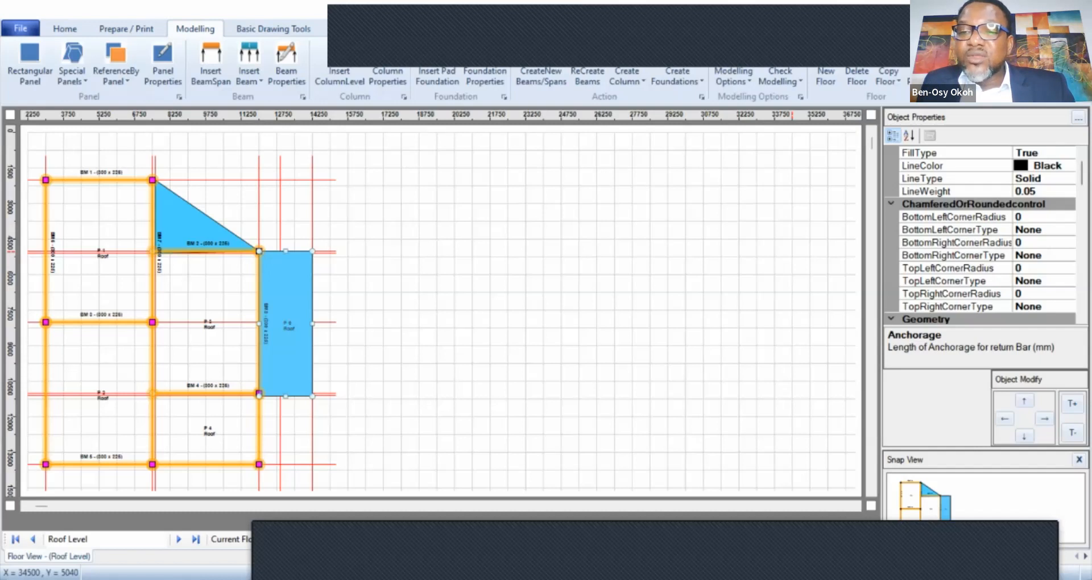
left_click(956, 307)
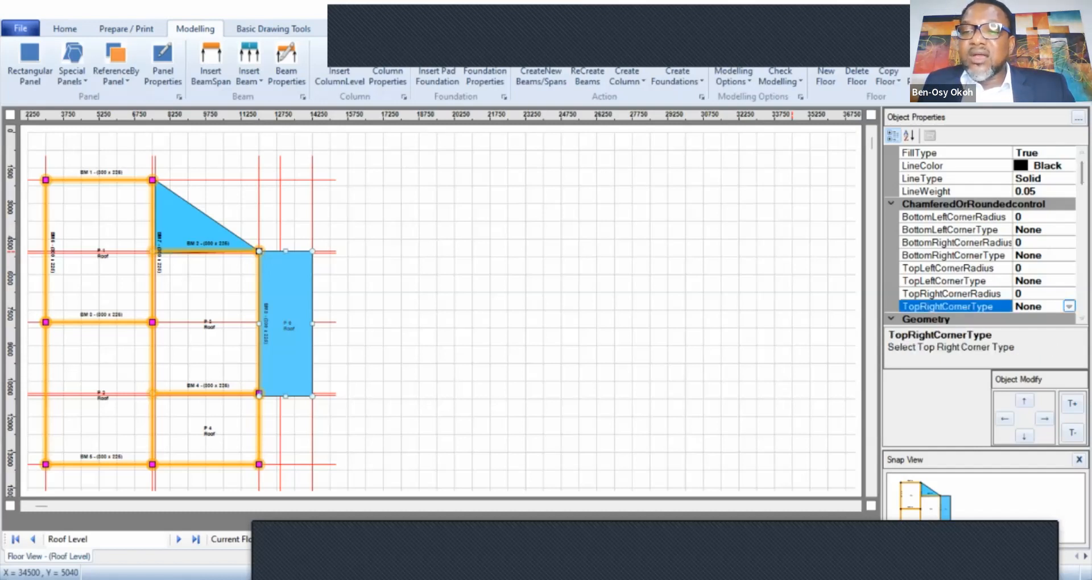
left_click(1070, 307)
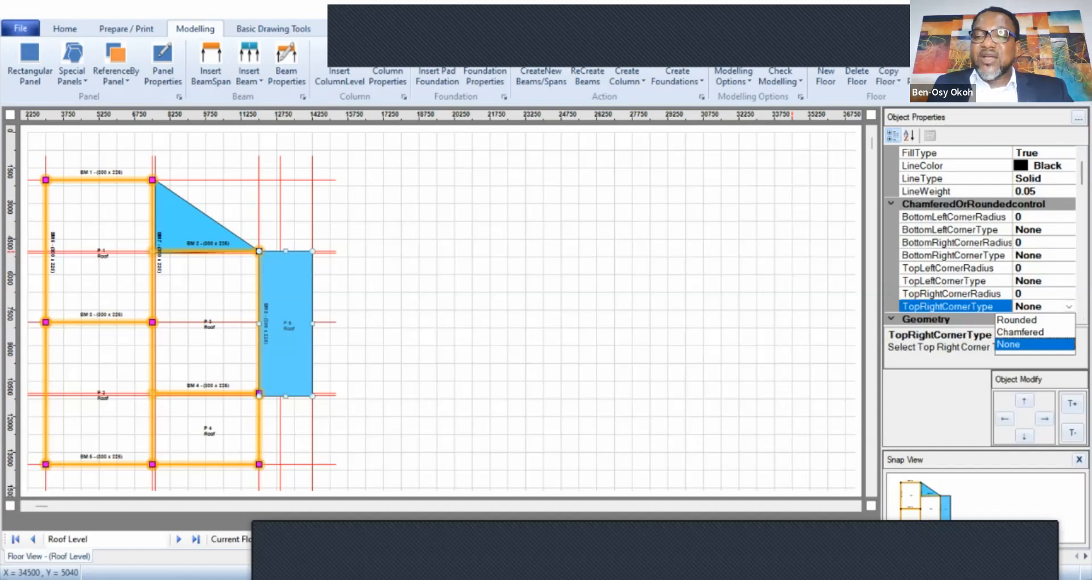
left_click(1020, 332)
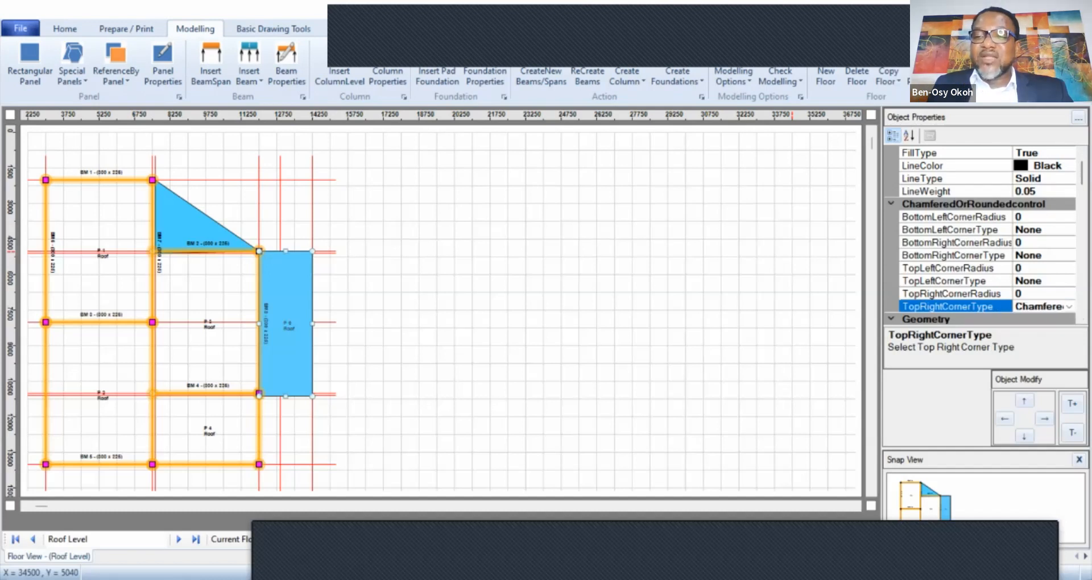
scroll(982, 235, "down", 2)
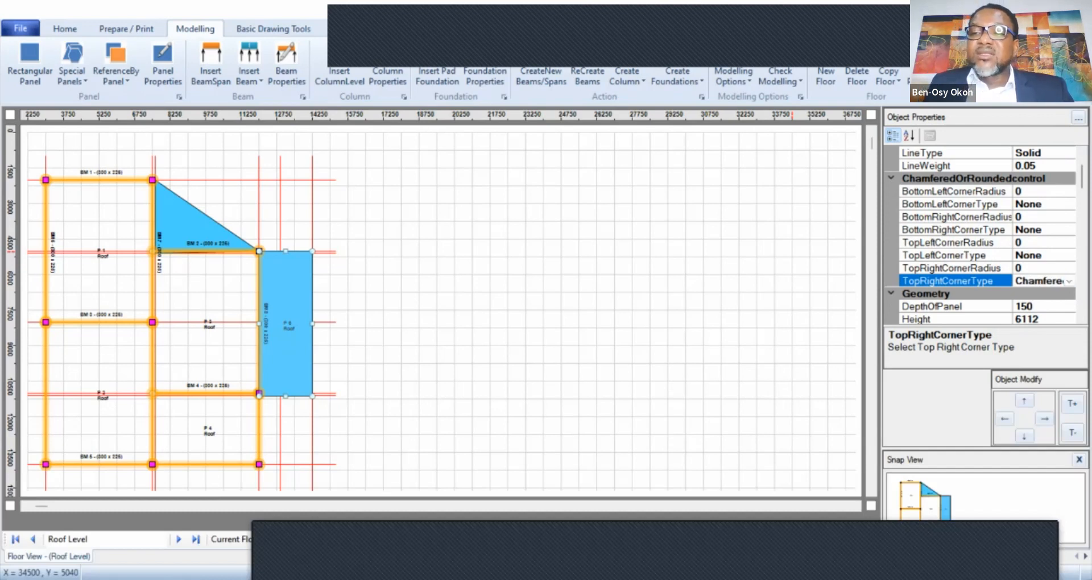
left_click(1027, 269)
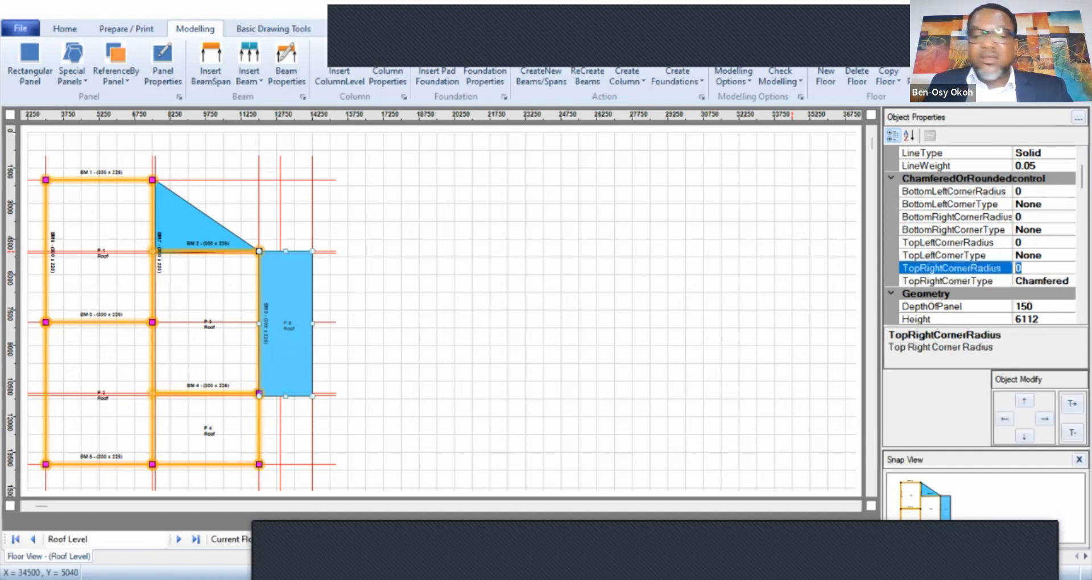
key("BackSpace")
type("2000")
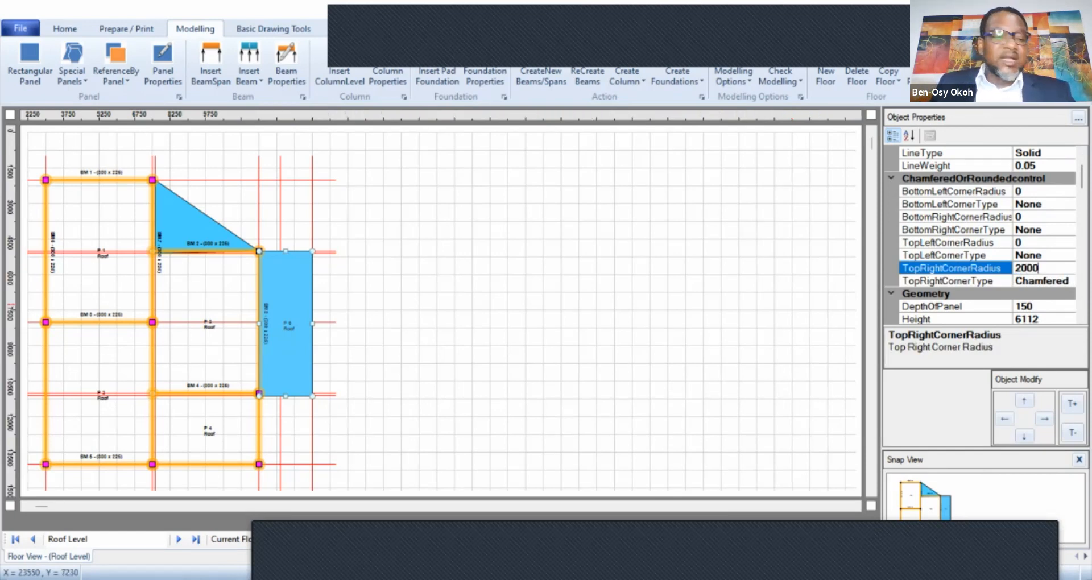
key("Return")
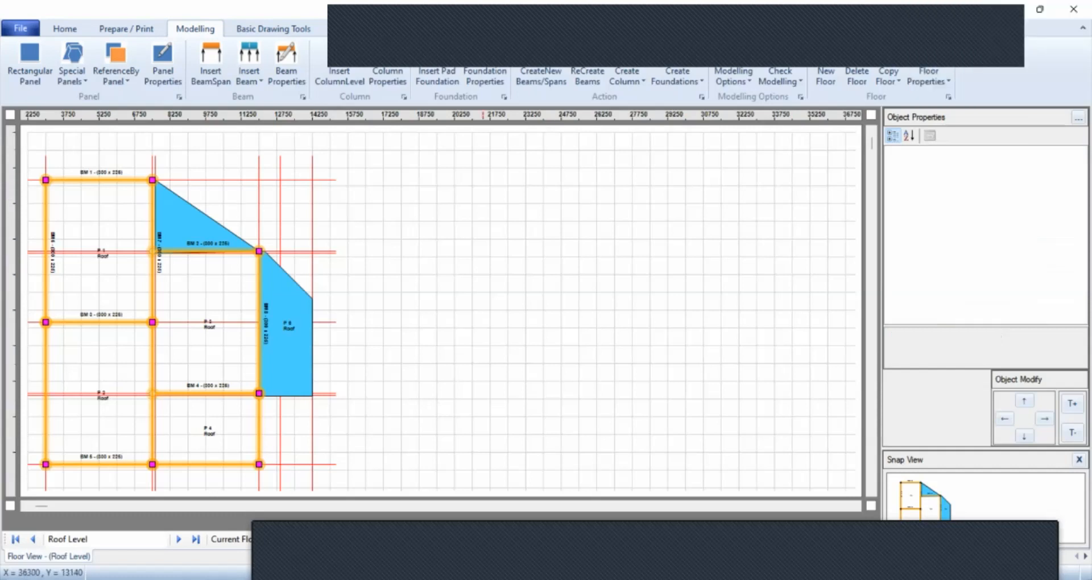
Delete the chamfered panel beside BM 2 and BM 4 and the triangular panel above BM 2 from the Roof Level.
left_click(285, 315)
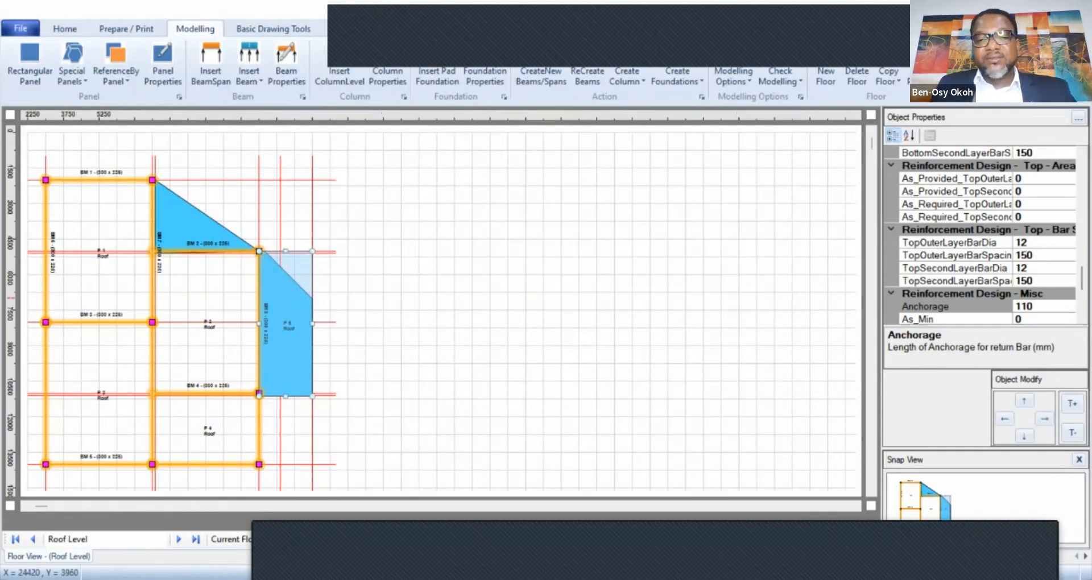
left_click(450, 268)
left_click(284, 310)
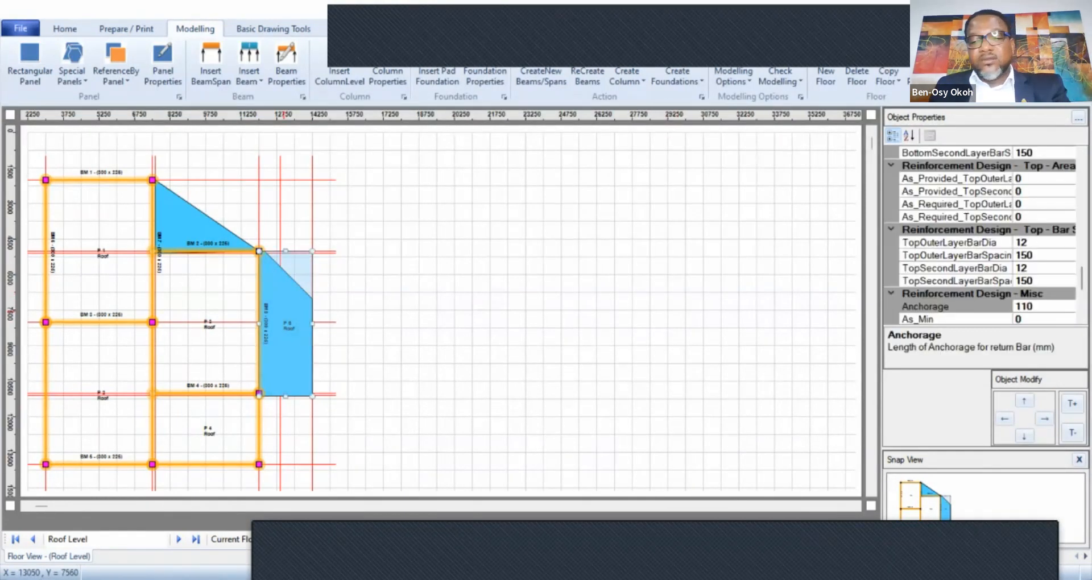
key("Delete")
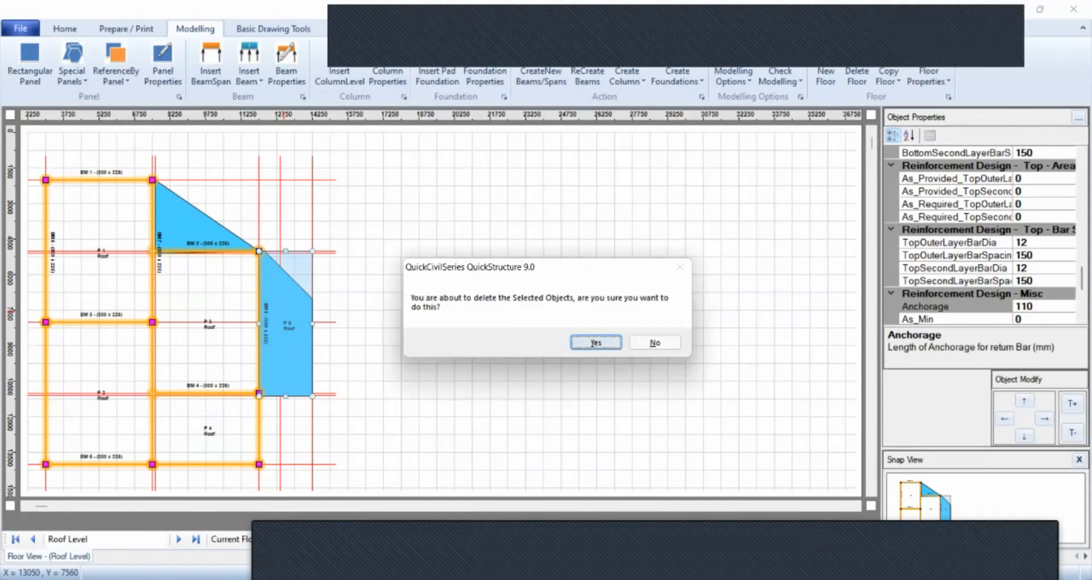
key("Return")
left_click(208, 240)
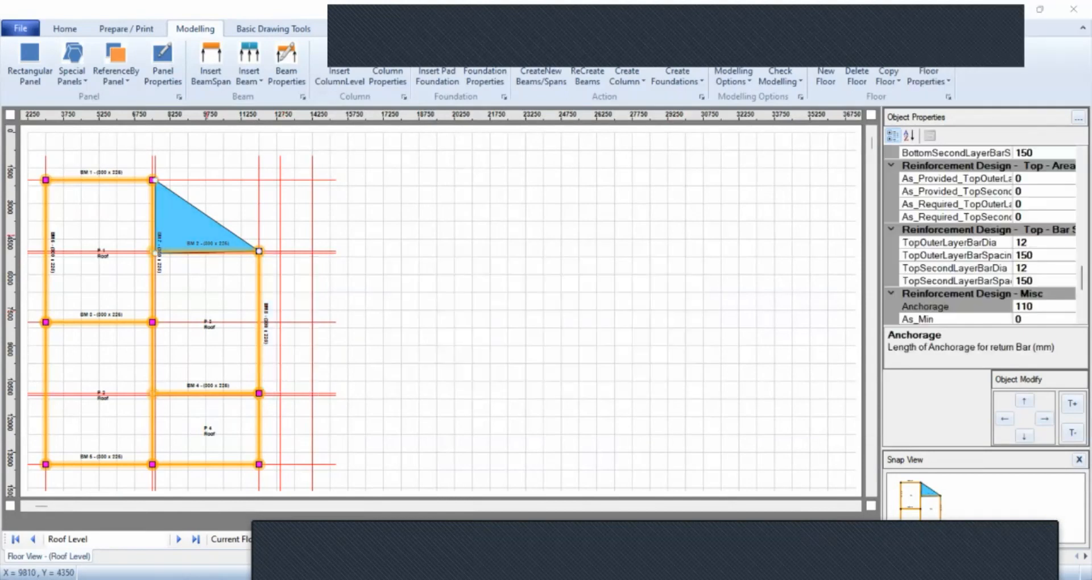
key("Delete")
left_click(596, 342)
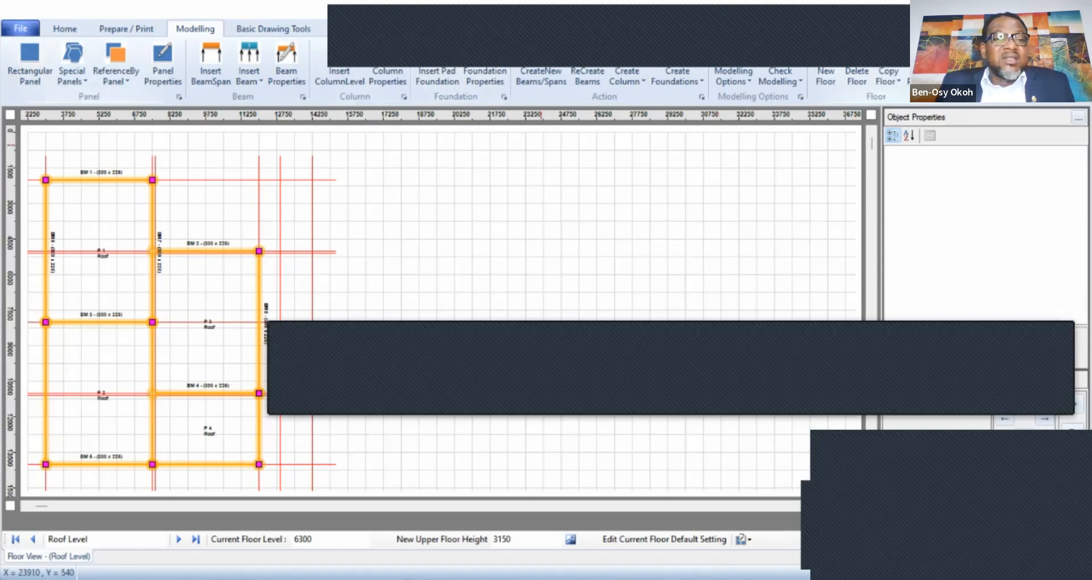
left_click(20, 28)
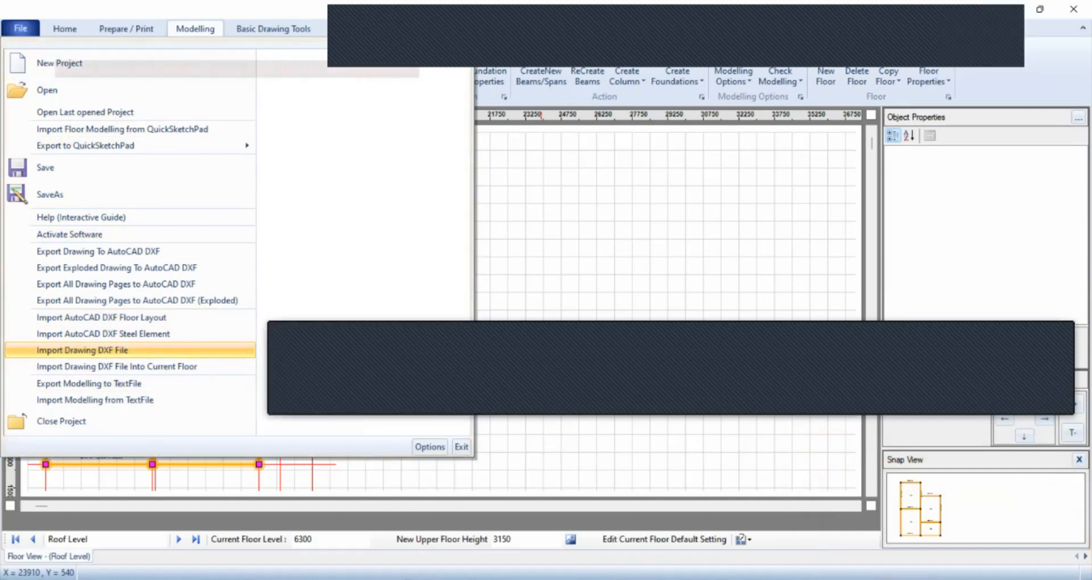
left_click(512, 250)
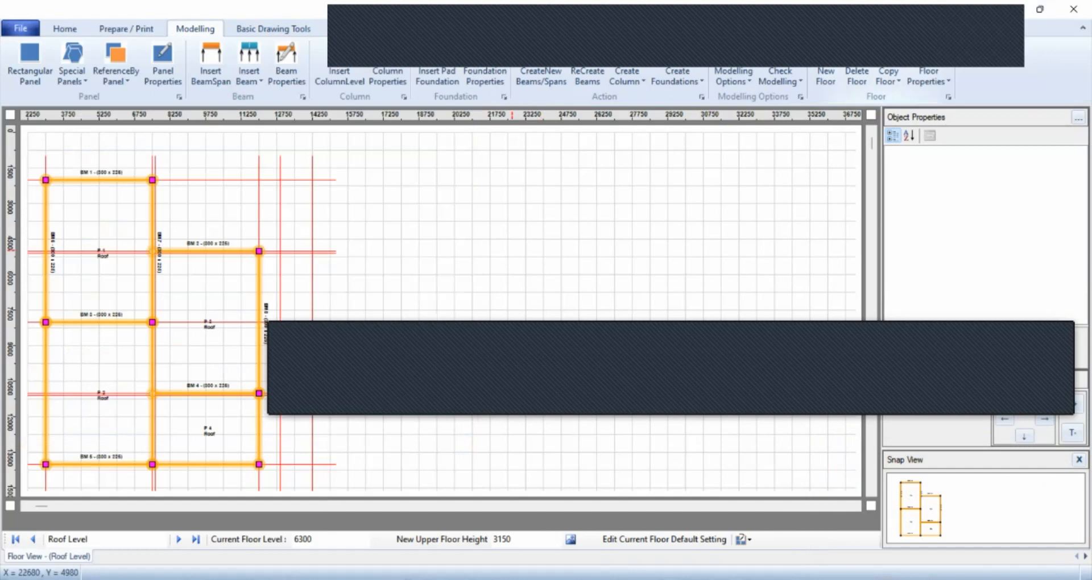